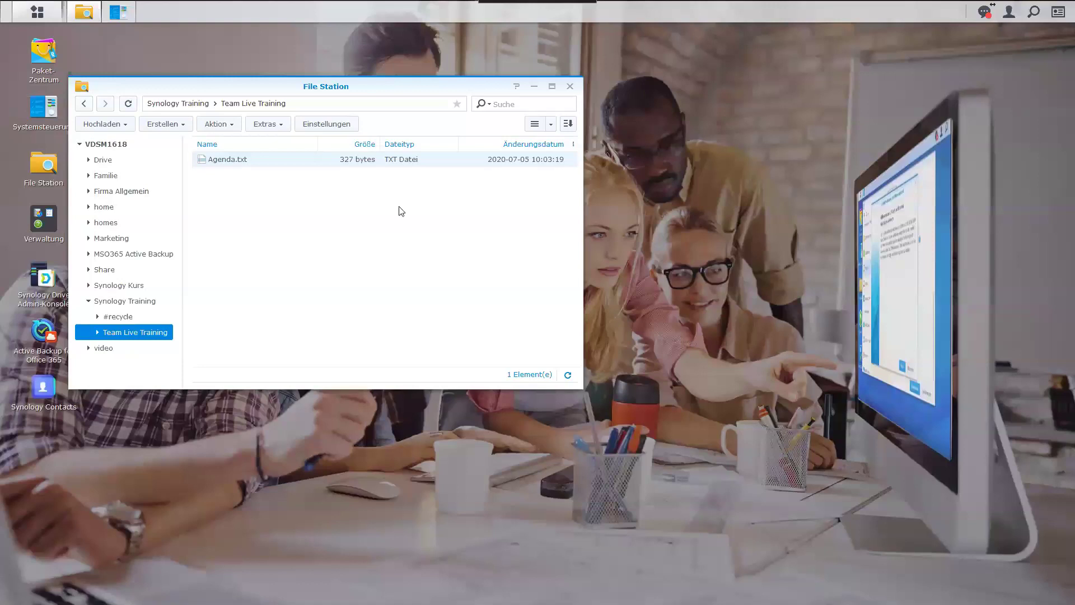
Open Agenda.txt from Synology Training > Team Live Training in Text Editor.
double_click(218, 163)
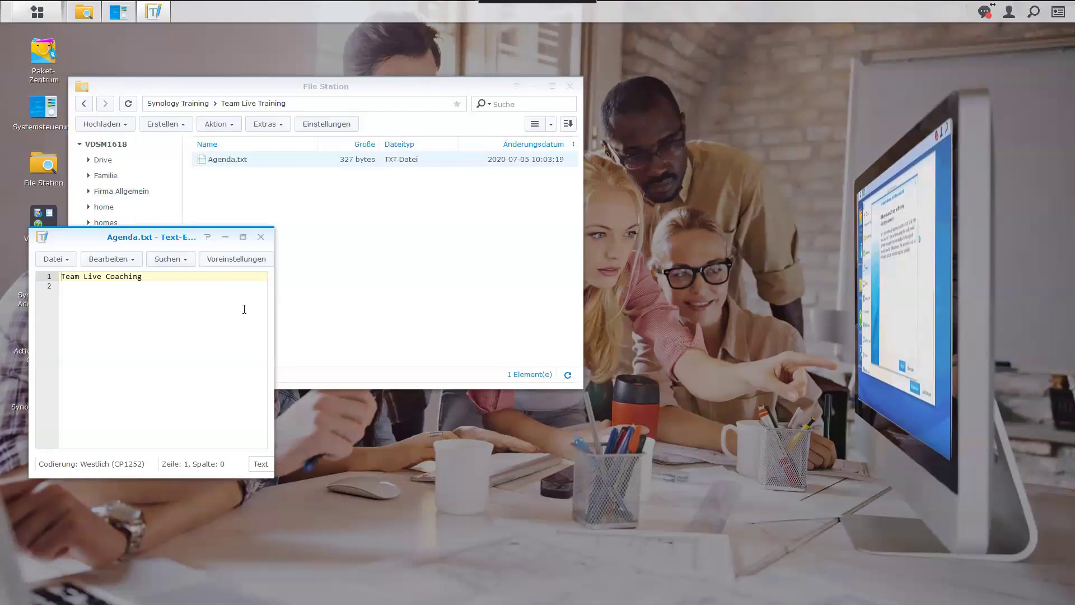
Add a second Agenda.txt line assigning a participant to 'Ordner Struktur', then bring File Station forward.
click(186, 279)
key(Return)
text(Clarrisa: Ordner Struktur)
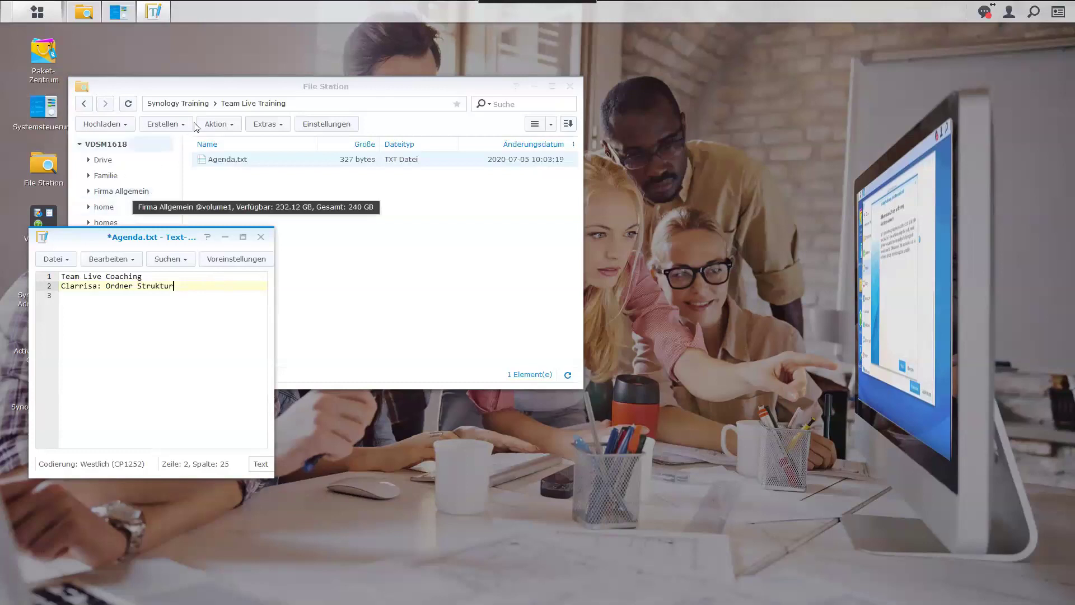
drag(244, 90, 379, 88)
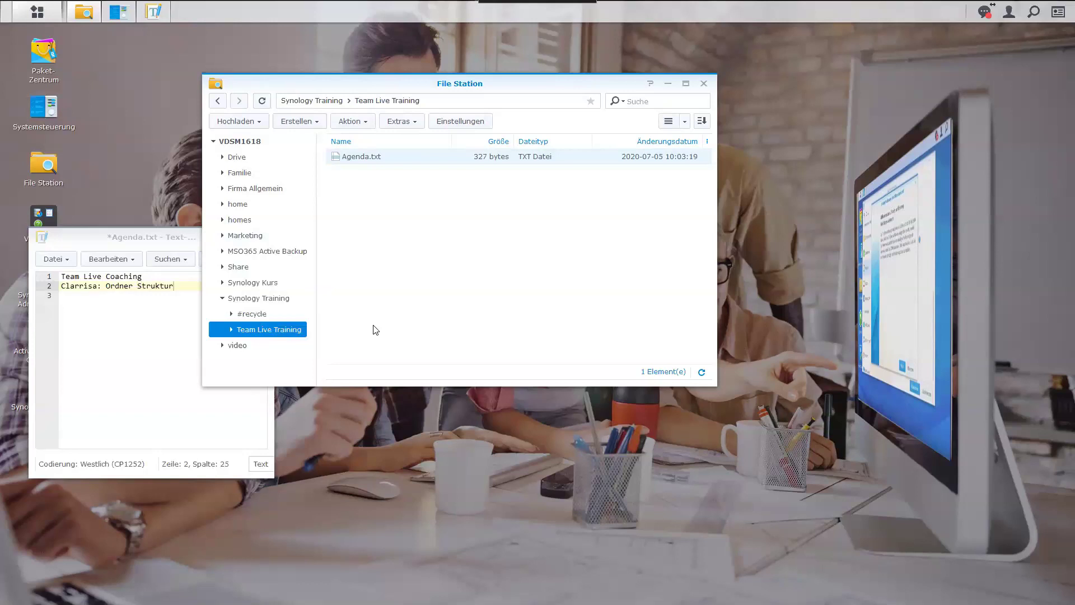
Browse the Familie and Firma Allgemein folders, then bring Systemsteuerung to the front.
click(257, 175)
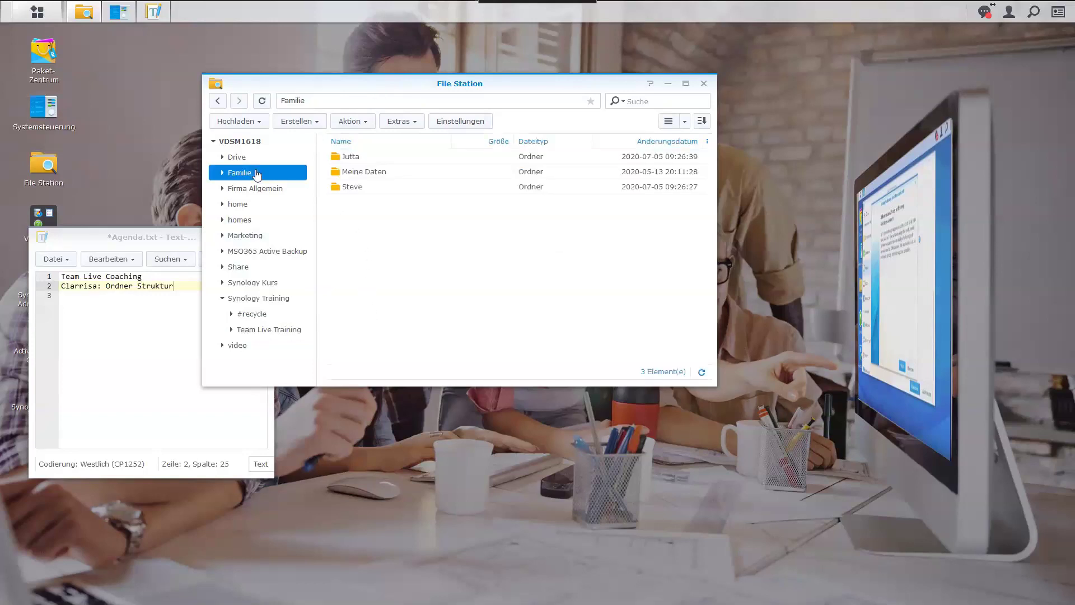
click(258, 189)
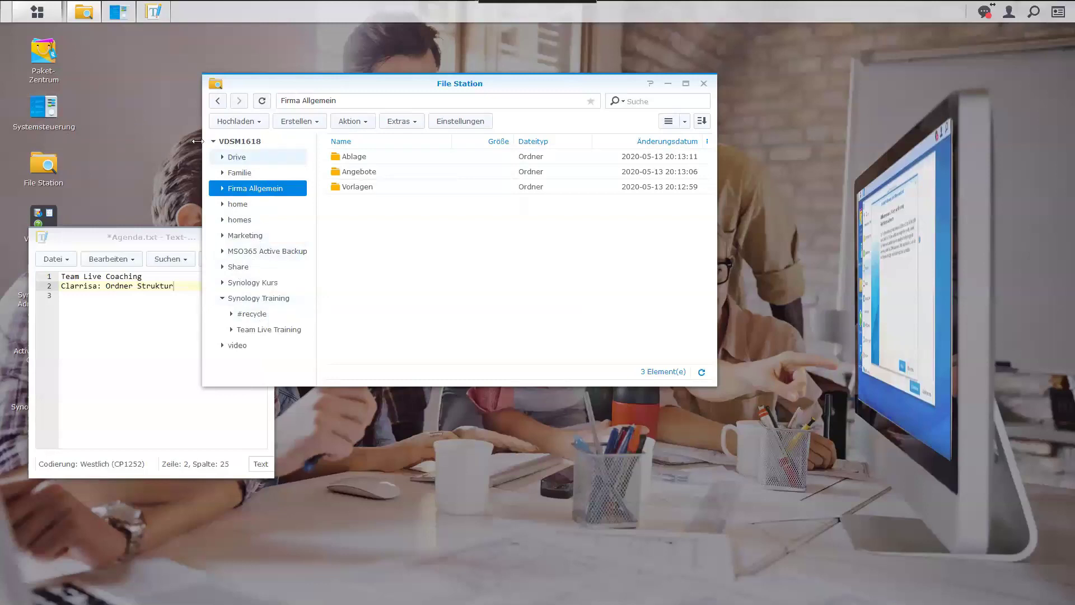
click(119, 18)
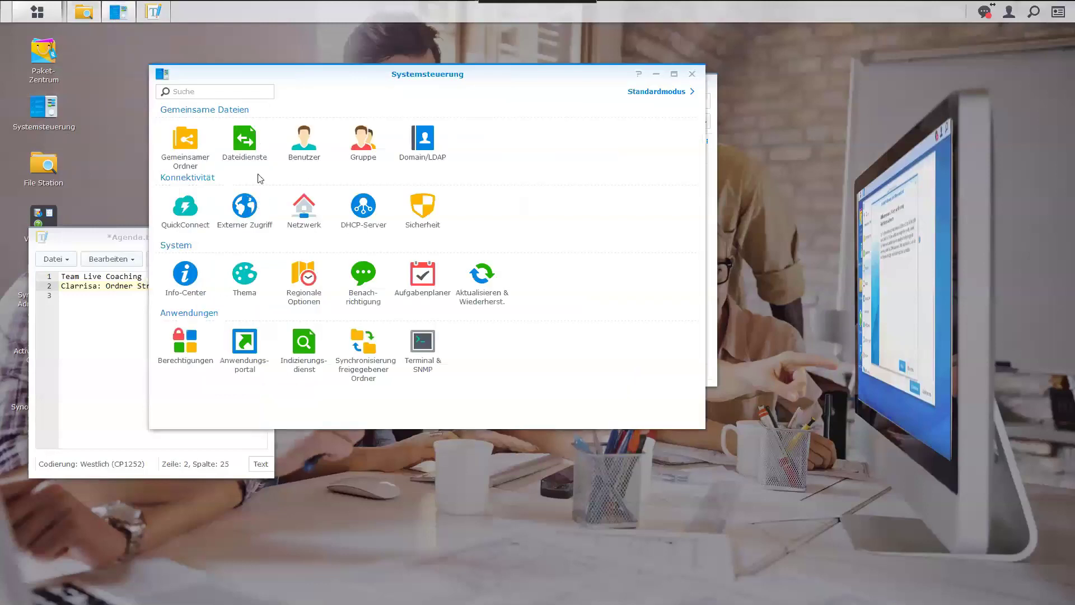
View the Gemeinsamer Ordner shared-folder list, then minimise Systemsteuerung to return to File Station.
click(192, 146)
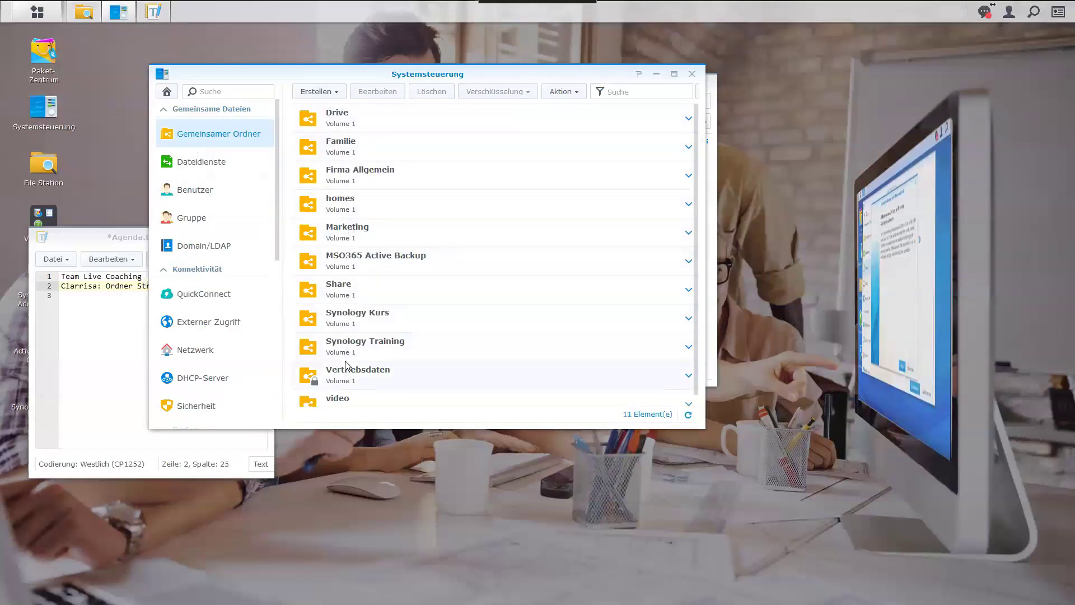
click(656, 74)
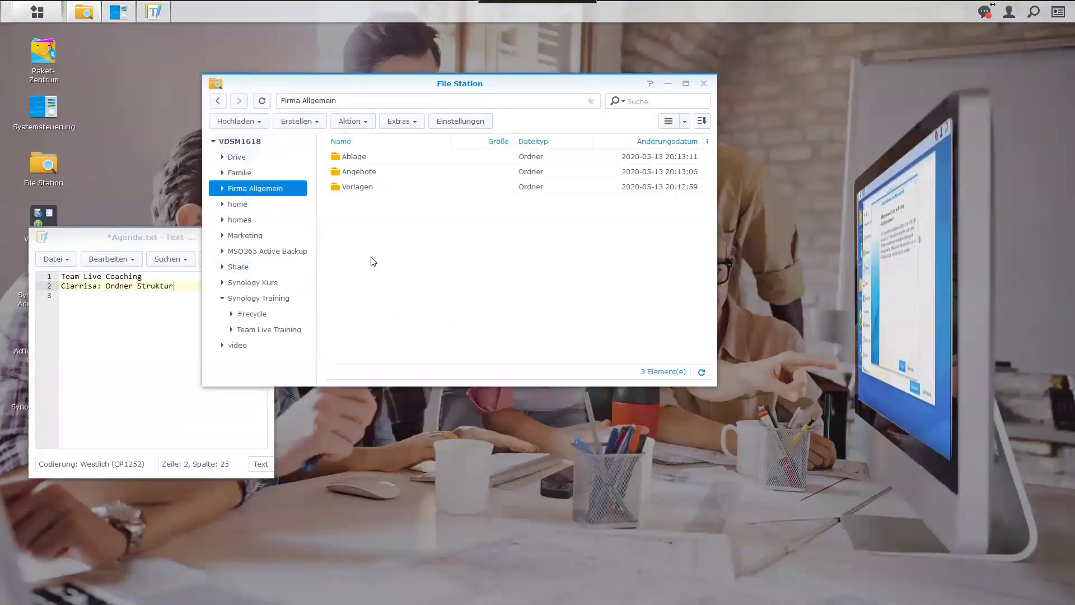
Collapse Synology Training in the tree and show Familie's Jutta, Meine Daten and Steve folders.
click(224, 298)
click(240, 173)
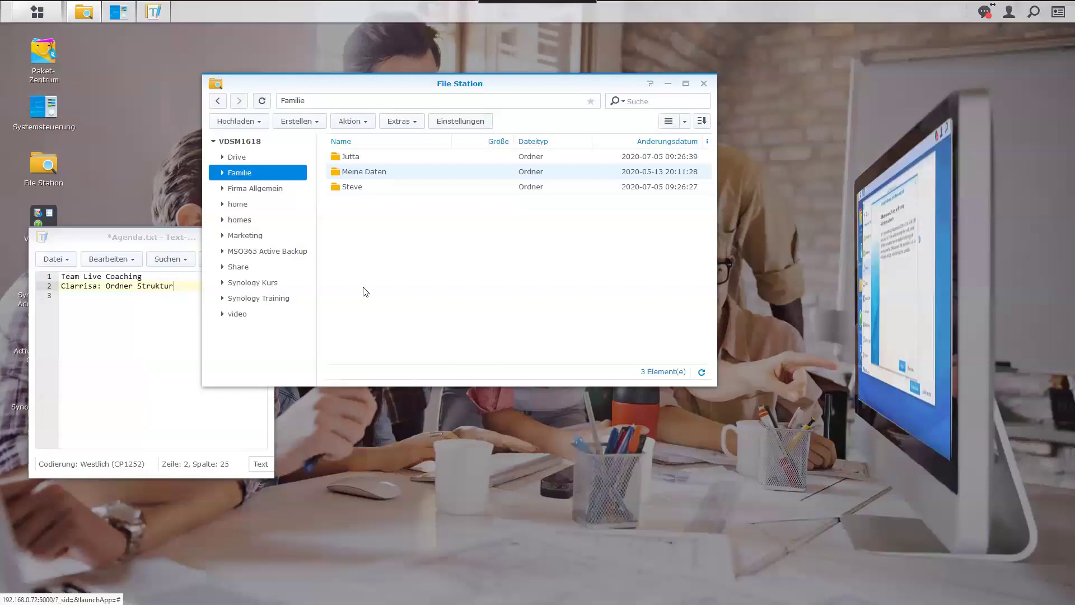
Browse Firma Allgemein, Marketing and Familie, then return to Systemsteuerung's list of 11 shared folders.
click(268, 194)
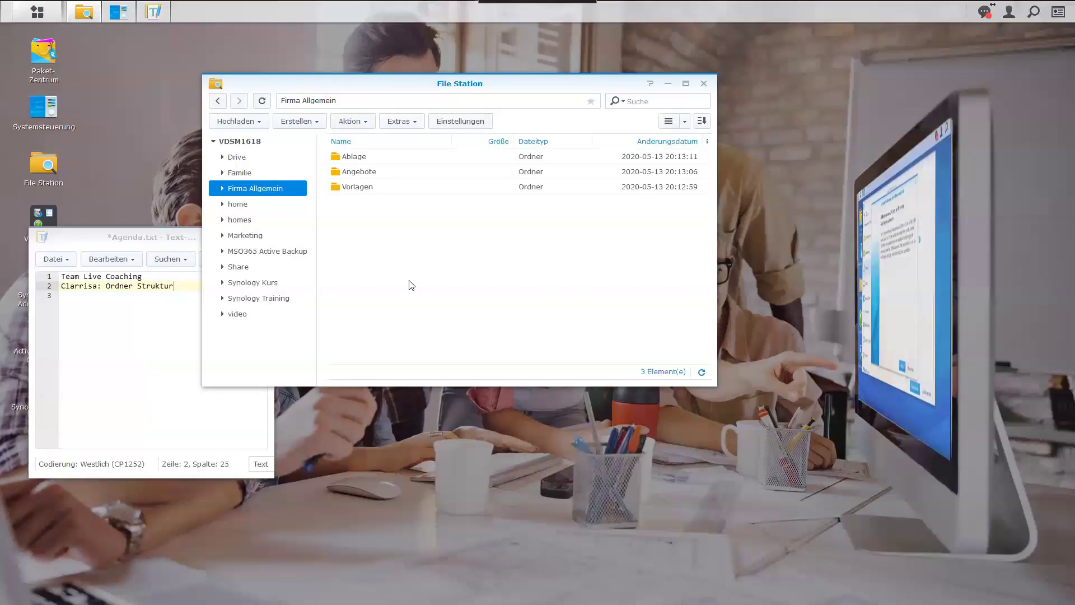
click(247, 235)
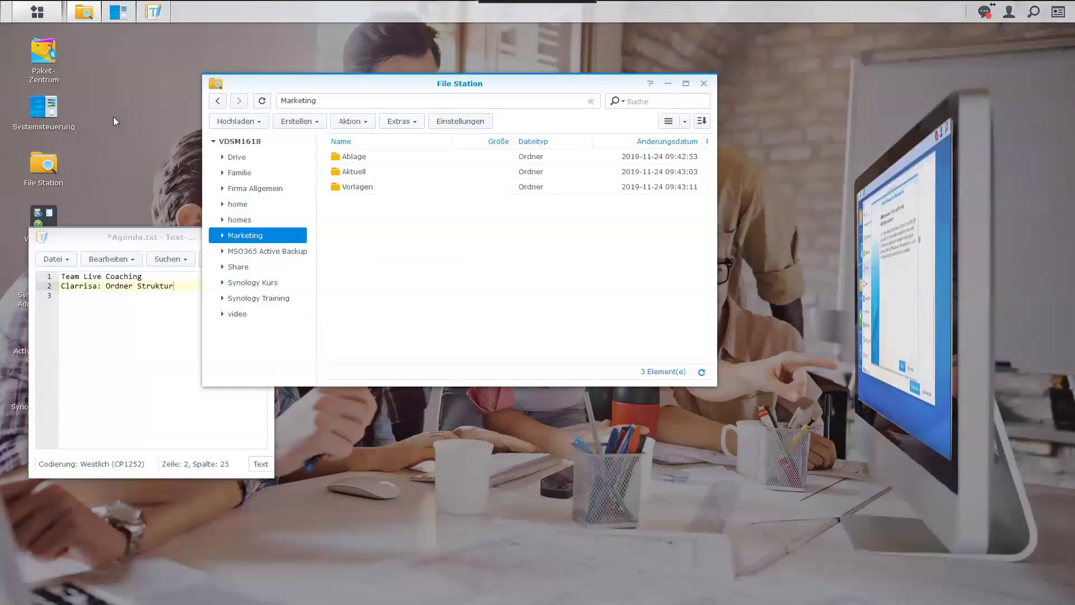
click(227, 177)
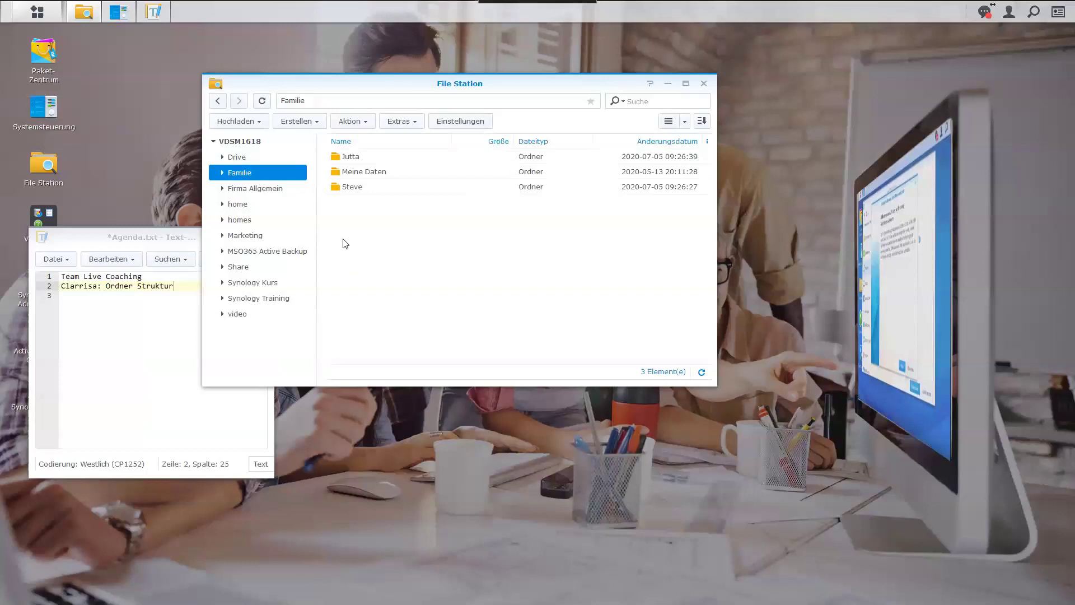
click(260, 192)
click(246, 235)
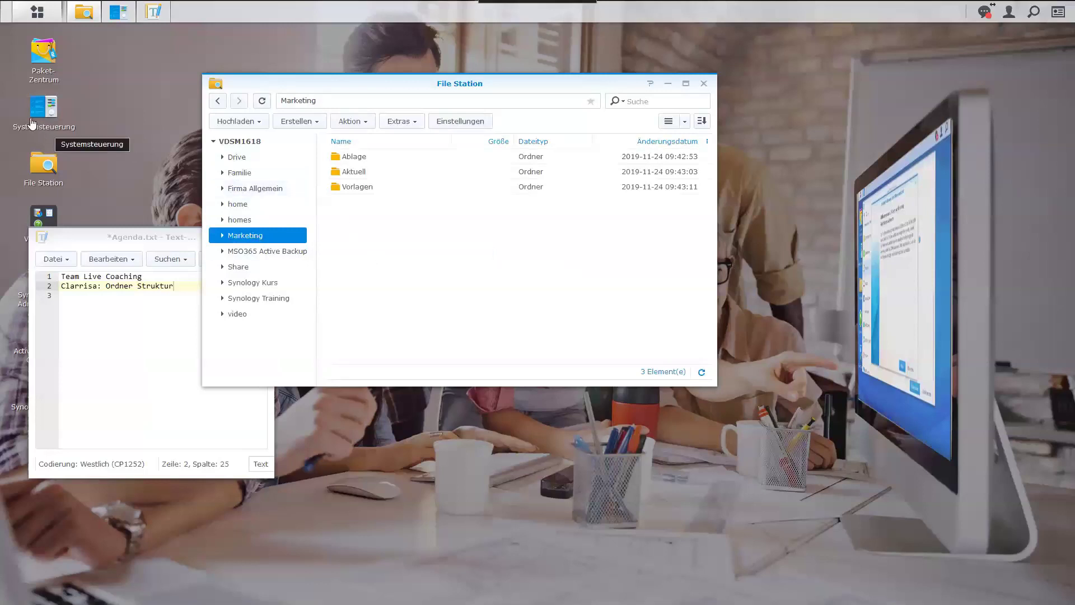
click(117, 19)
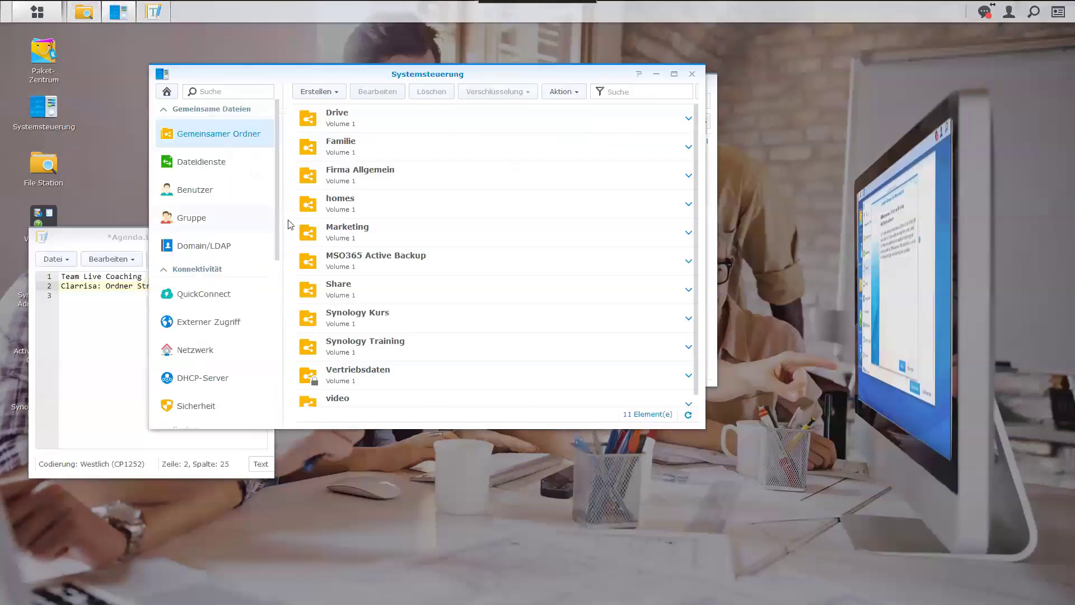
Show the Benutzer list of 8 user accounts, then bring the Agenda.txt editor forward.
click(190, 197)
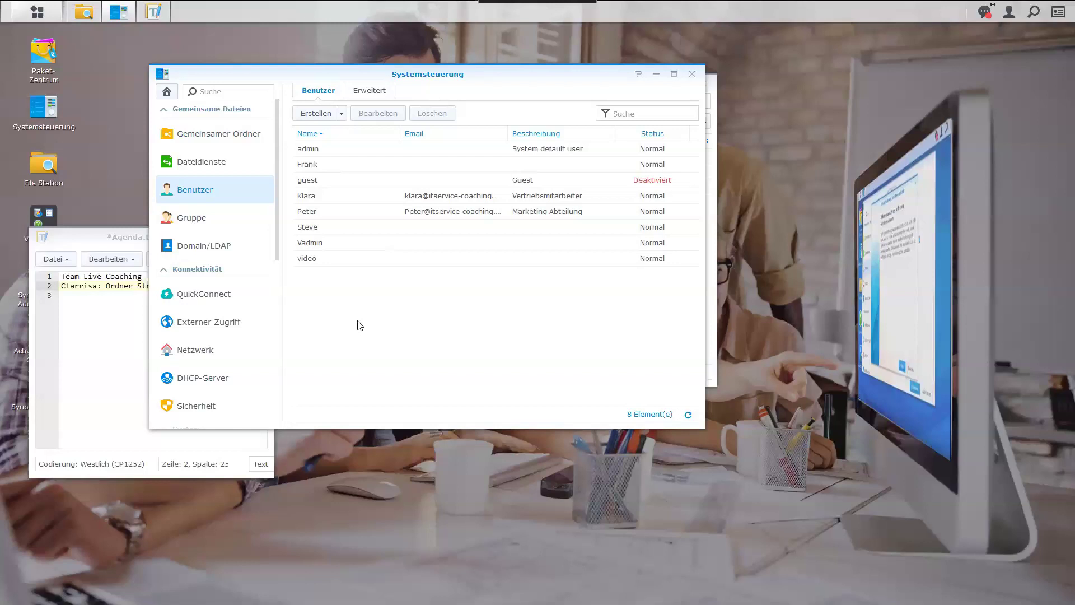
click(102, 334)
Add a third Agenda.txt line assigning a participant to 'Gruppen', then return to Systemsteuerung.
click(185, 287)
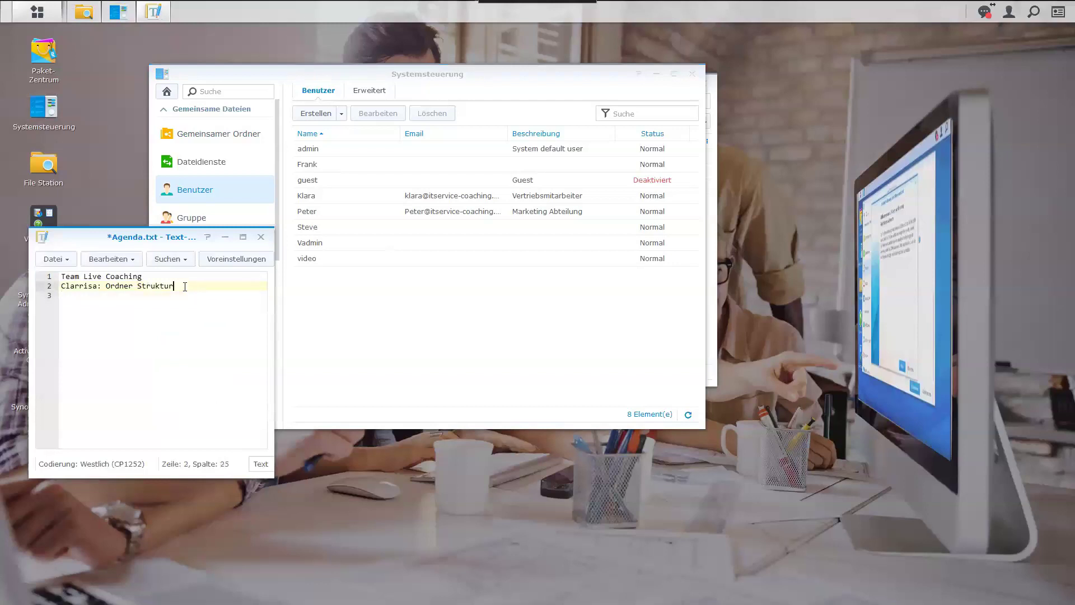
key(Return)
text(Wolfgang: Gruppen)
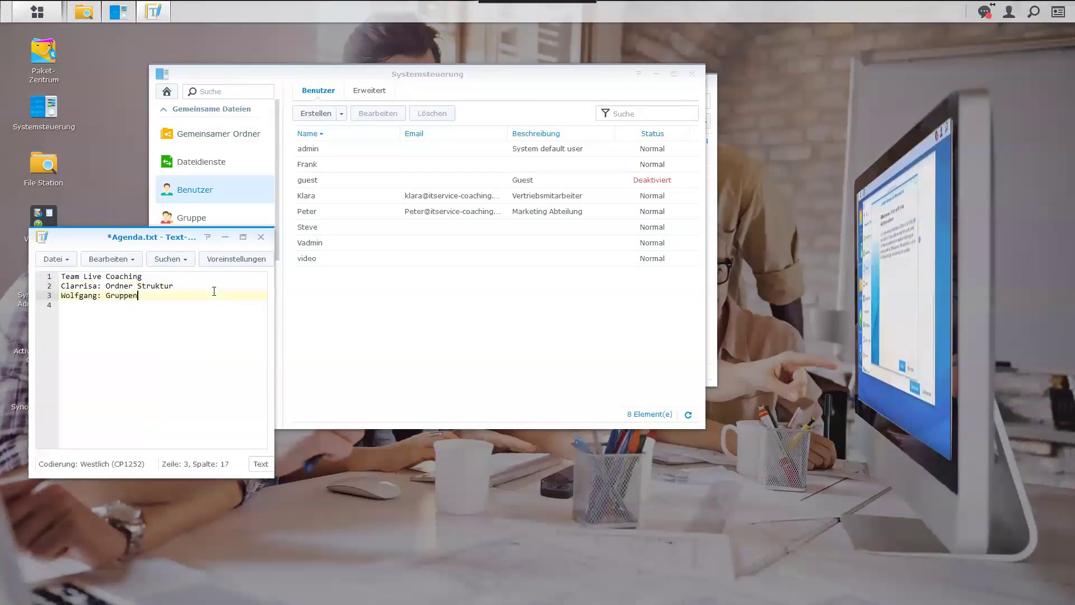
click(303, 315)
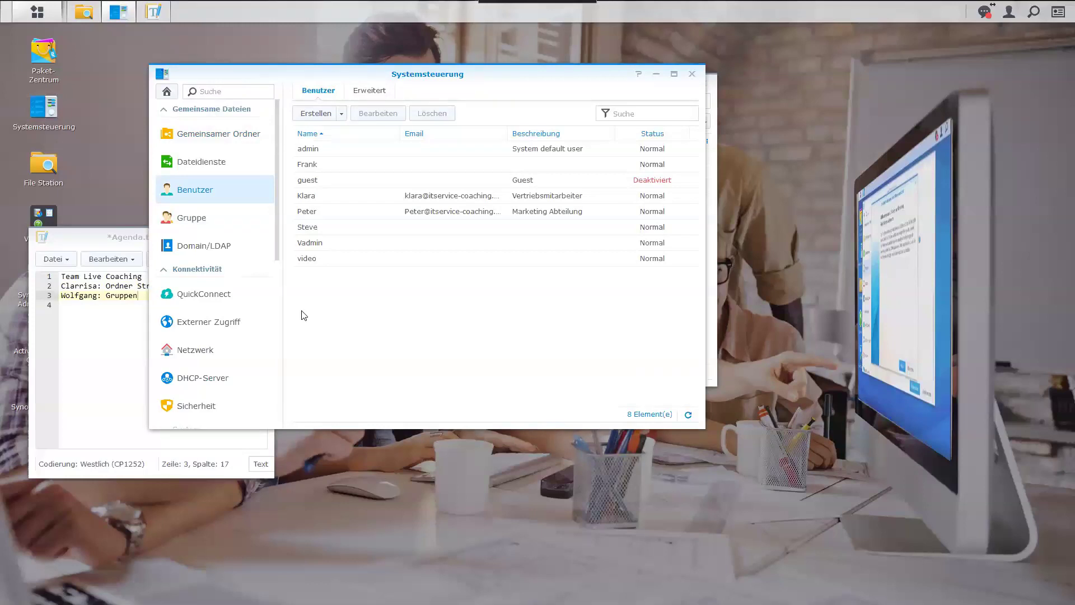
Show the Gruppe list of 4 groups including Marketing, then return to Agenda.txt.
click(203, 225)
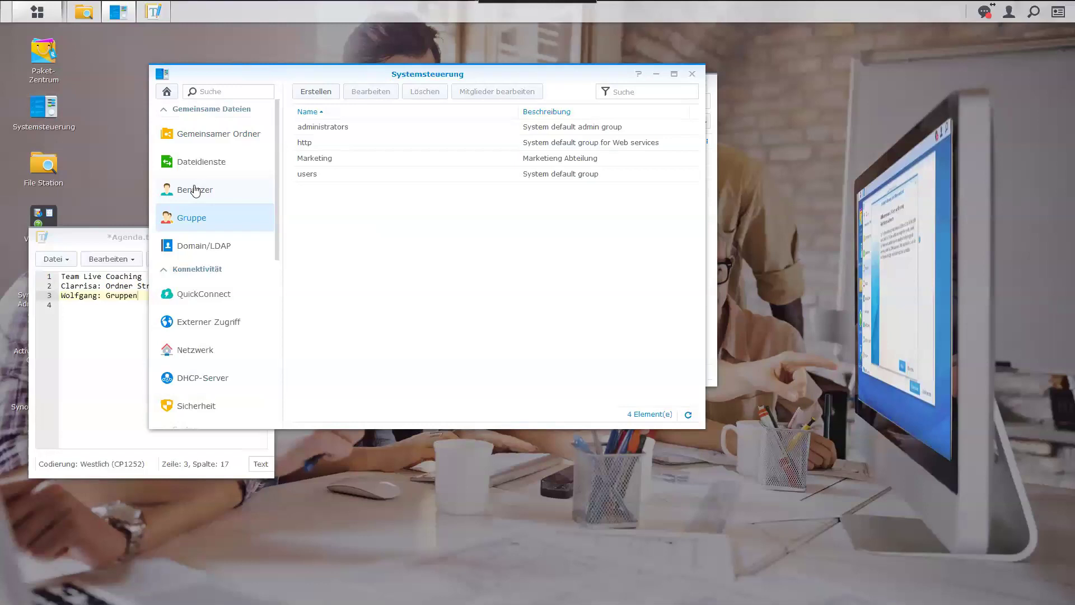
click(120, 308)
Add a fourth Agenda.txt line assigning a participant to 'Freigabe einricten', then return to Systemsteuerung.
click(184, 297)
key(Return)
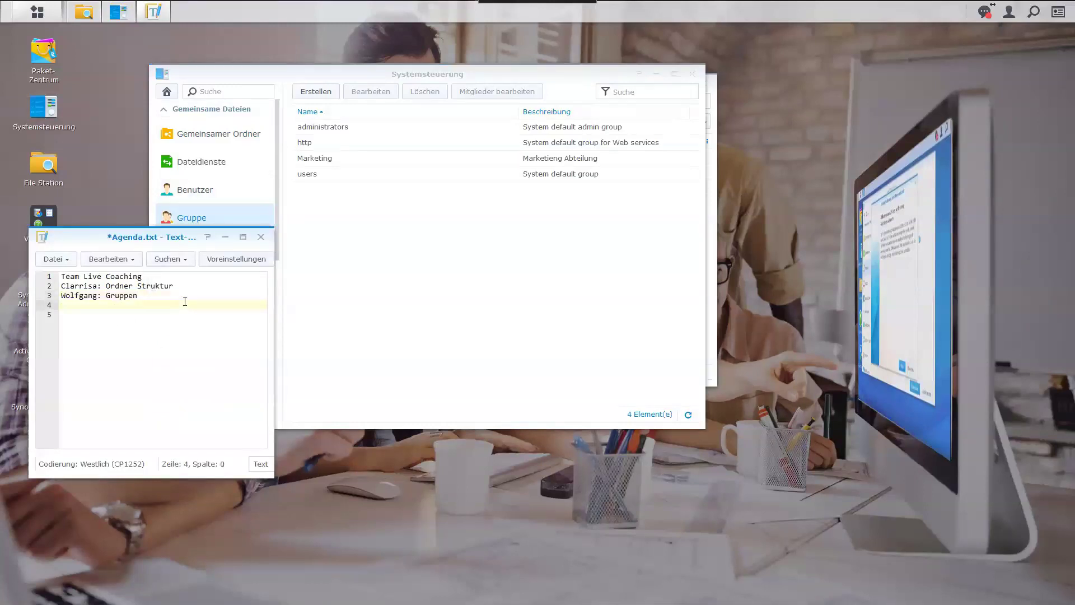
text(Herbert: Freigabe einricten)
click(348, 276)
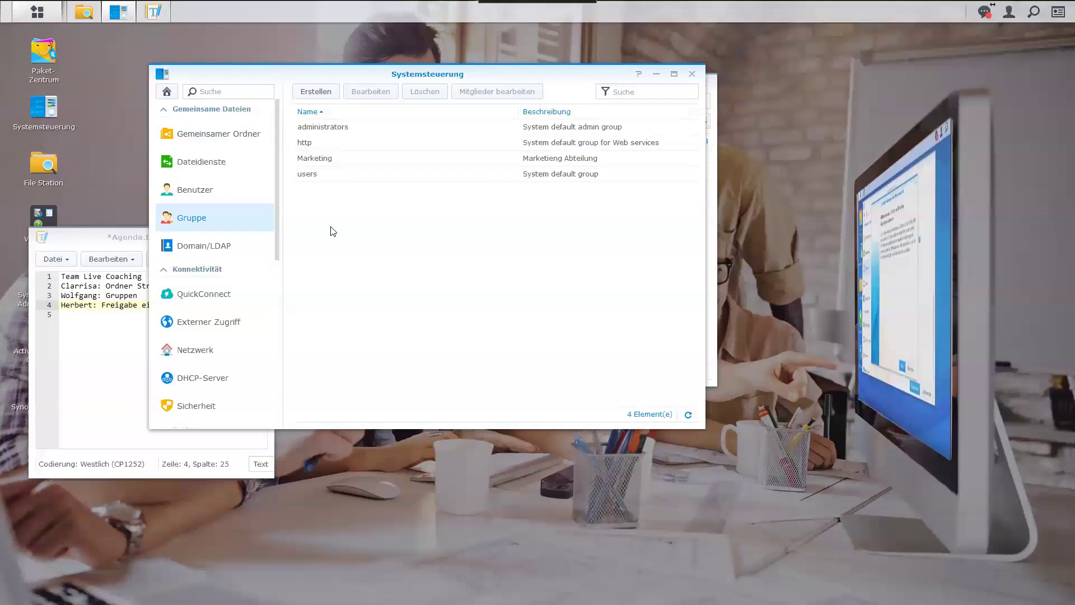
From the Users list, start creating a new user and enter the user's name.
click(204, 199)
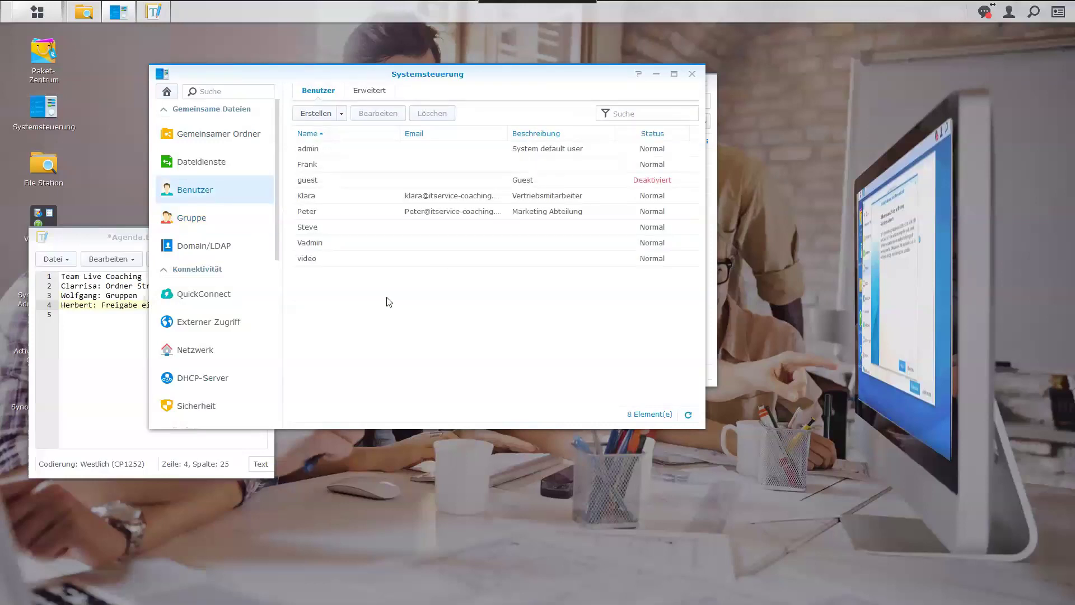
click(340, 114)
click(346, 136)
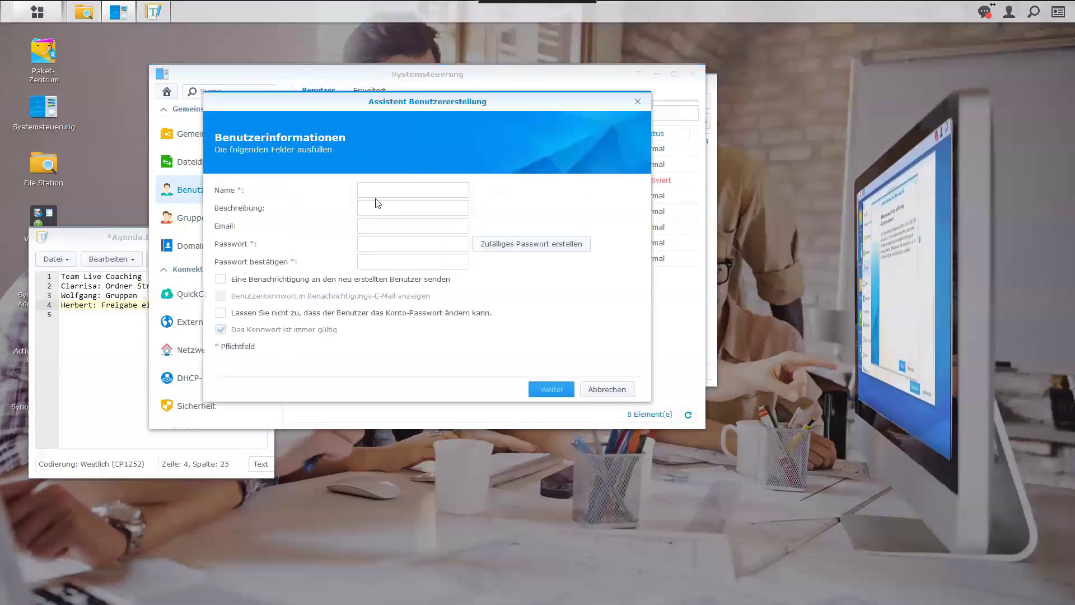
text(Jutta)
Enter description 'Familie' (fixing a typo), accept a generated random password, and continue.
click(371, 204)
text(Famiele)
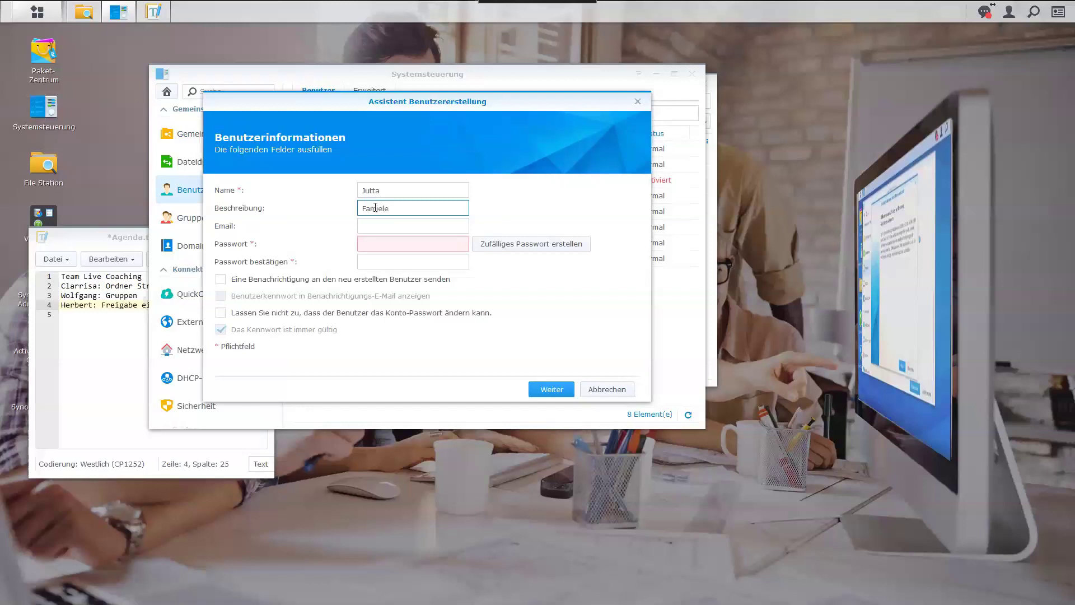
key(Delete)
key(Delete)
text(e)
click(492, 246)
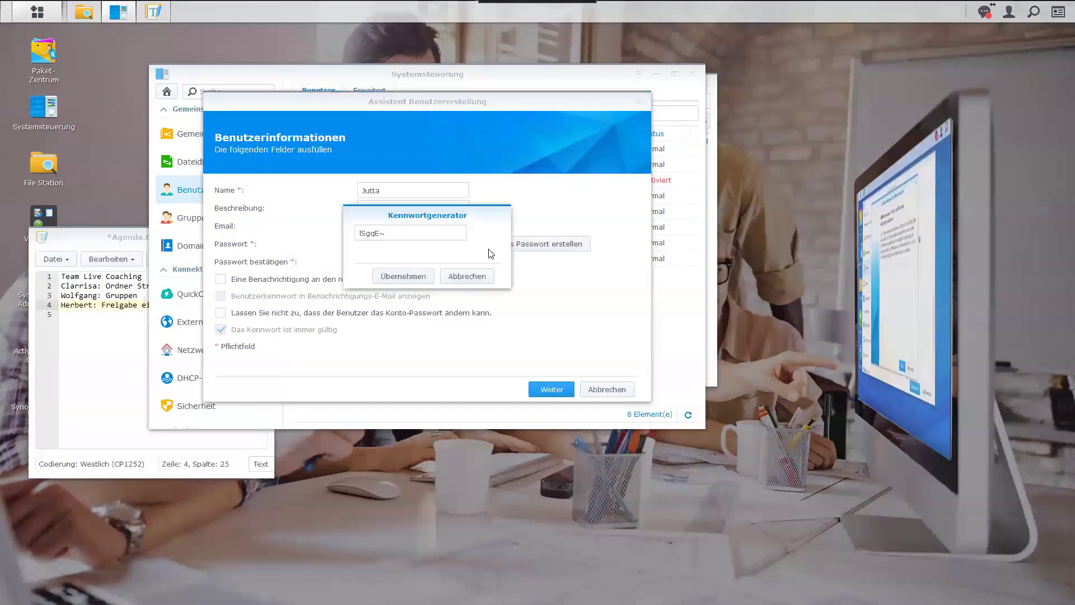
click(403, 277)
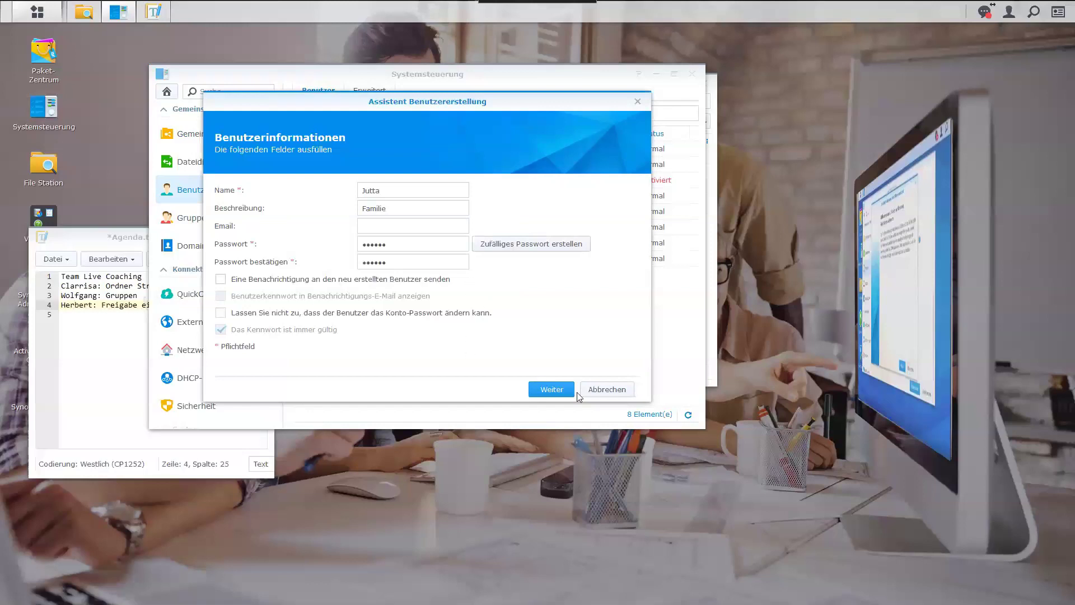
click(561, 394)
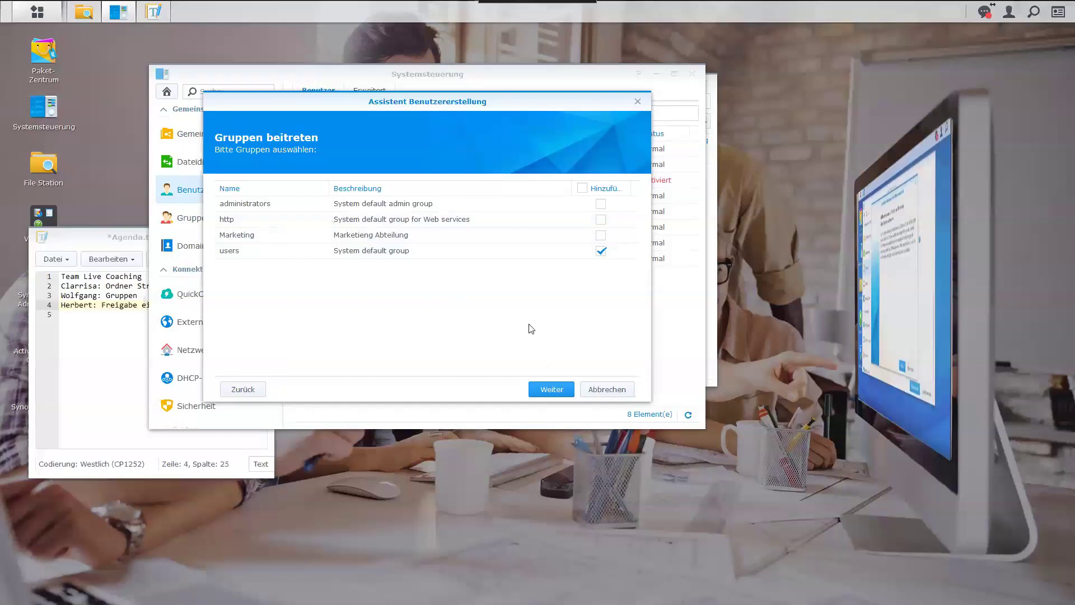
Keep the users group and default folder, quota, app and speed settings, then apply.
click(561, 391)
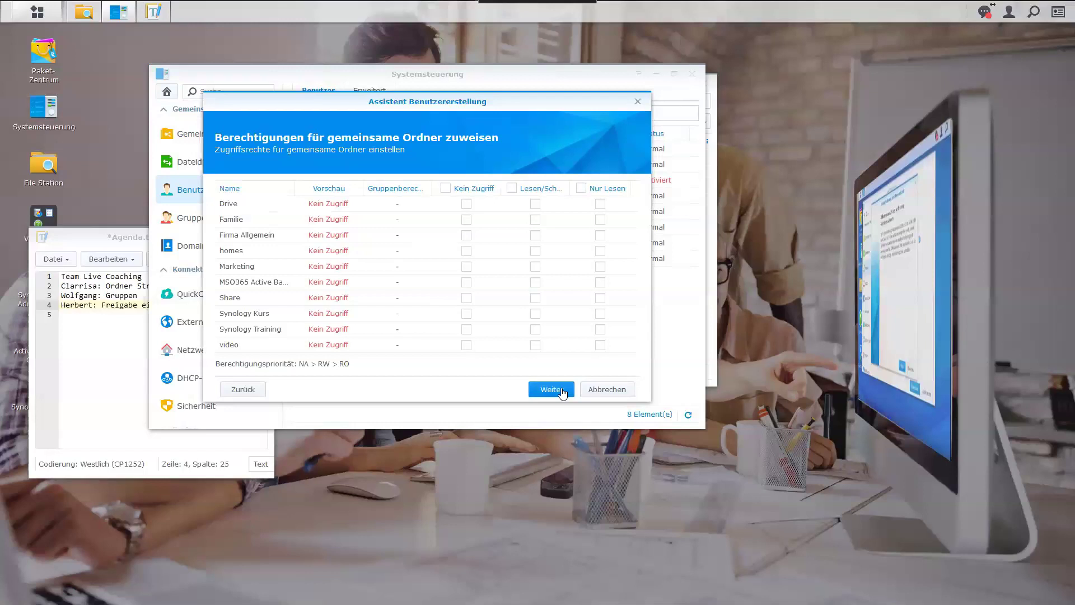
click(562, 391)
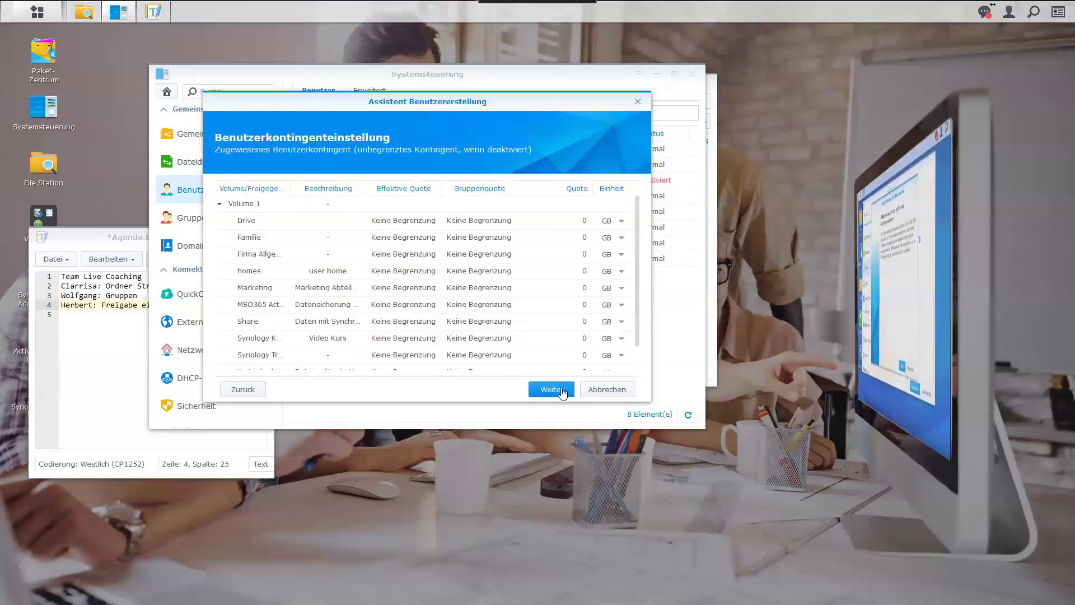
click(562, 392)
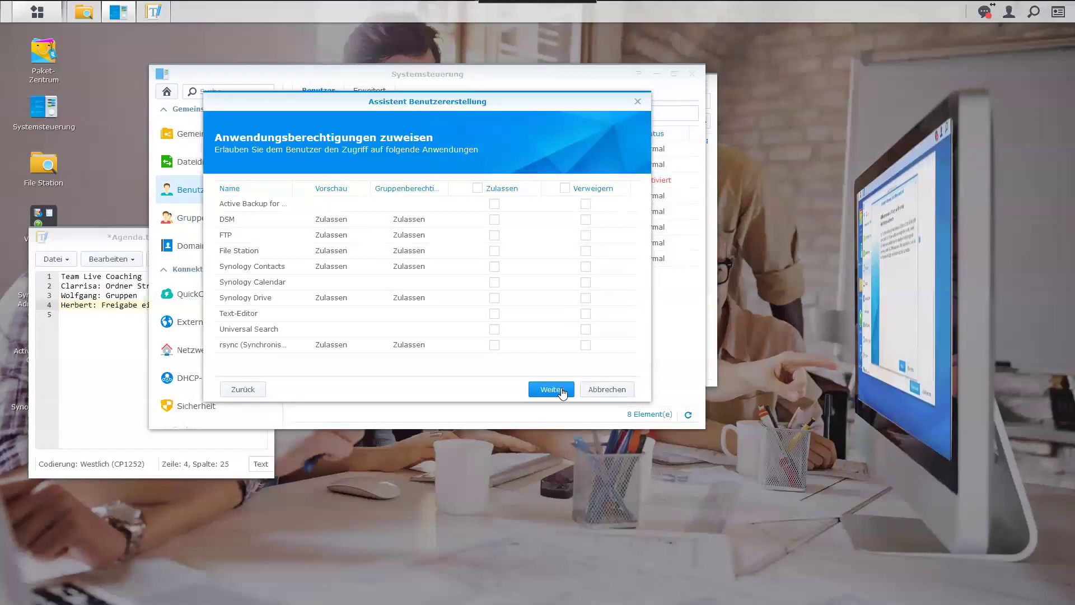
click(562, 392)
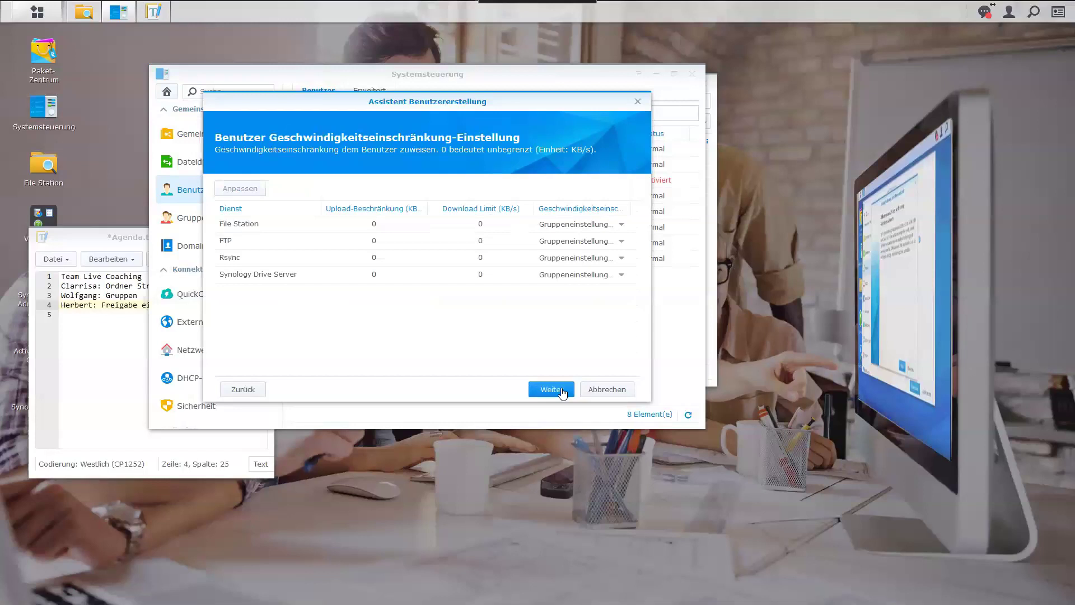
click(562, 391)
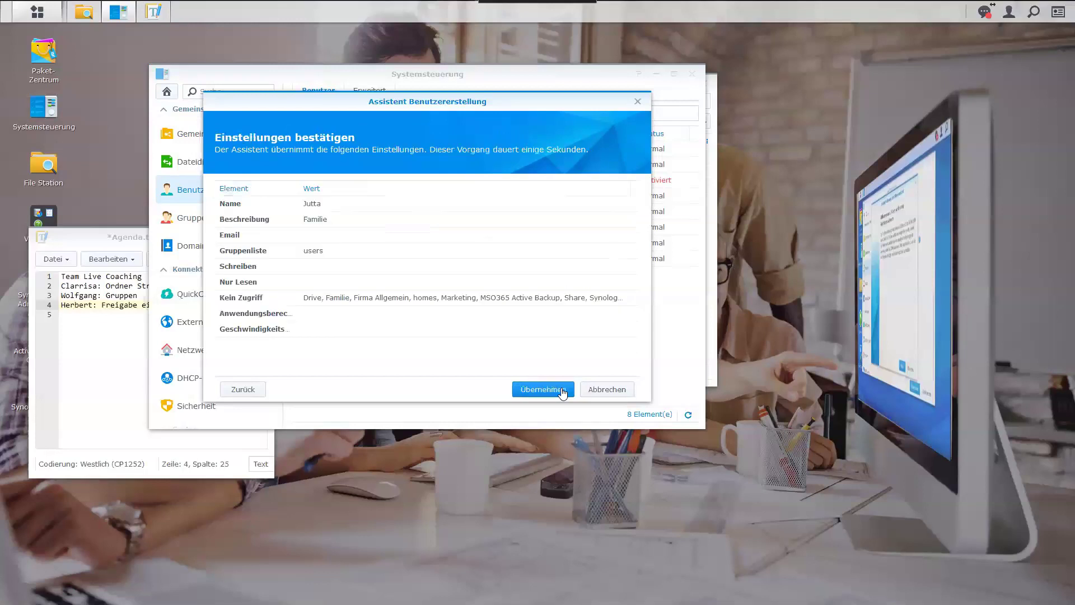
click(562, 391)
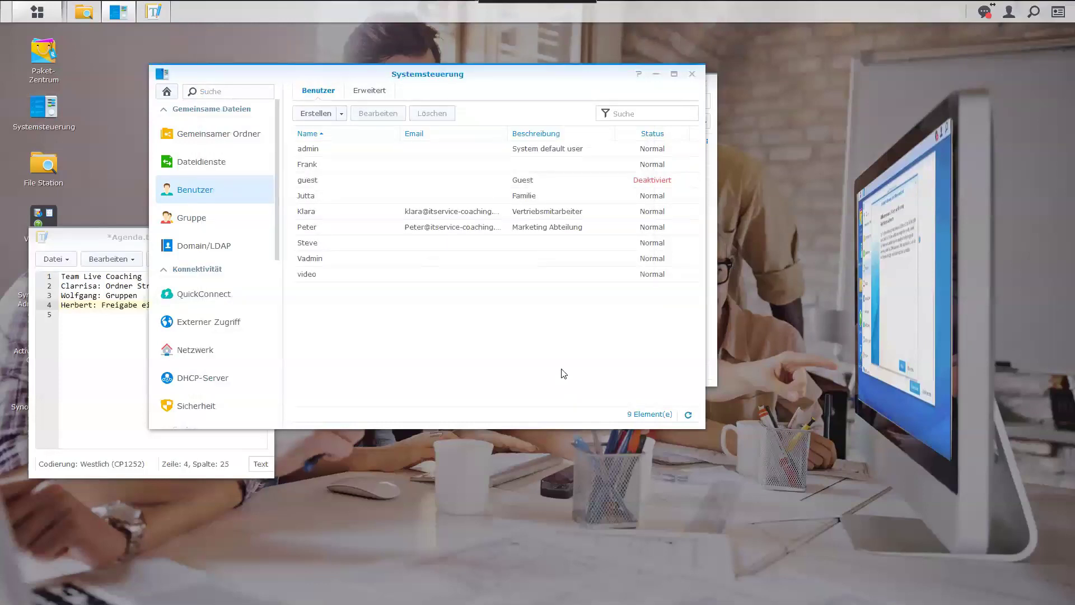
Edit another existing user to add description 'Familie', then switch to the Groups list.
click(337, 196)
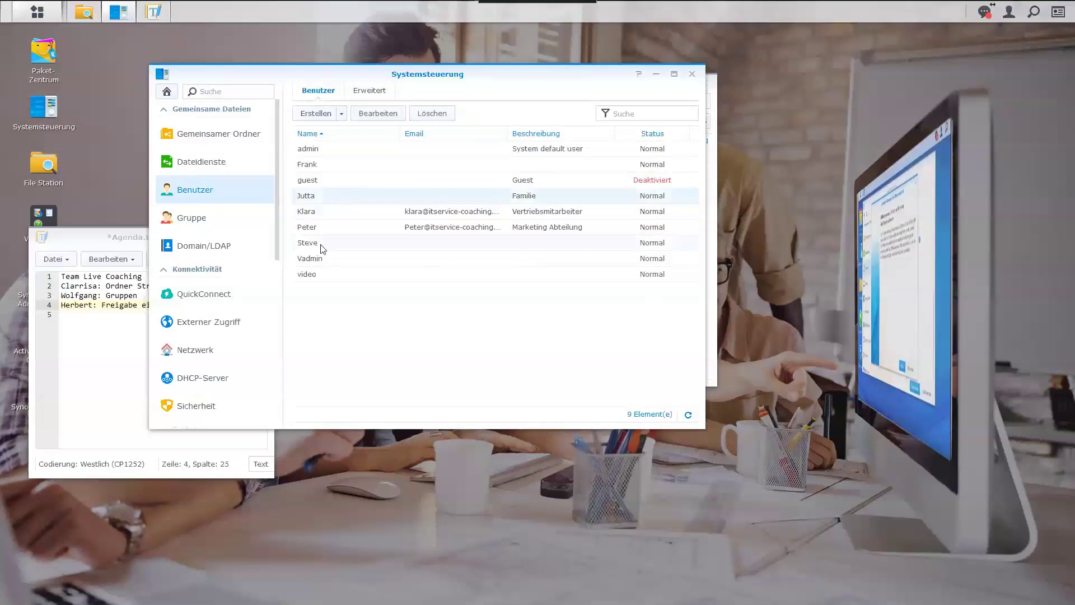
click(373, 113)
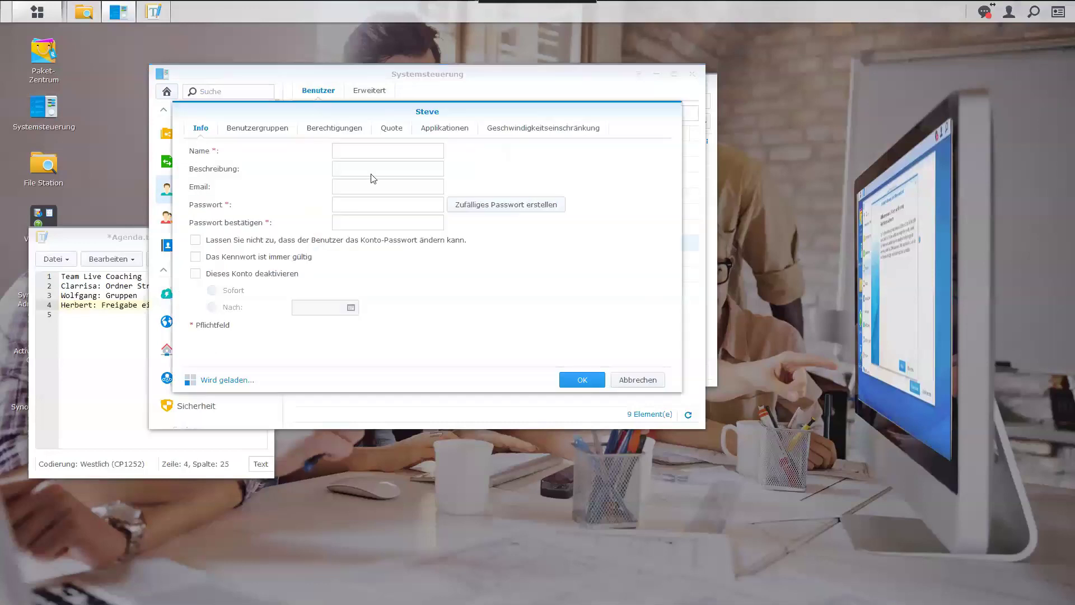
click(372, 169)
text(Fami)
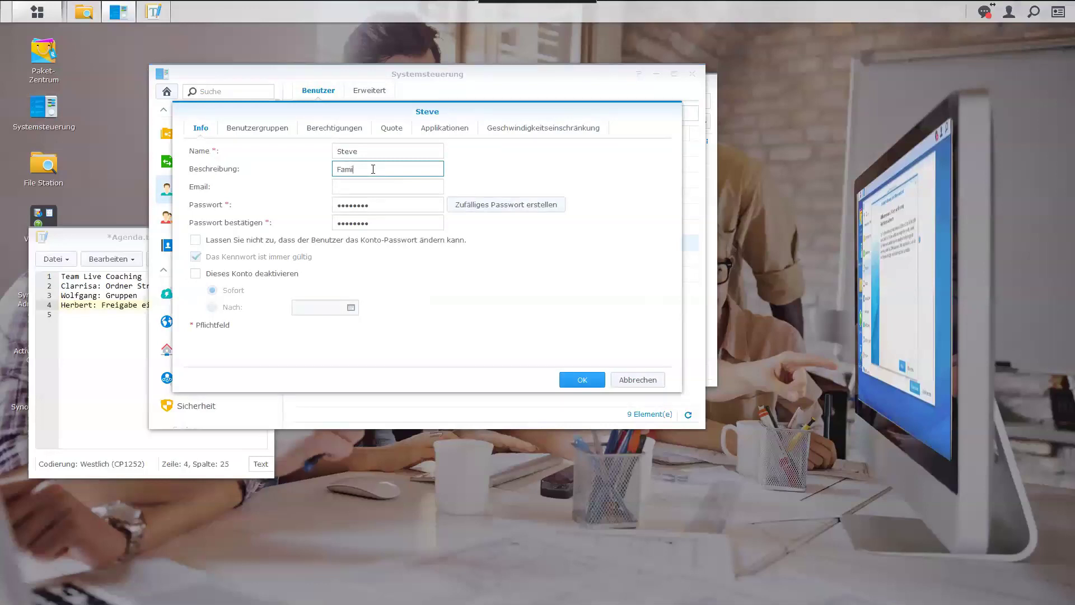
text(lie)
click(584, 379)
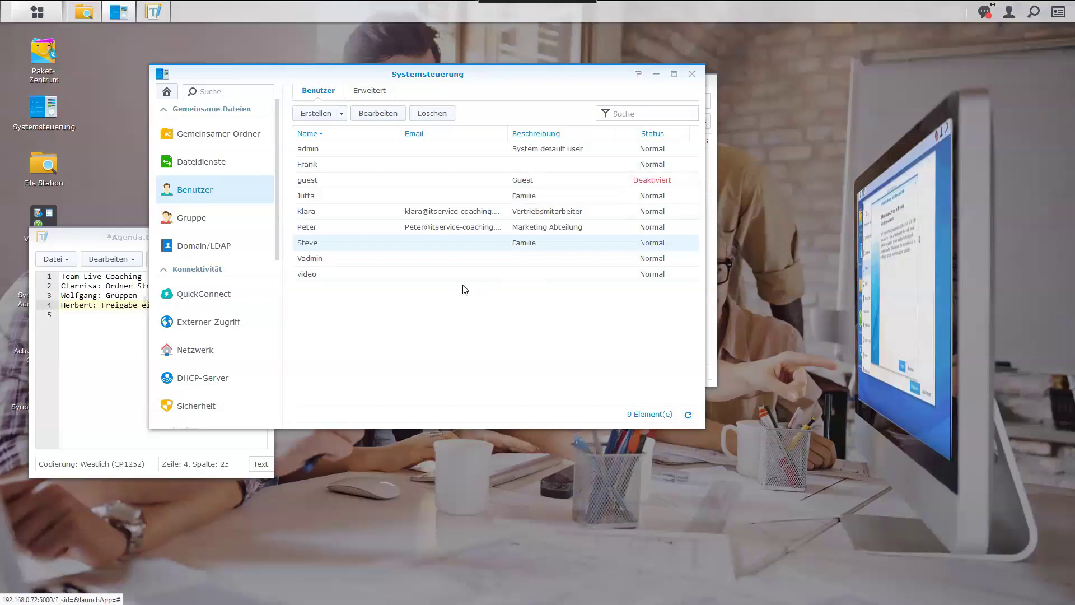
click(206, 218)
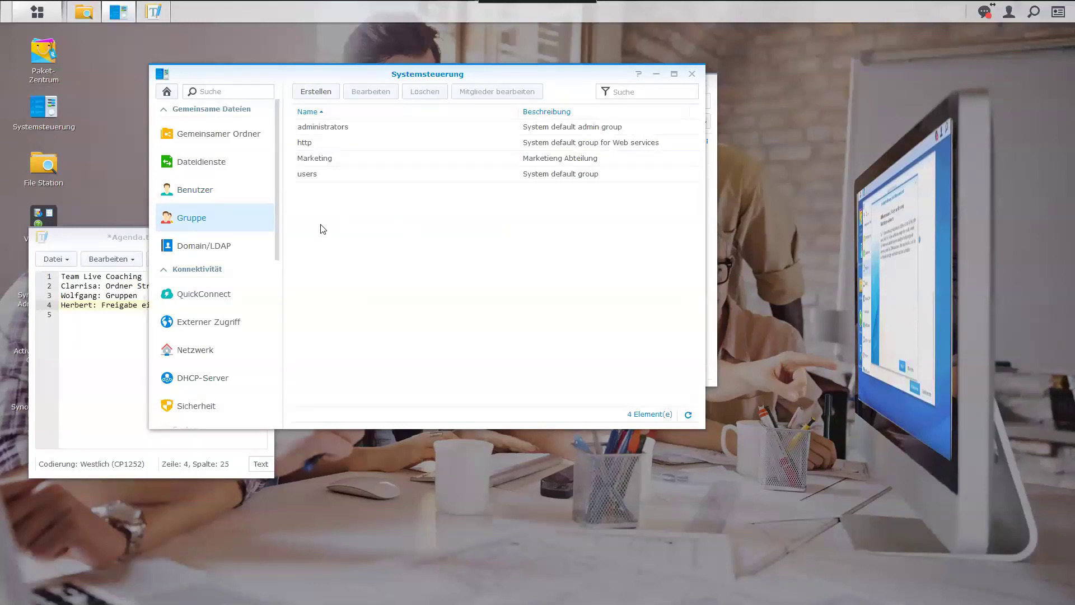
Create group 'Familienmitglieder', paste the same name as its description, and advance to folder permissions.
click(322, 93)
click(413, 211)
text(Fa)
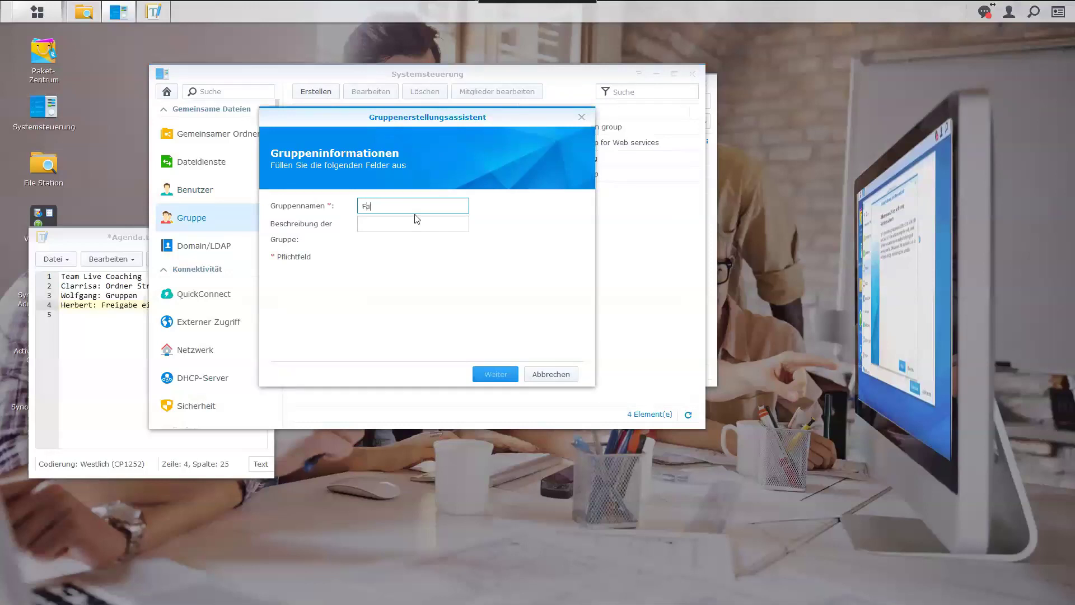
text(milienmitglieder)
drag(448, 206, 406, 206)
drag(333, 200, 330, 203)
key(ctrl+c)
click(367, 223)
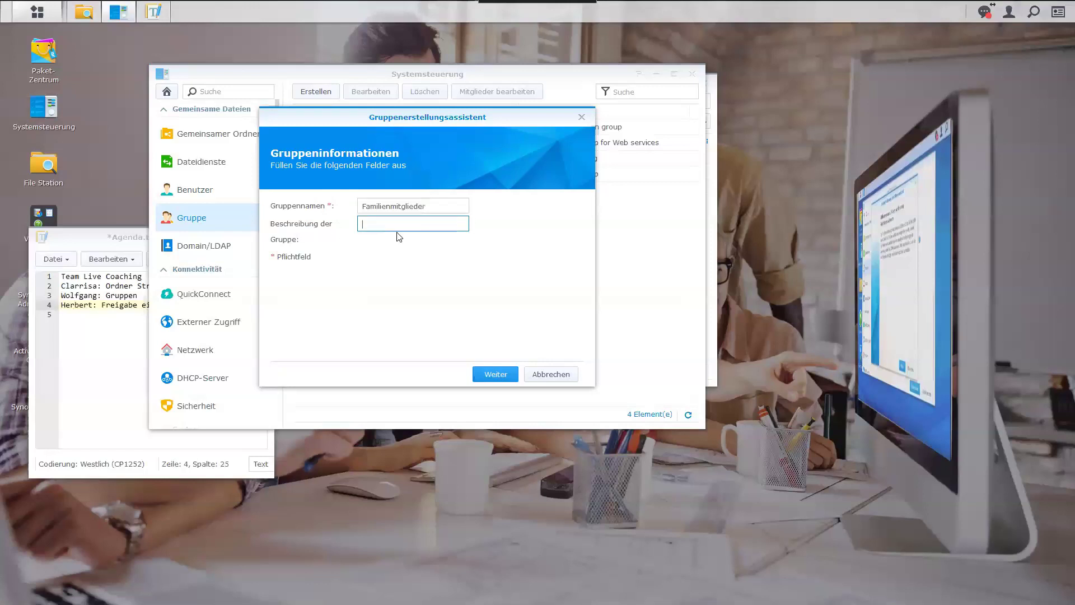
key(ctrl+v)
click(509, 376)
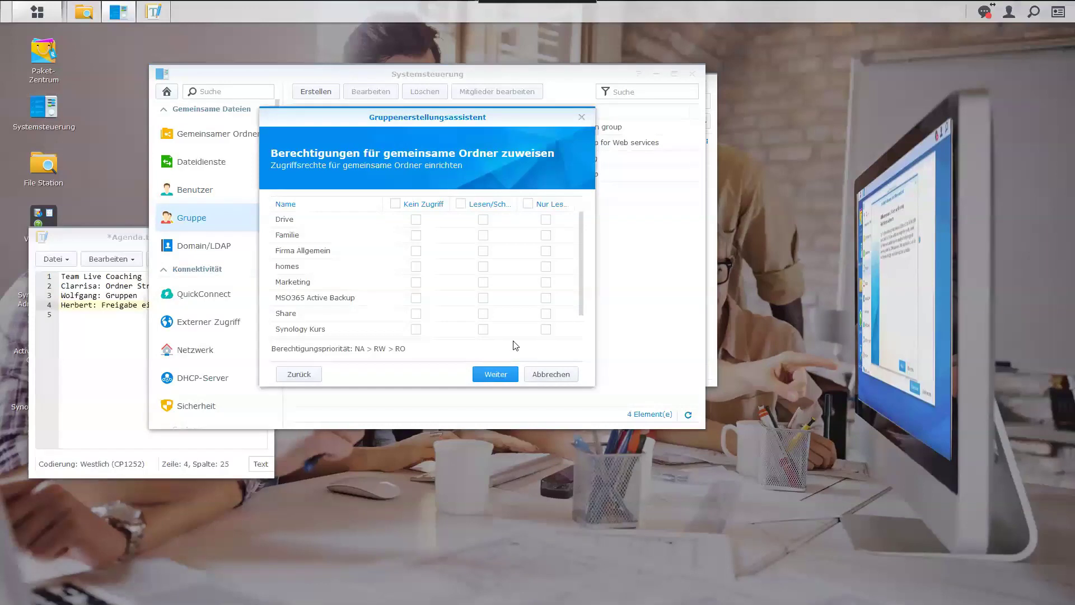
Grant the new group read/write on the Familie and Drive shared folders.
click(484, 235)
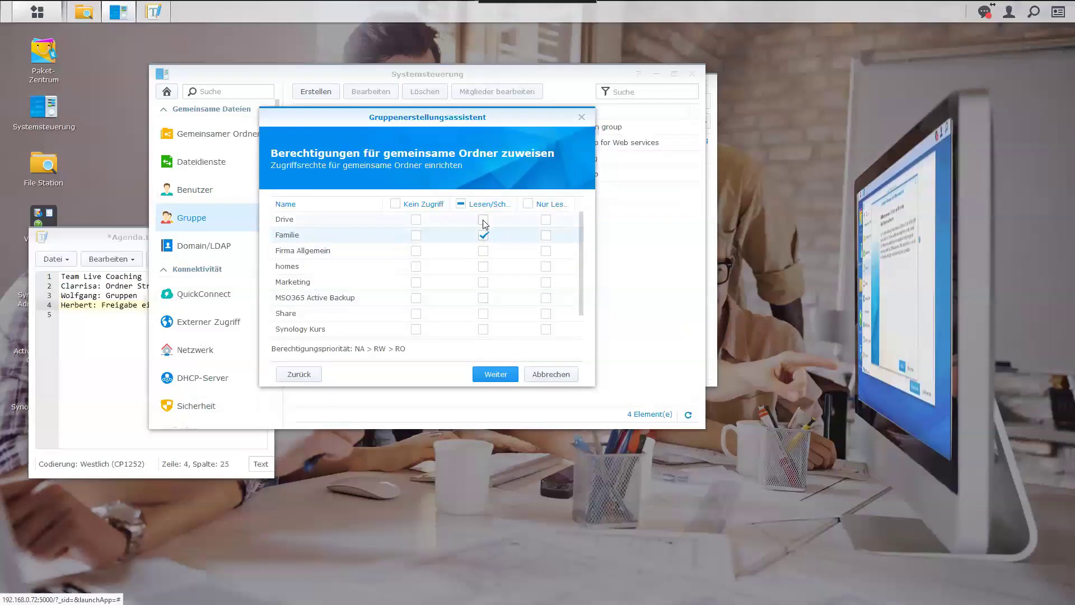
click(484, 220)
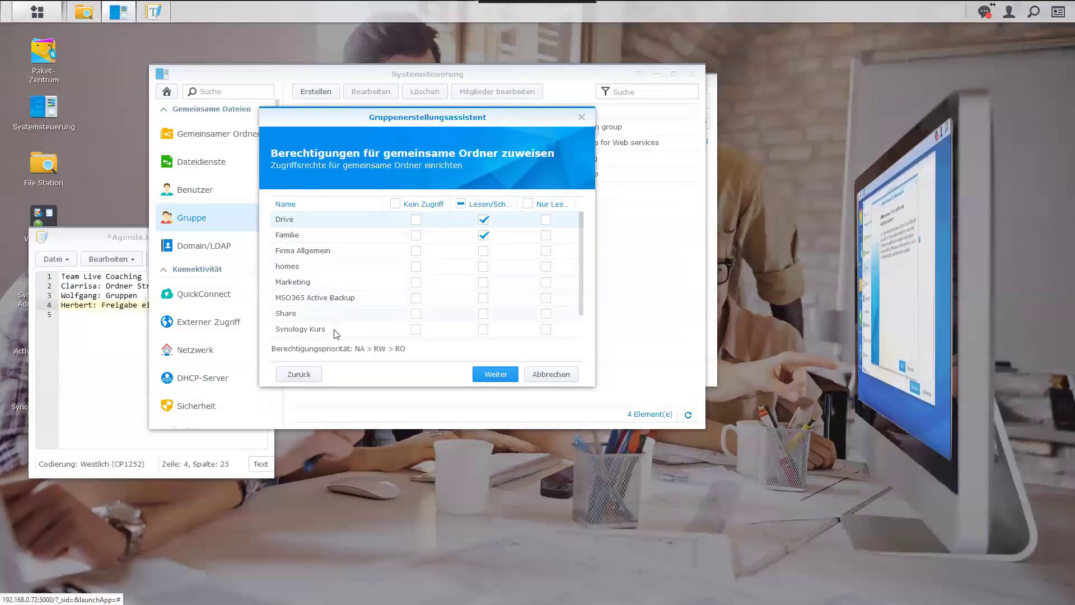
scroll(347, 343, down, 1)
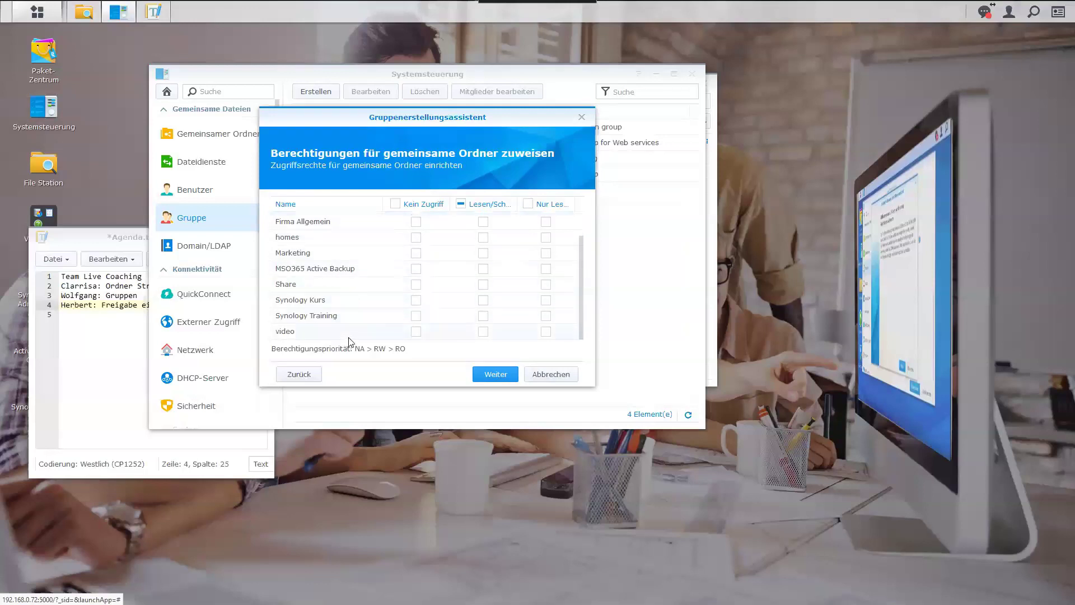
scroll(438, 268, up, 1)
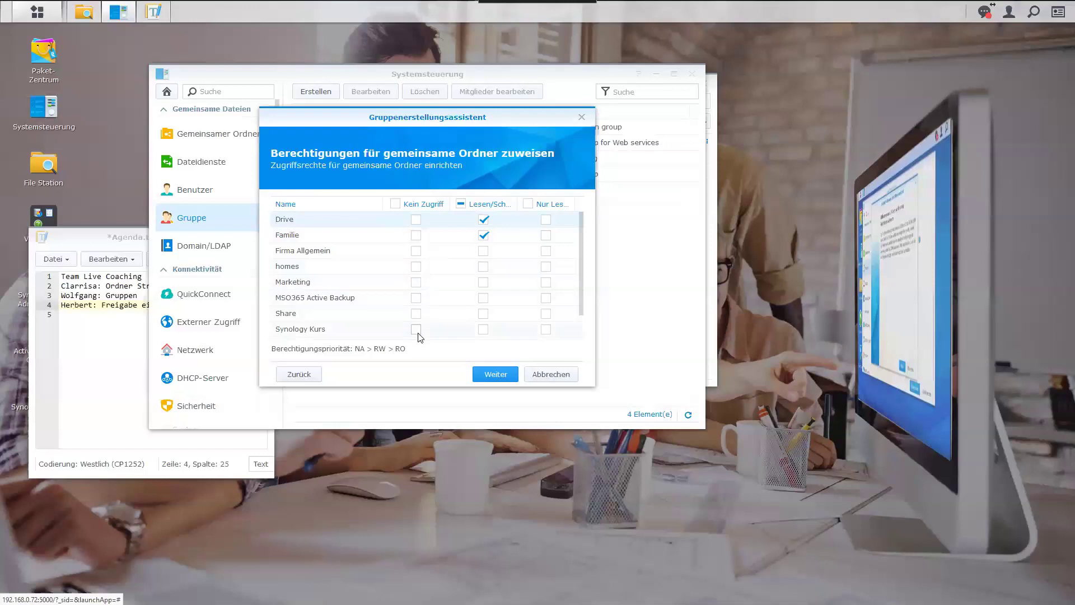
scroll(420, 336, down, 1)
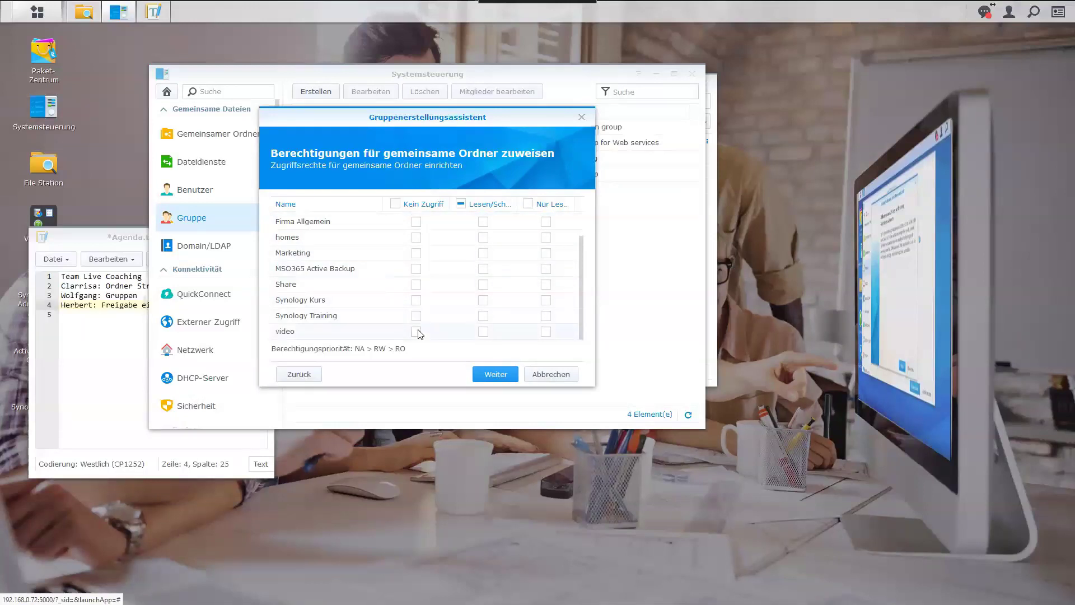
click(500, 375)
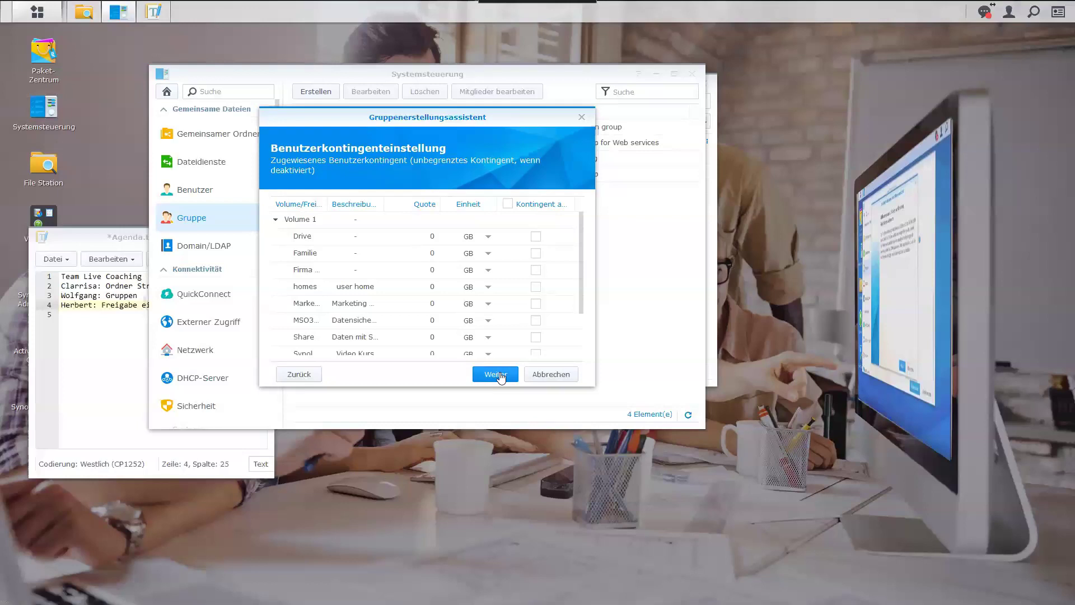
Allow File Station, Contacts, Calendar, Synology Drive and Universal Search for the group.
click(500, 375)
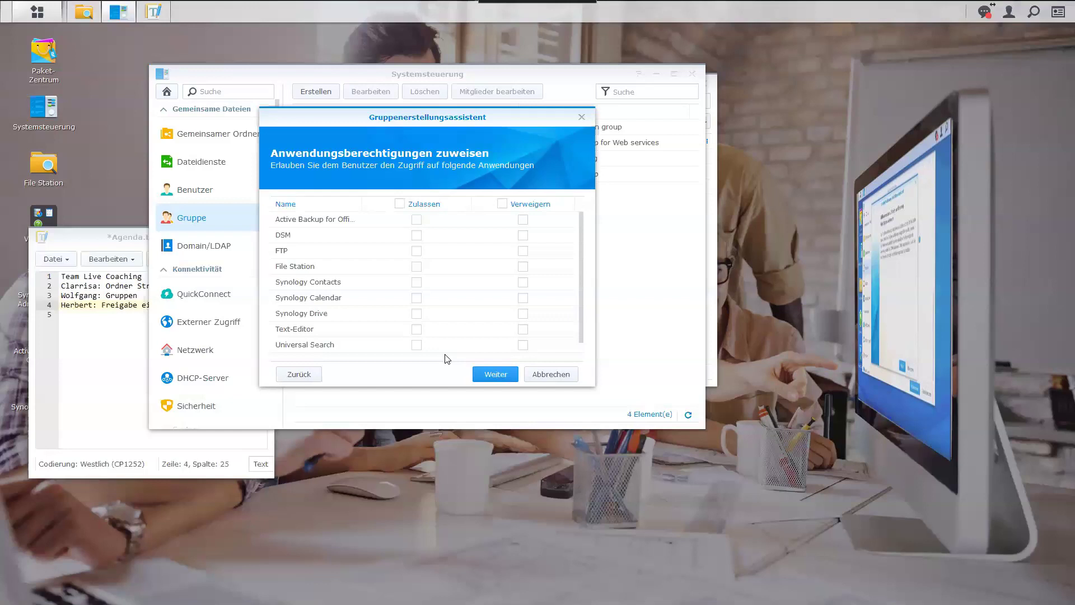
click(416, 267)
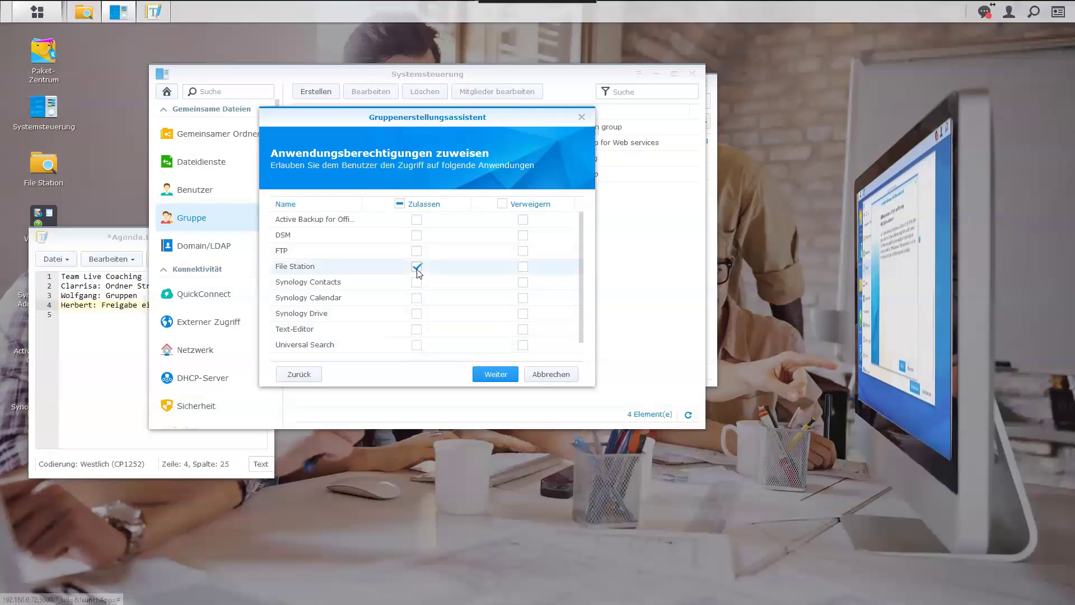
click(416, 282)
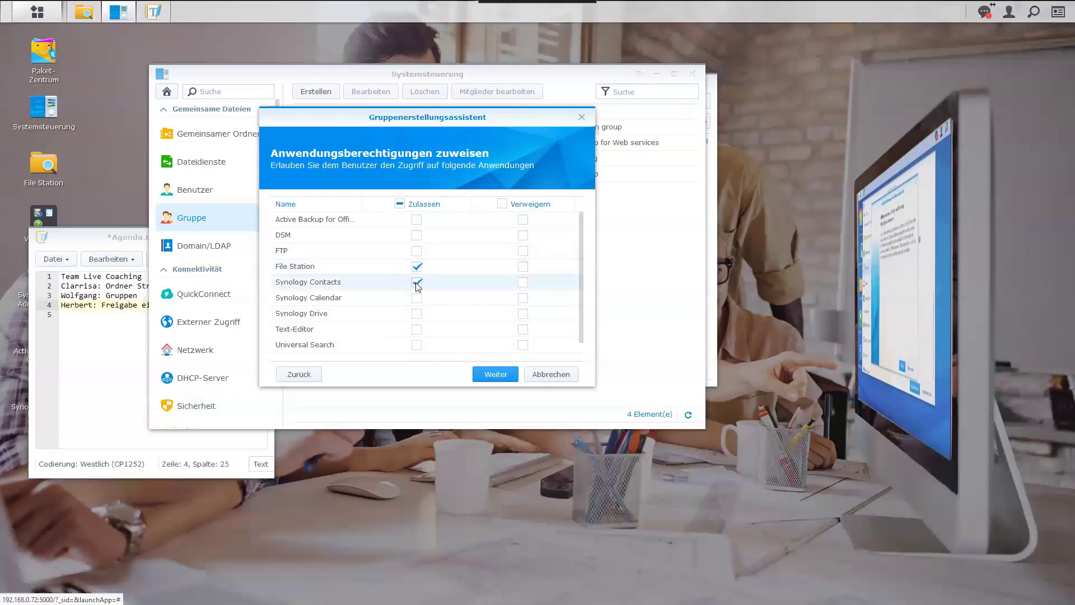
click(416, 298)
click(416, 314)
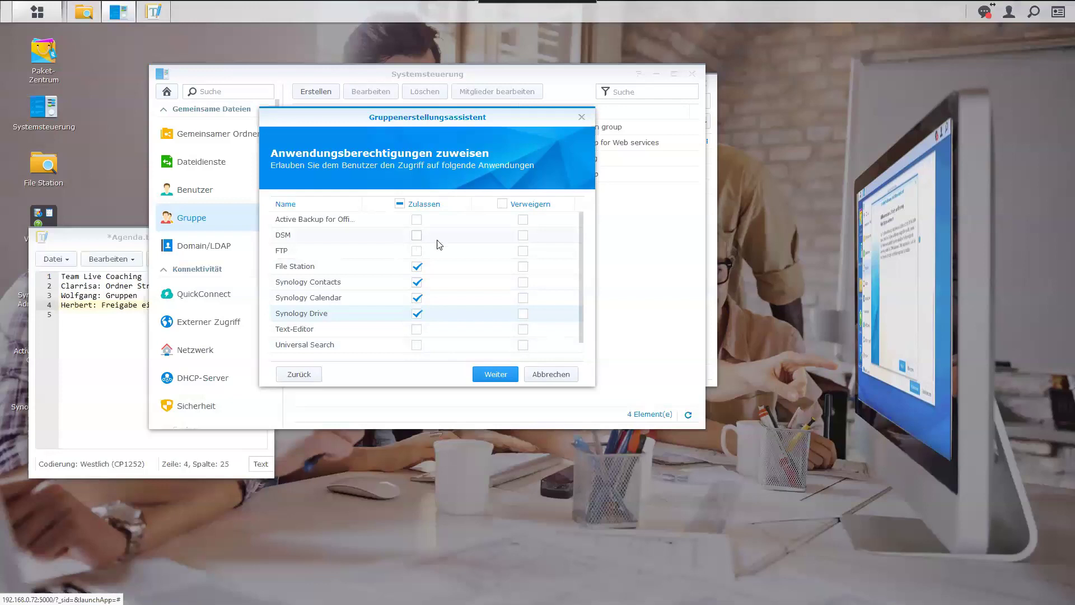
click(416, 345)
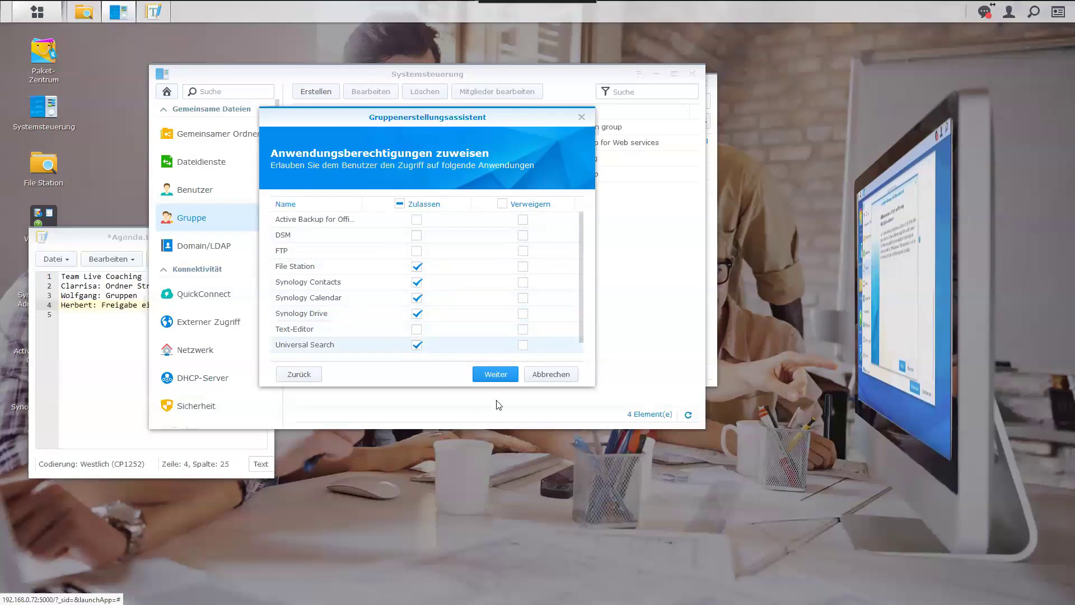
Keep default speed limits and apply to create the Familienmitglieder group.
click(495, 374)
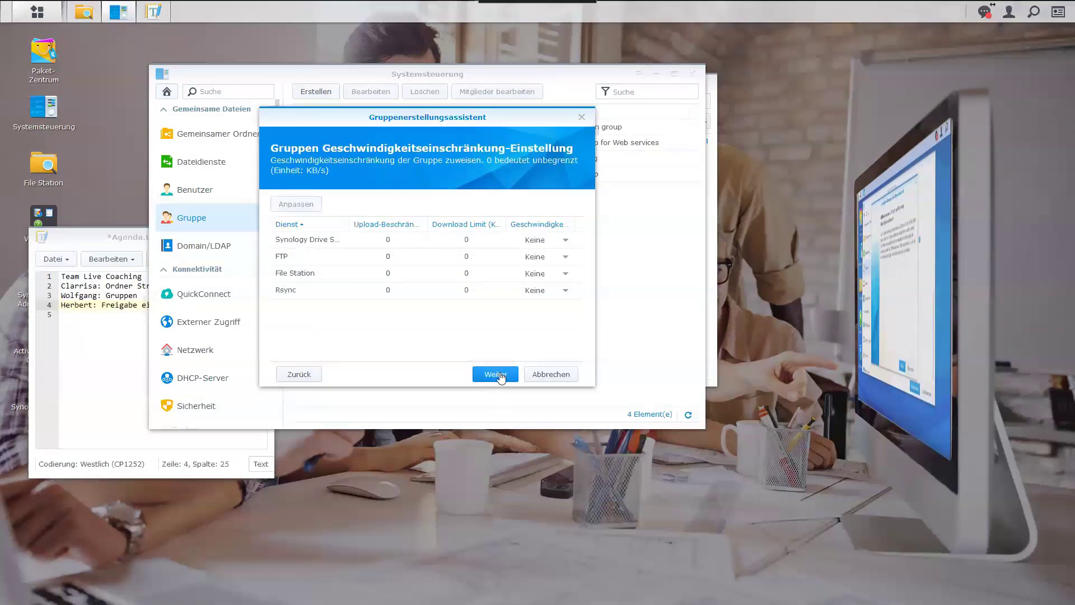
click(496, 374)
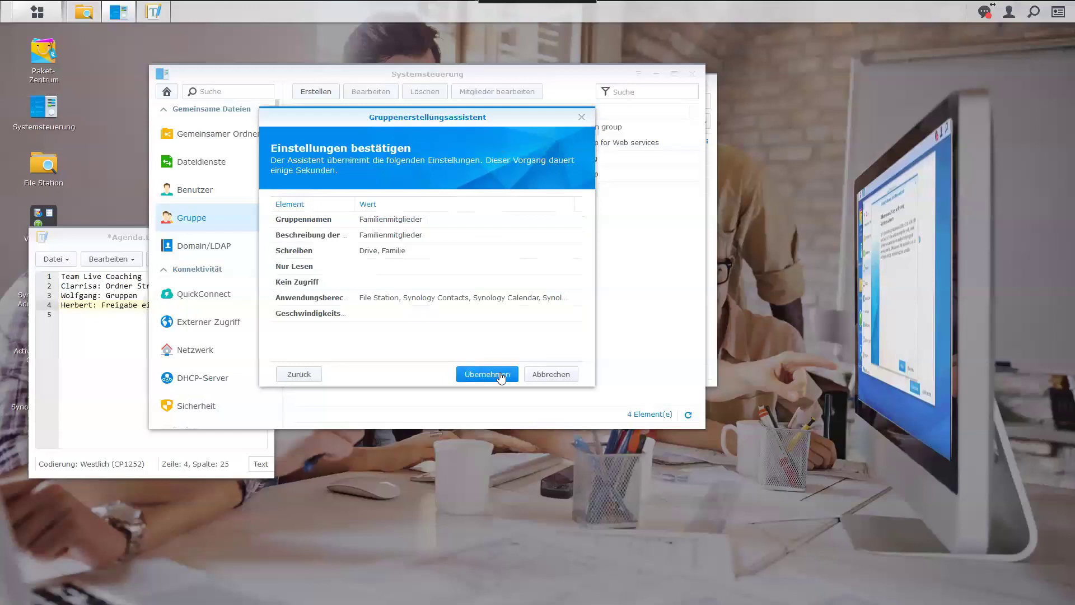
click(500, 375)
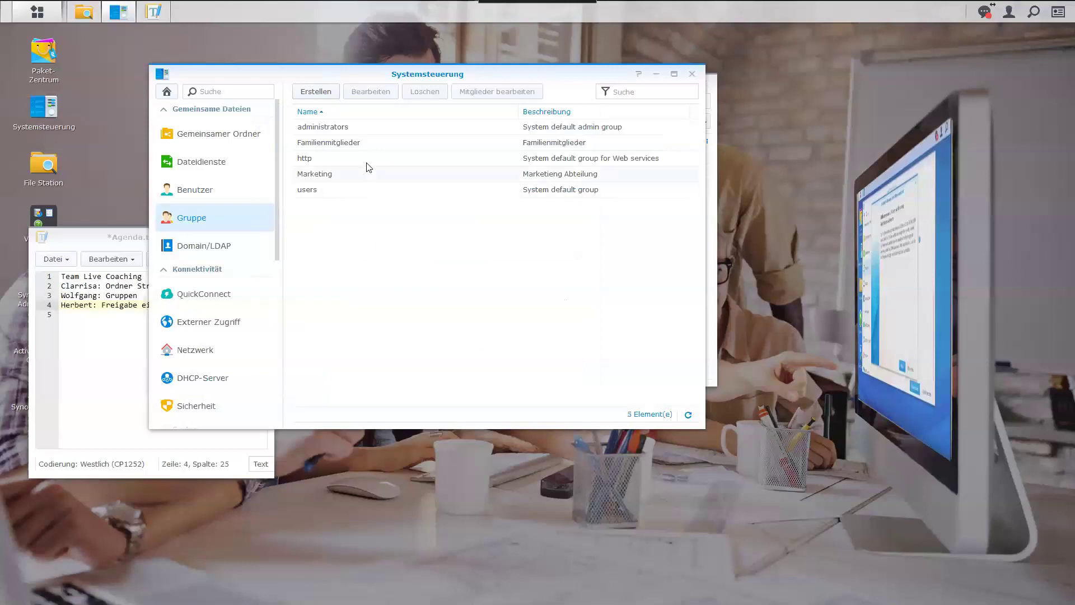
Add the three family users as members of the Familienmitglieder group.
click(366, 145)
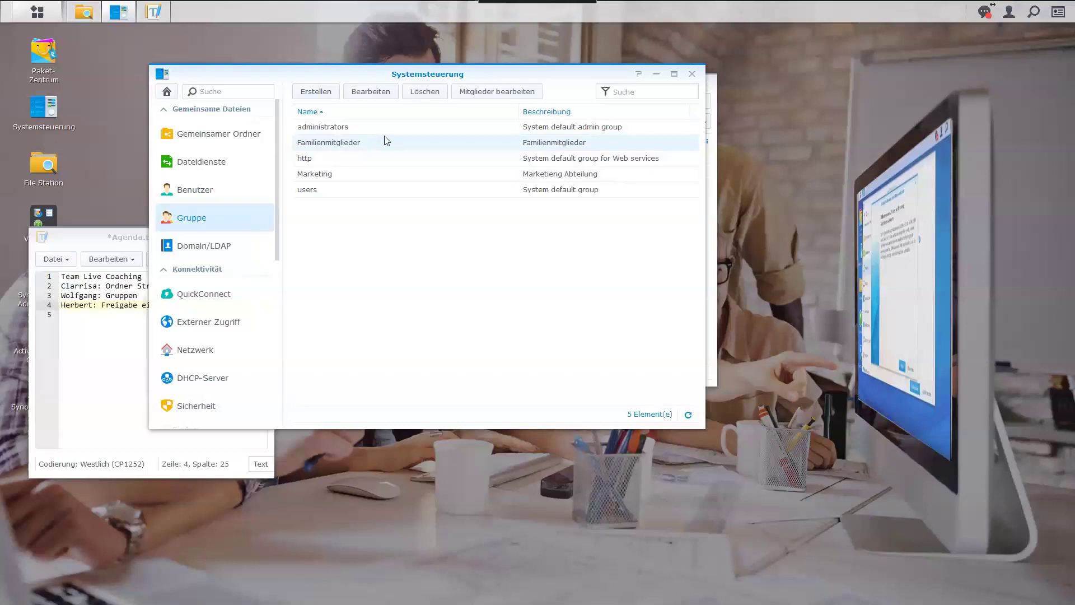
click(503, 92)
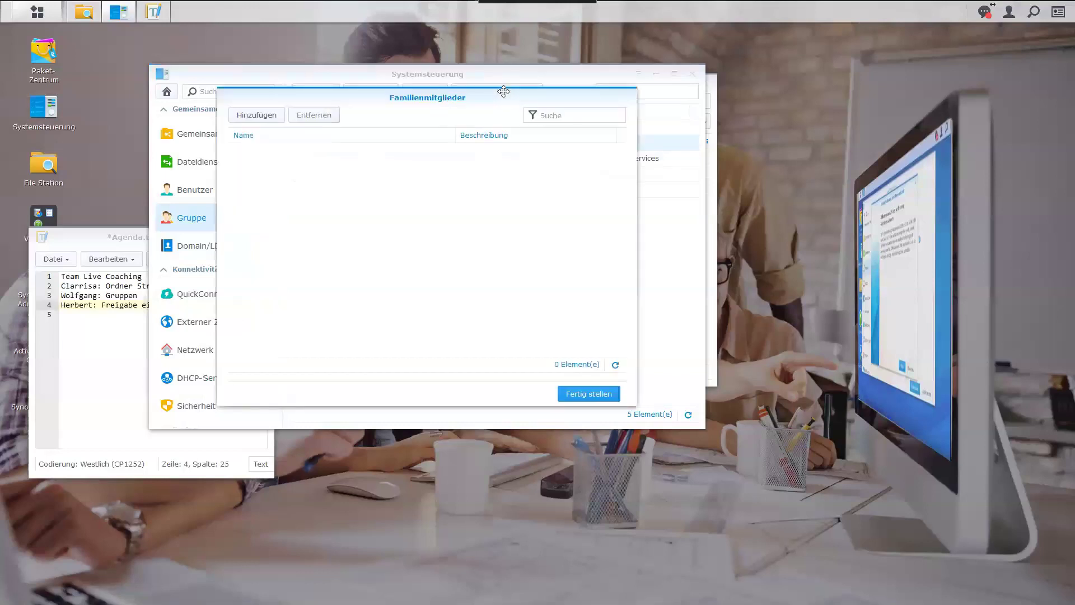
click(271, 113)
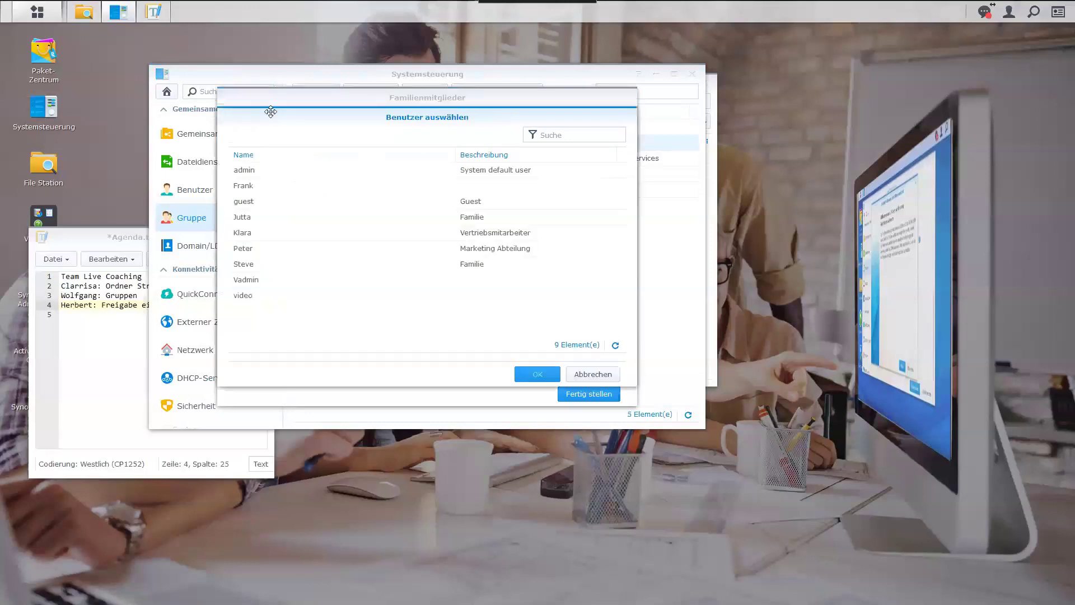
click(327, 186)
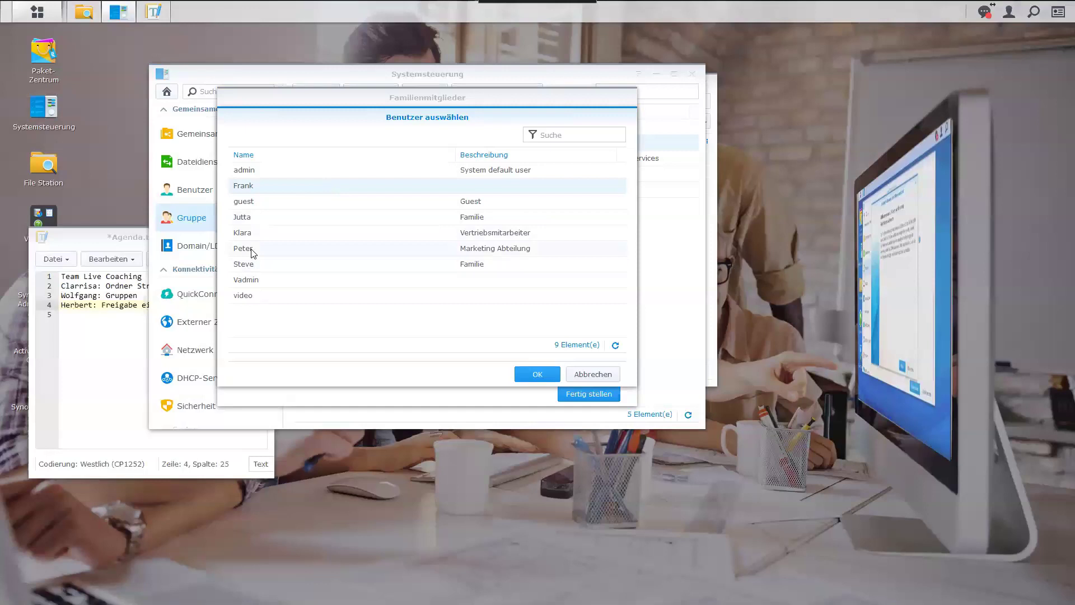
ctrl+click(252, 219)
ctrl+click(254, 263)
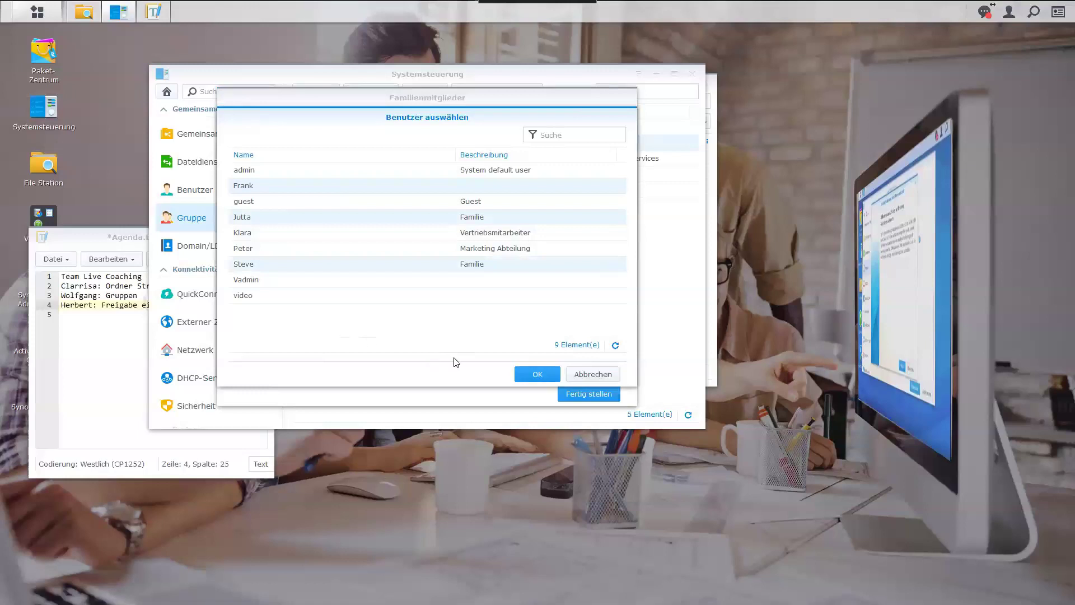
click(529, 379)
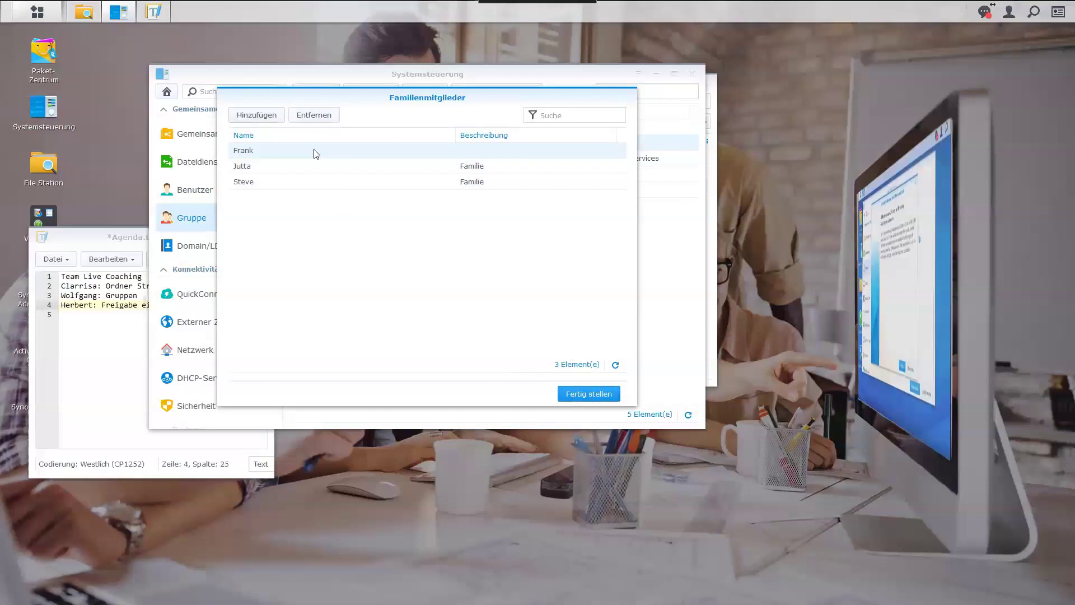
click(598, 398)
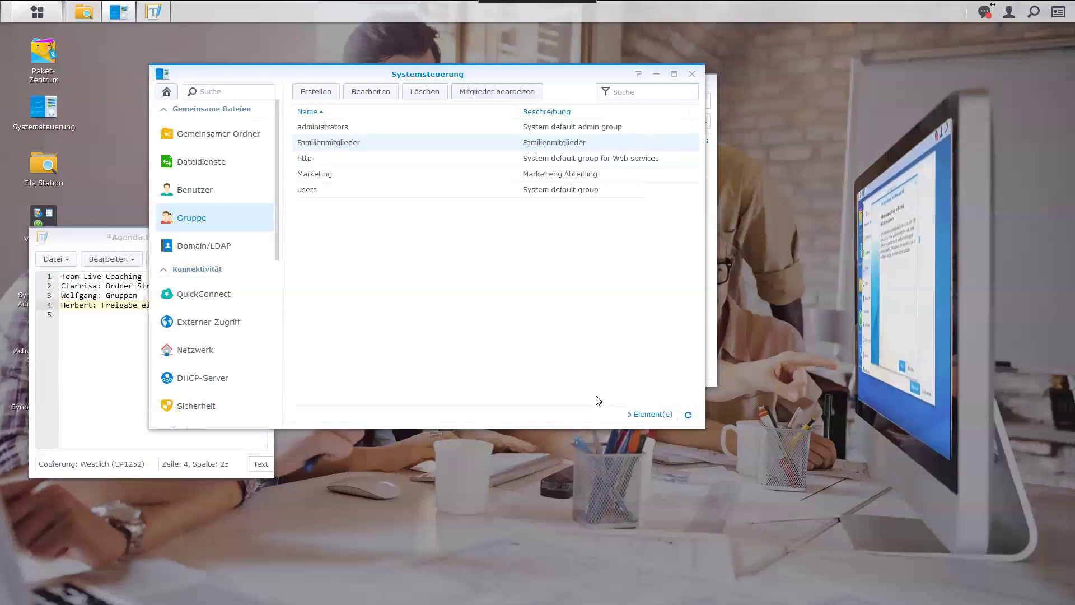
click(319, 173)
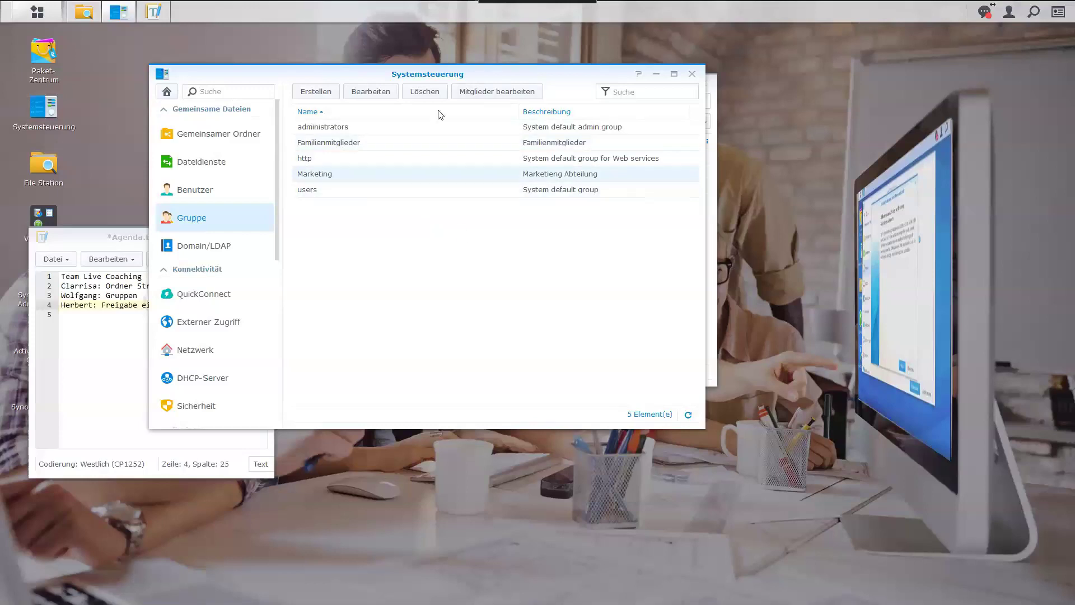
click(485, 92)
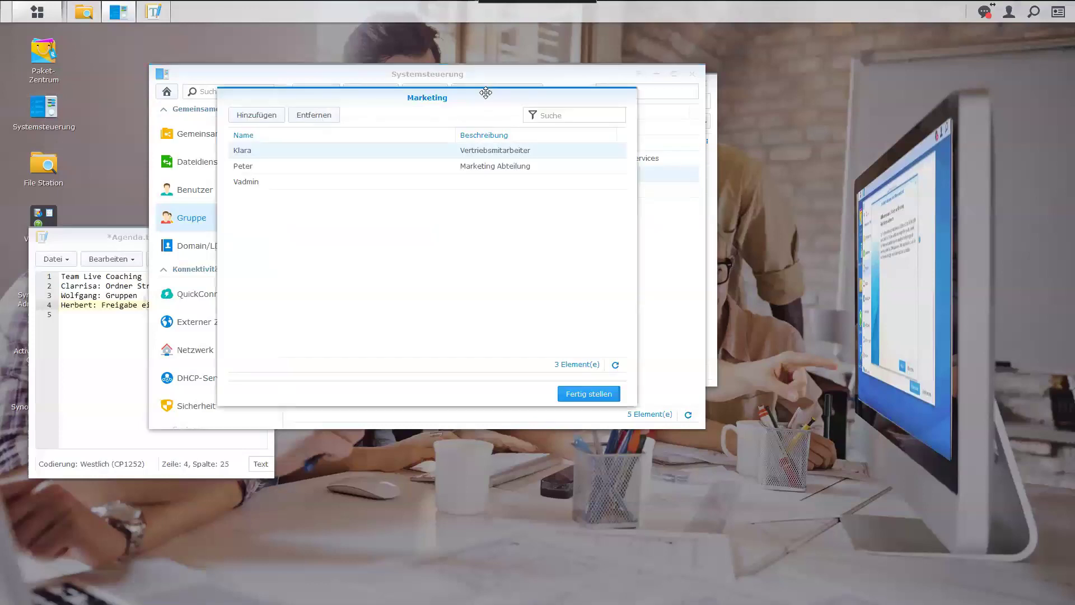
click(259, 170)
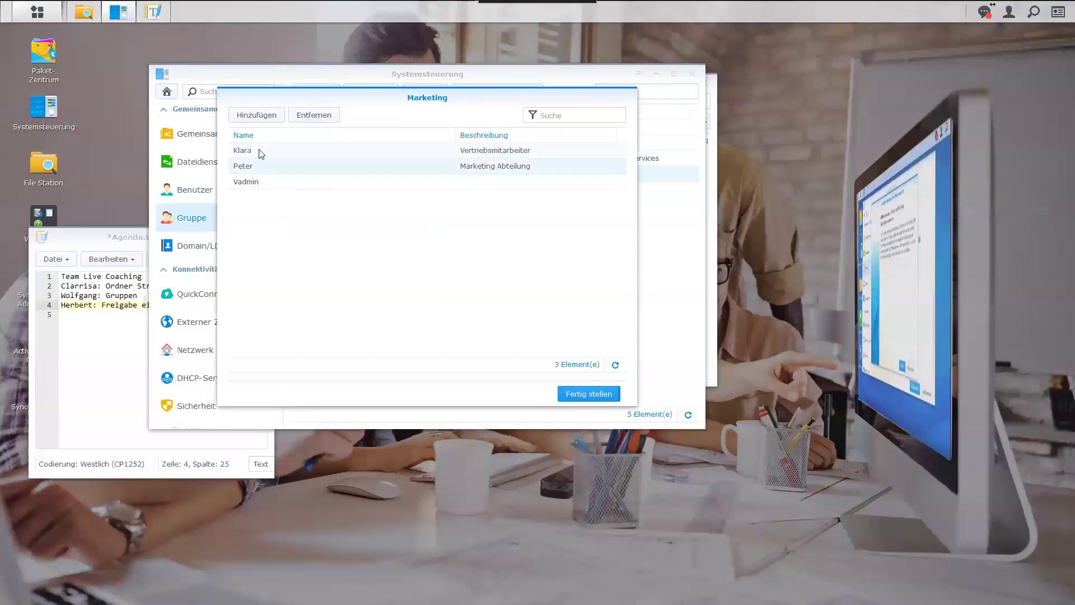
click(259, 154)
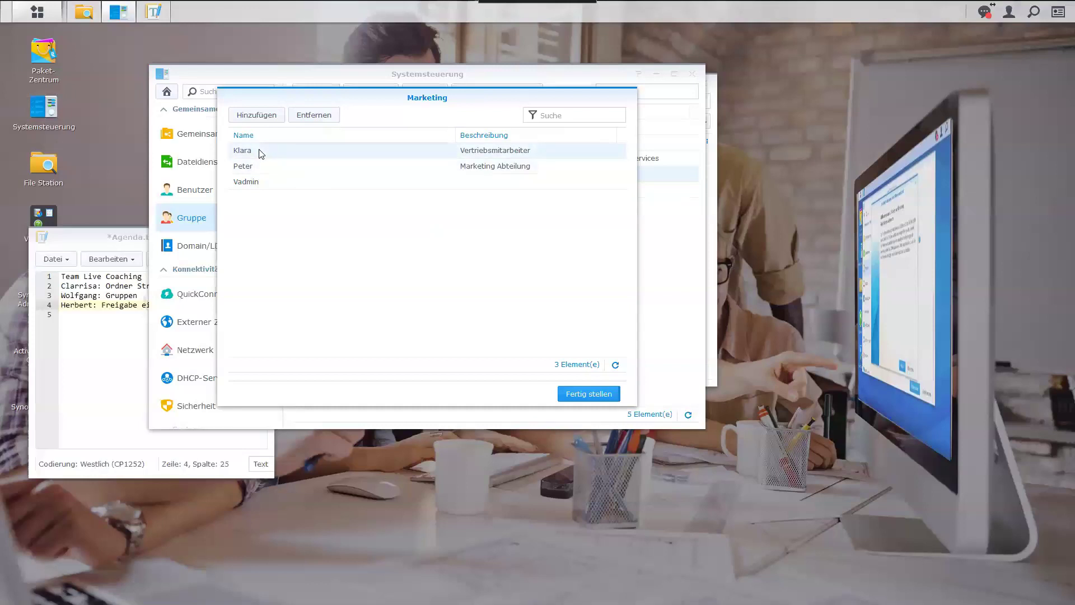
click(596, 397)
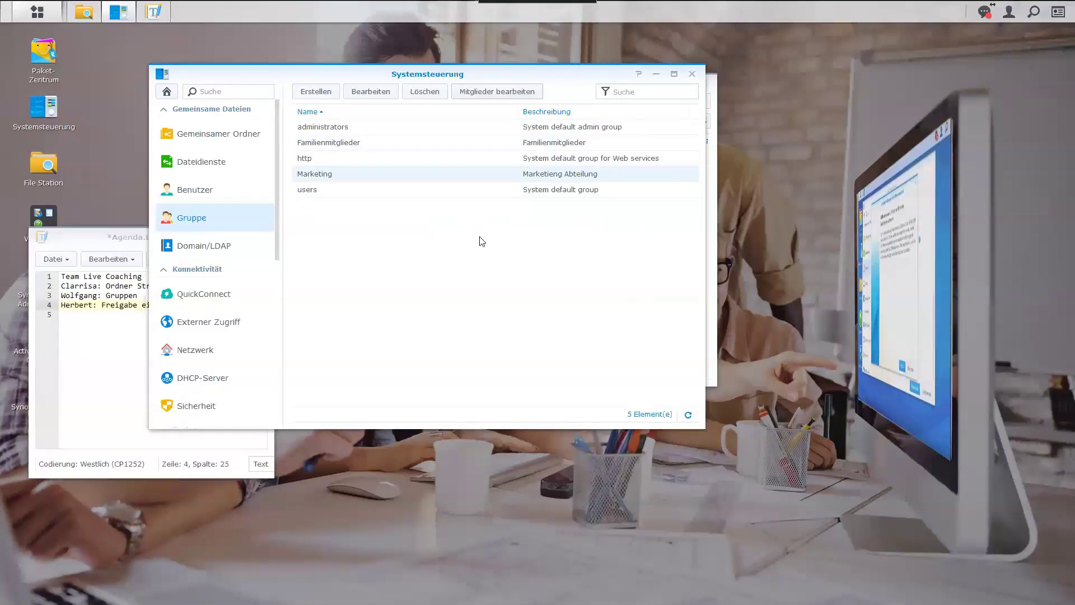
click(221, 197)
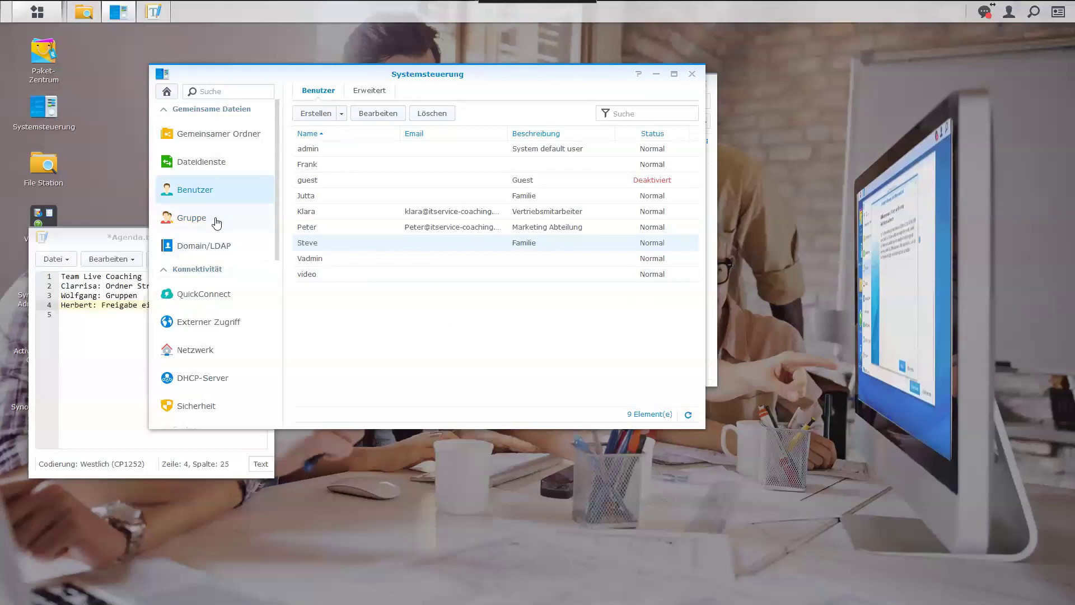
Back in Groups, start group 'Firma' with description 'Mitarbeiter' and continue.
click(216, 224)
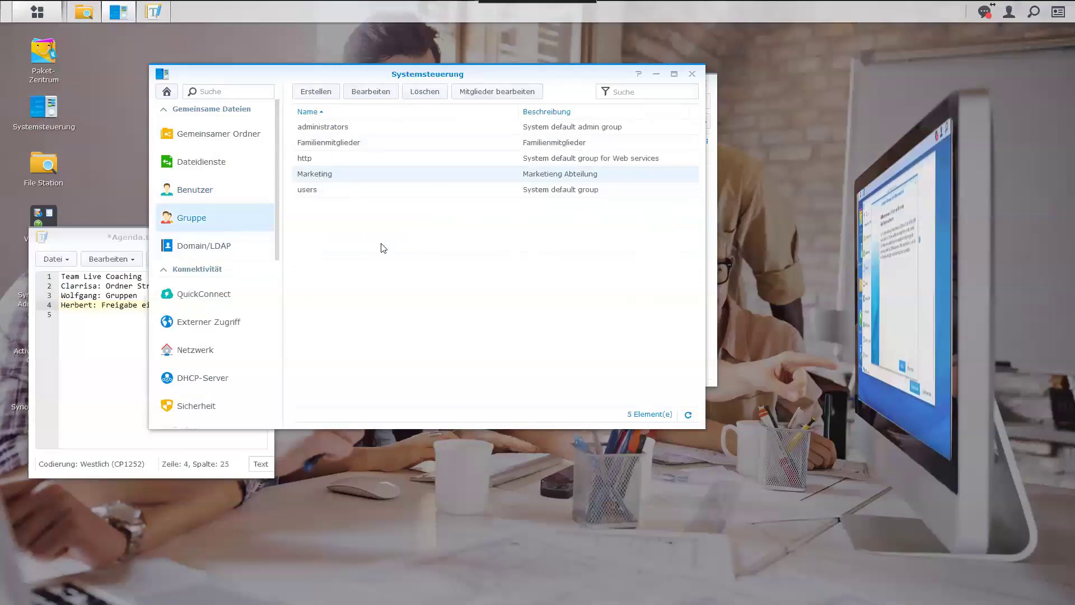
click(329, 96)
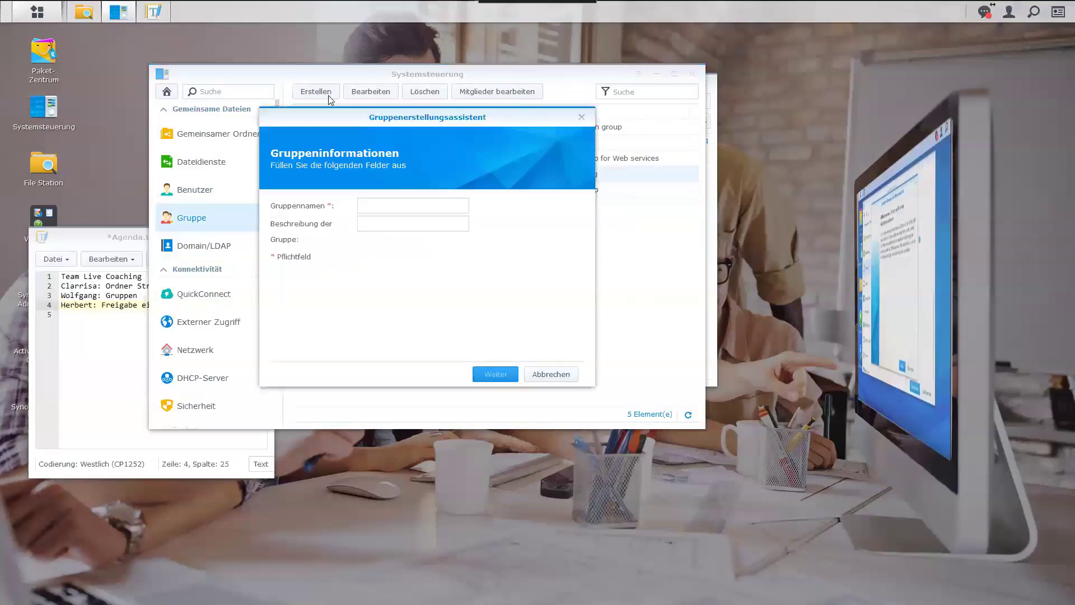
click(376, 205)
text(Firma)
click(428, 225)
text(Mitarbe)
text(itet)
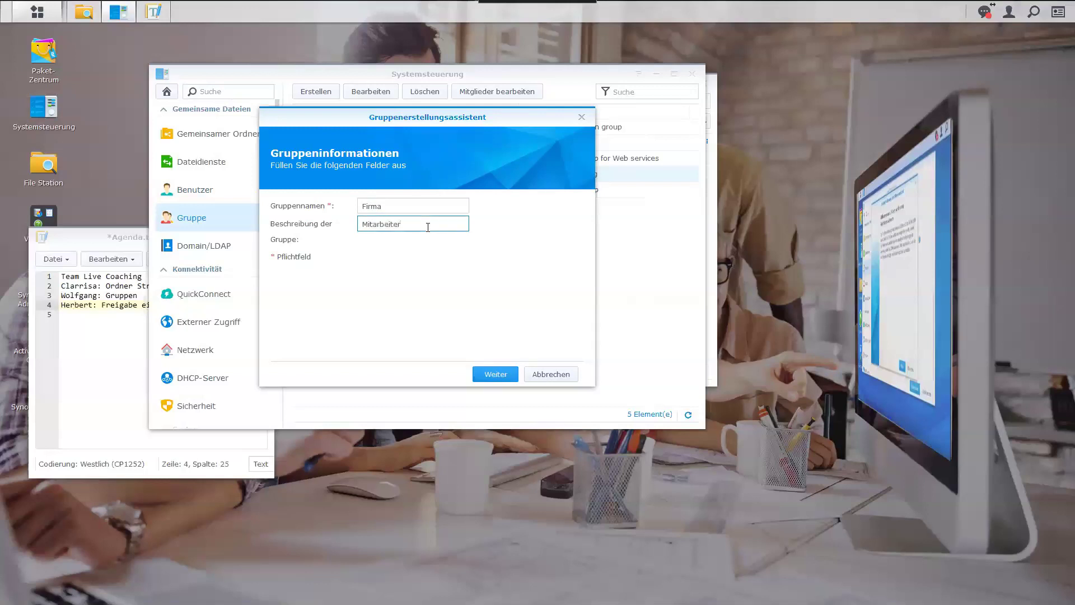
click(496, 374)
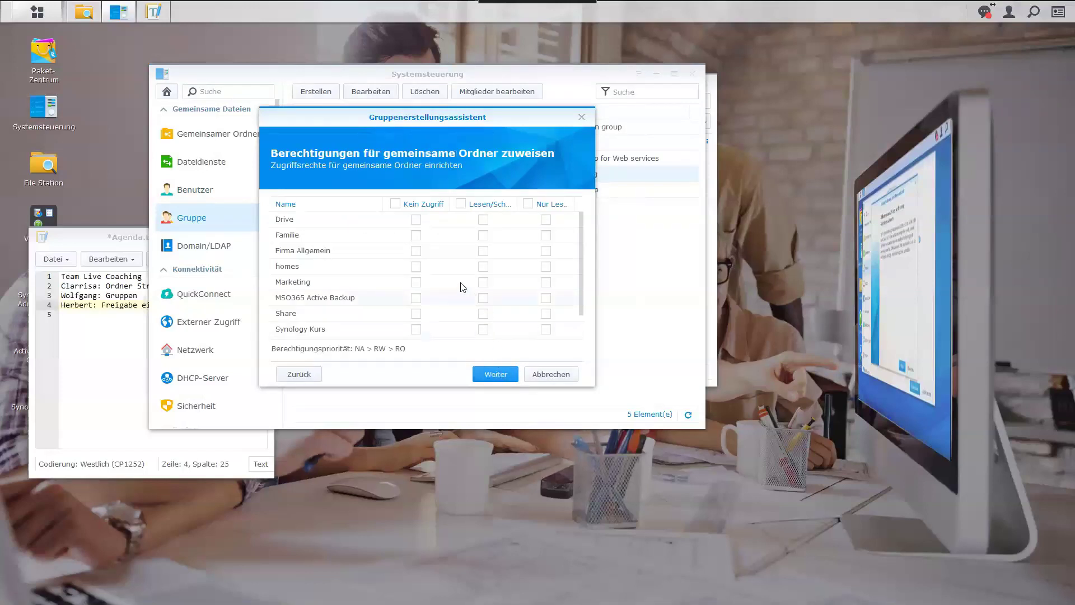
Set Familie to no access and Firma Allgemein and Drive to read/write for Firma.
click(483, 235)
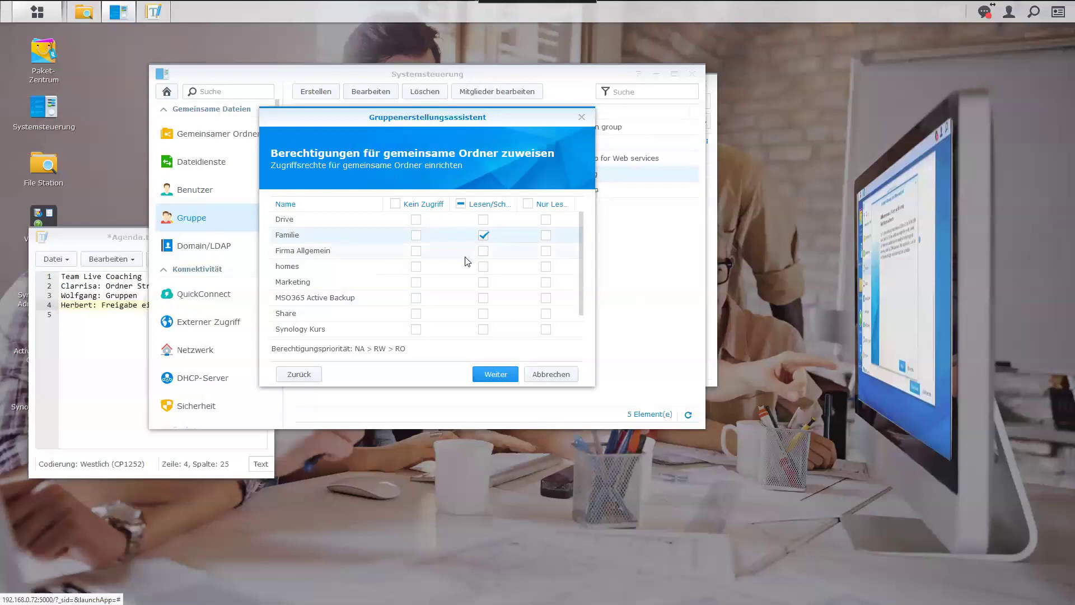
click(416, 235)
click(481, 252)
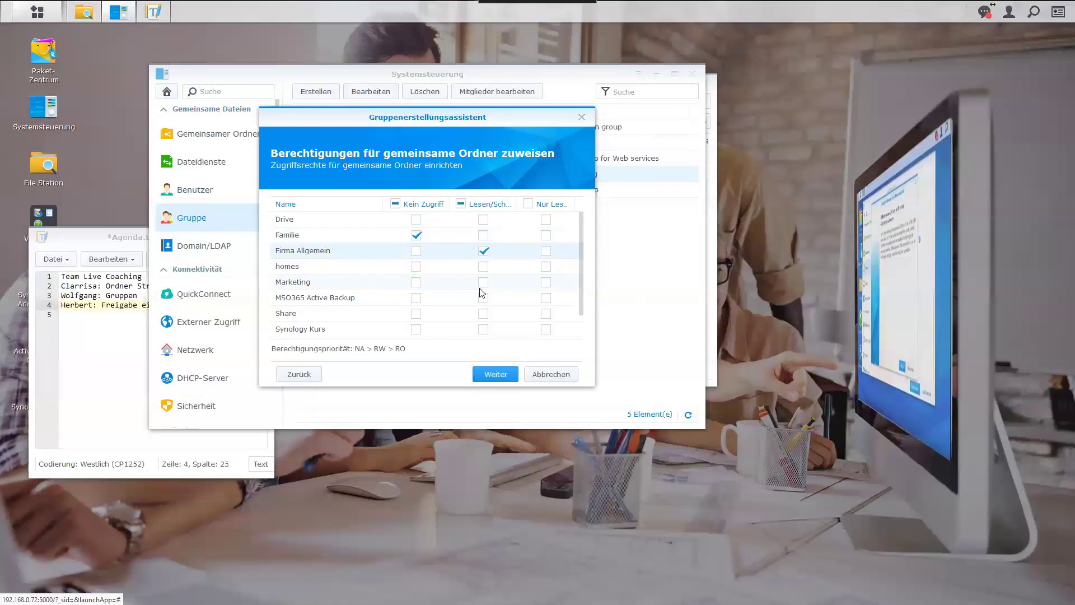
click(485, 220)
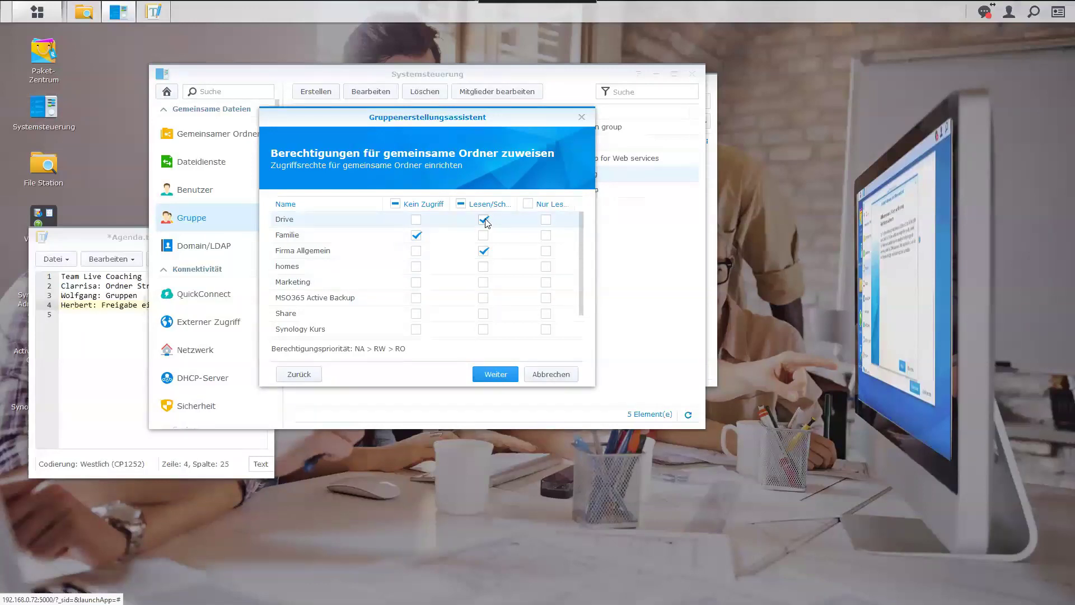
scroll(527, 260, down, 1)
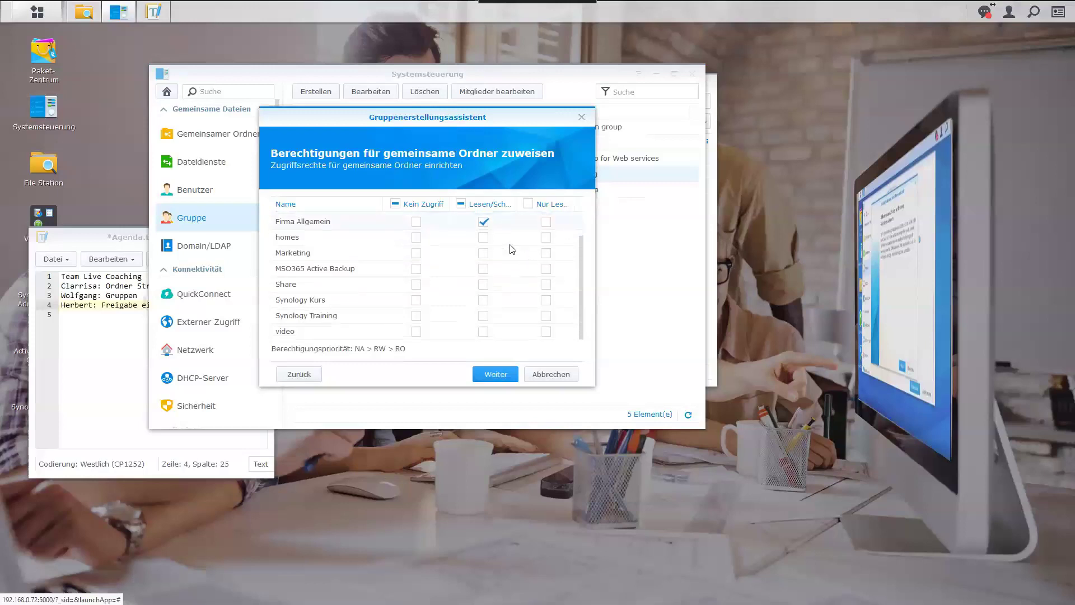
click(495, 375)
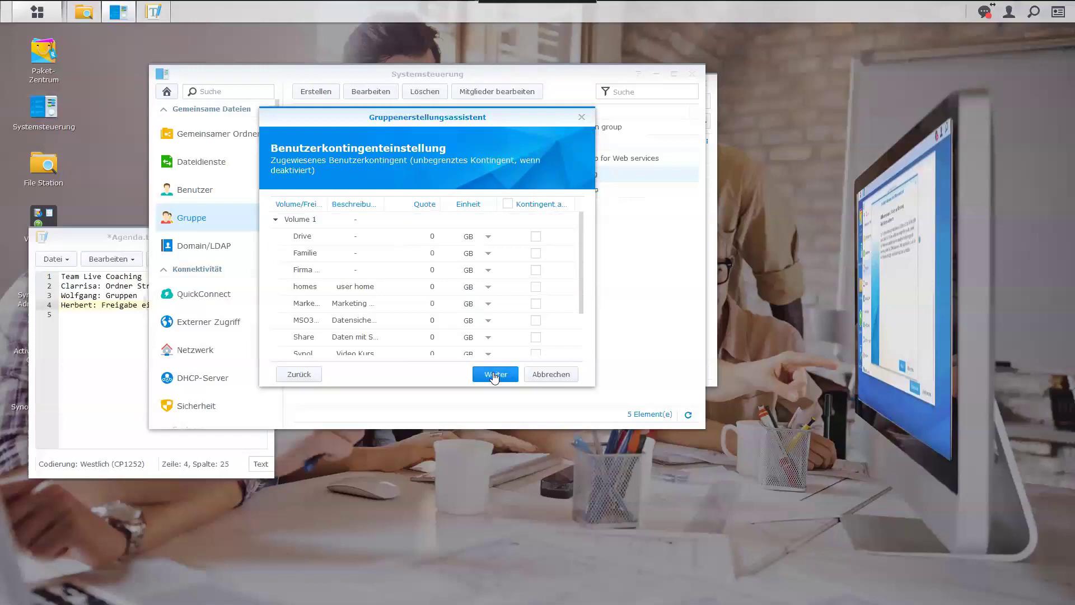
Allow DSM, File Station, Contacts, Calendar, Drive, Text-Editor and Universal Search for Firma.
click(495, 375)
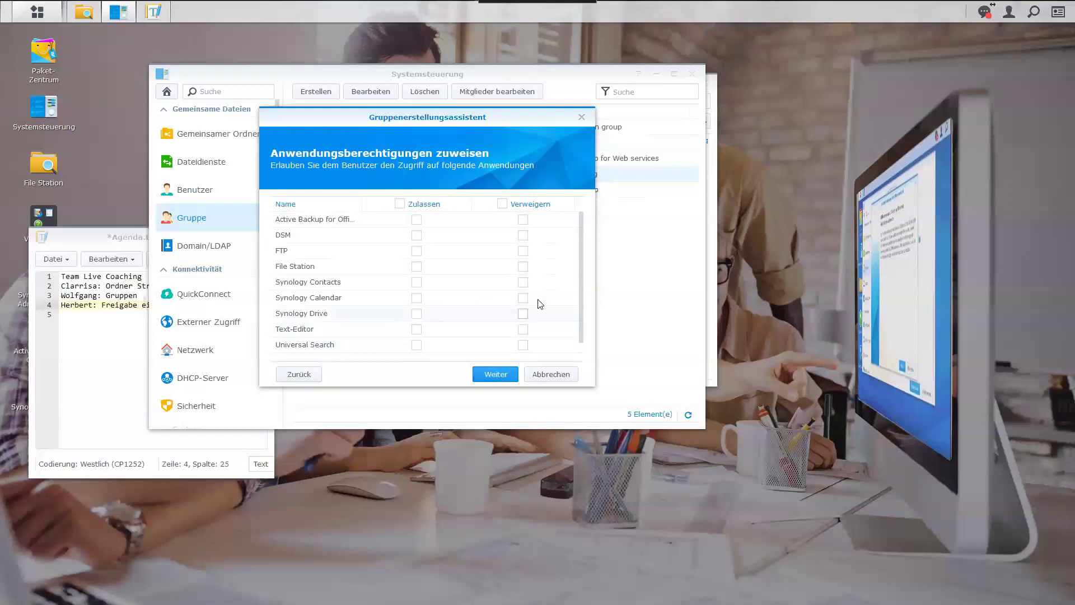
click(416, 235)
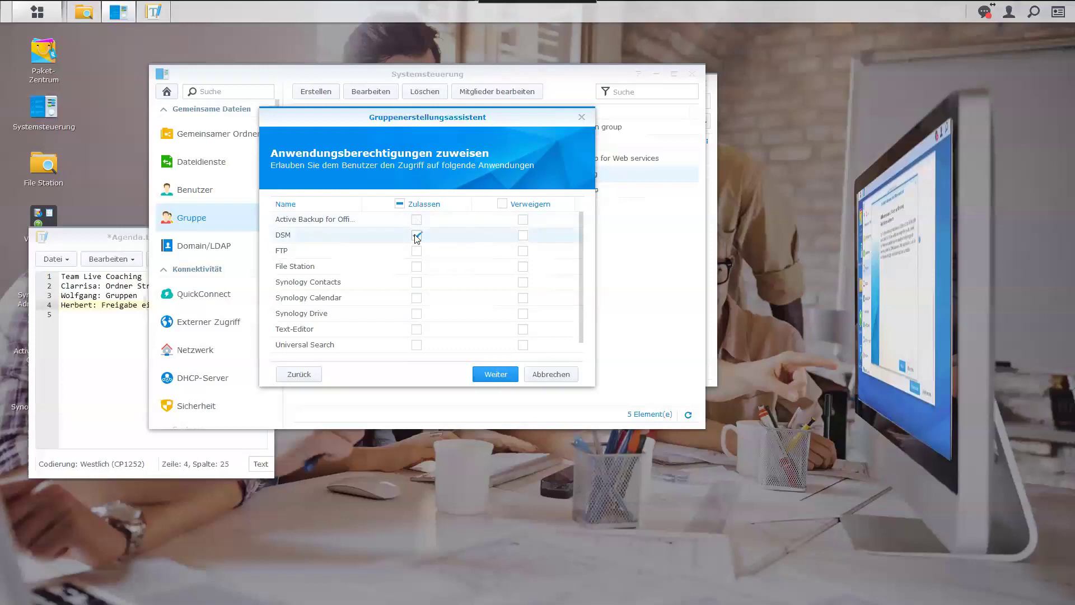
click(416, 267)
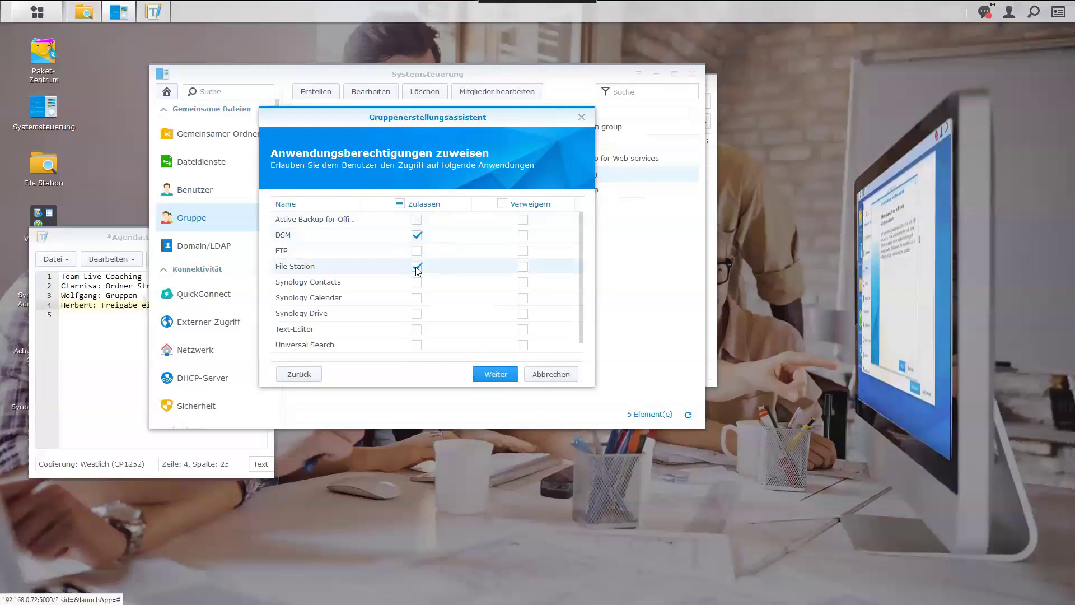
click(417, 282)
click(416, 298)
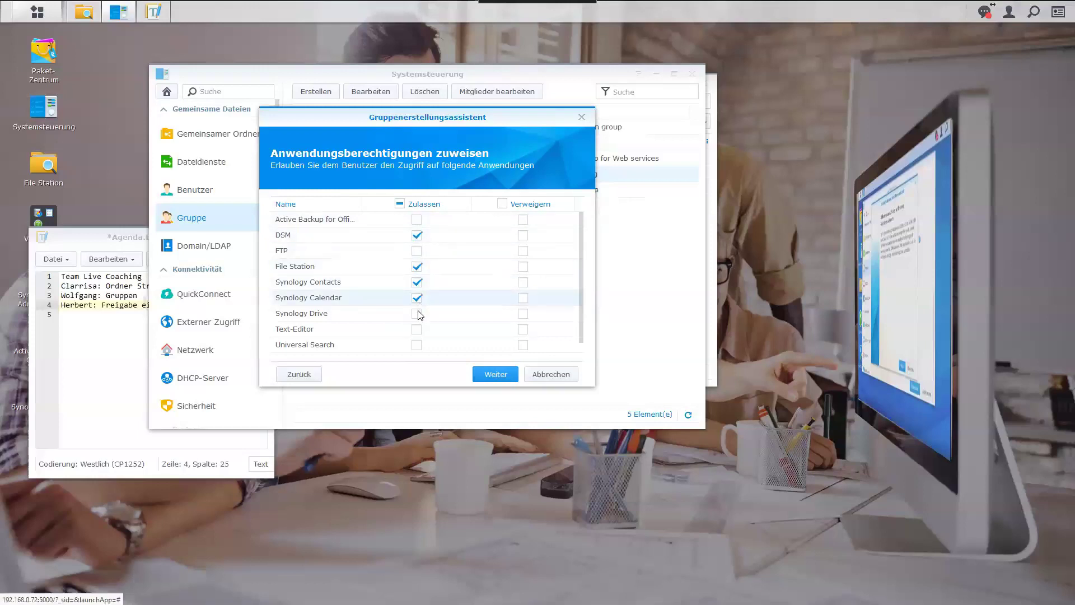
click(418, 314)
click(417, 330)
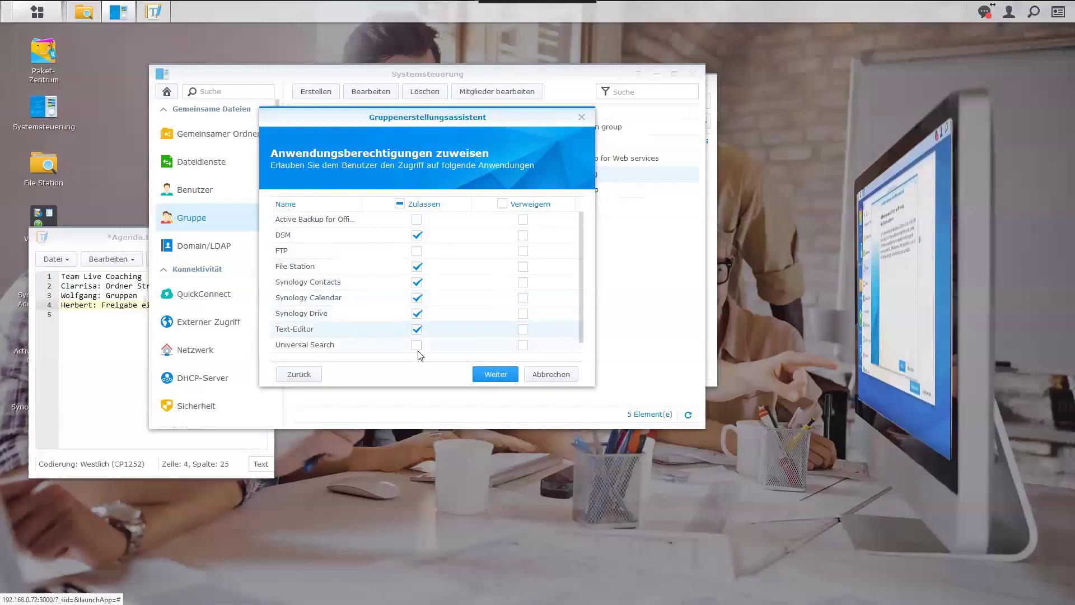
scroll(420, 352, down, 1)
click(418, 332)
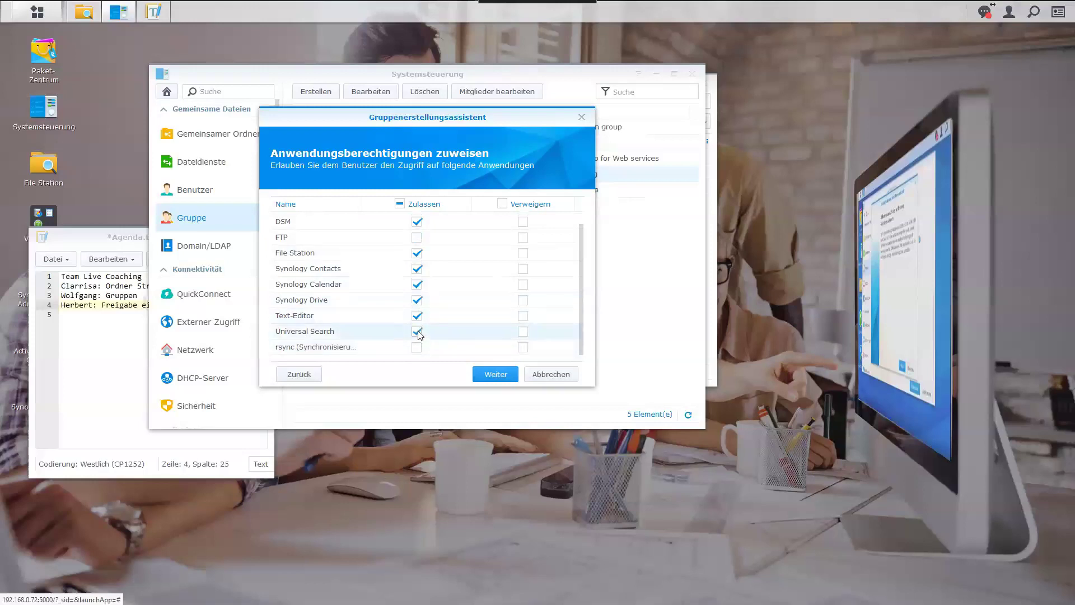
Deny rsync and FTP, allow Active Backup, and continue to speed limits.
click(524, 347)
scroll(569, 350, up, 1)
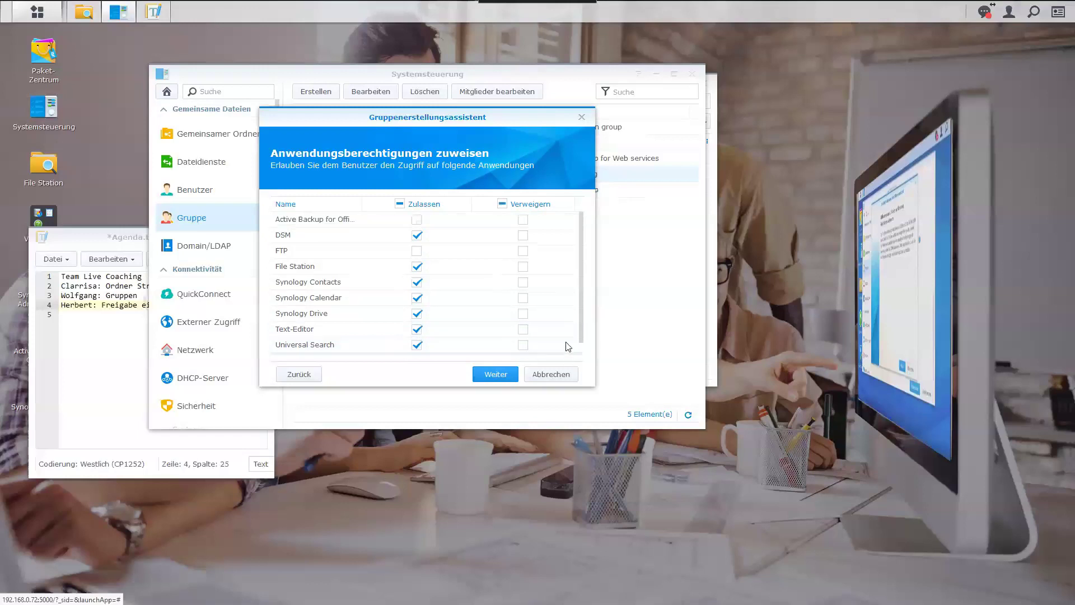
click(417, 220)
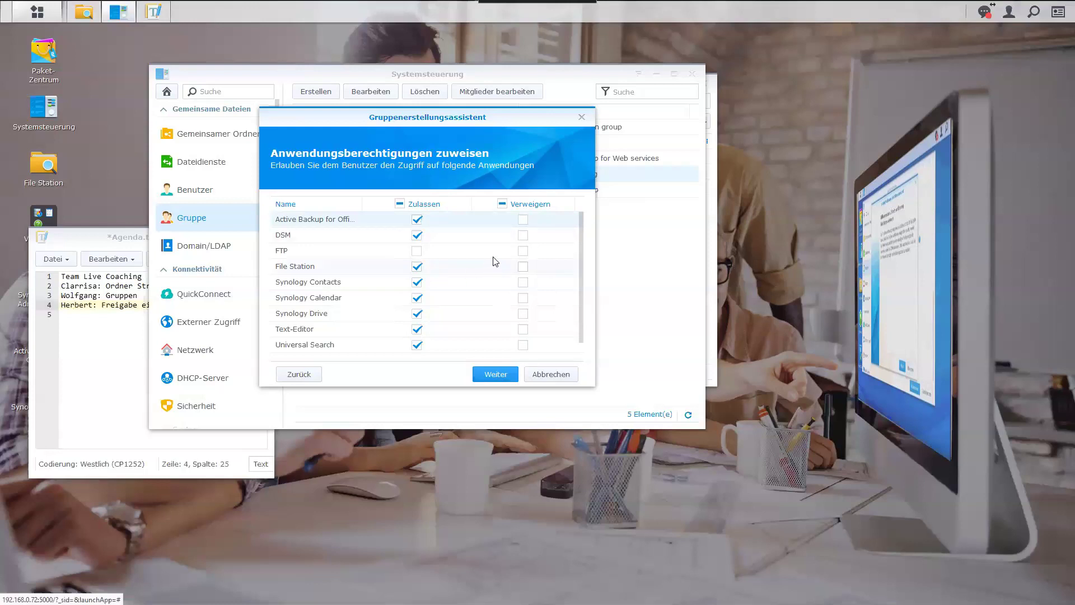
click(522, 251)
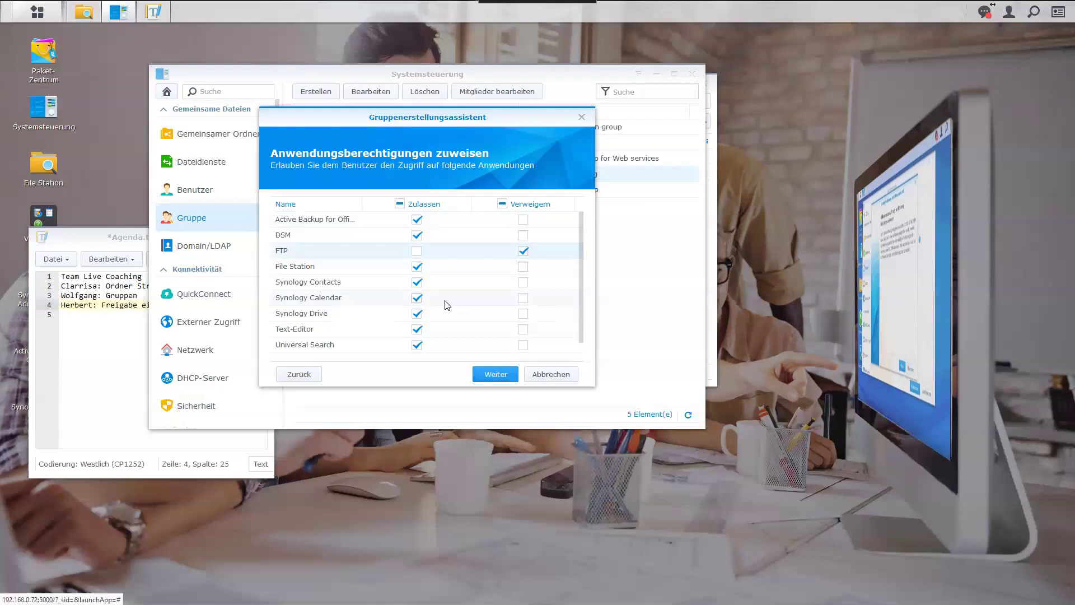
click(492, 375)
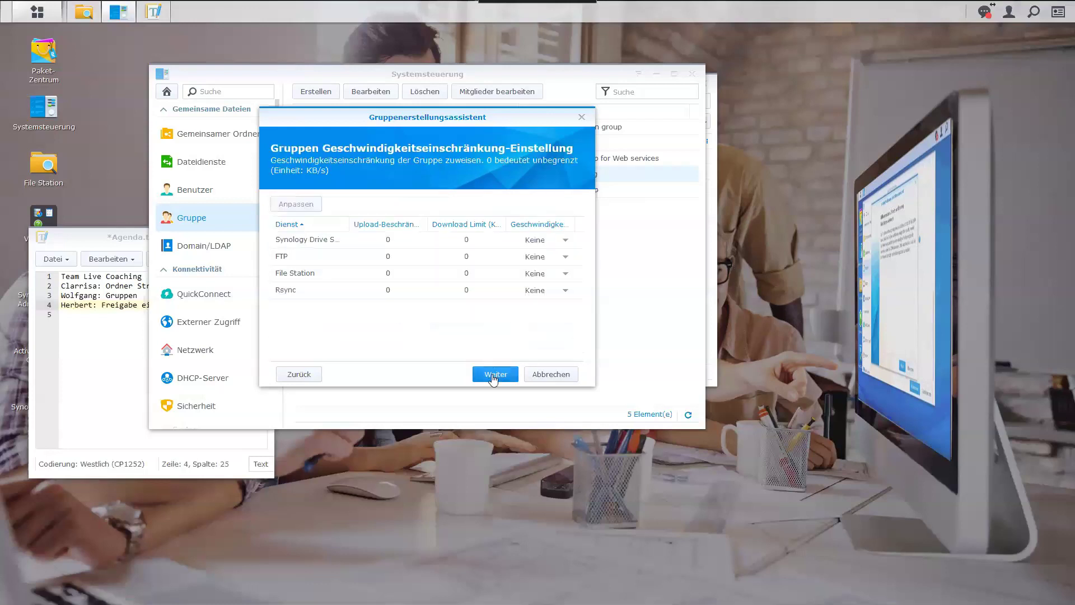
Save the new Marketing group with unlimited speeds, then select the Firma group.
click(495, 375)
click(492, 375)
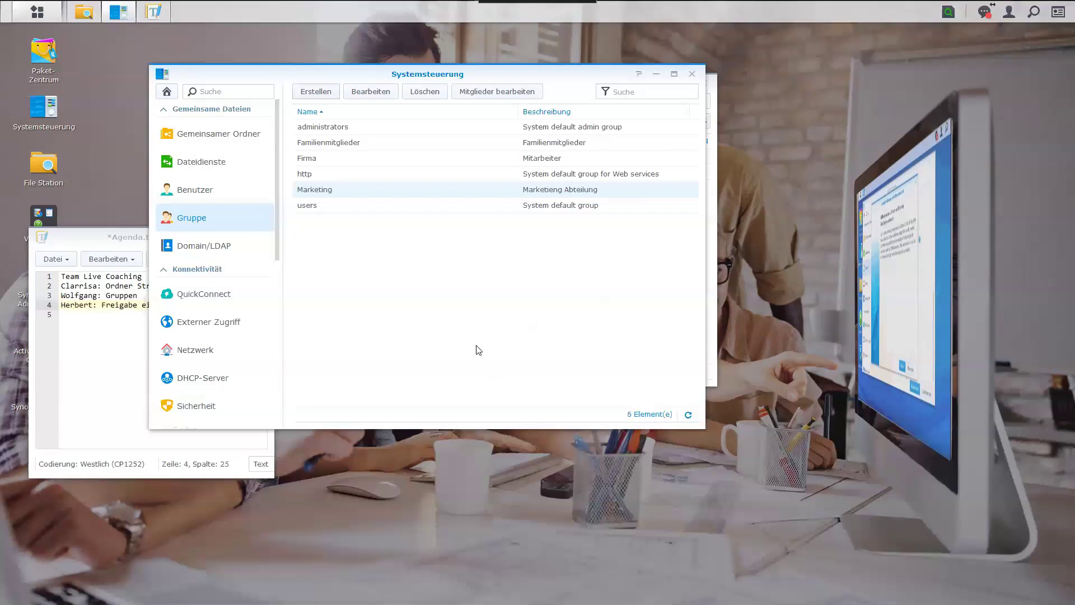
click(374, 162)
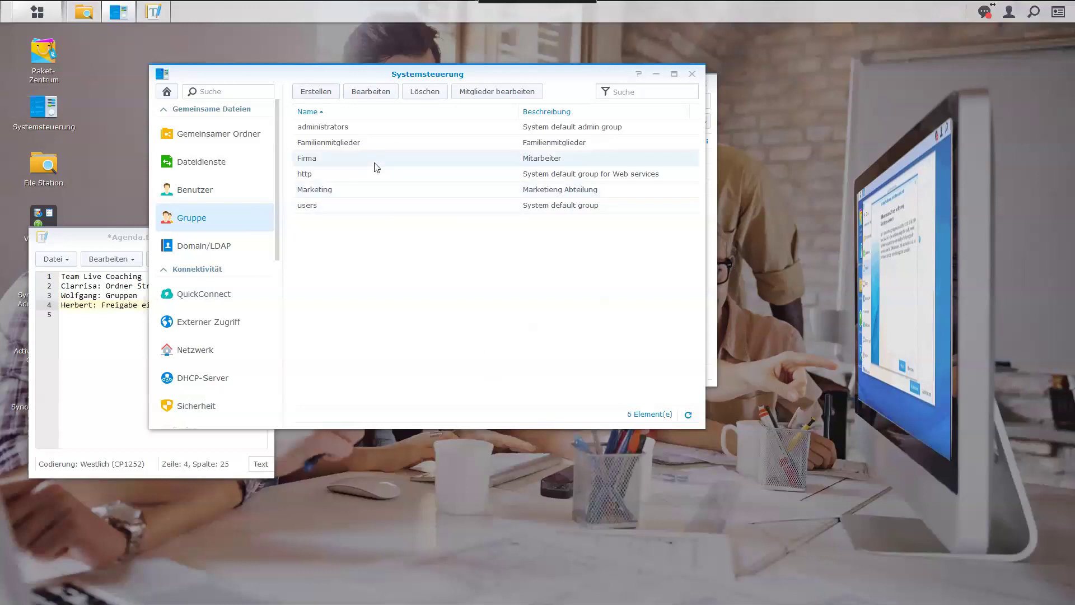
Add four users, including the sales employee, to the Firma group's members and save.
click(487, 92)
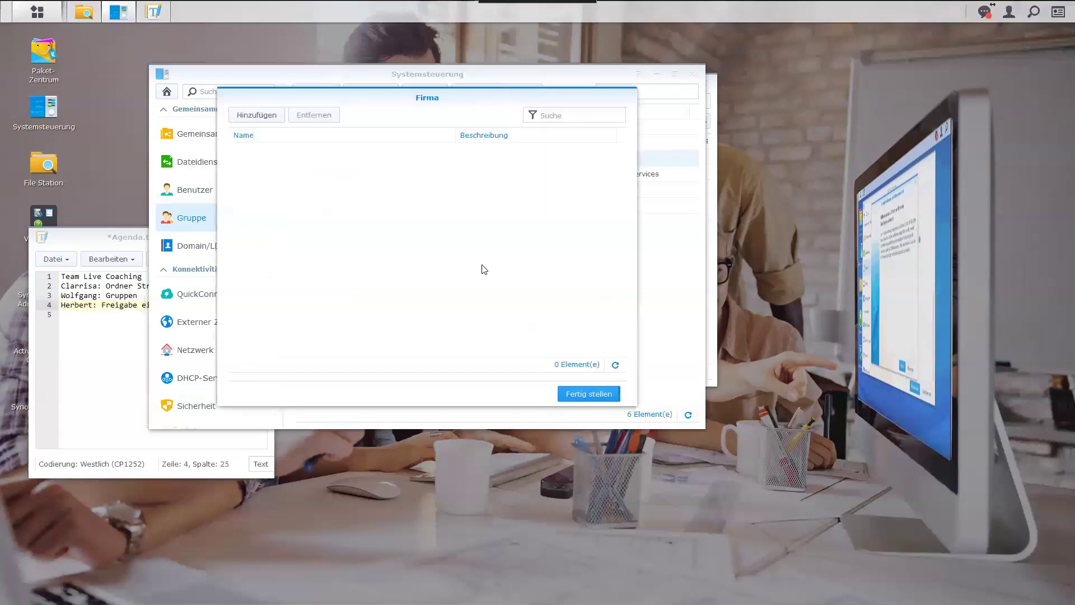
click(274, 116)
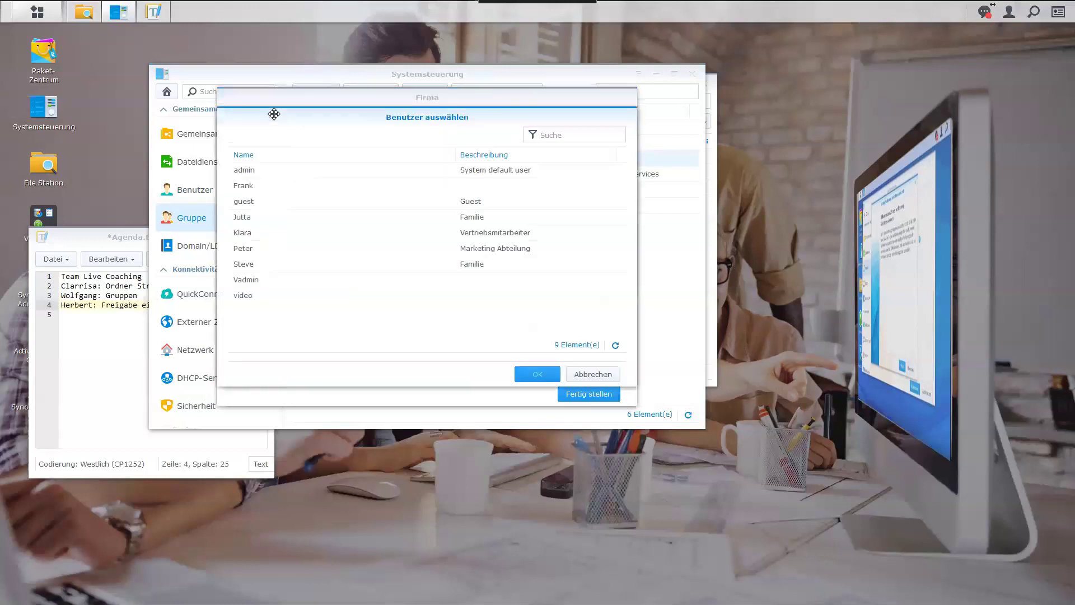
click(253, 188)
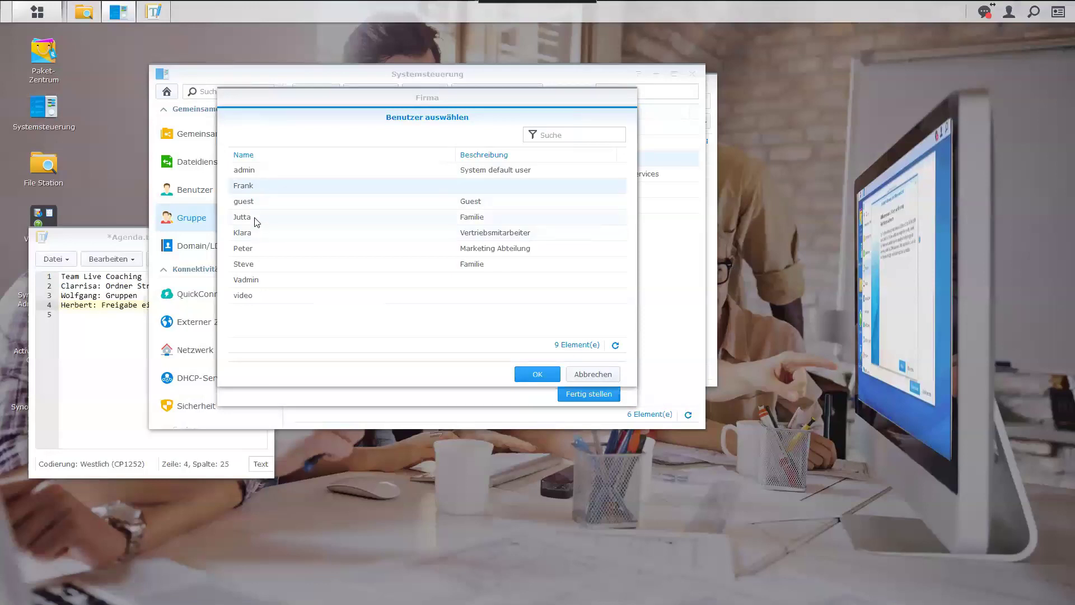
click(253, 235)
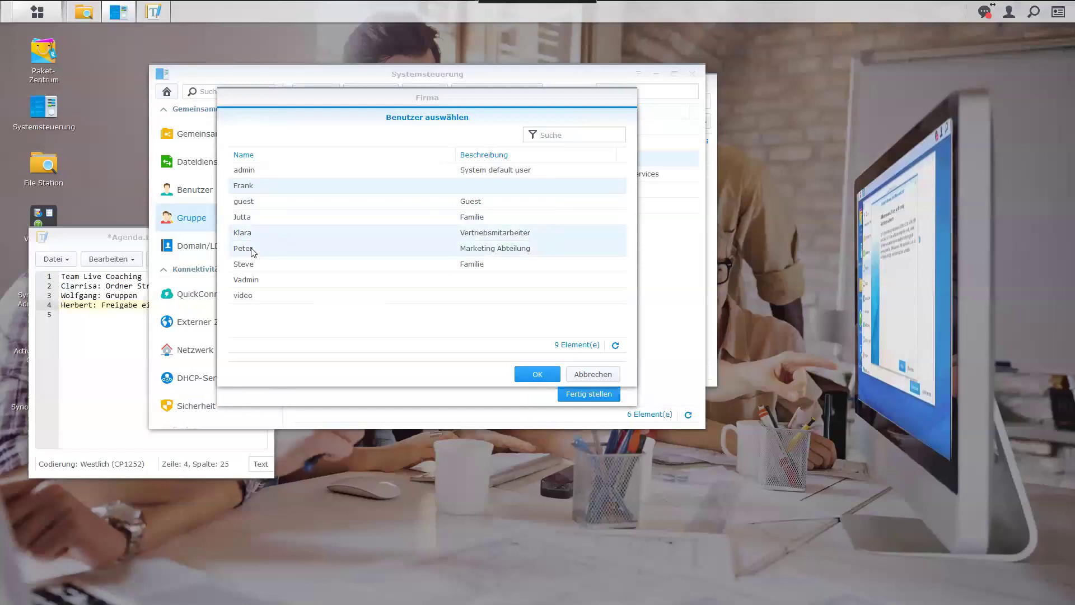
click(252, 279)
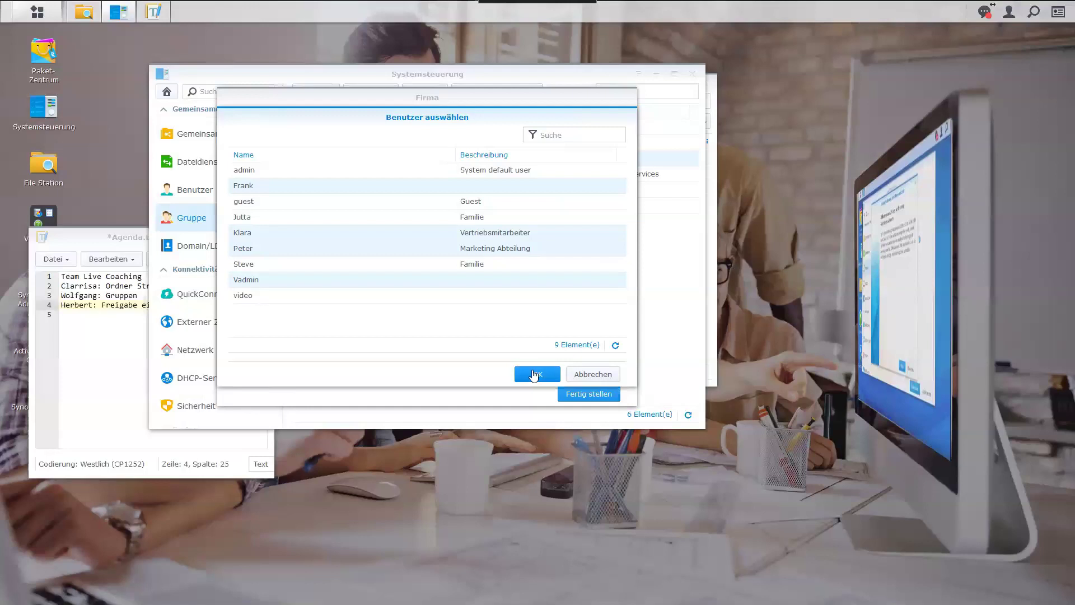
click(533, 375)
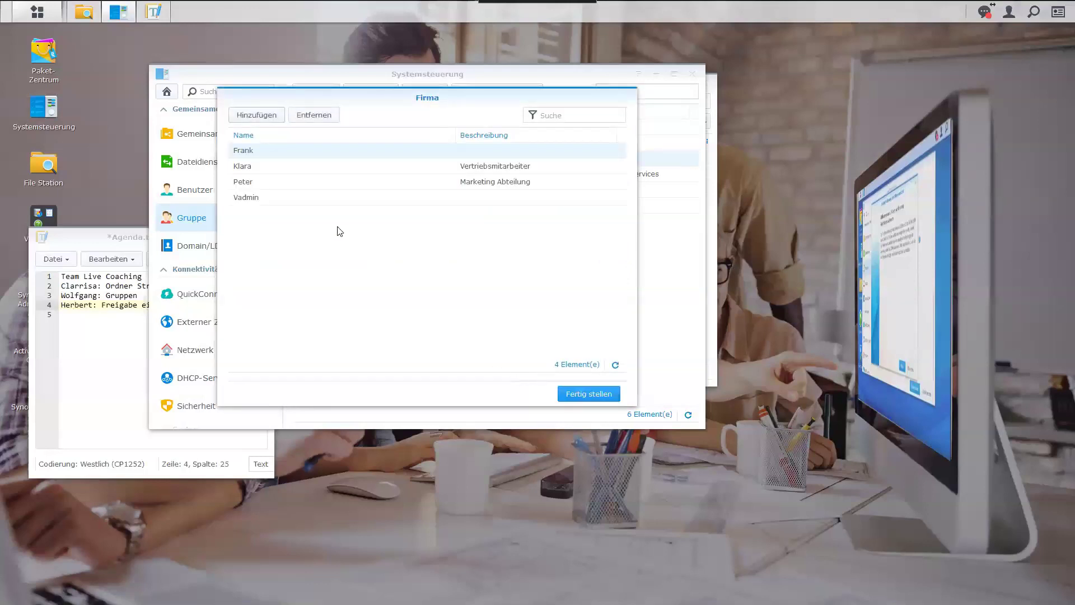
click(579, 395)
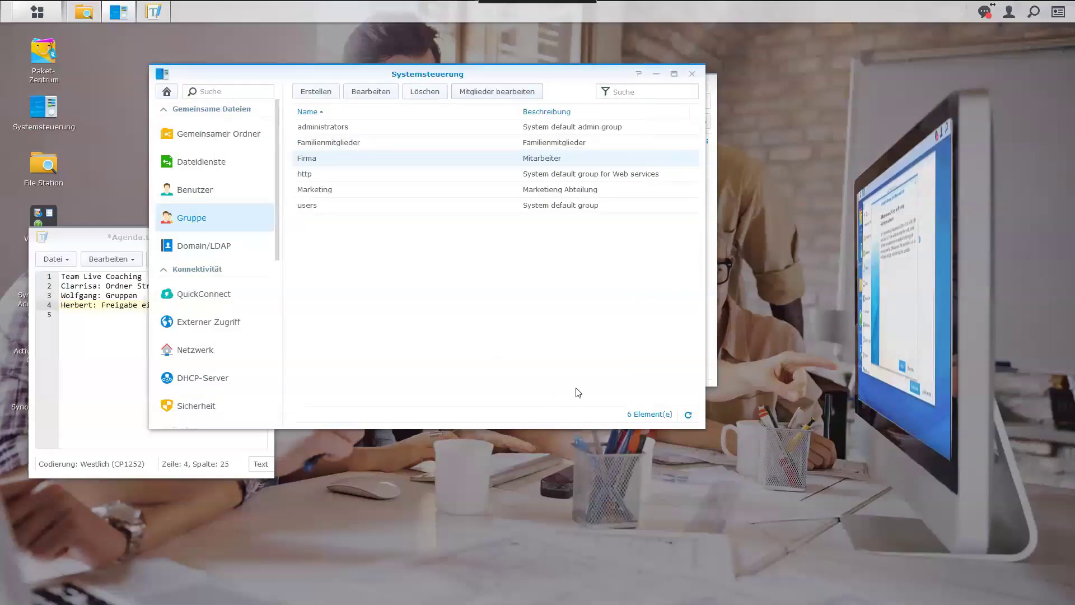
Show the shared folders, move the Agenda.txt window down, and launch the Drive Admin-Konsole.
click(207, 140)
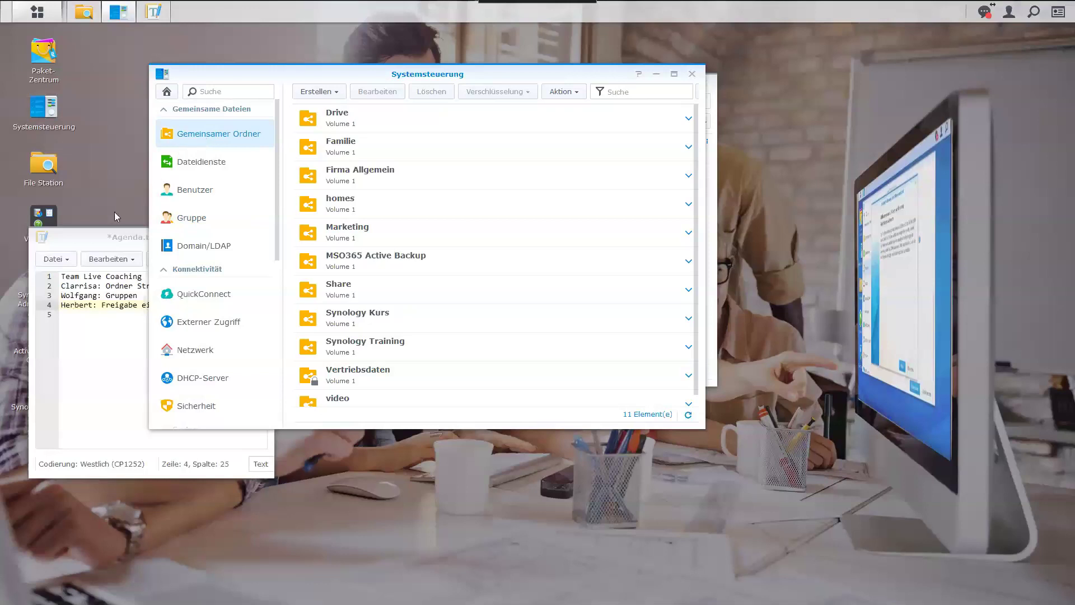
drag(98, 233, 121, 338)
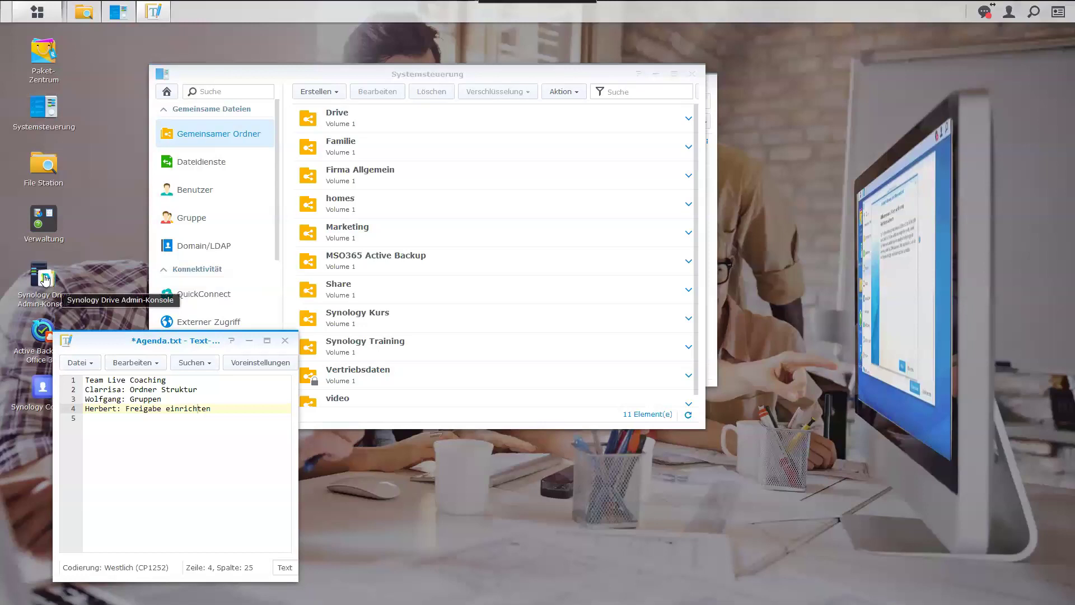
click(45, 279)
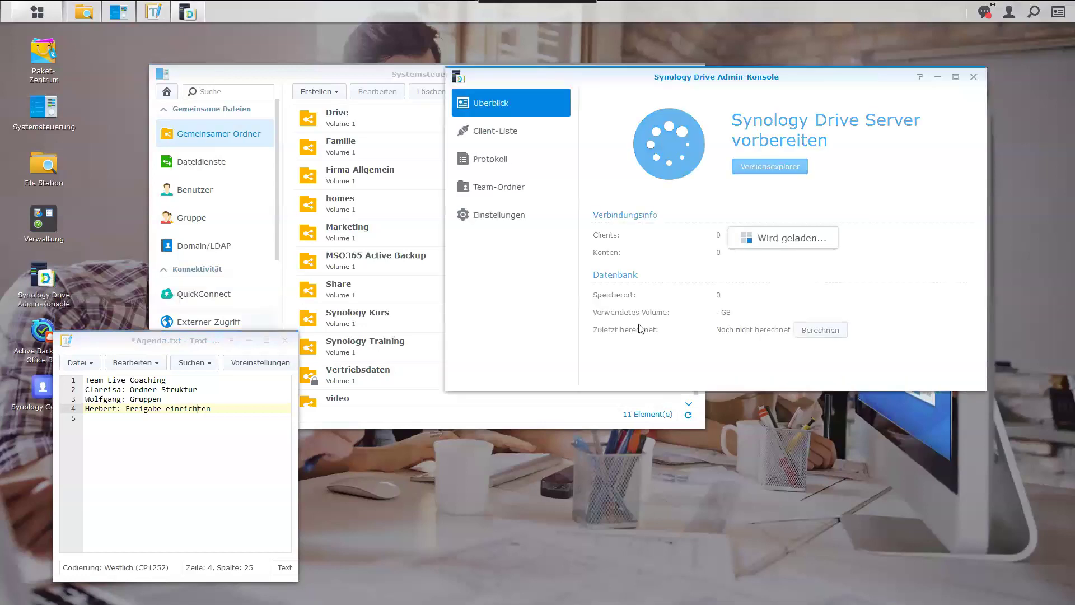
Show the Team-Ordner list of 11 folders and look at Eigene Dateien.
click(526, 193)
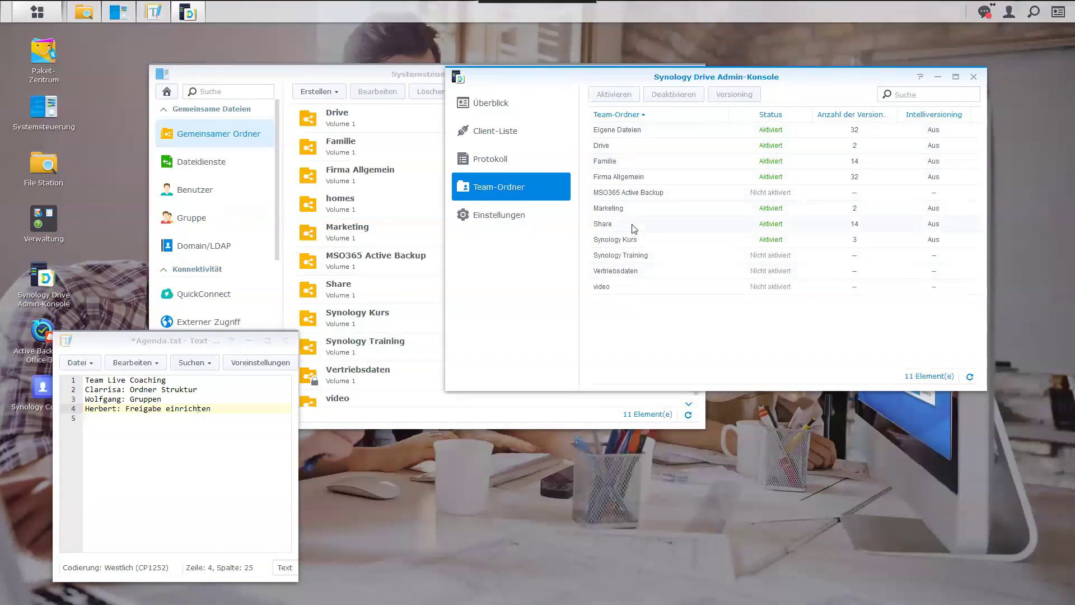
click(629, 132)
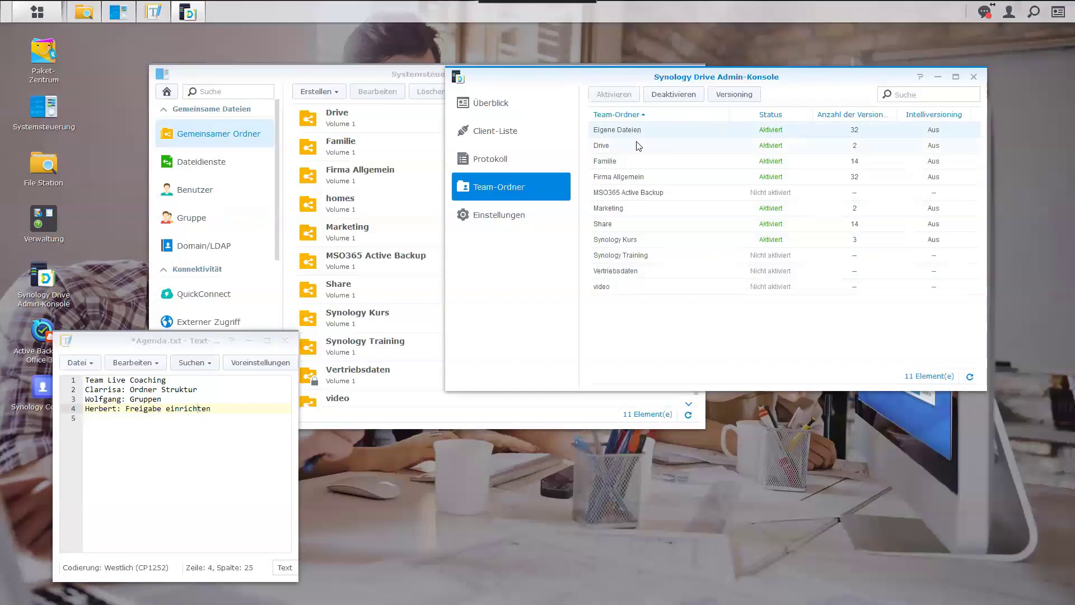
Check the Drive, Familie, Firma Allgemein and Marketing team folders, then open the DSM main menu.
click(639, 146)
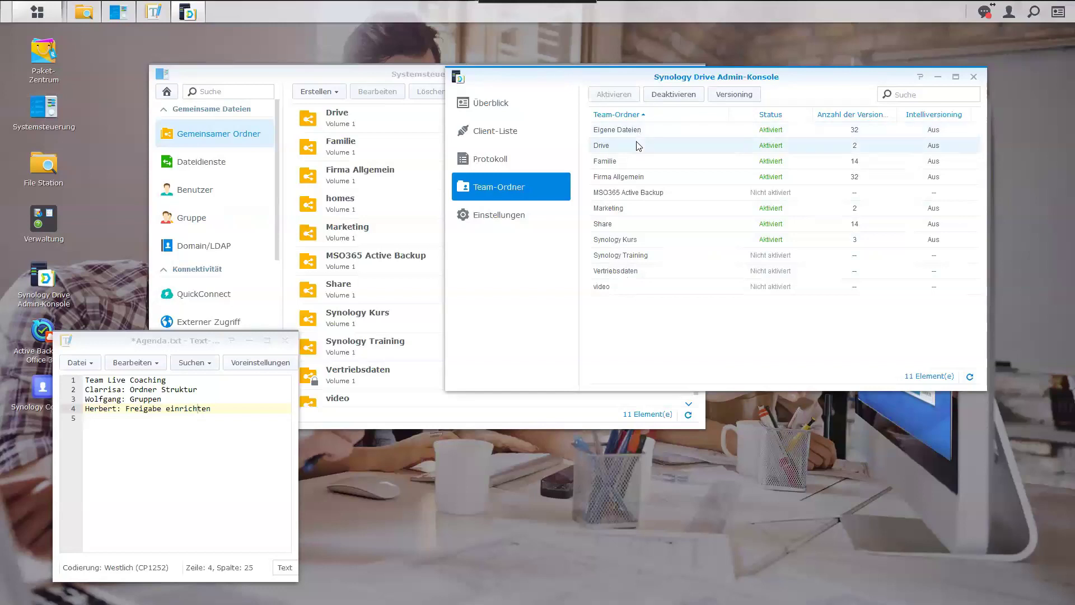
click(700, 161)
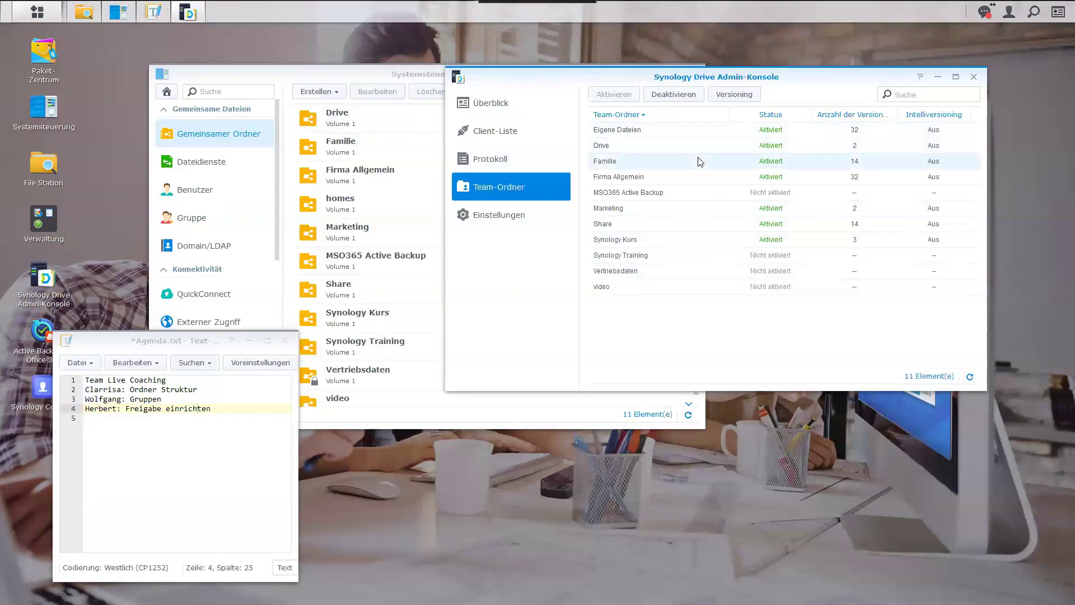
click(651, 182)
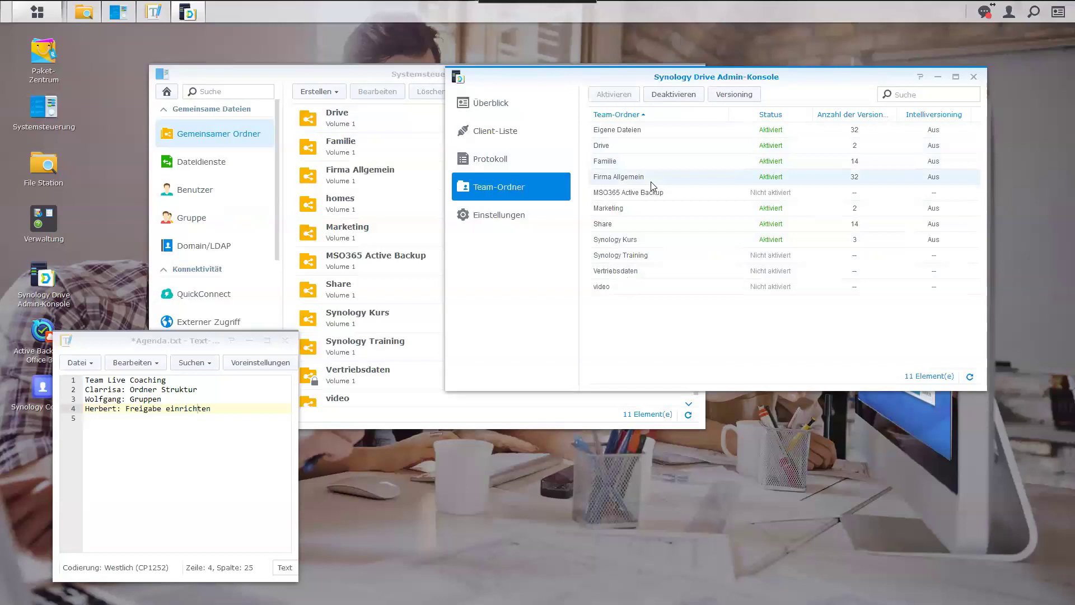
click(624, 208)
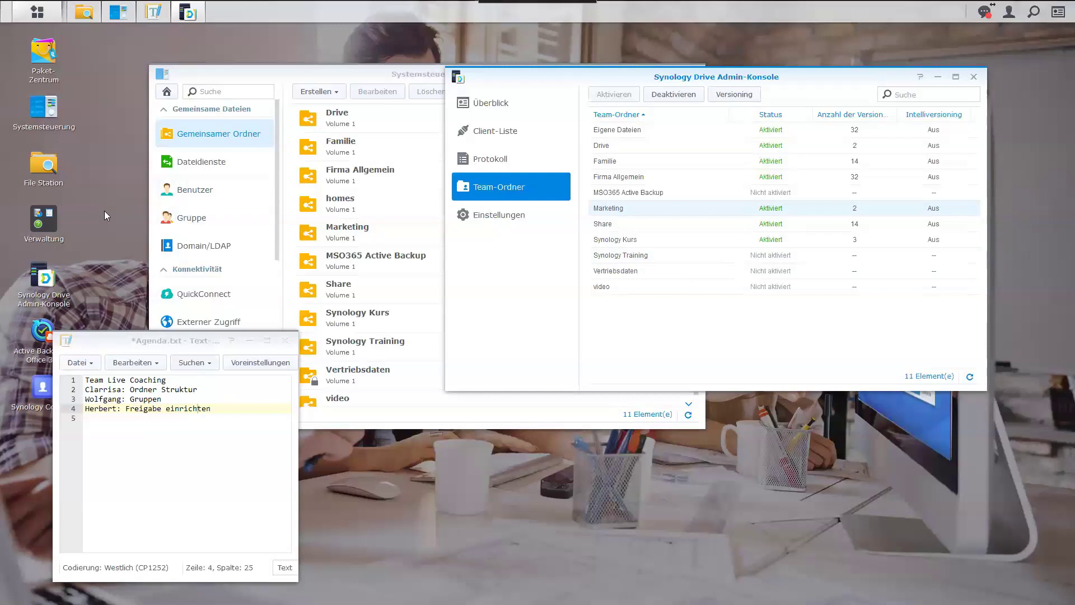
click(37, 12)
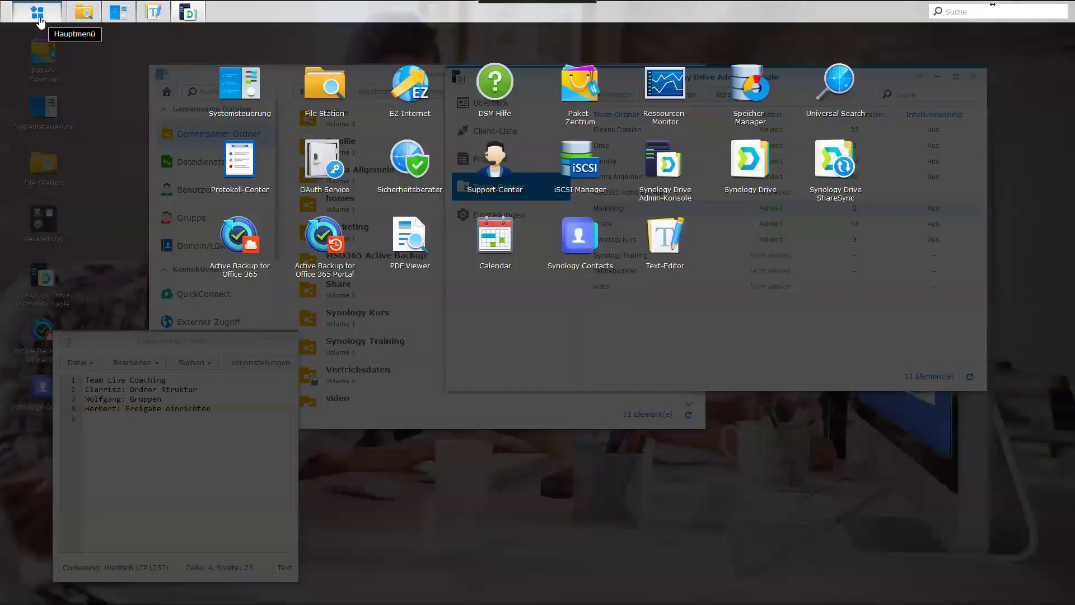
Open the Synology Drive web app and view its version information.
click(751, 150)
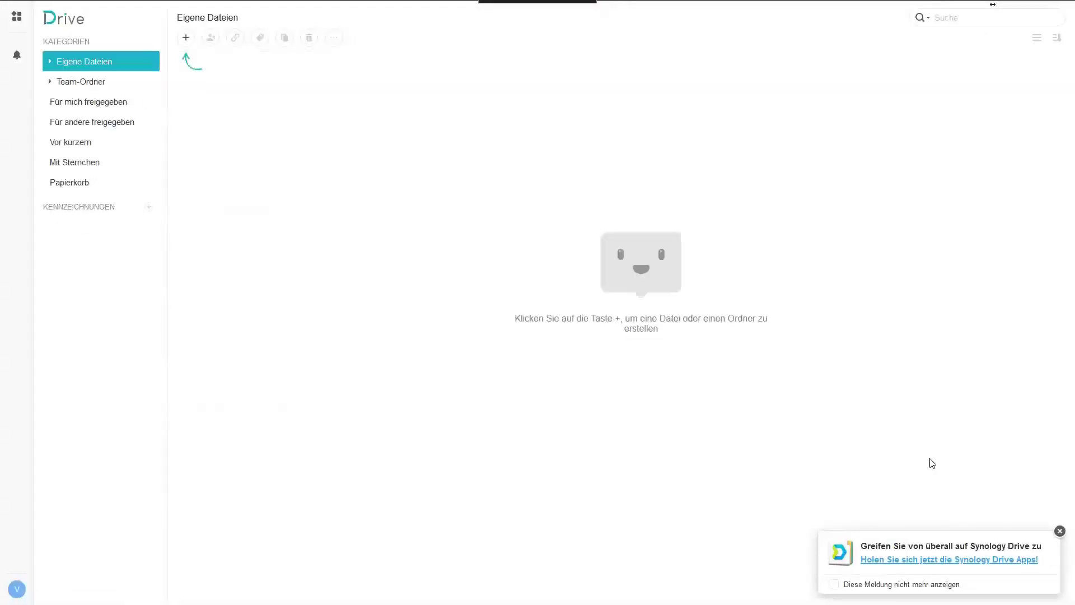
click(1059, 532)
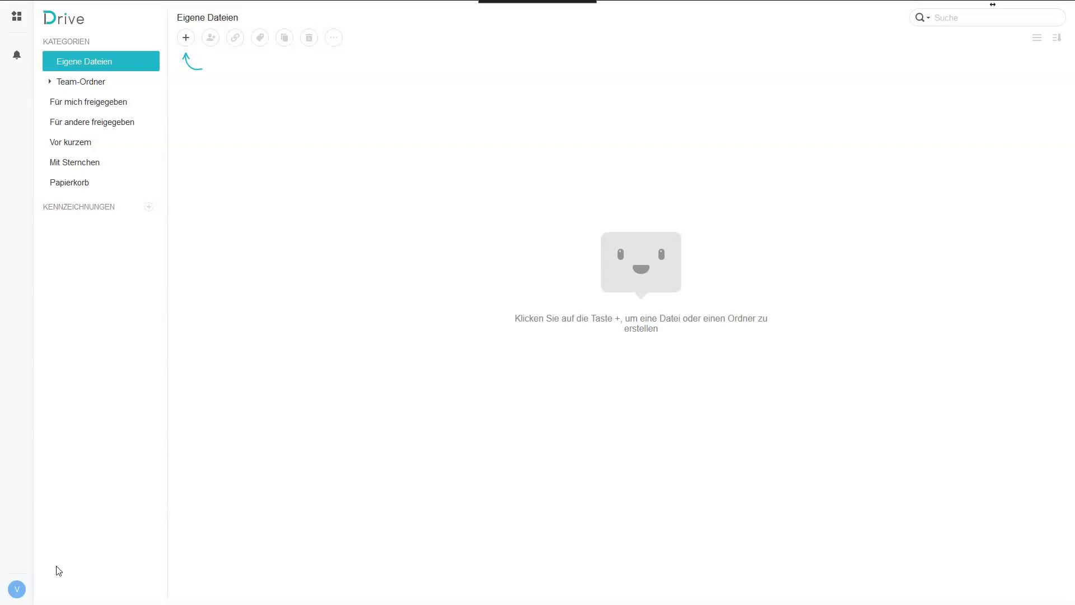
click(17, 588)
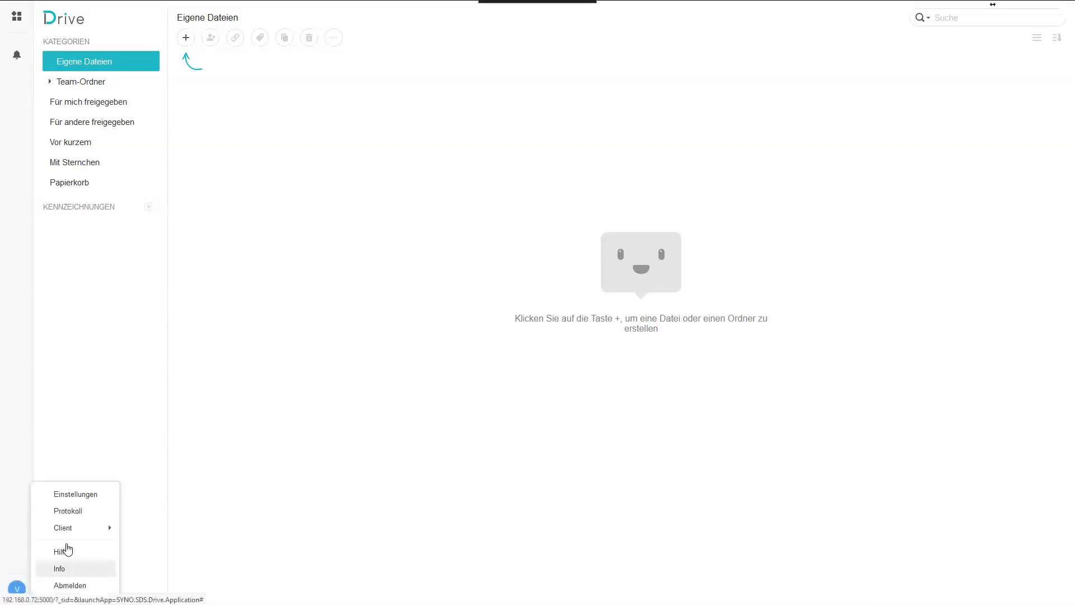
click(72, 568)
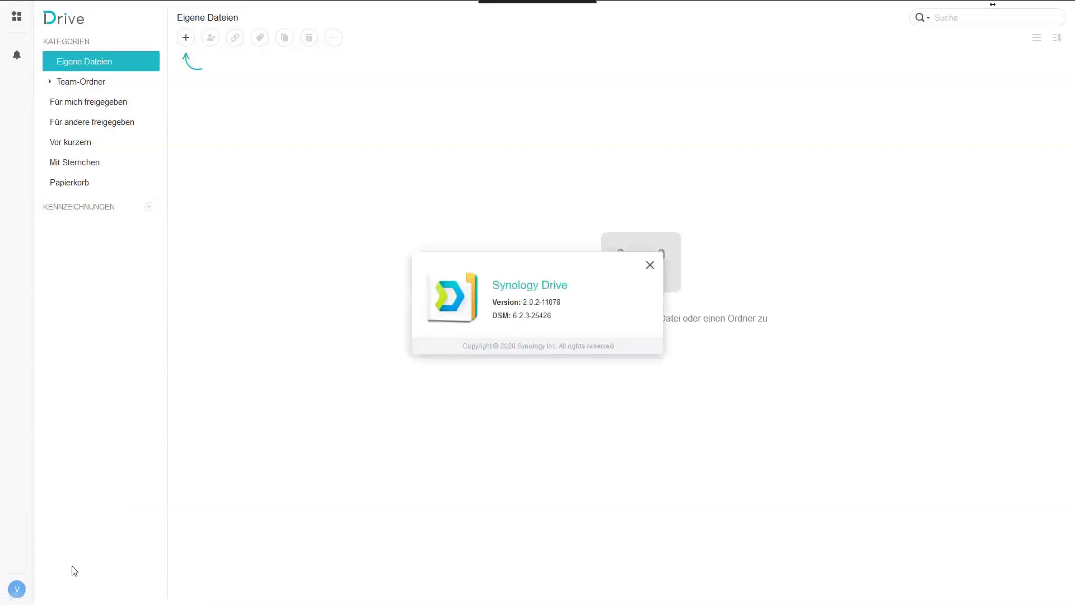
click(649, 266)
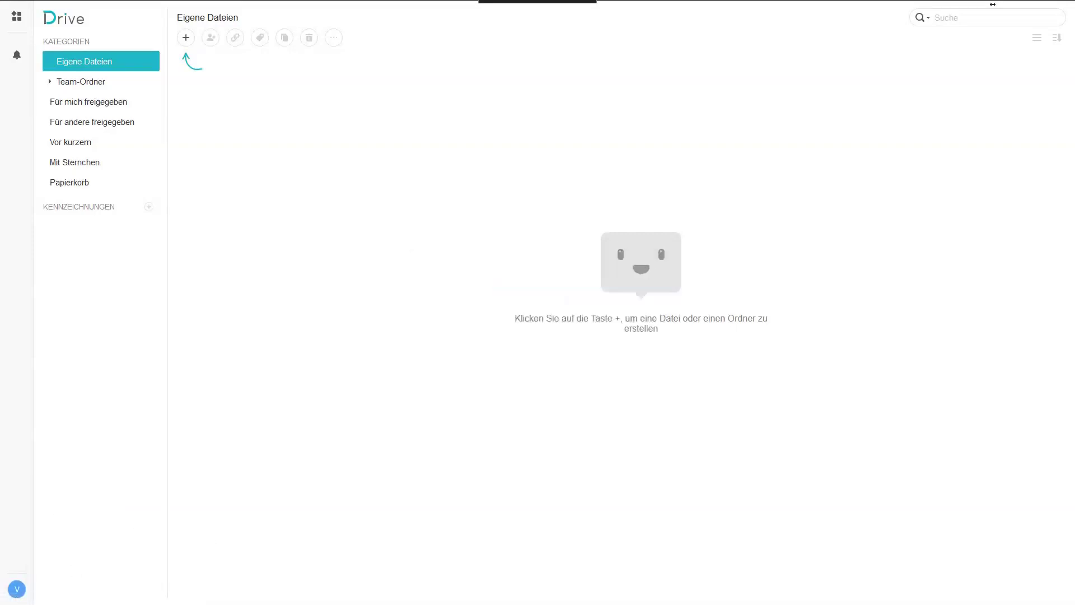
Look at the profile settings without changing them, then show the Team-Ordner list.
click(17, 588)
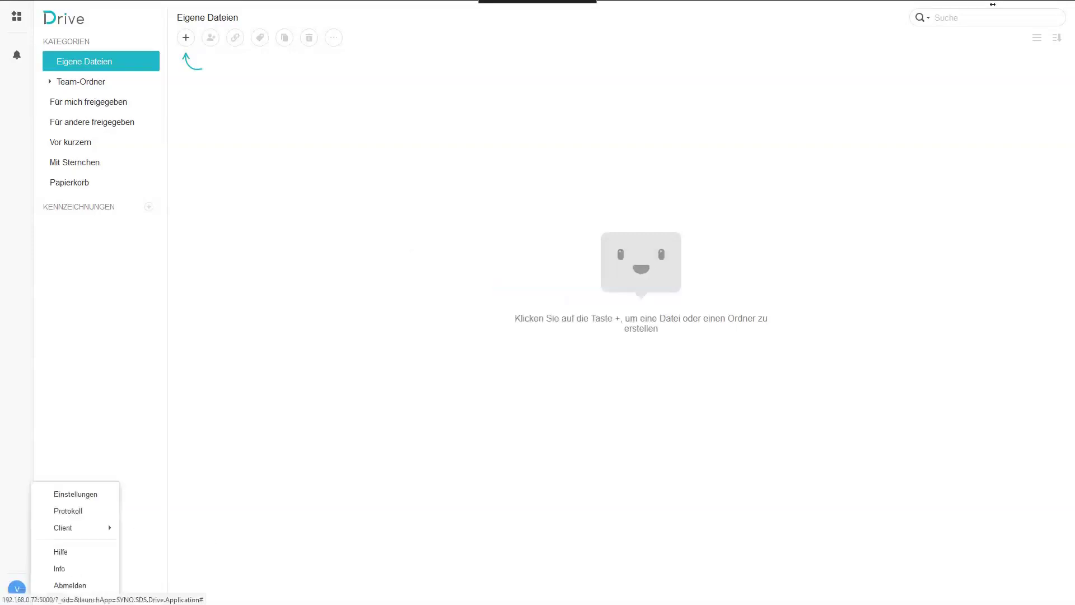
click(62, 495)
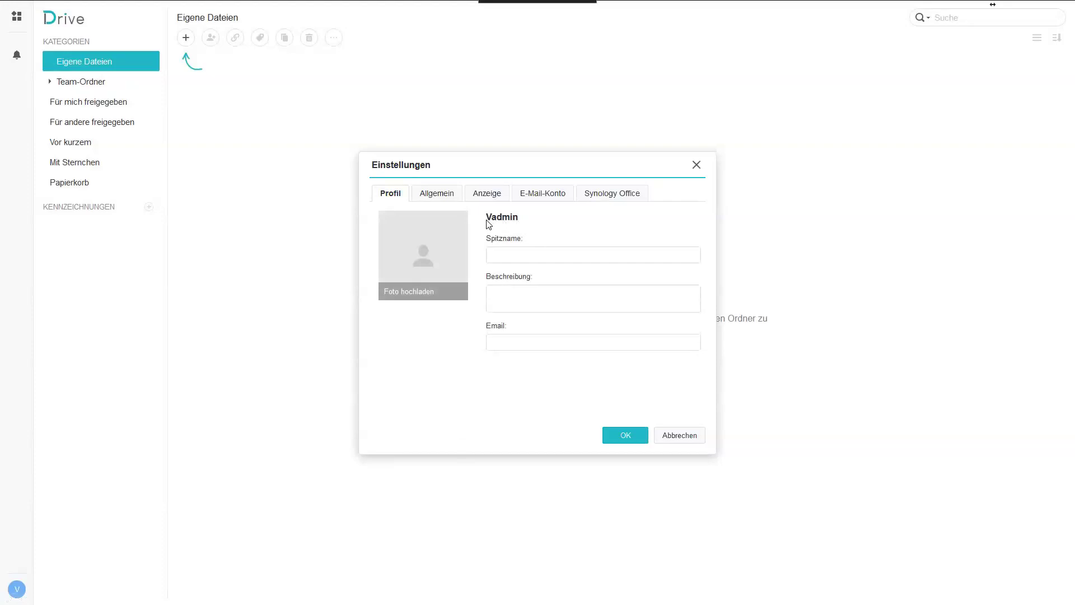
click(683, 435)
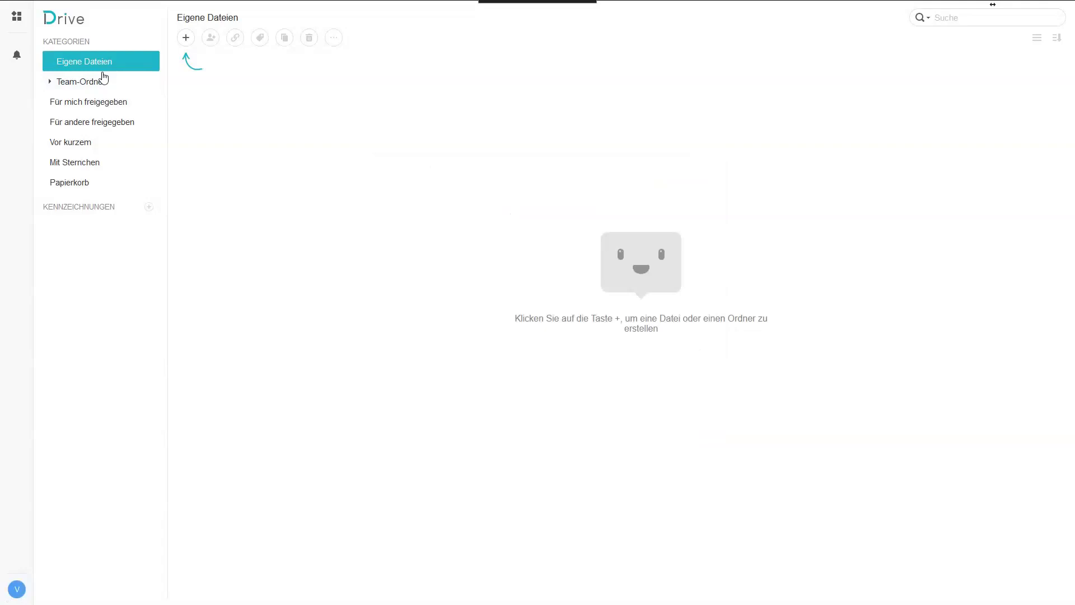
click(68, 87)
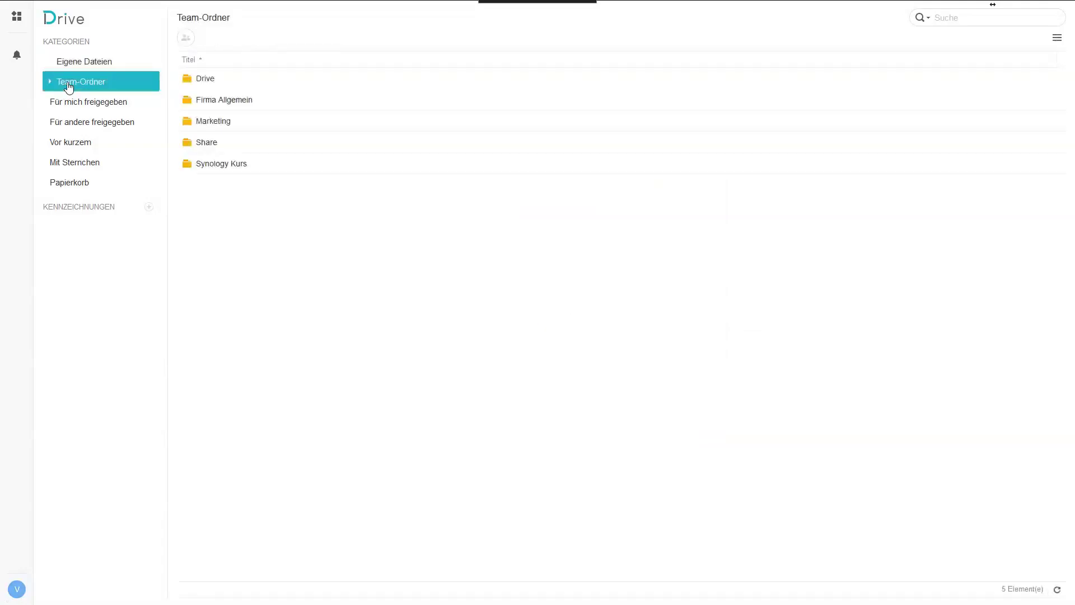
Expand Team-Ordner in the sidebar to see its five folders, then return to Eigene Dateien.
click(50, 83)
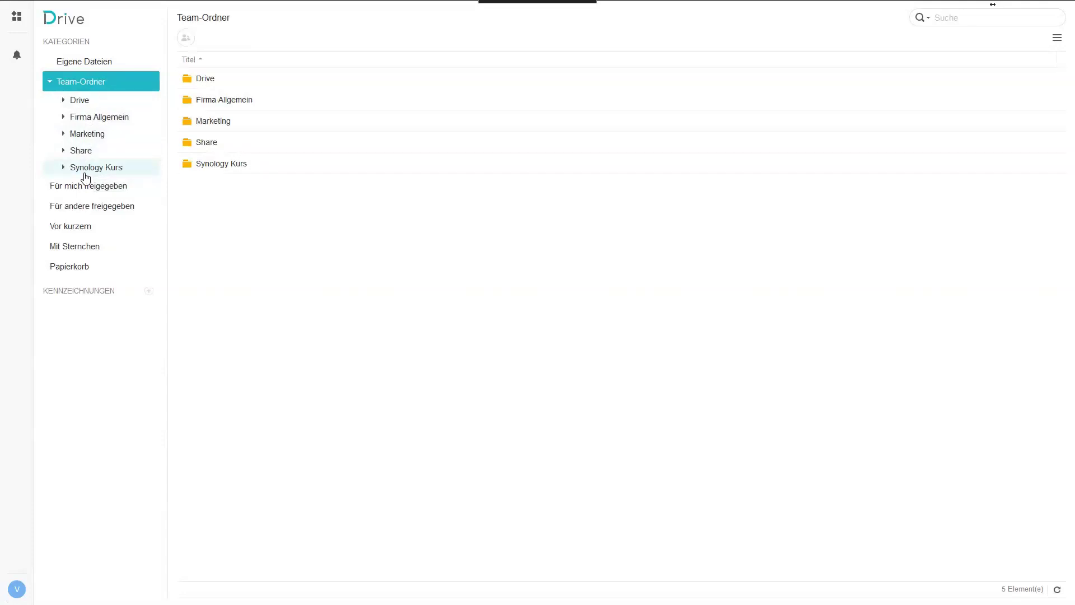
click(84, 61)
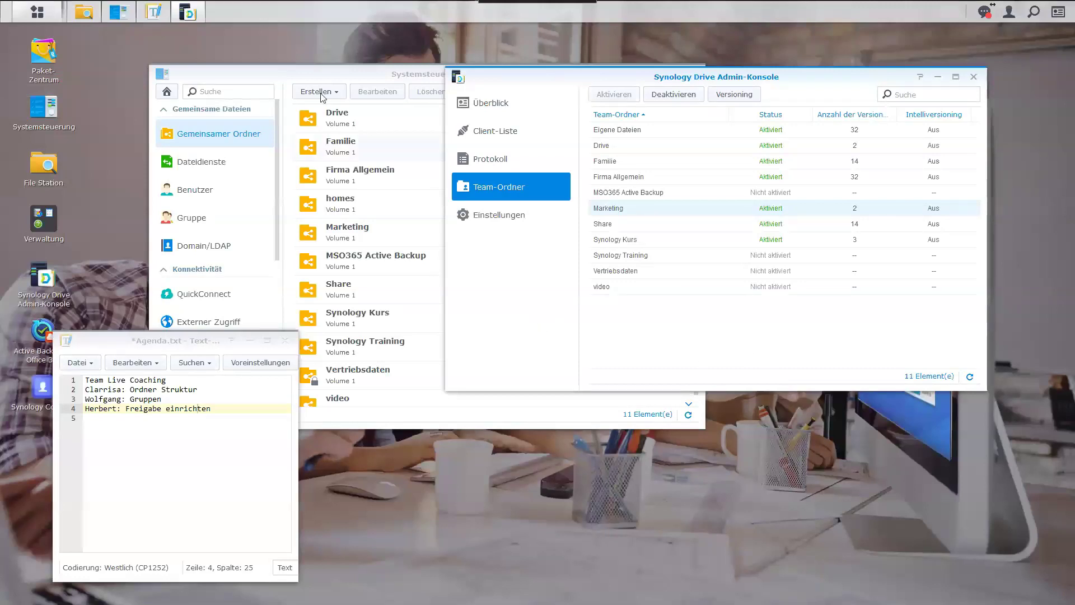
Select the Familie shared folder, compare it with the Familie team folder, and open its edit dialog.
click(305, 77)
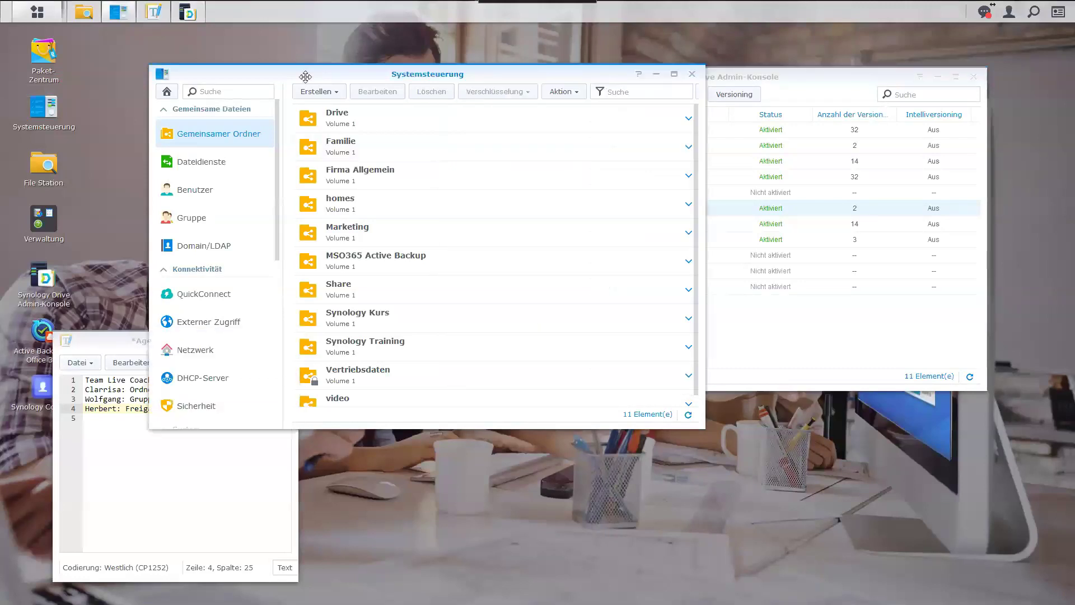
click(335, 147)
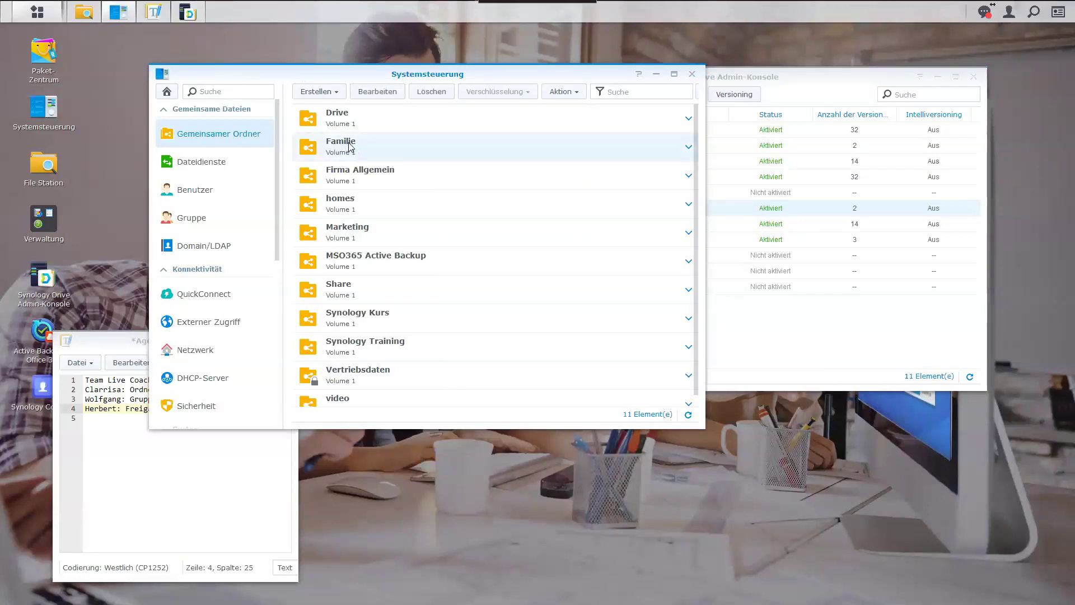
click(774, 357)
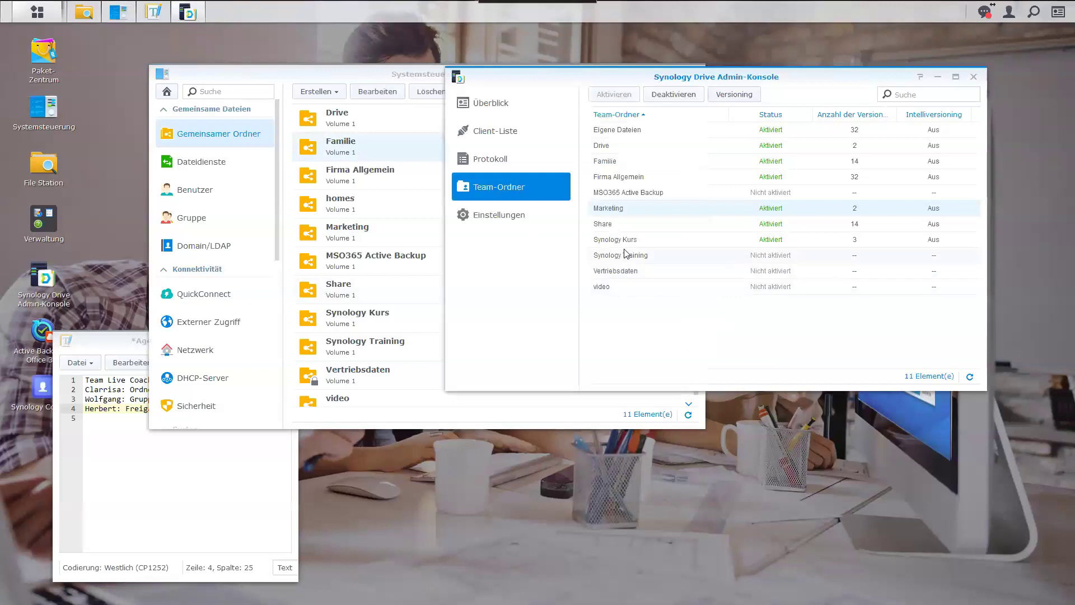
click(619, 162)
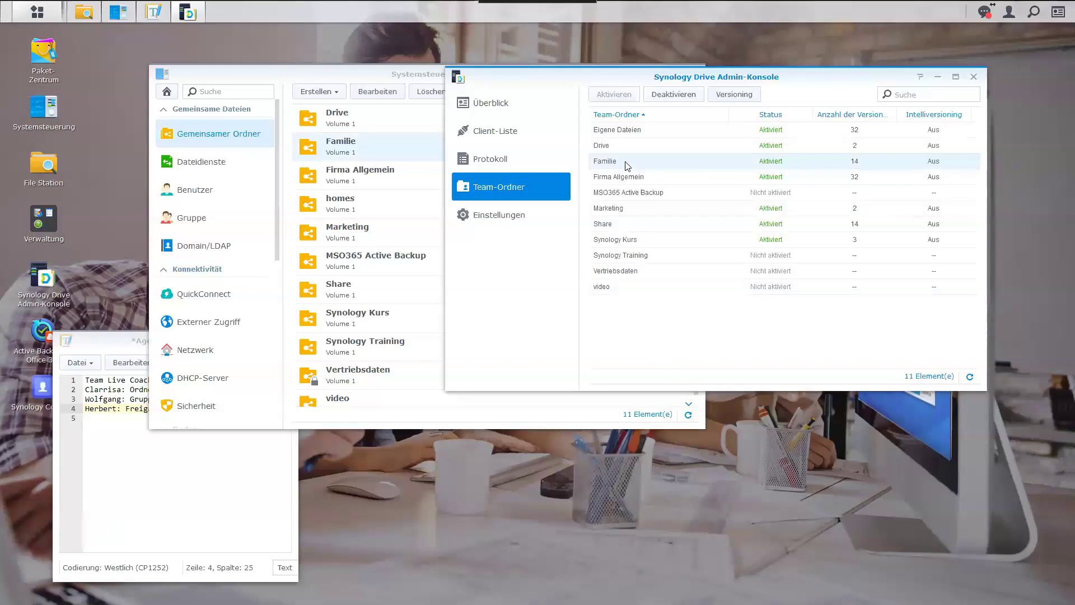
click(361, 159)
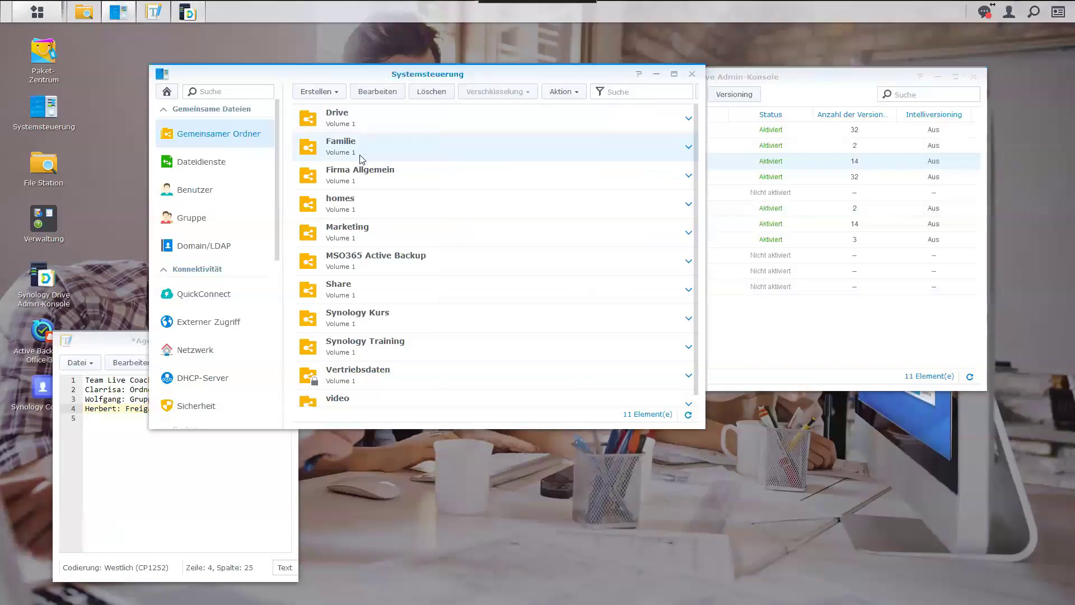
click(377, 92)
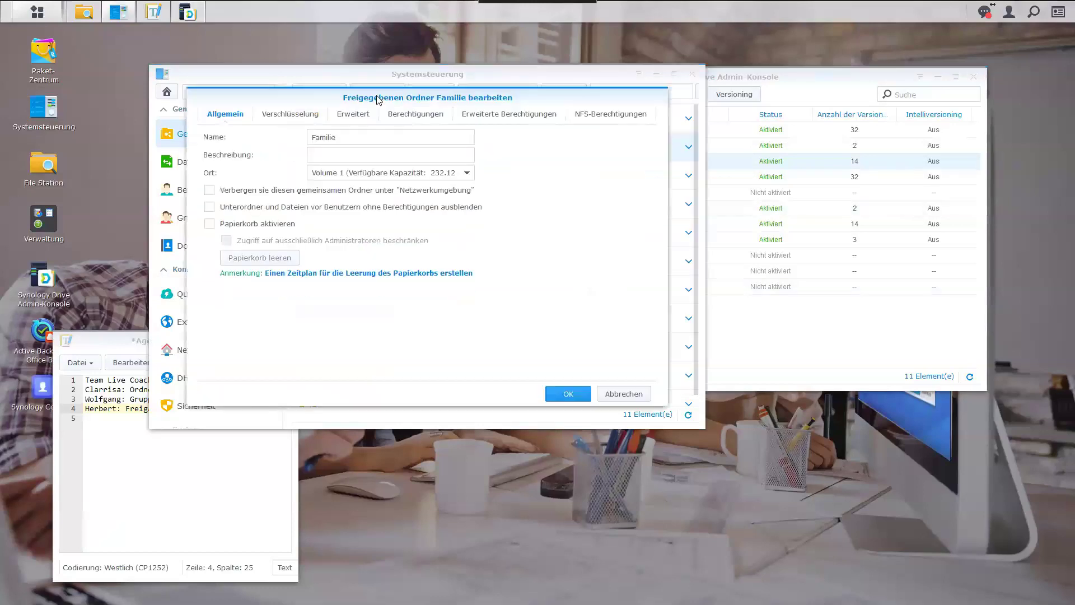
On Familie's Berechtigungen tab, tick Lesen/Schreiben for local user Vadmin.
click(415, 114)
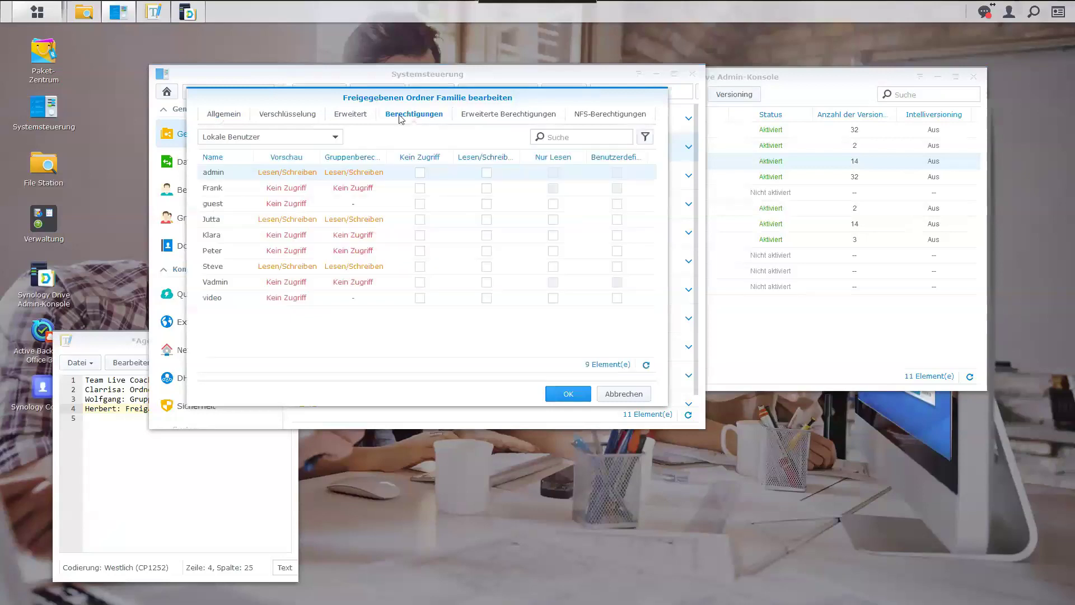
click(334, 141)
click(259, 165)
key(Up)
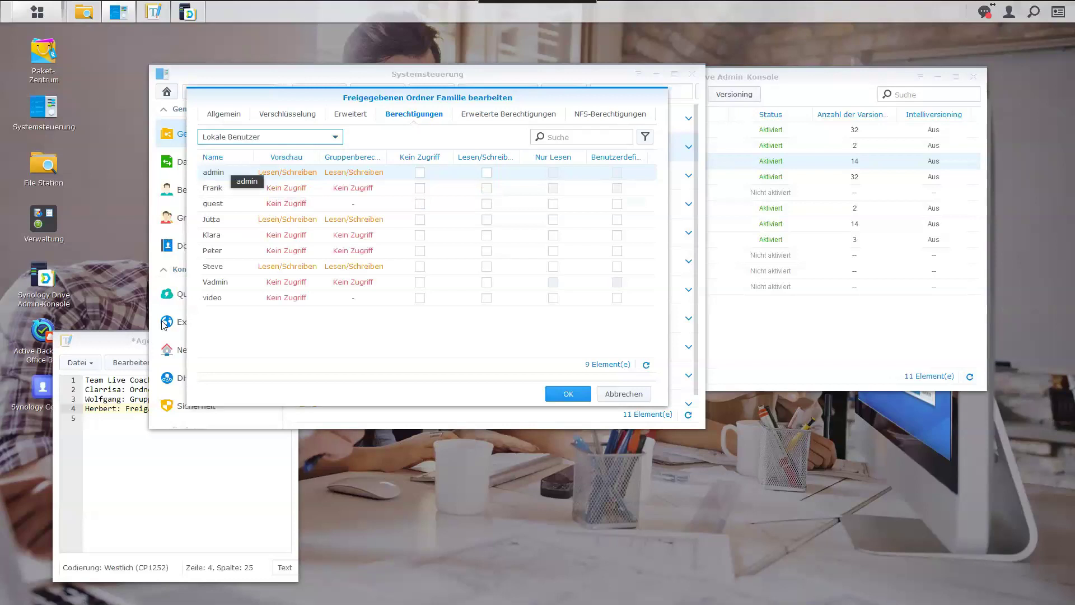
click(229, 285)
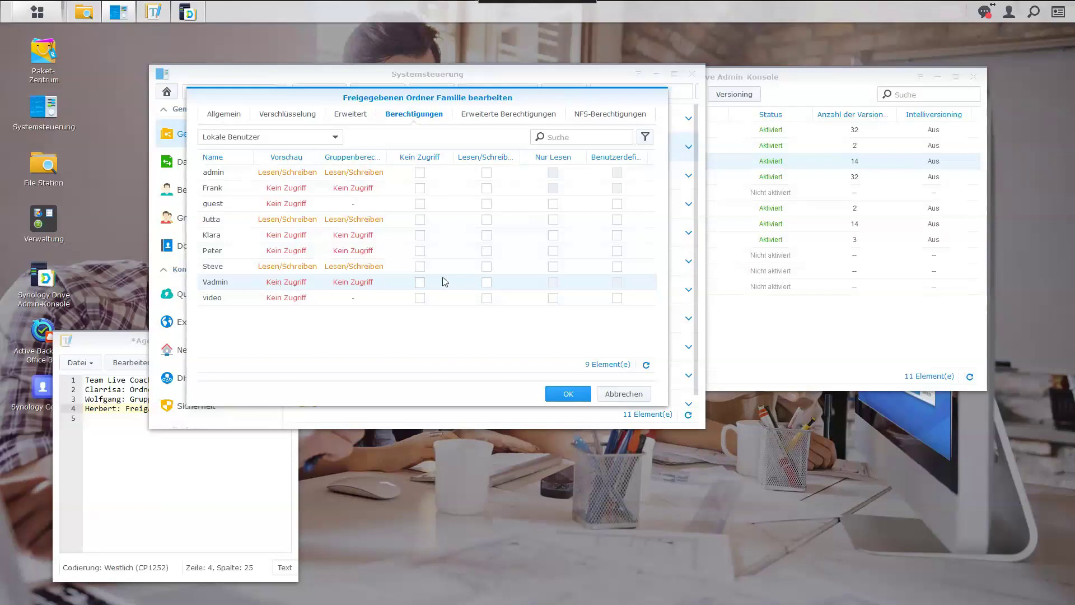
click(486, 282)
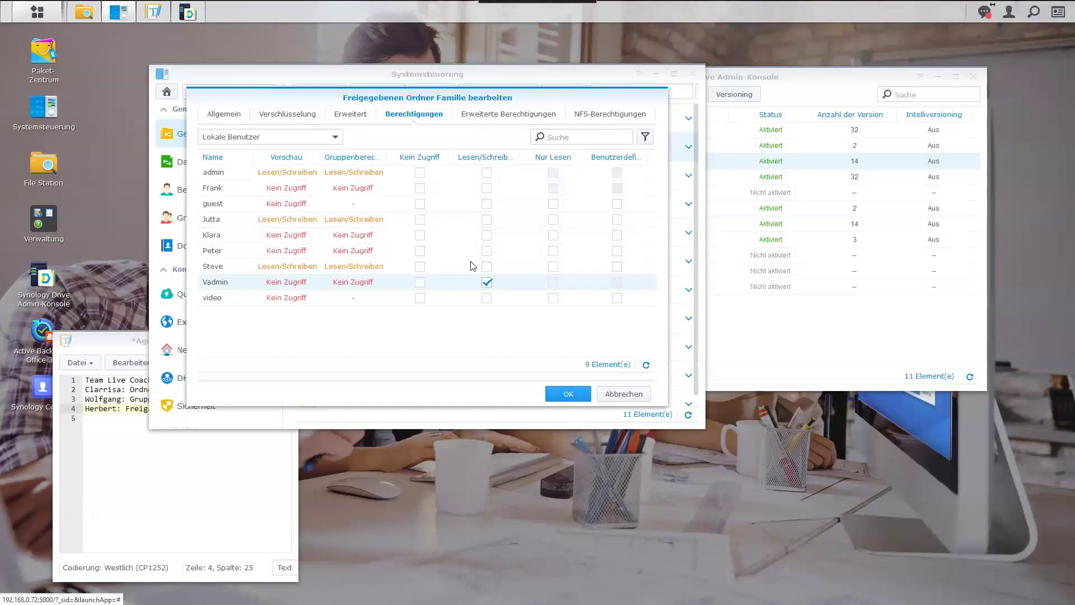
click(80, 14)
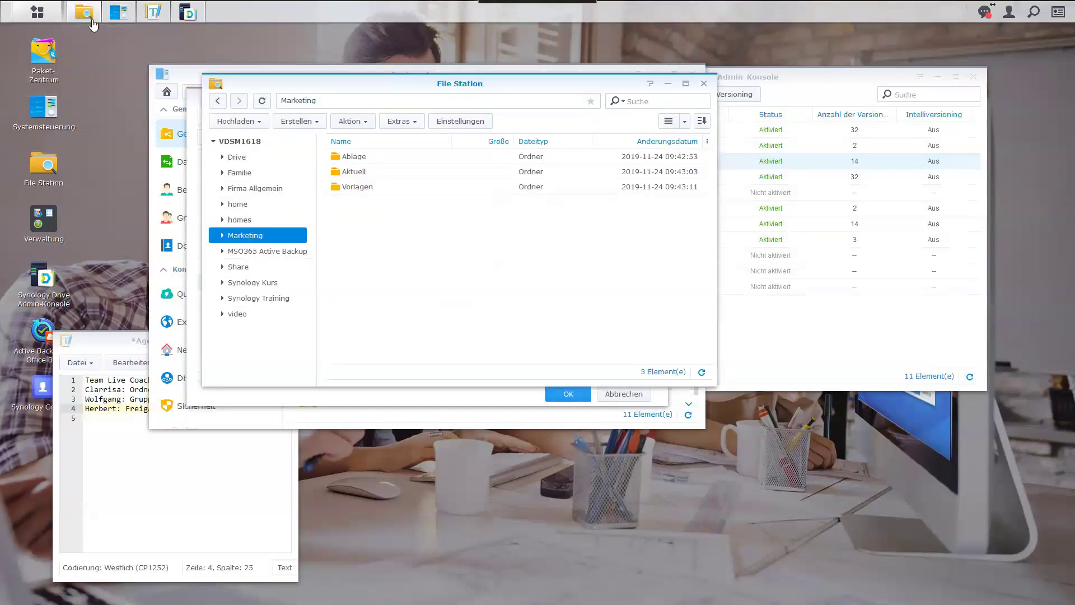
Confirm File Station still denies Familie, then save Vadmin's permission and reopen Familie's settings.
click(260, 172)
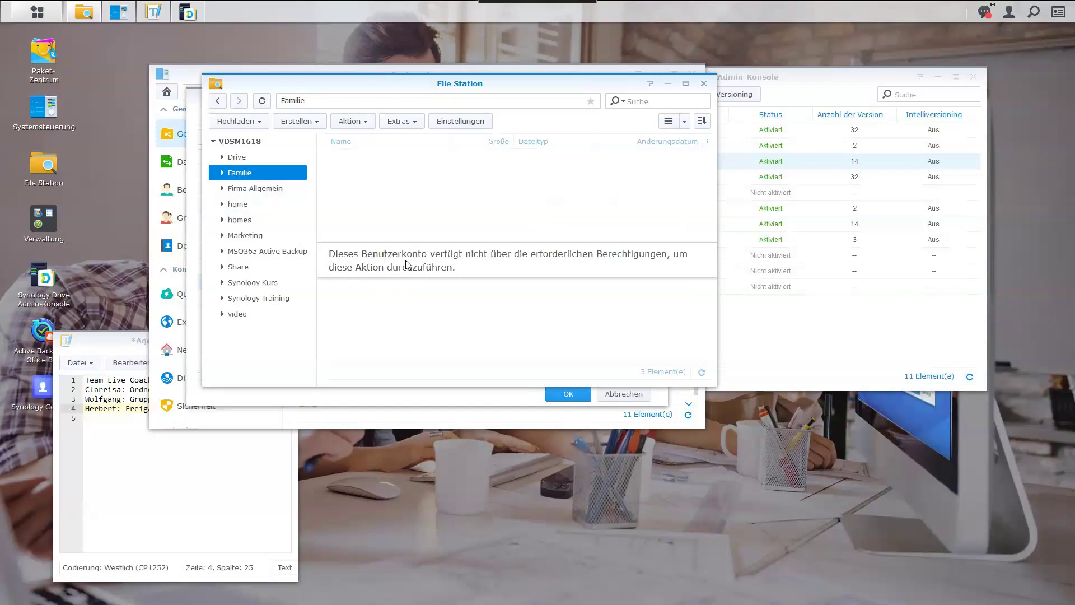
click(666, 84)
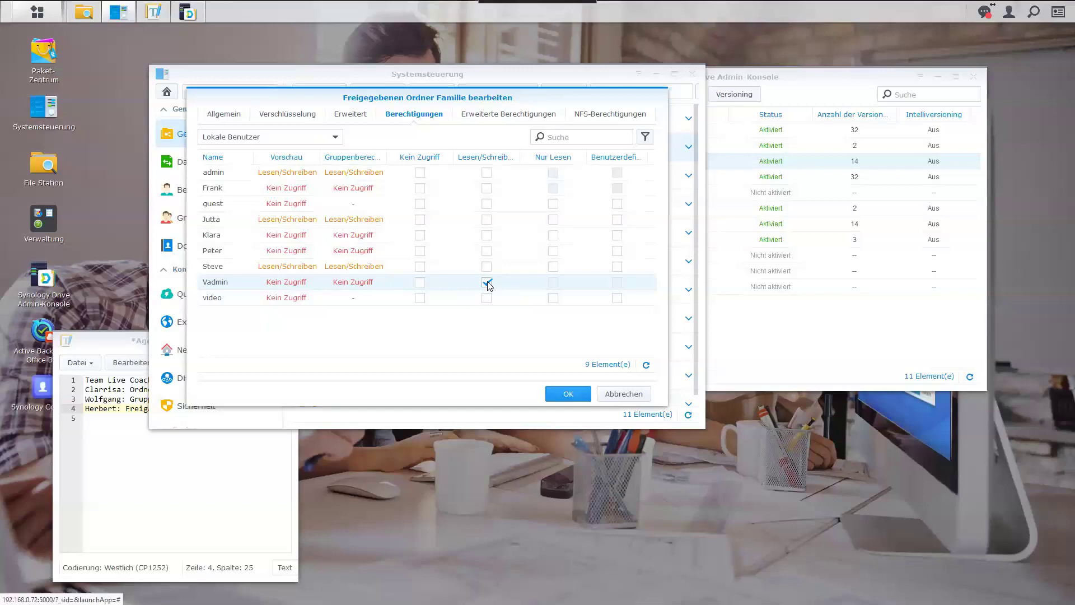
click(567, 395)
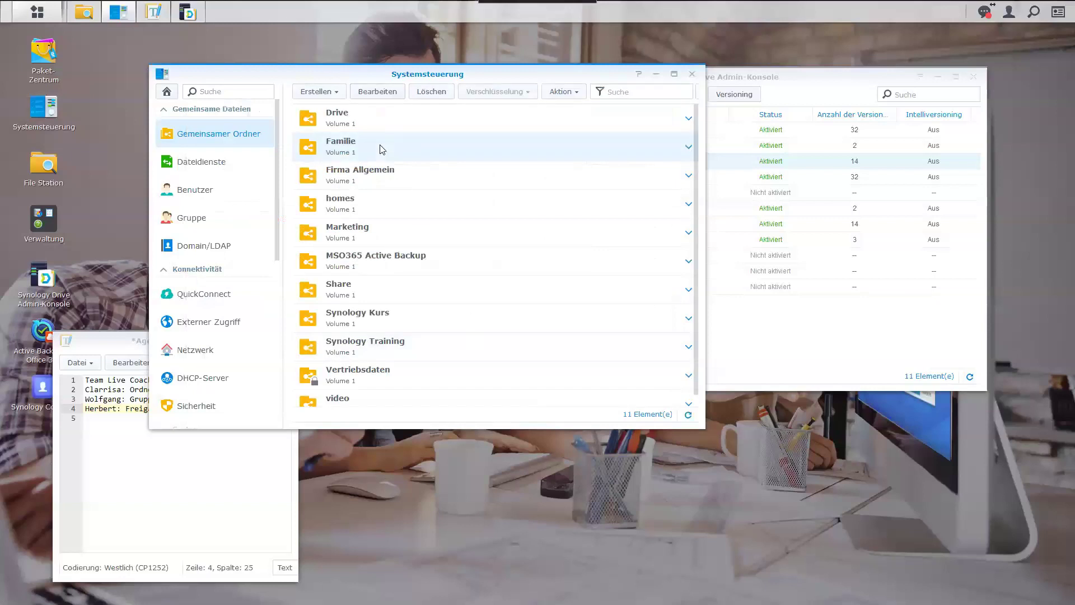
click(381, 91)
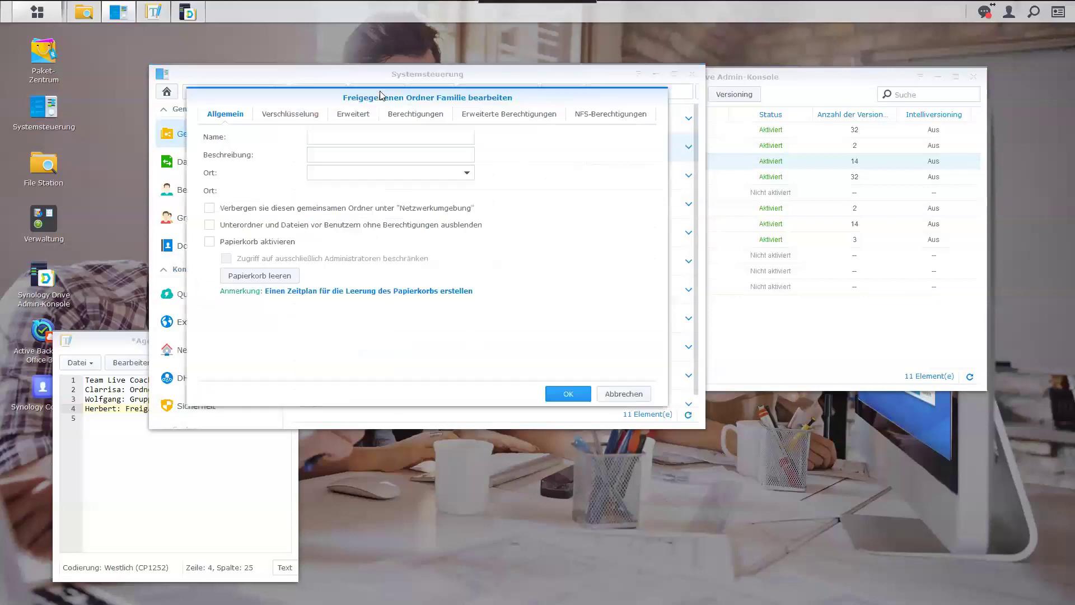
Recheck Vadmin's read/write on Familie's Berechtigungen, then return to Agenda.txt's empty line 5.
click(407, 118)
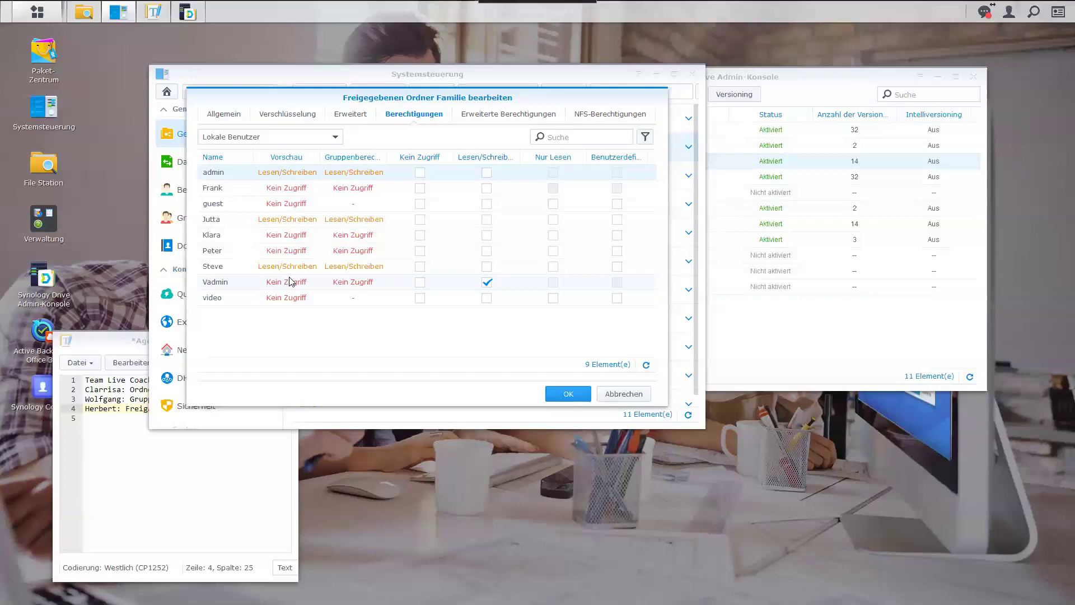
click(160, 442)
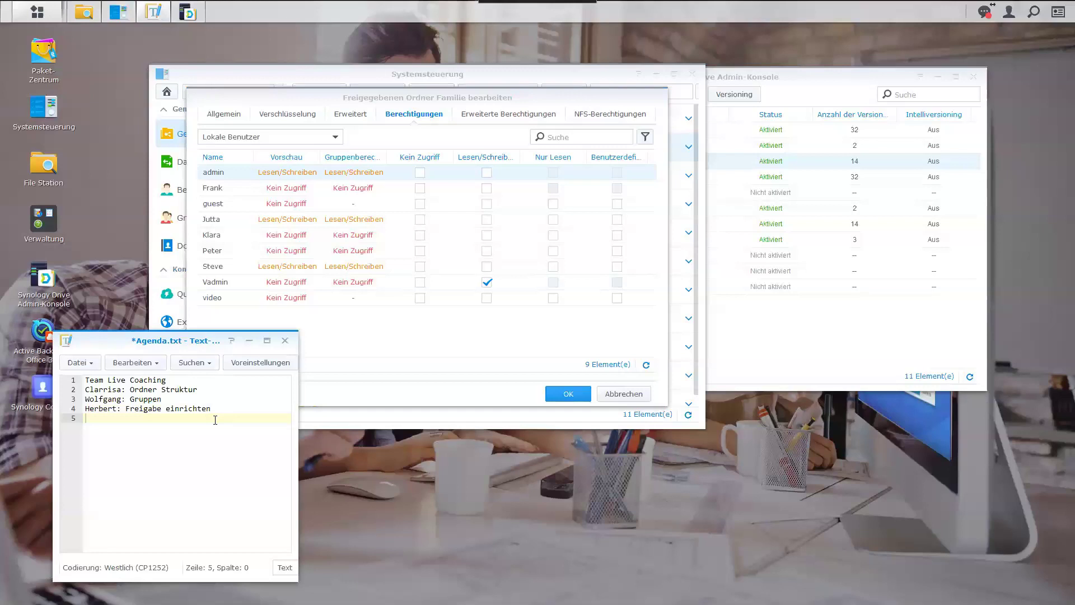
Add the agenda line 'Admin hat keine Rechte auf best. Ordner' and return to the Familie dialog.
text(Willi 44: Admin hat keine Rechte auf )
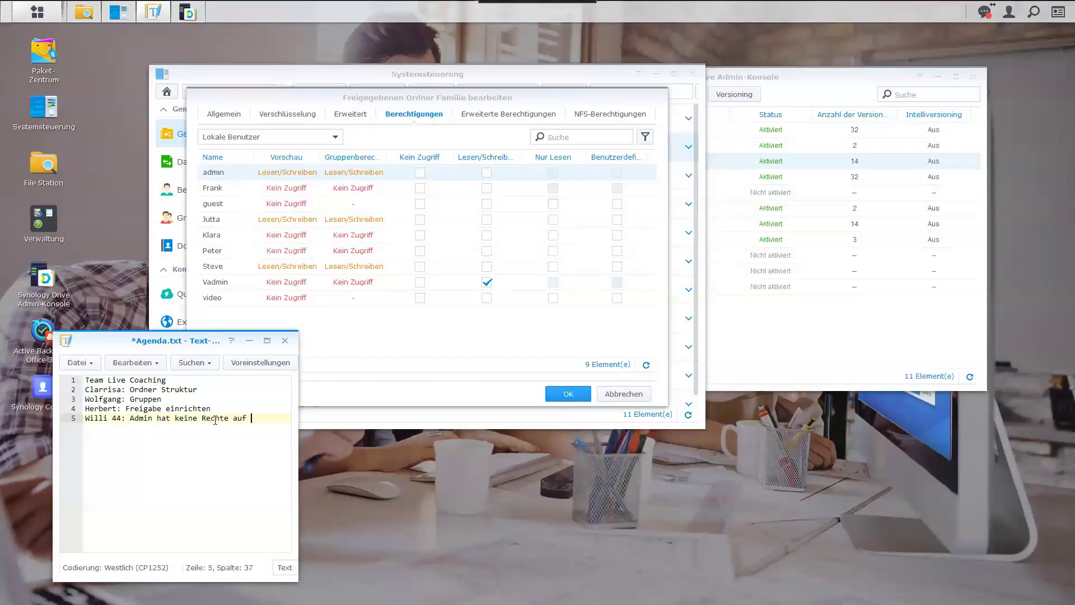
text(best. Ordner)
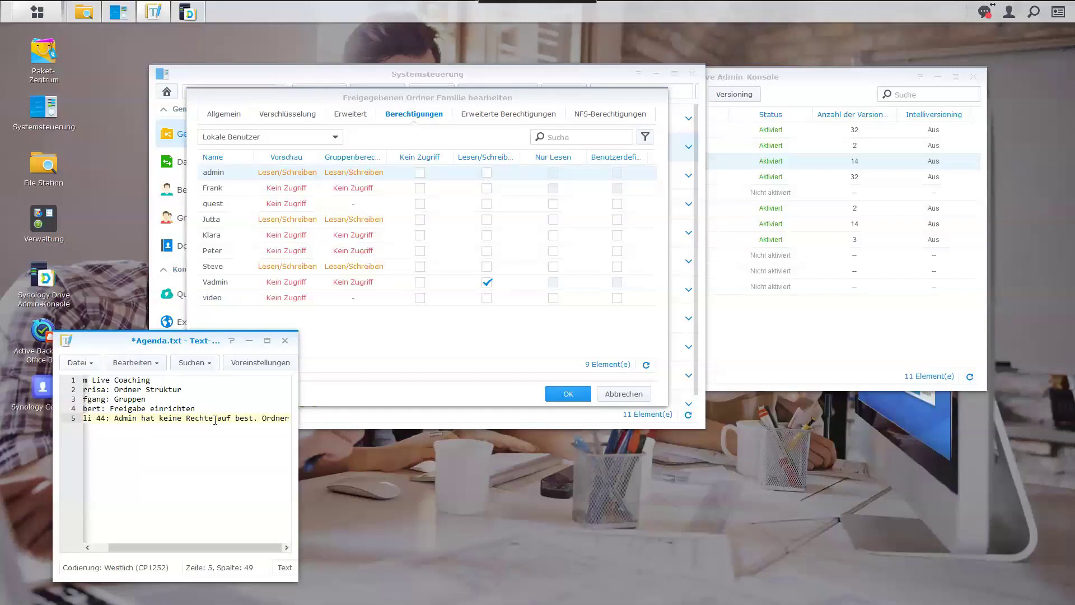
key(Return)
click(435, 324)
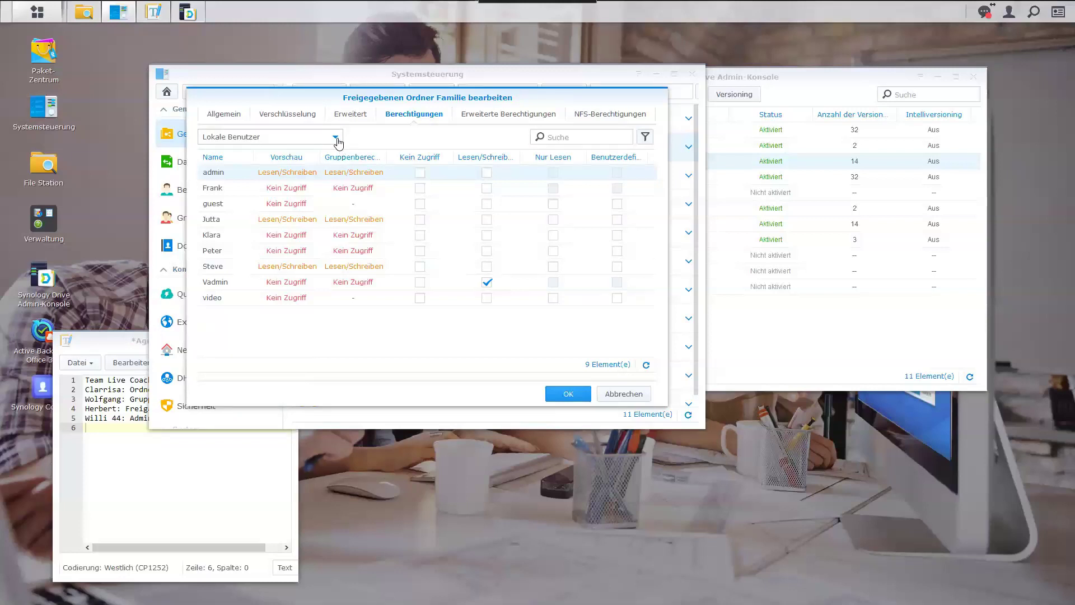
Under Lokale Gruppen, untick Kein Zugriff for group Firma on Familie and confirm with OK.
click(335, 137)
click(252, 186)
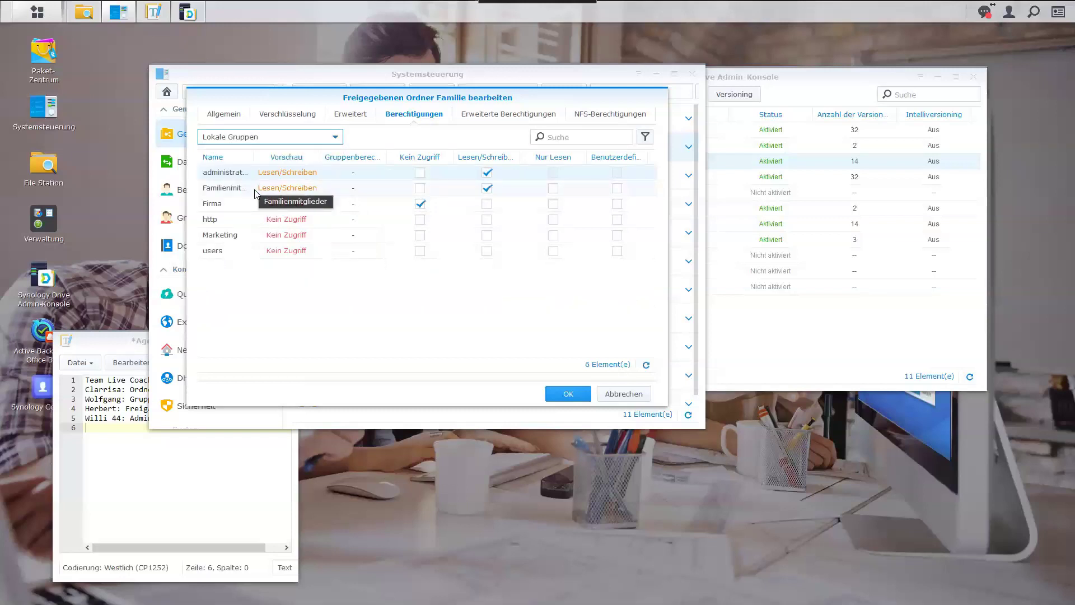
drag(255, 162, 288, 162)
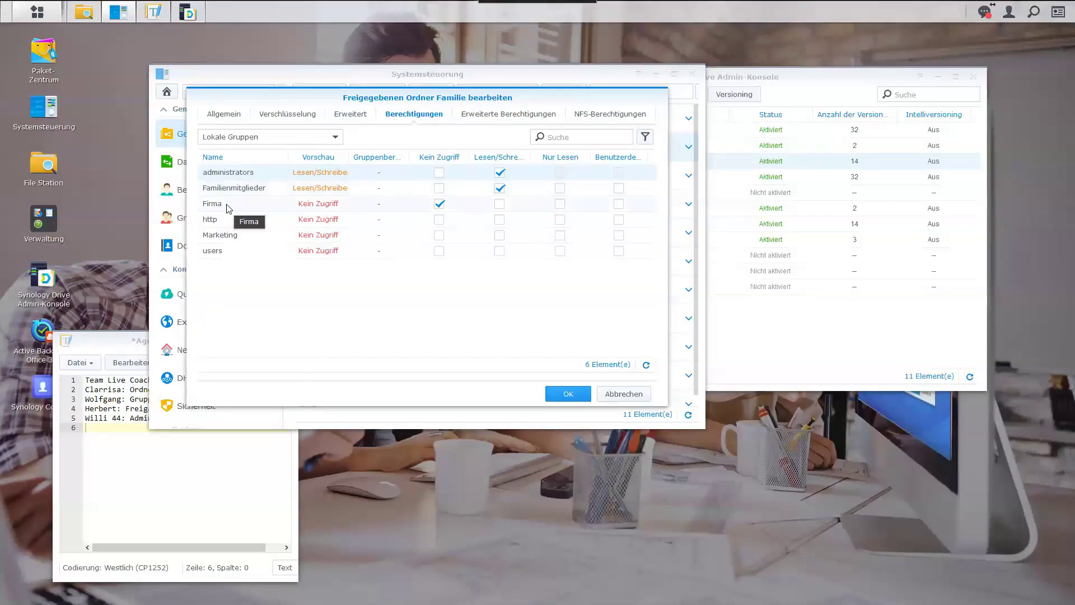
drag(290, 94, 346, 90)
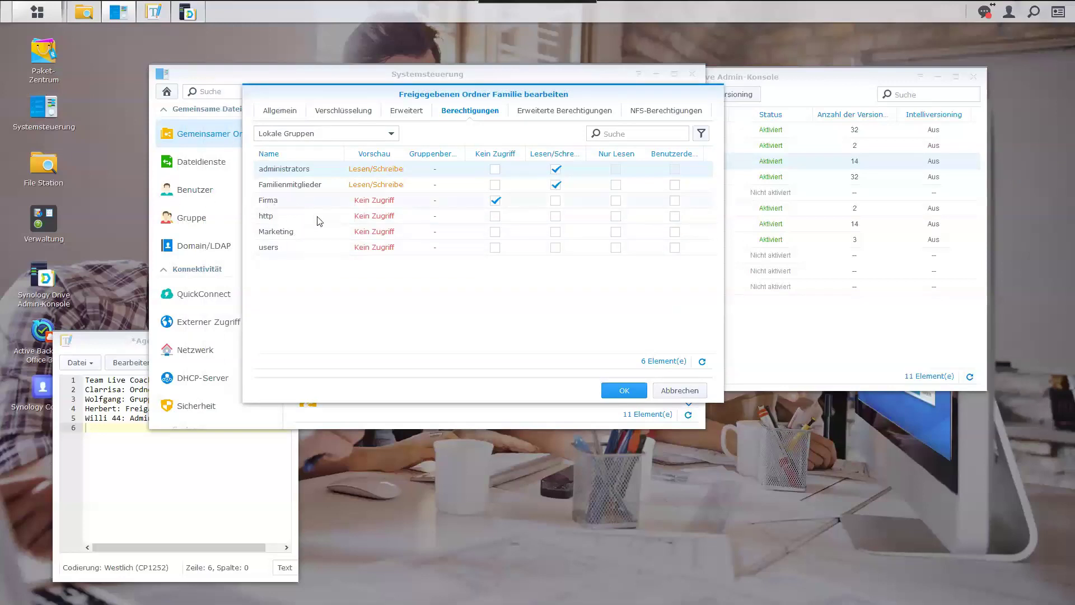
click(496, 202)
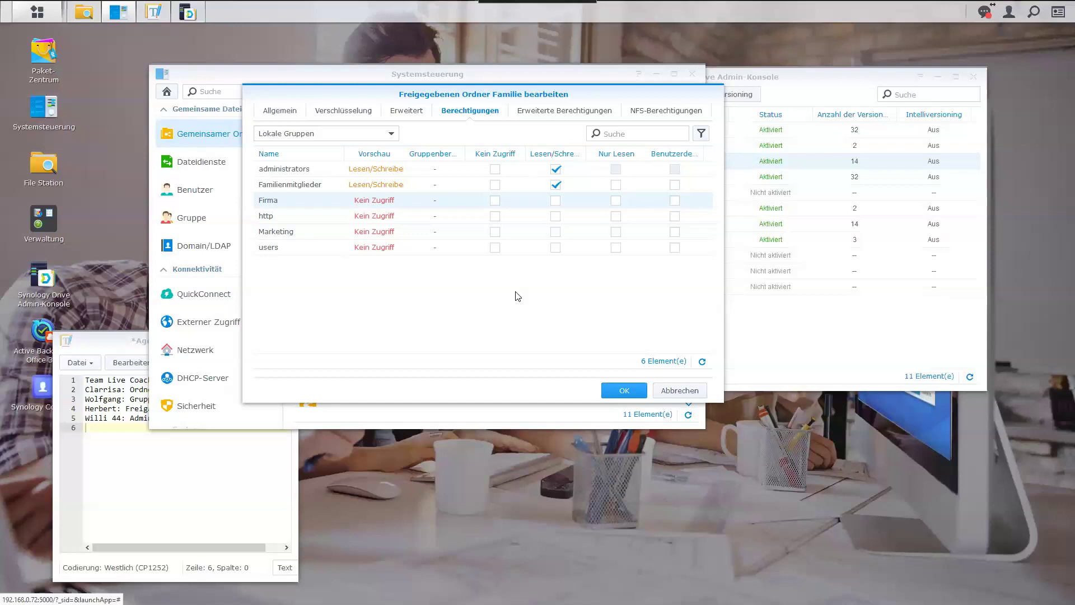
click(619, 390)
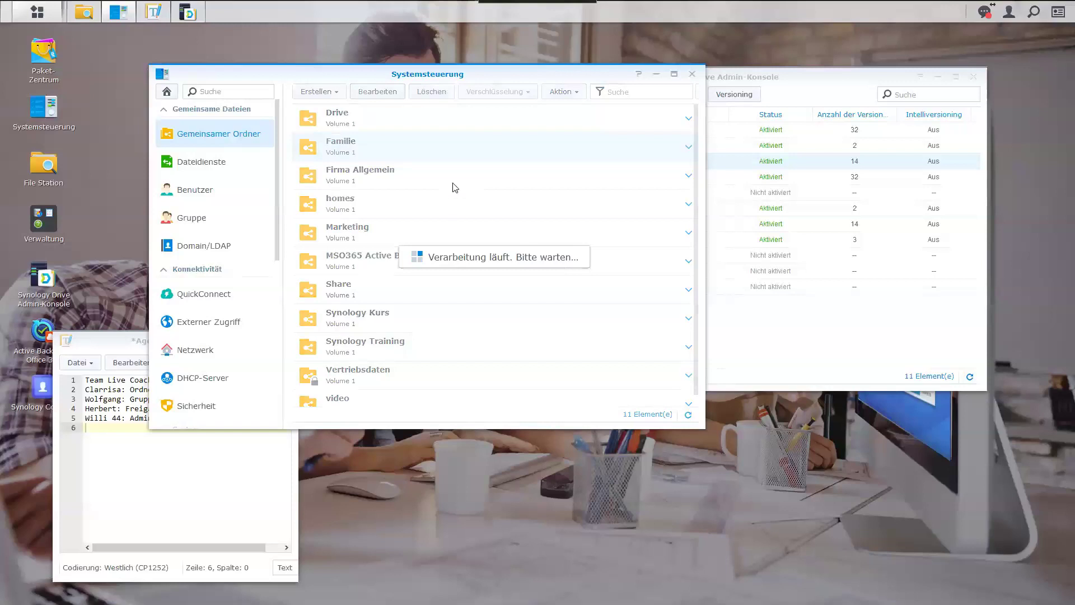
Reopen Familie's Berechtigungen, switching to Lokale Gruppen and back to Lokale Benutzer to preview Vadmin's access.
click(391, 93)
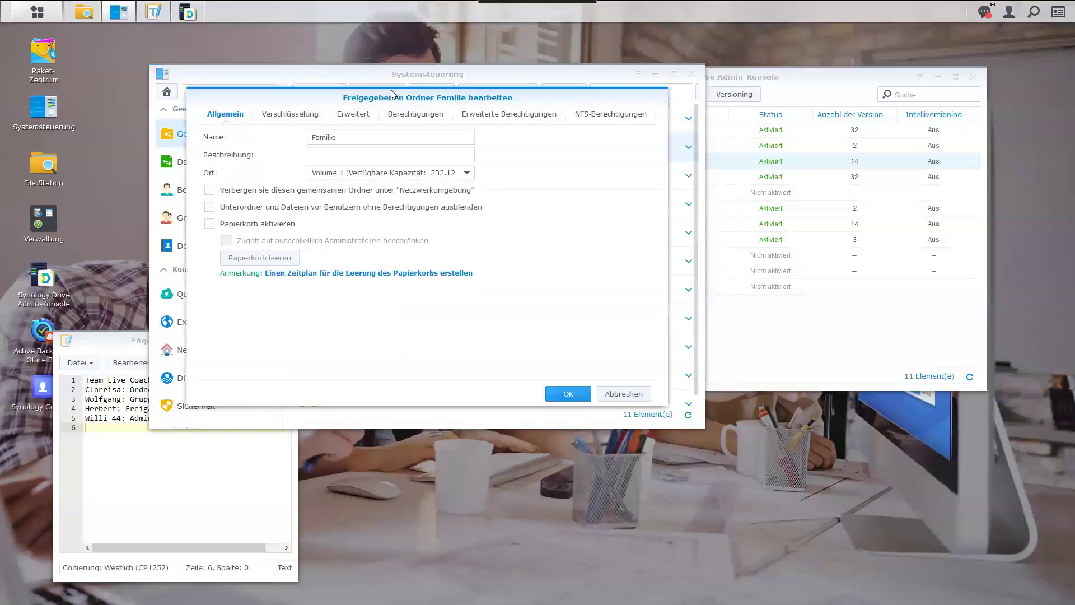
click(390, 120)
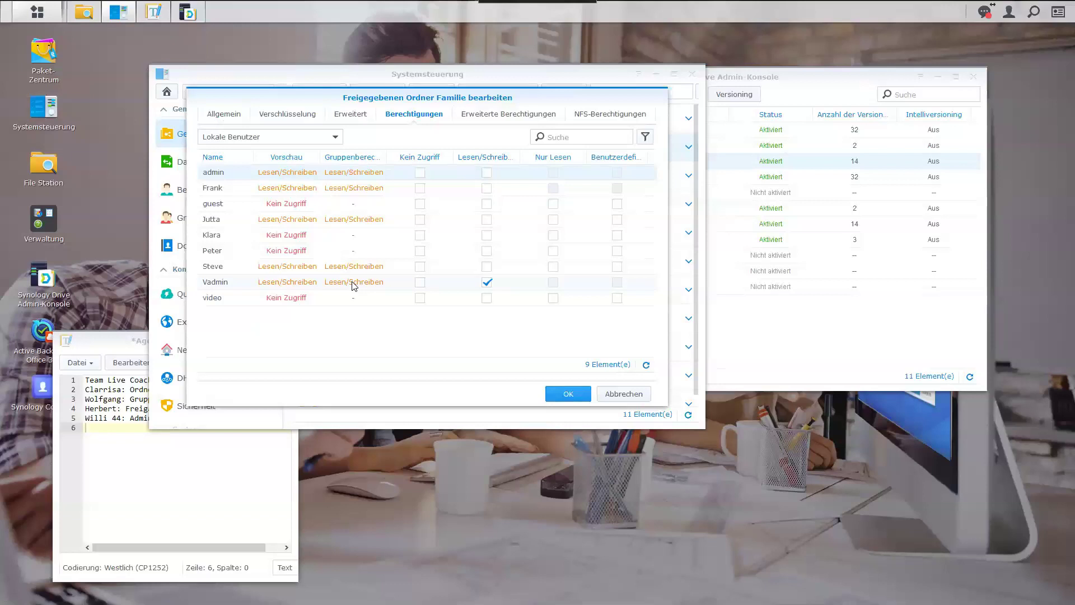
click(335, 138)
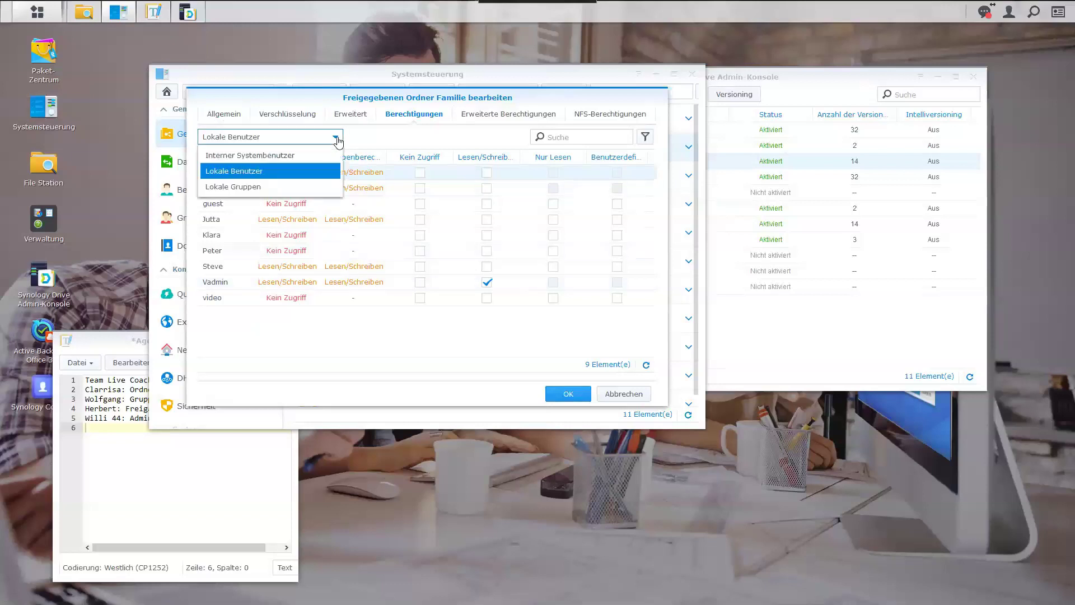
click(268, 185)
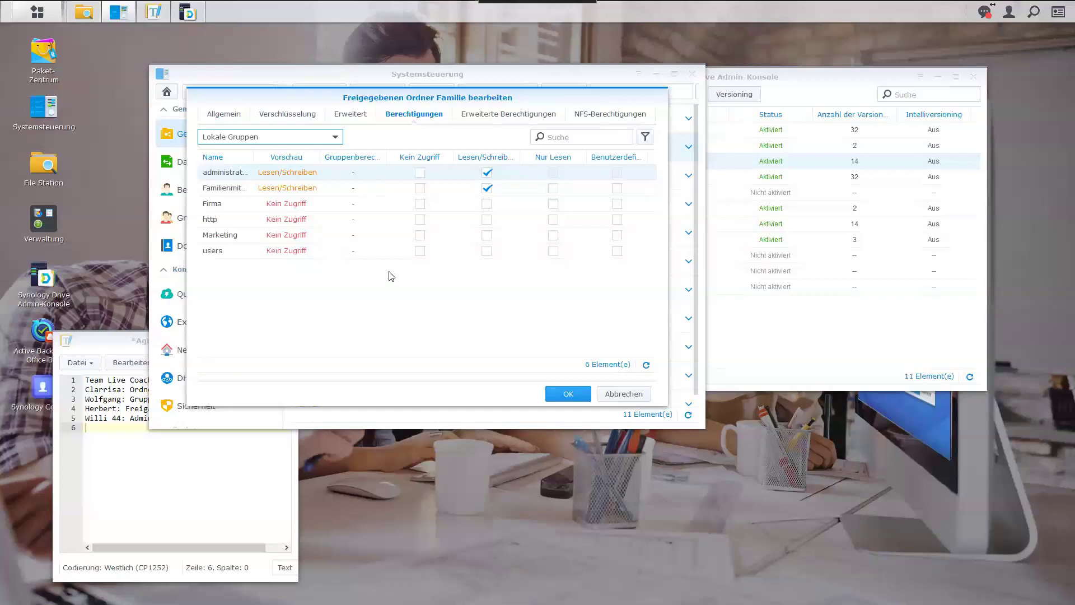
click(338, 138)
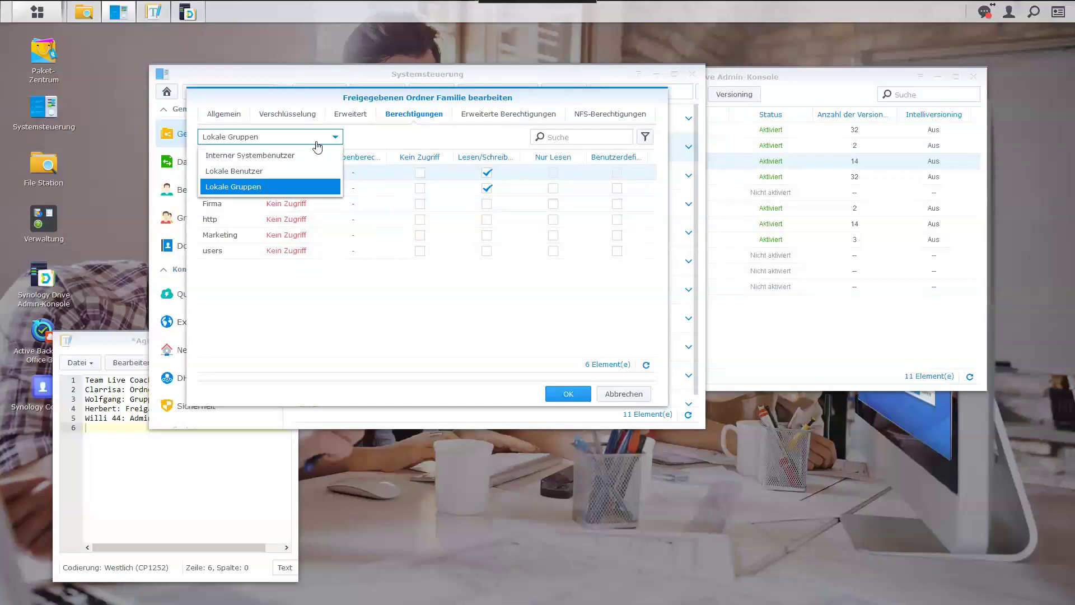
click(271, 171)
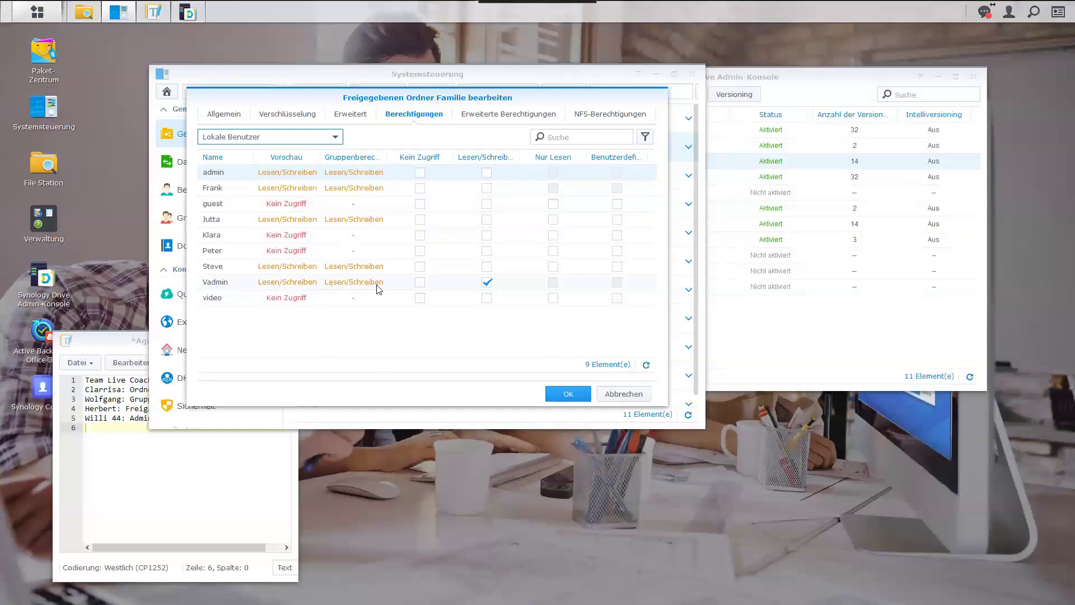
Tick and untick Kein Zugriff for Vadmin, clearing its own settings, and save with OK.
click(420, 282)
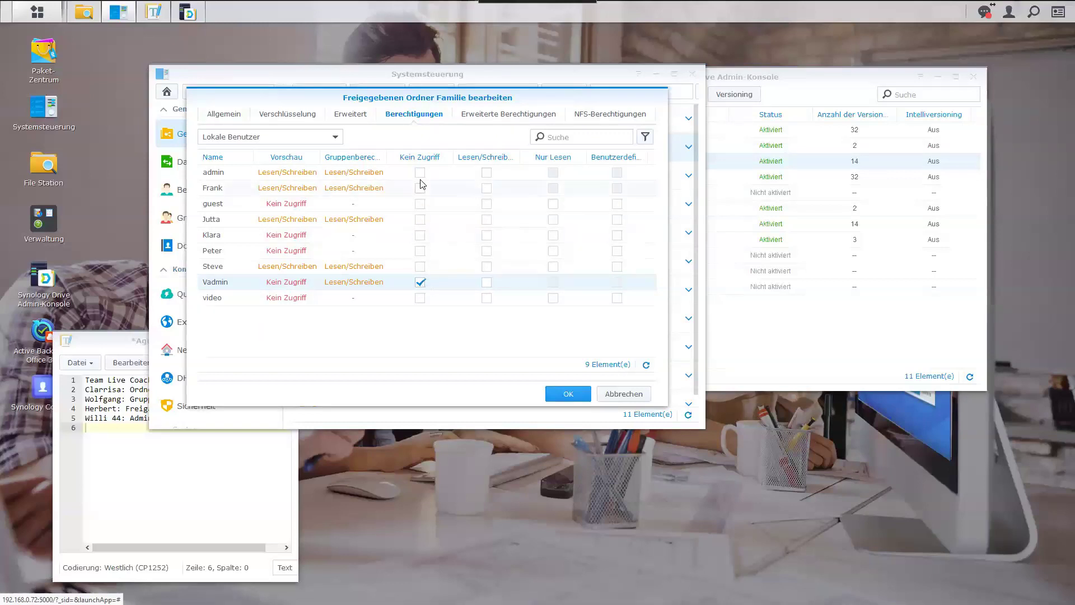
click(420, 283)
click(559, 397)
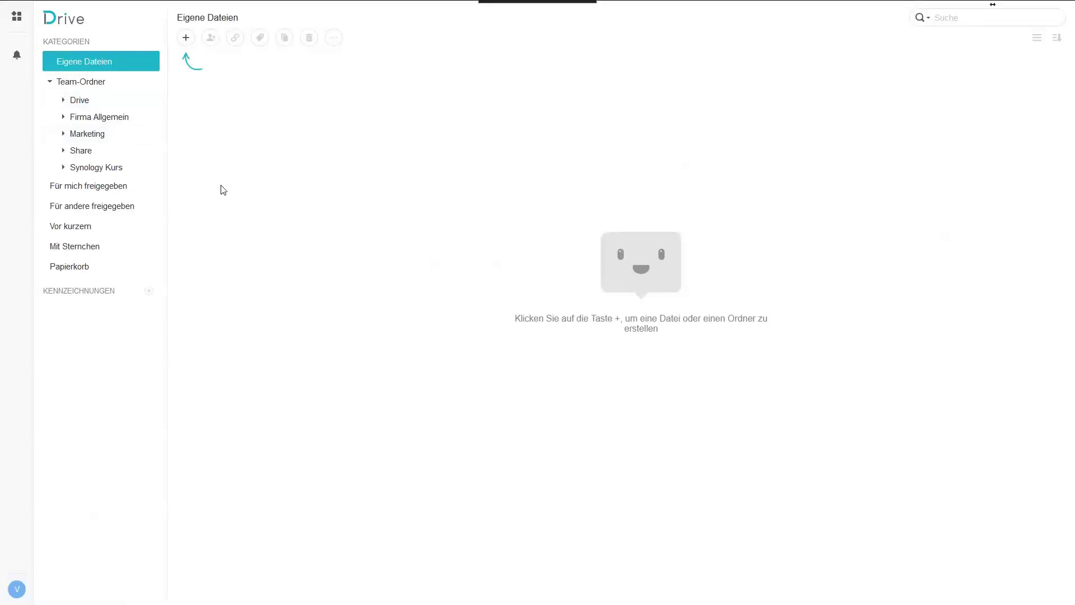
Reload Eigene Dateien, then open the Familie folder from the Team-Ordner list.
click(105, 116)
click(101, 64)
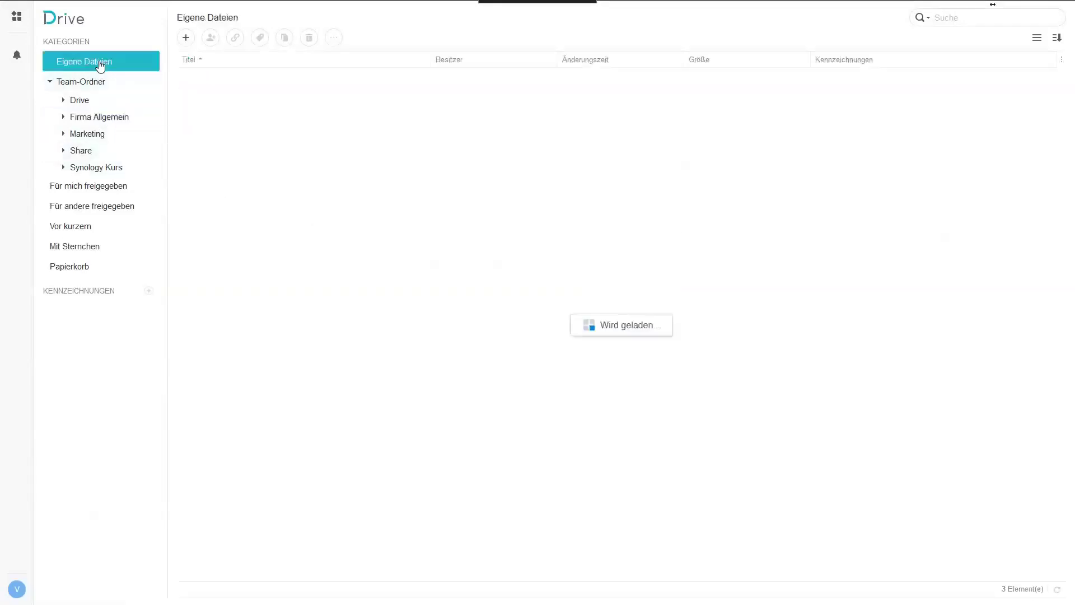
click(83, 84)
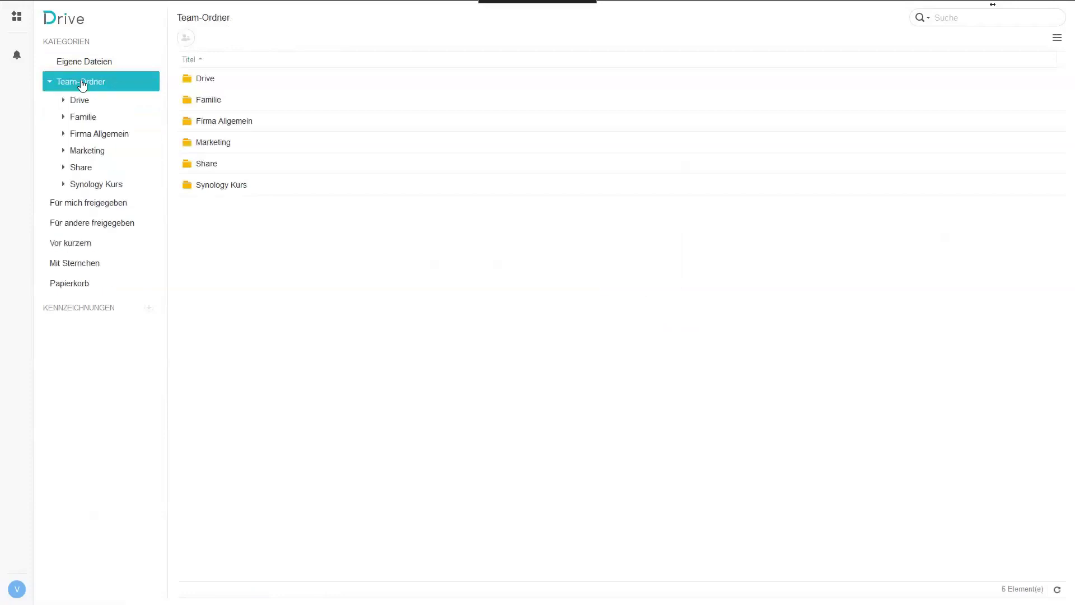
click(85, 121)
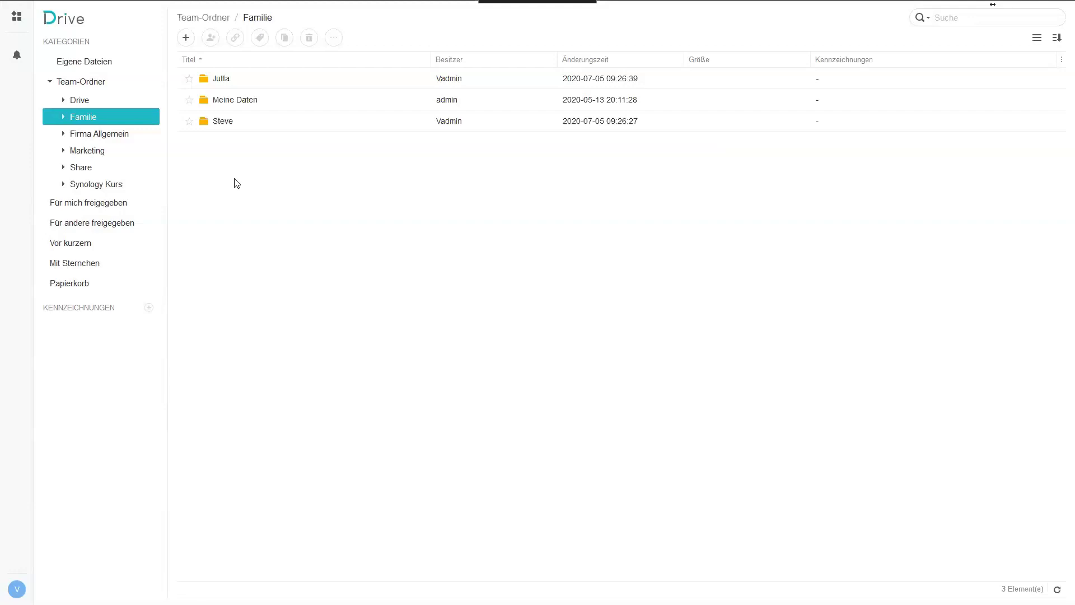
Select Familie's three subfolders, including Meine Daten, then return to Eigene Dateien.
click(238, 78)
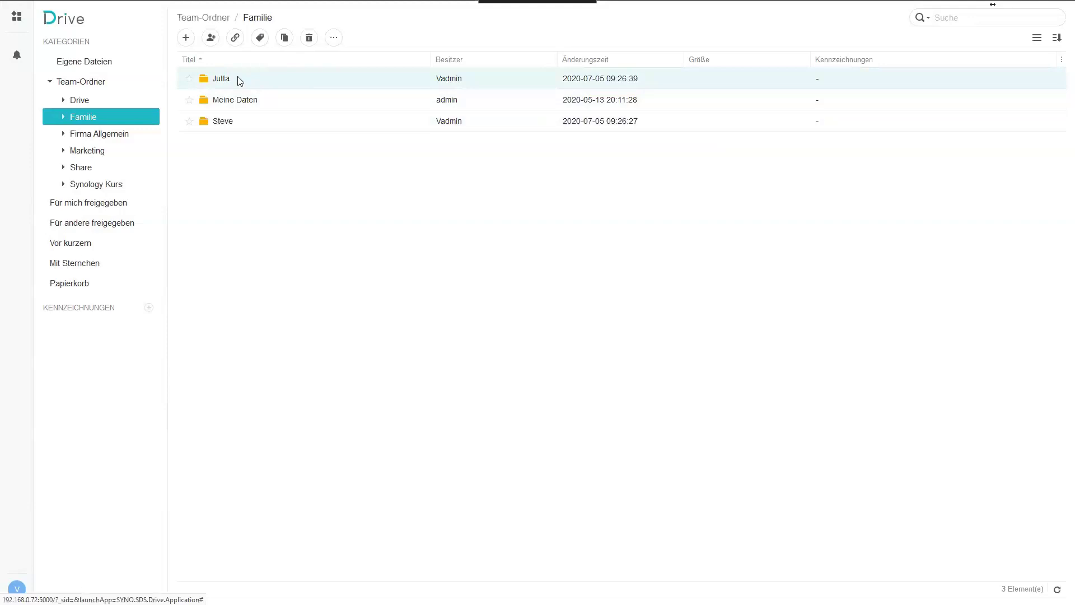
click(241, 105)
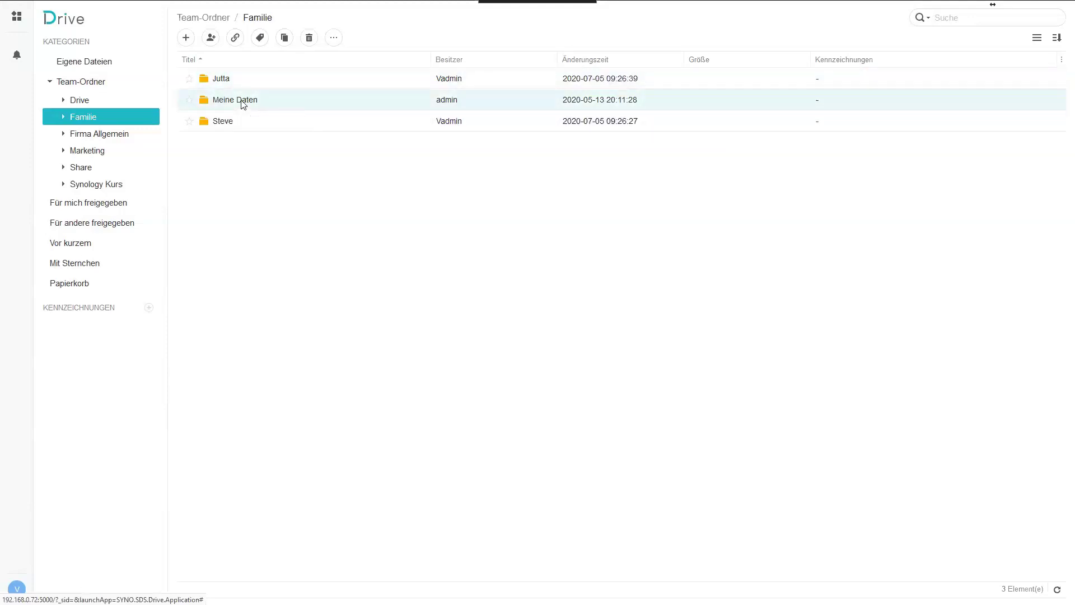
click(245, 125)
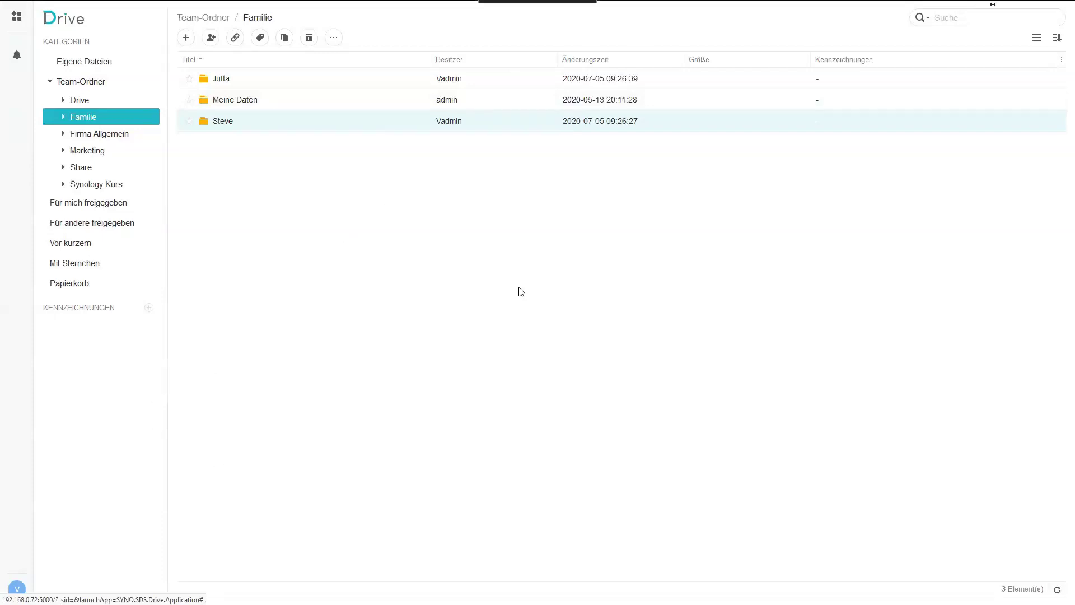
click(100, 62)
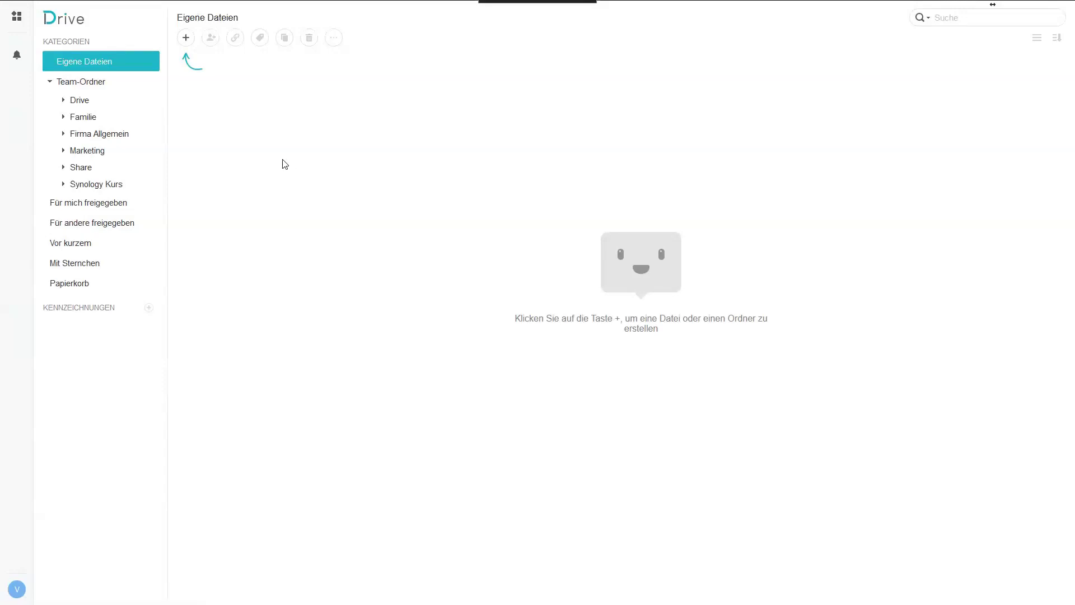
Open the Familie team folder from the Team-Ordner list in the sidebar.
click(94, 83)
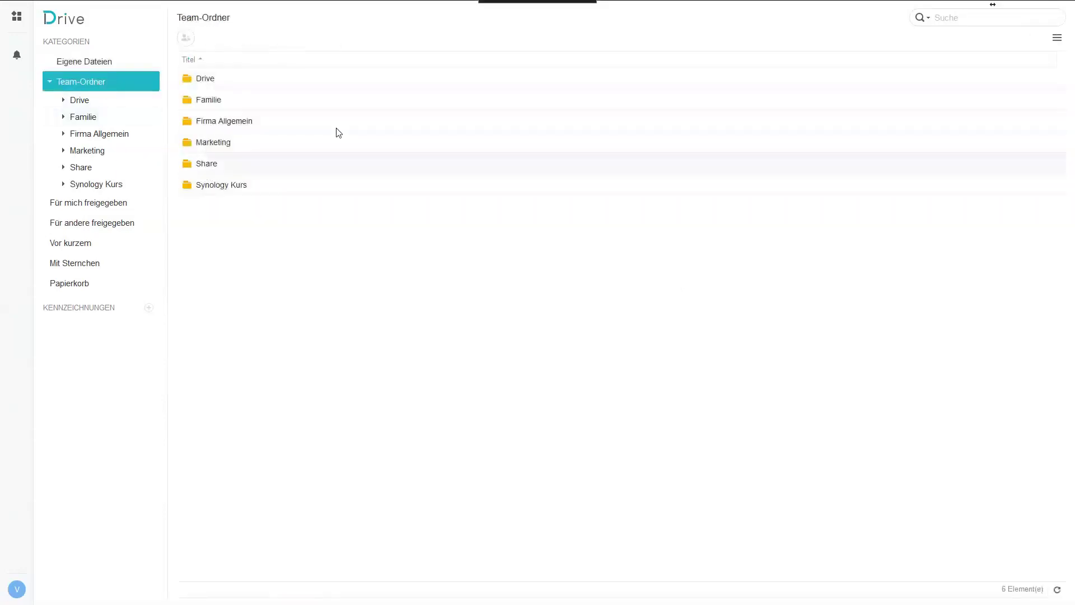
click(100, 117)
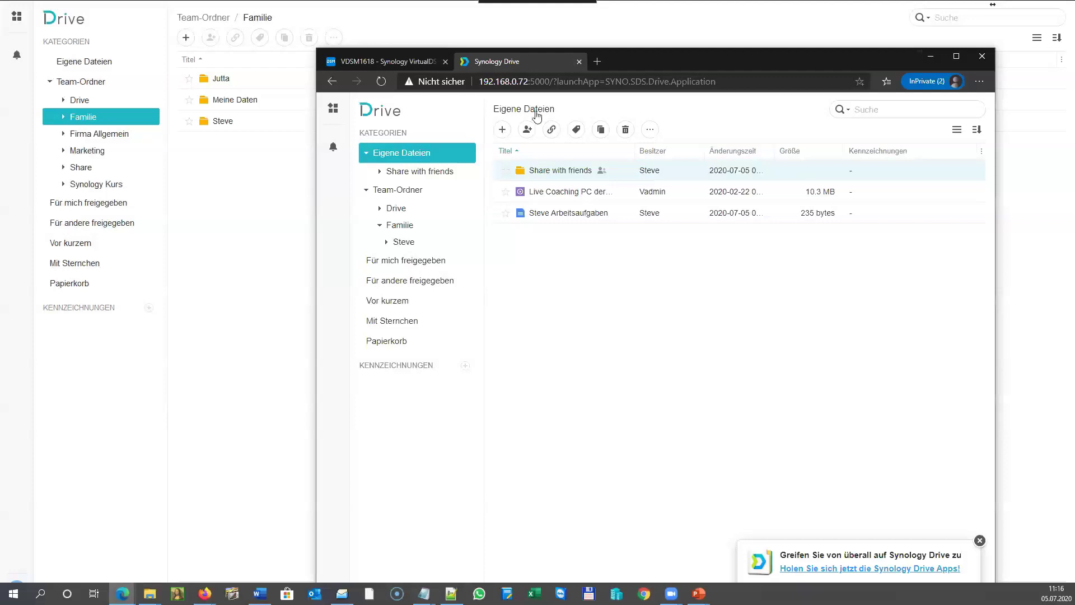
Shift the InPrivate browser window left and reload its Synology Drive page.
drag(672, 56, 639, 52)
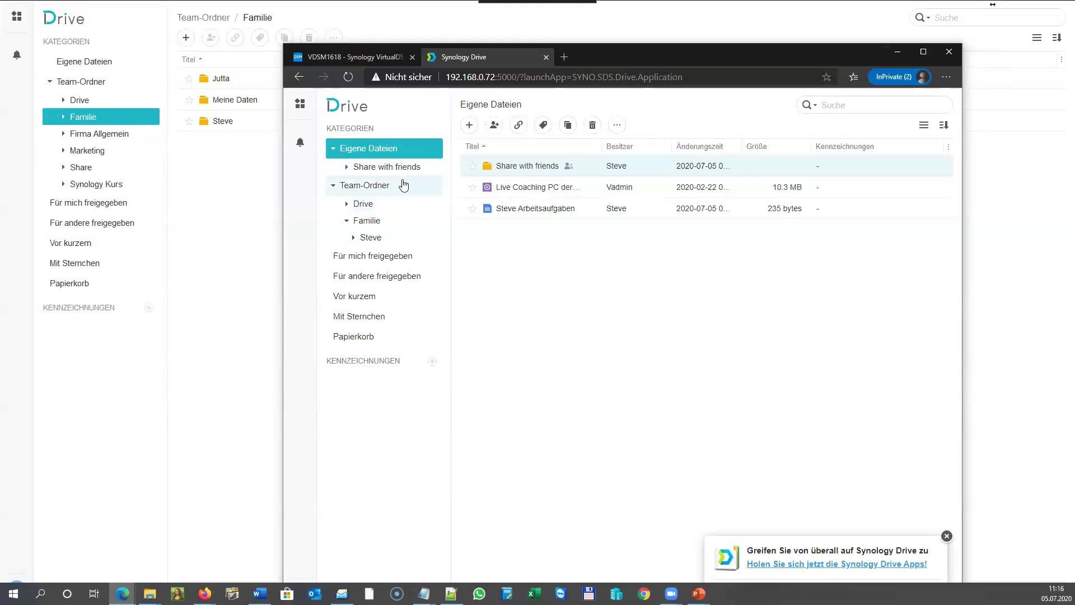
click(348, 76)
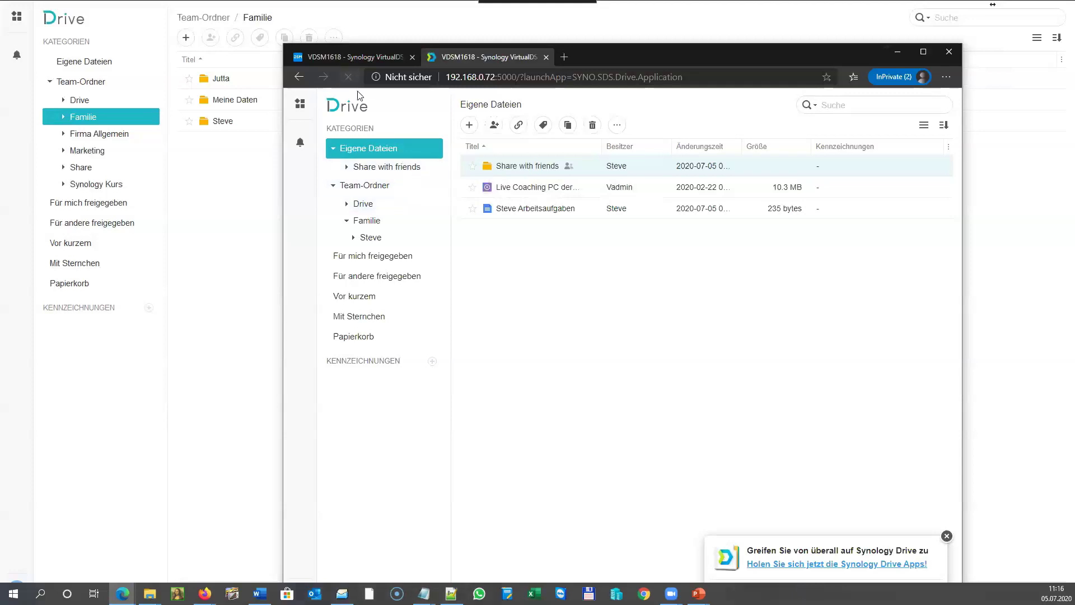
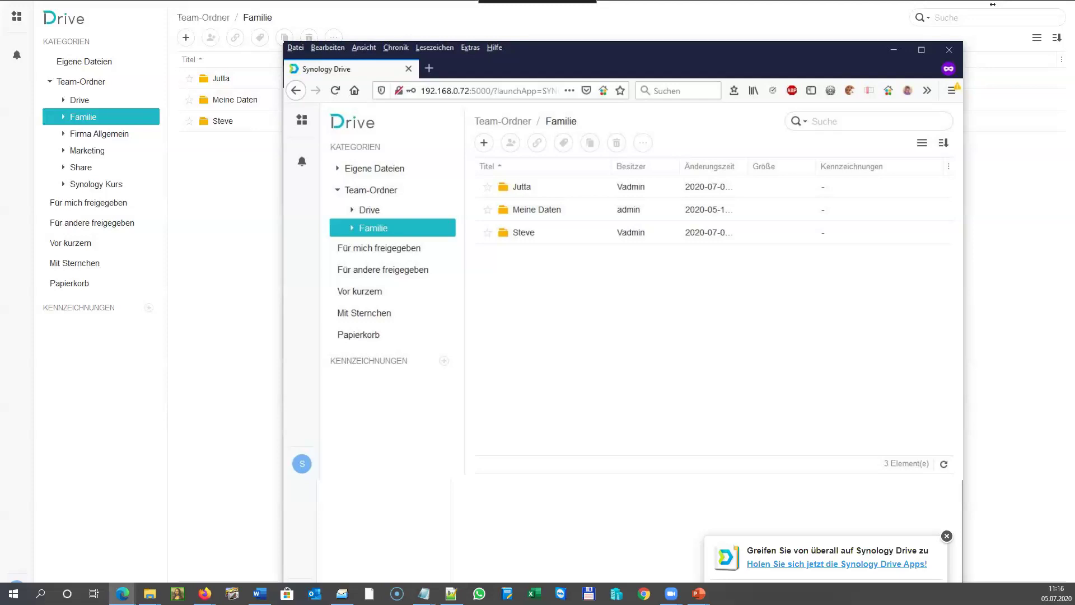
Open Steve's Eigene Dateien in Synology Drive in the InPrivate browser window.
key(alt+Tab)
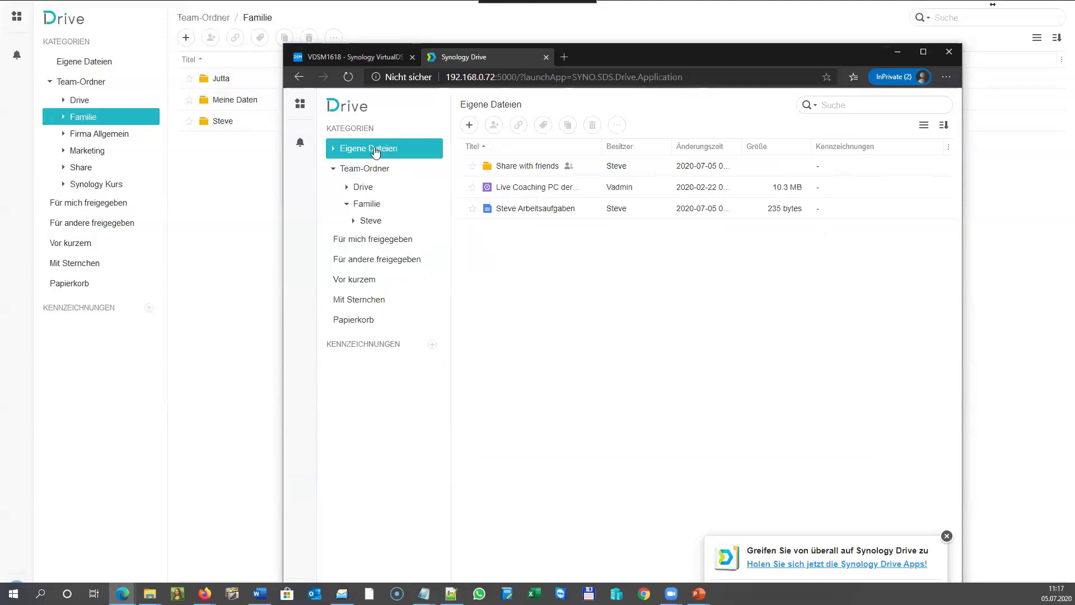
click(334, 150)
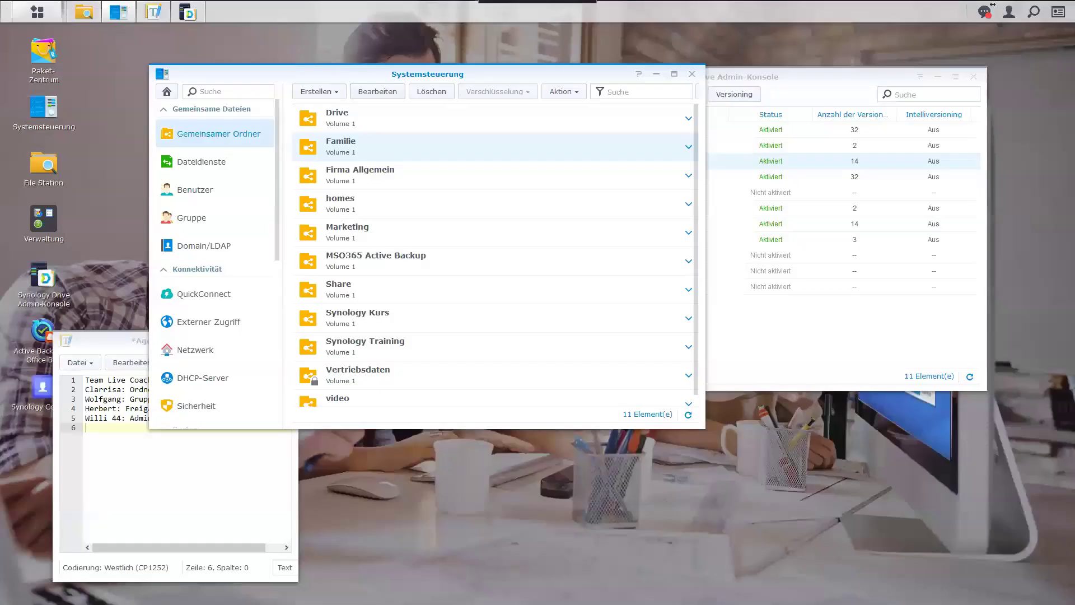
Minimize Control Panel and browse File Station to home › Drive.
click(657, 76)
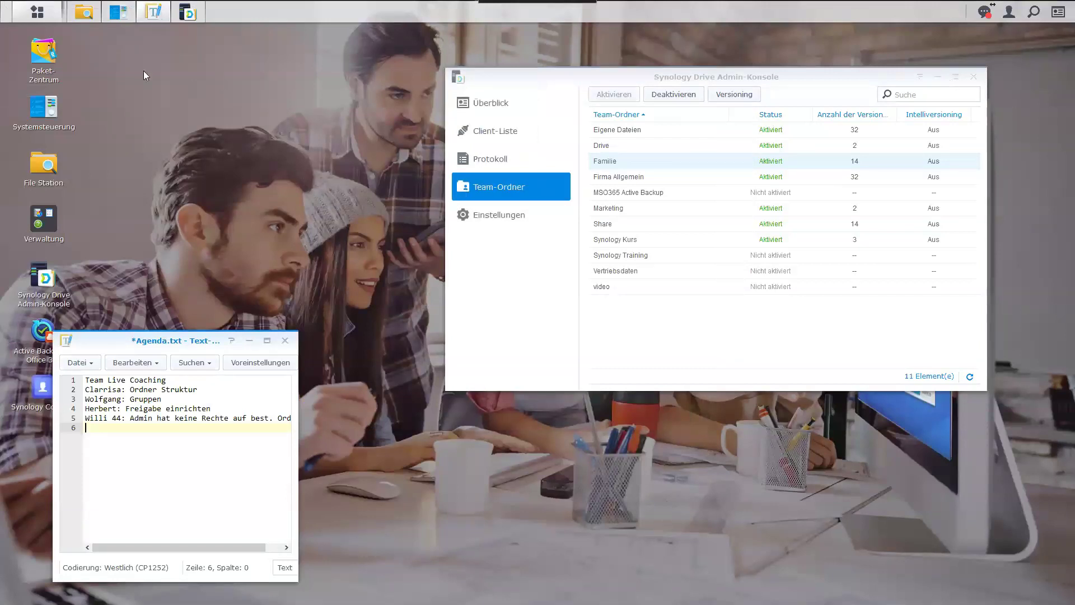
click(84, 11)
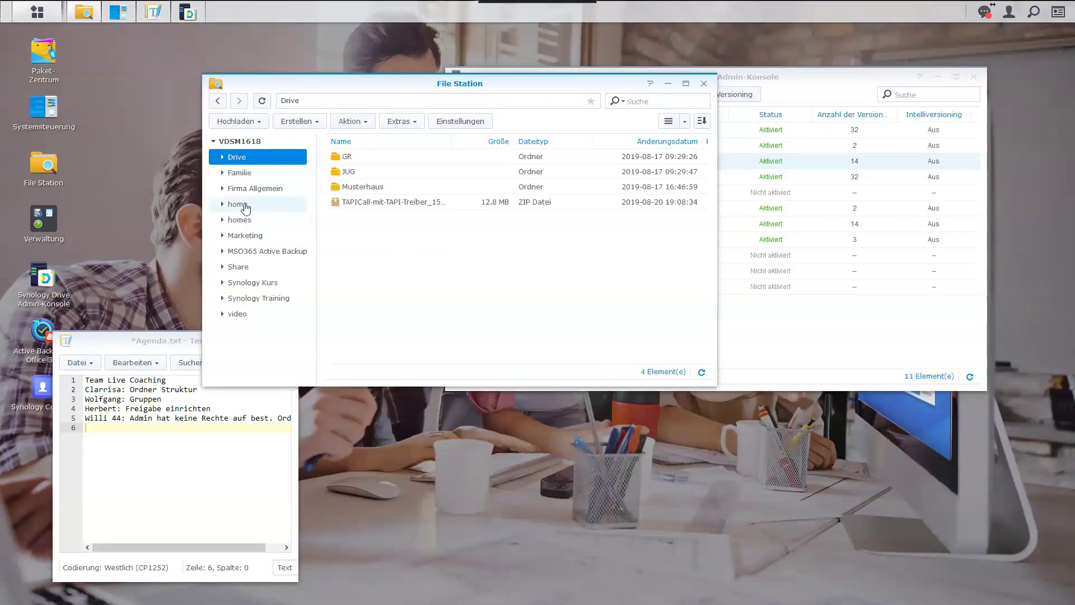
click(241, 207)
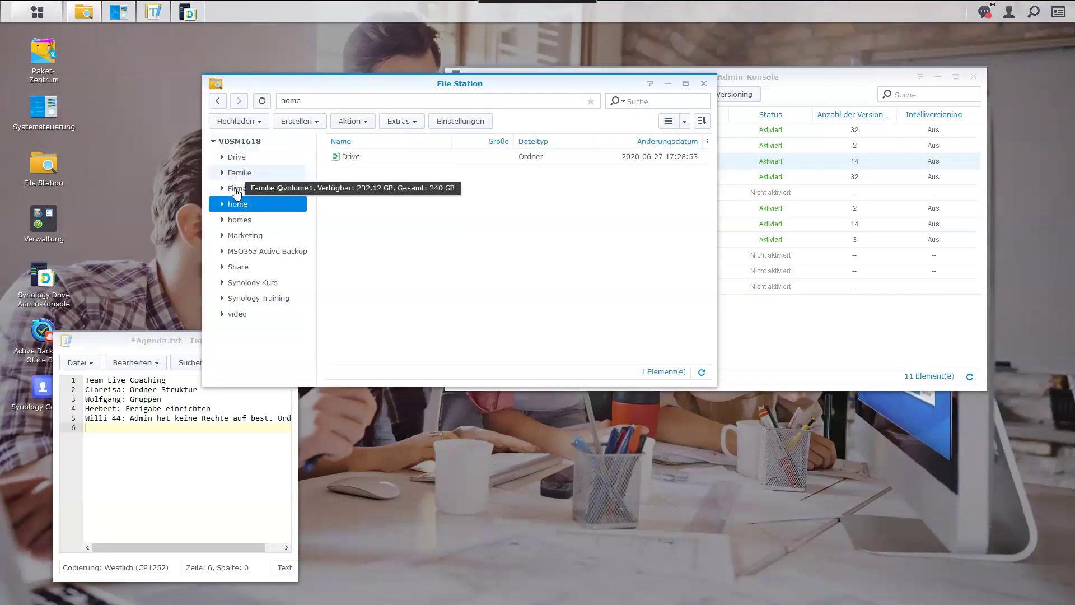
click(223, 204)
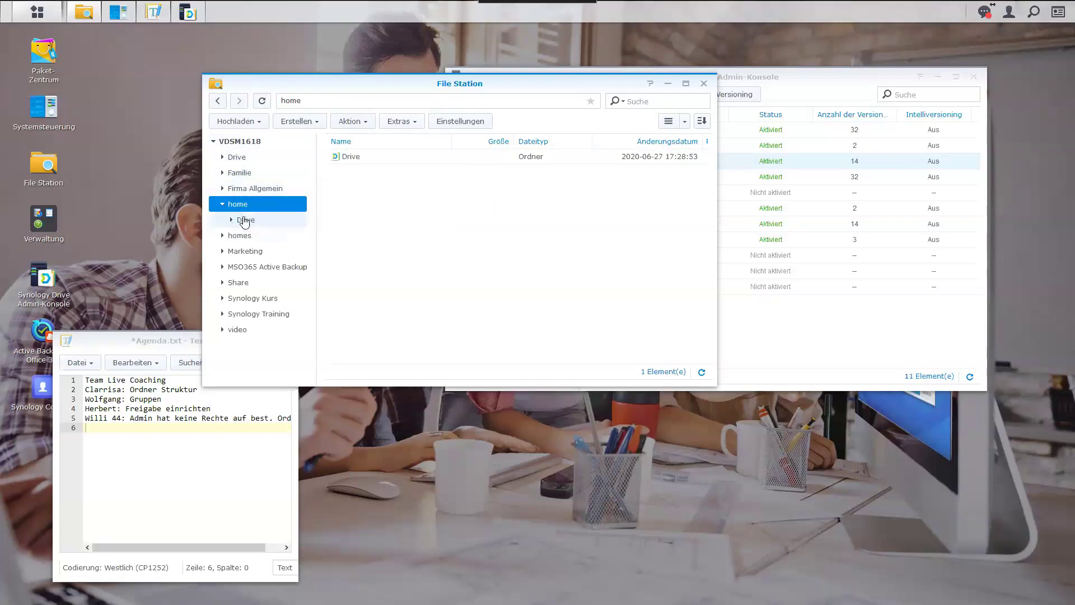
click(242, 219)
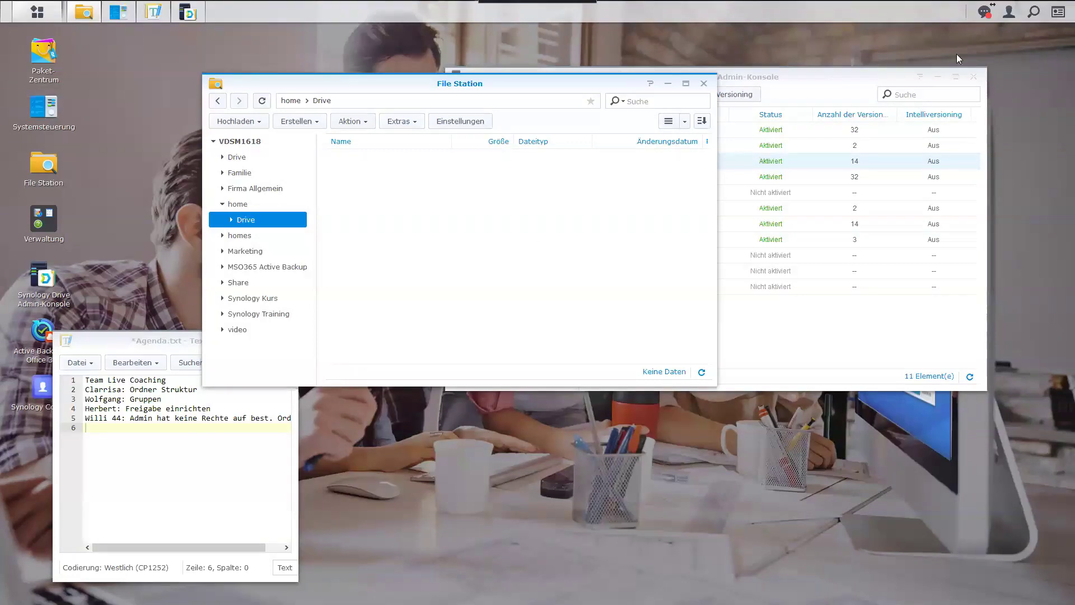
Check the account options menu, then select the homes share.
click(1008, 12)
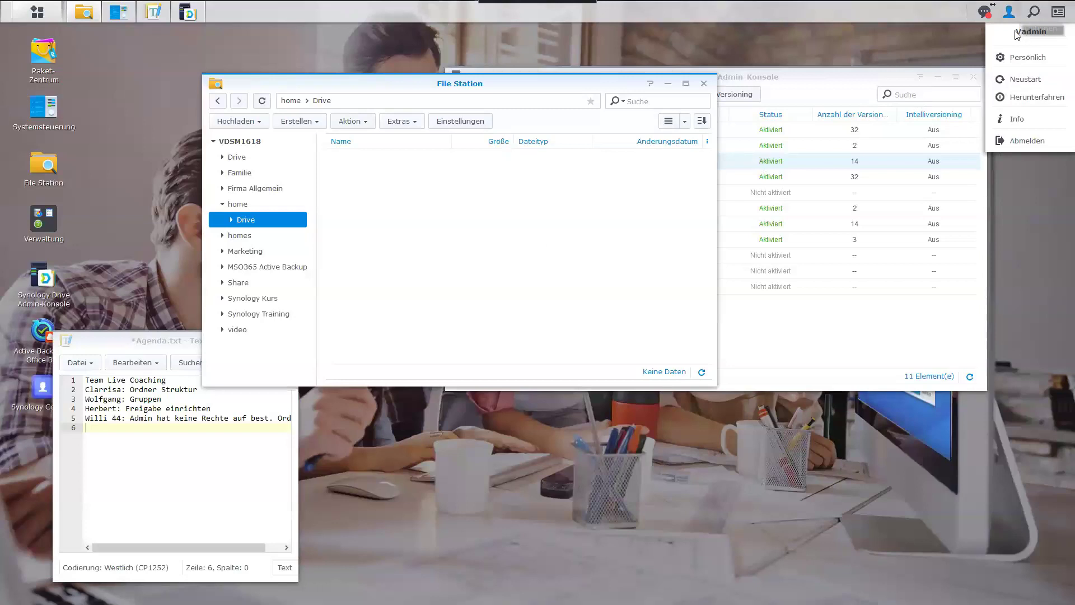
click(344, 226)
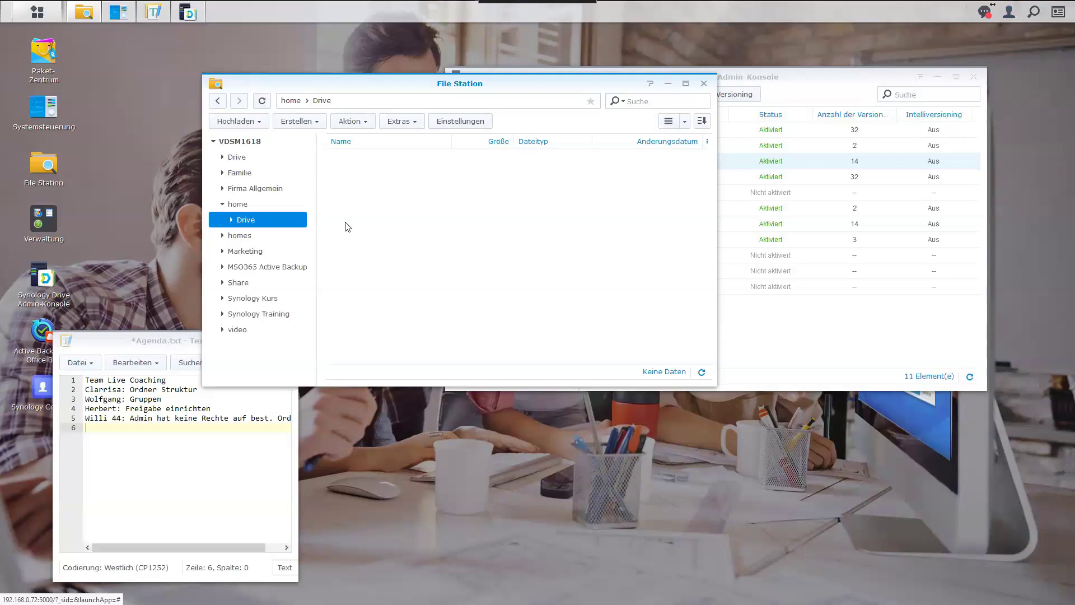
click(251, 239)
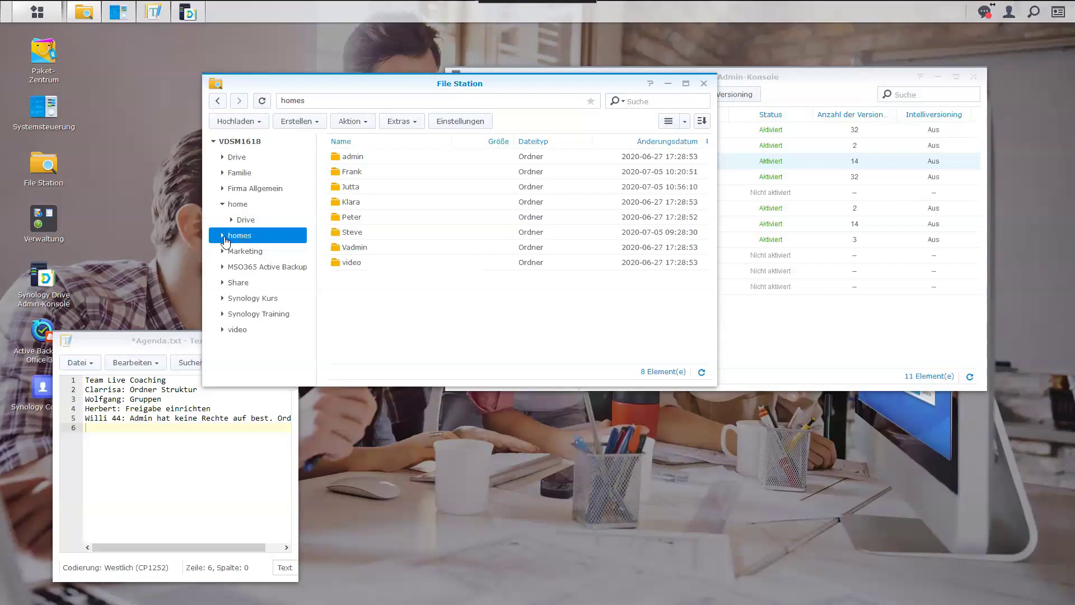
Expand homes and open Steve's home folder and its Drive subfolder.
click(222, 238)
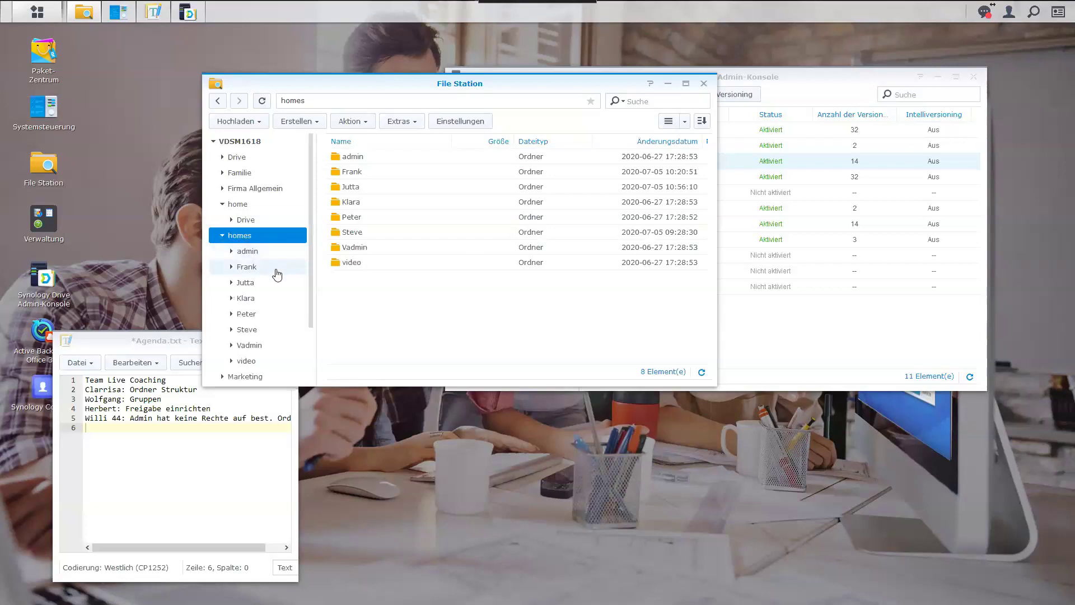
click(248, 334)
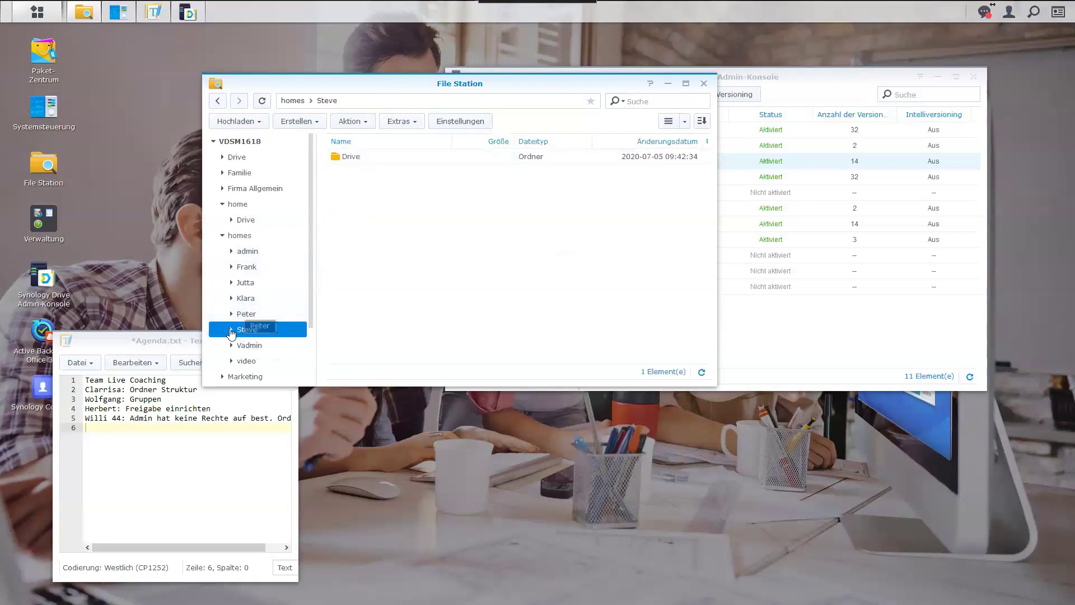
click(232, 330)
click(253, 344)
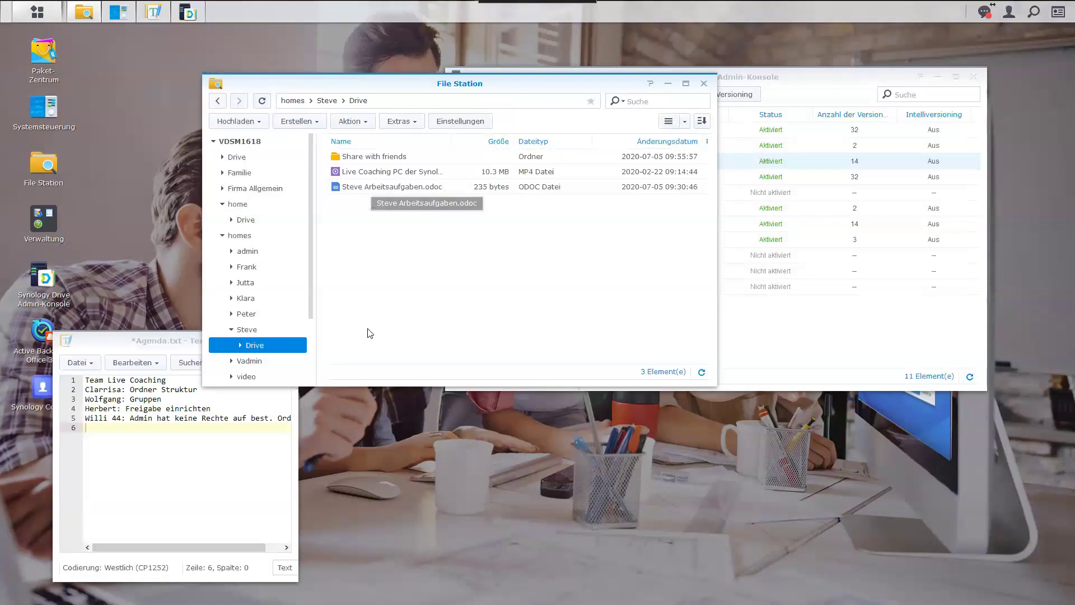
Compare Klara's home folder, revisit Steve's folders, then open Familie › Jutta.
click(249, 300)
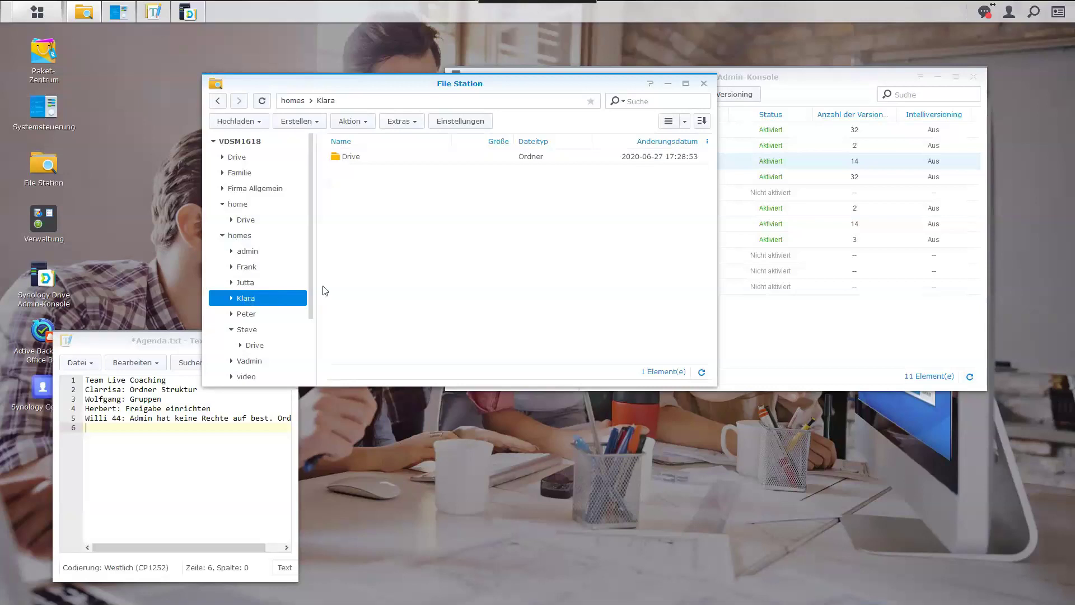
click(268, 330)
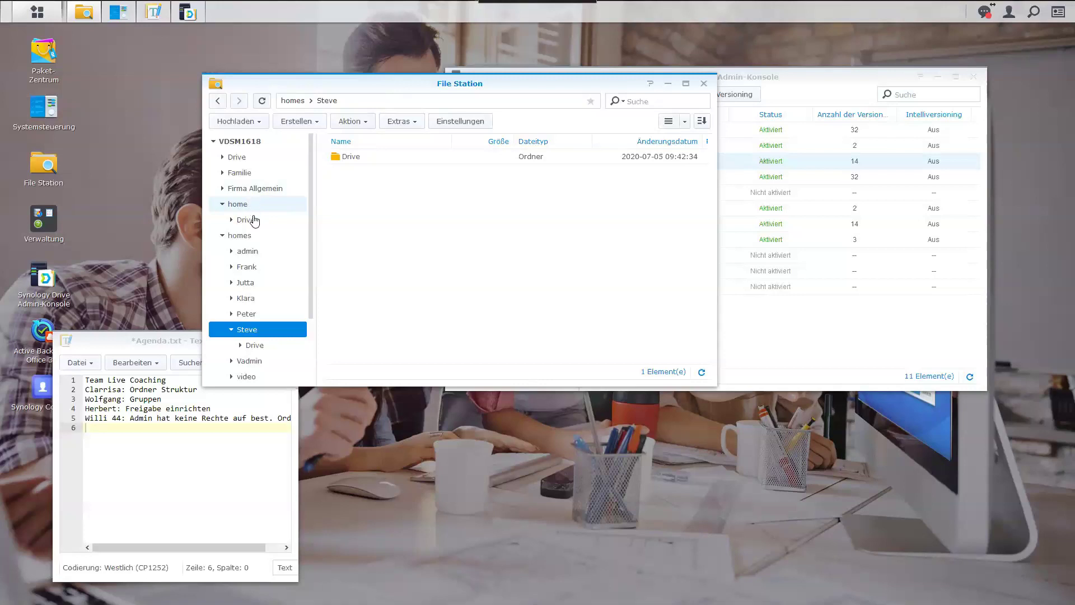
click(267, 346)
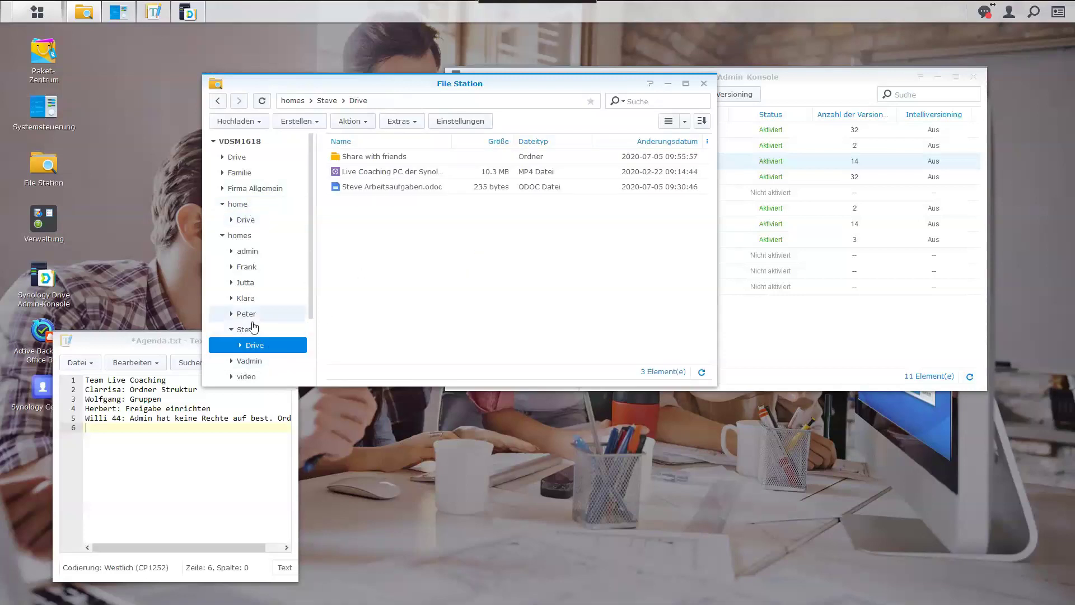
click(247, 329)
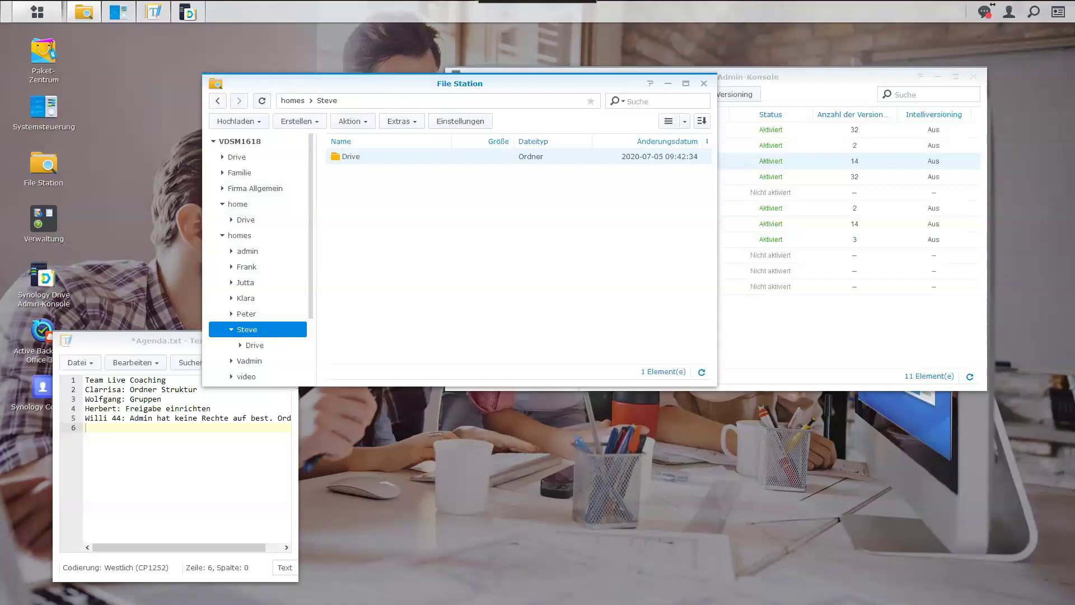
click(223, 172)
click(246, 188)
Open the Jutta folder's permissions and start a new rule for Steve.
right_click(252, 189)
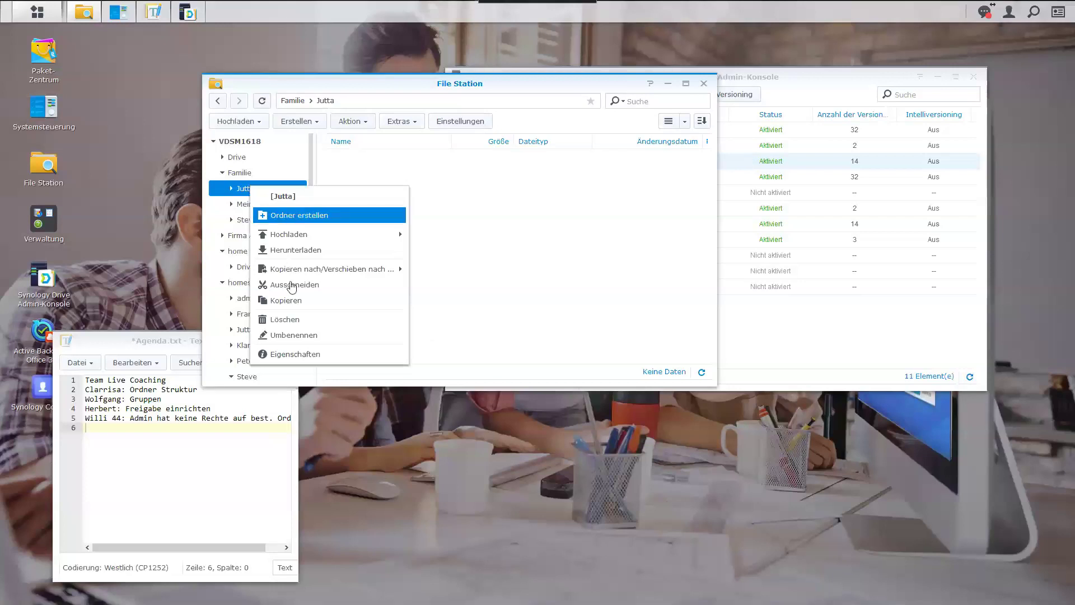
click(294, 354)
click(427, 175)
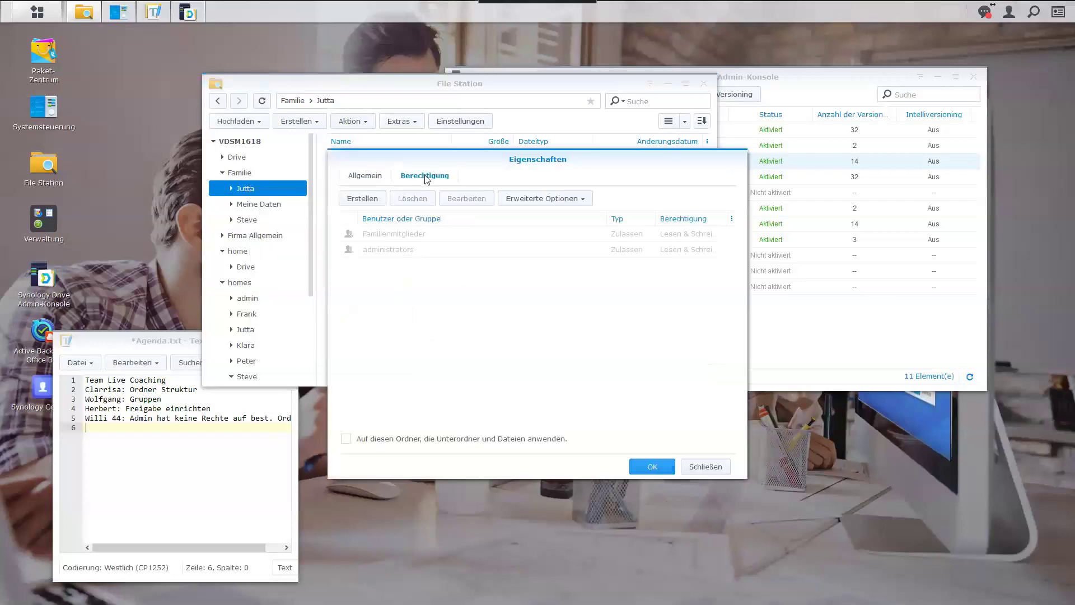
click(375, 202)
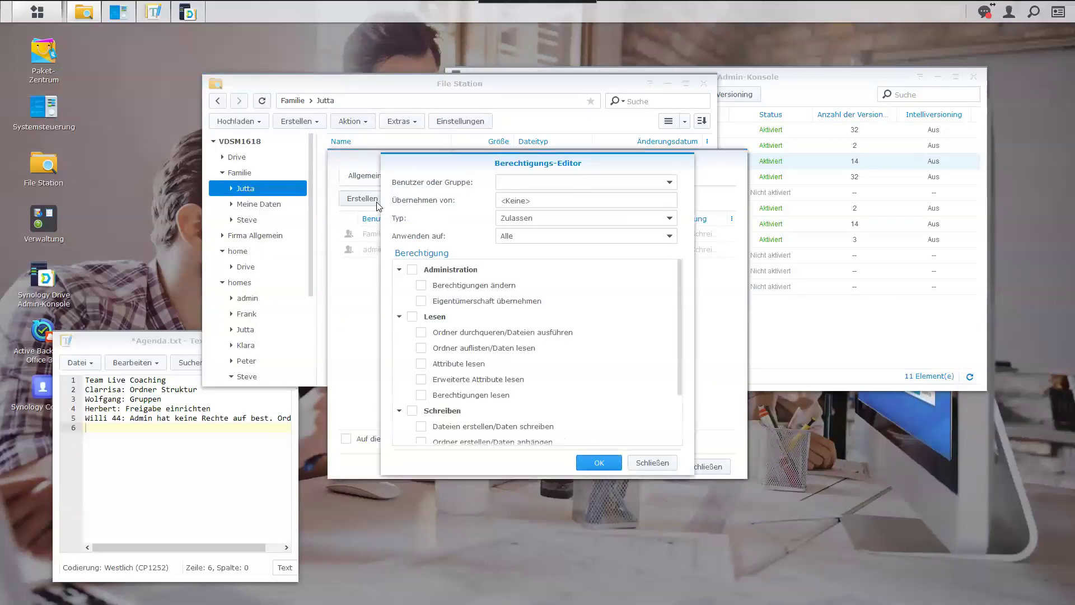
click(668, 189)
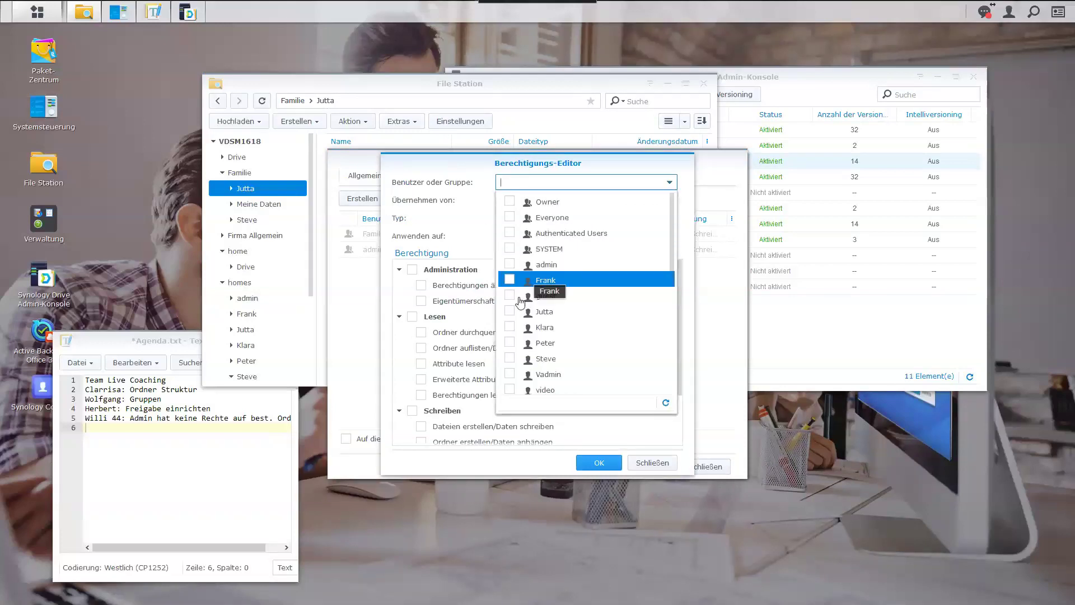
click(509, 358)
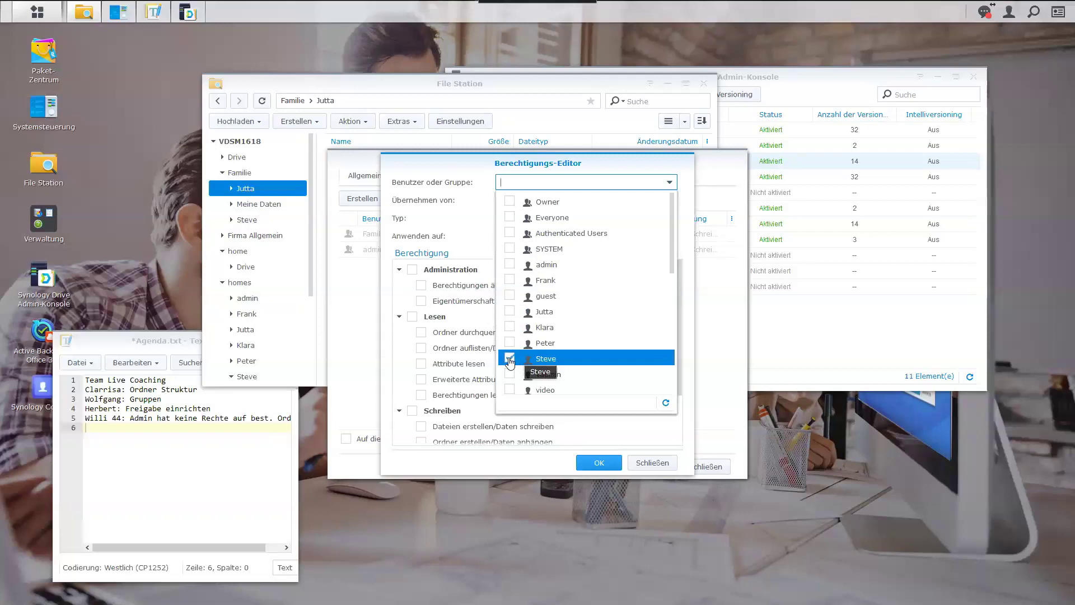
click(691, 239)
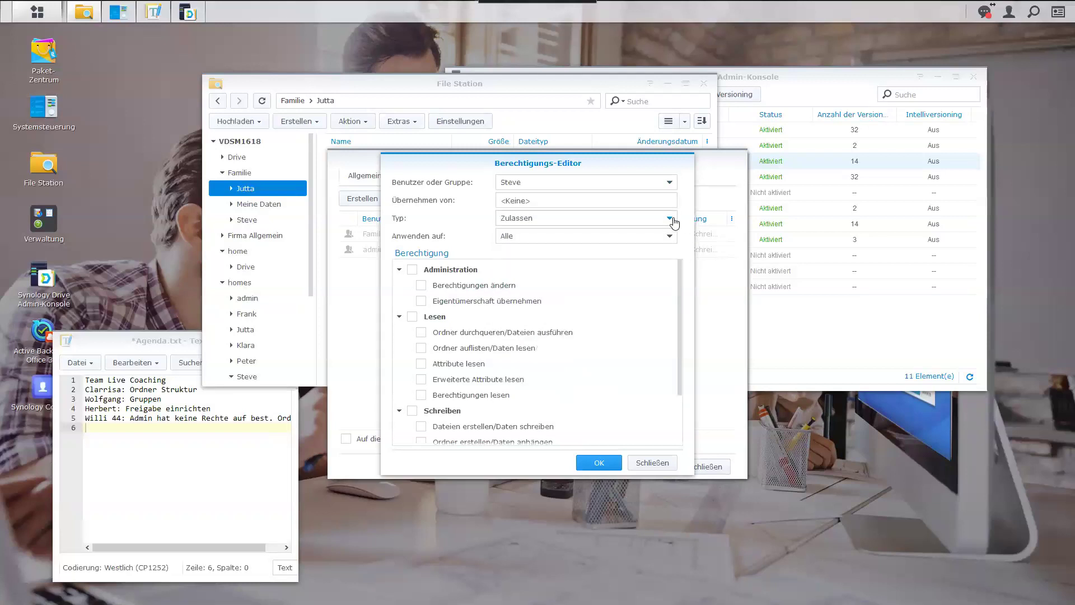
Make Steve's rule Verweigern with full Administration, Lesen and Schreiben rights, and save.
click(674, 223)
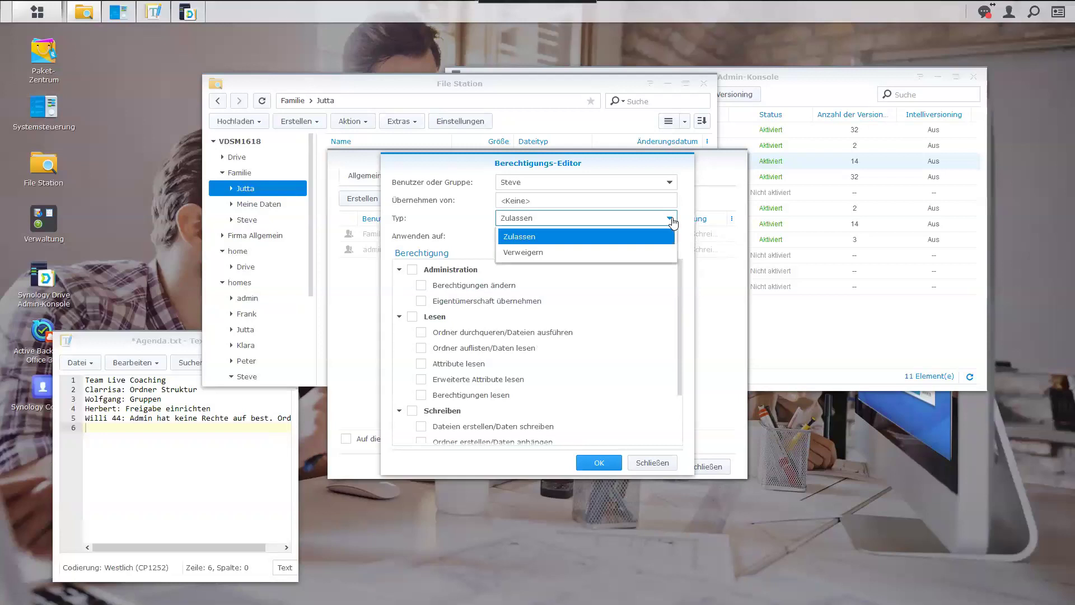
click(505, 253)
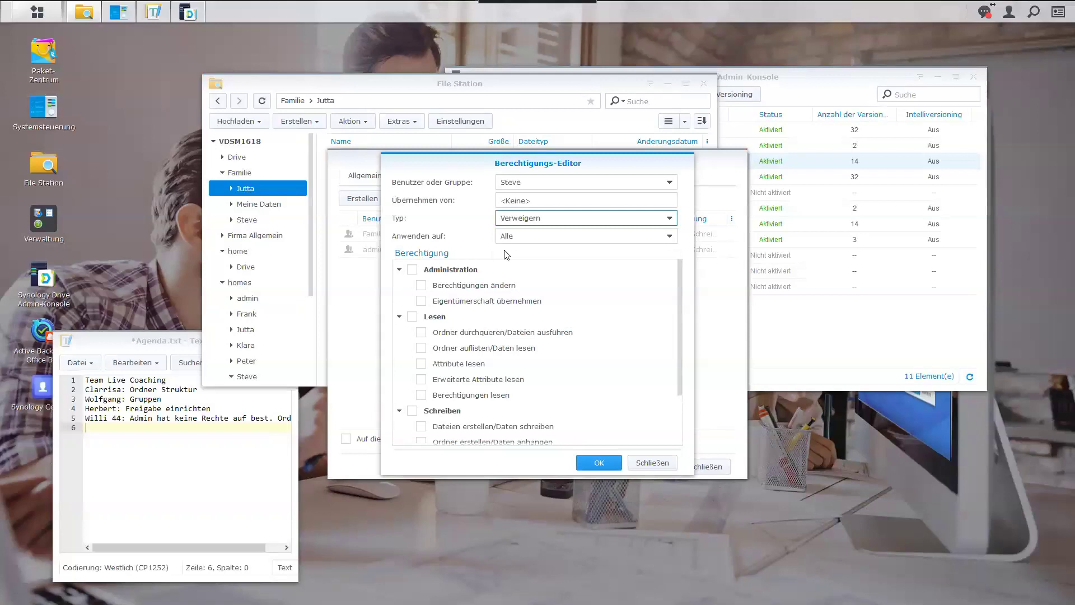
click(412, 269)
click(412, 318)
click(412, 411)
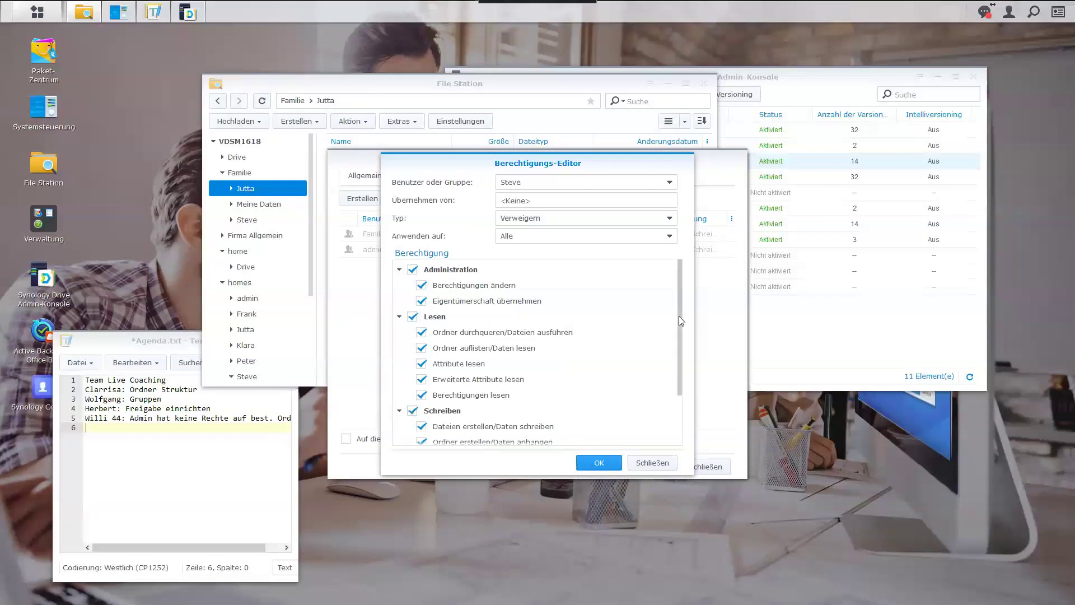
drag(680, 320, 672, 414)
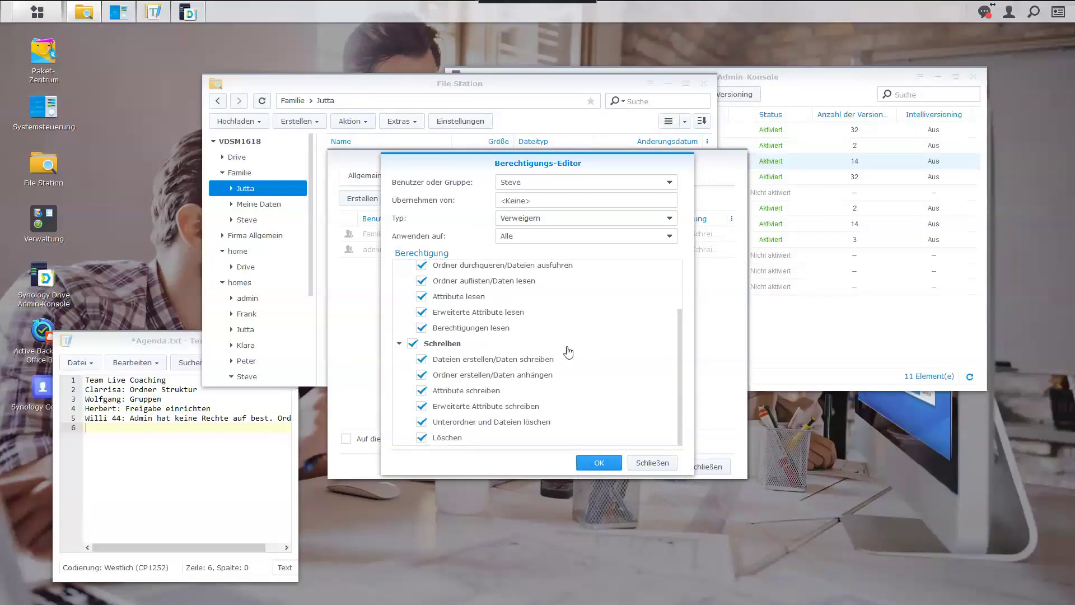
scroll(553, 348, up, 2)
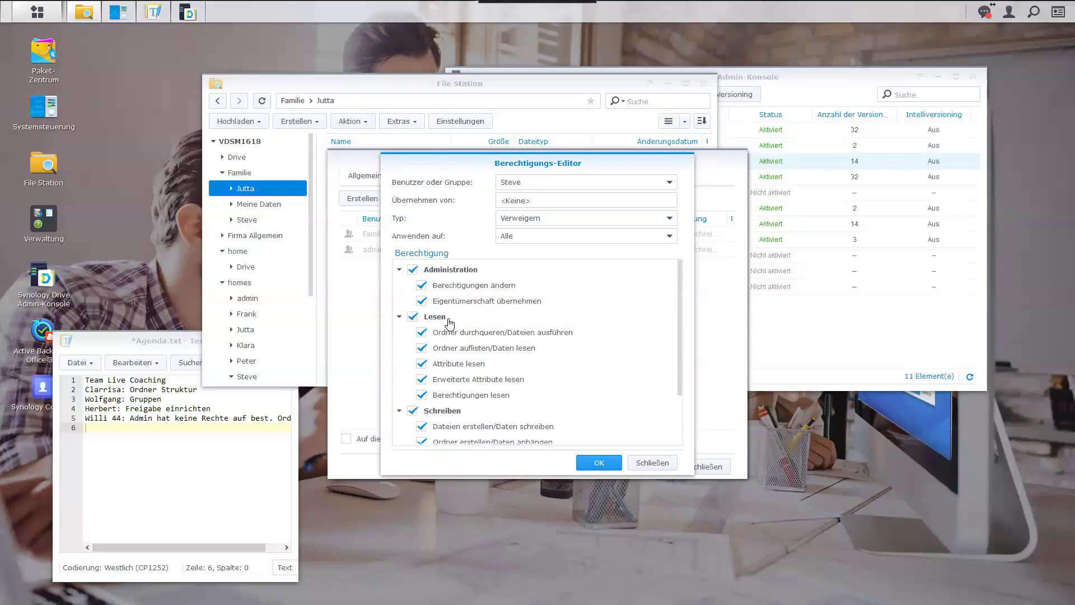
click(602, 464)
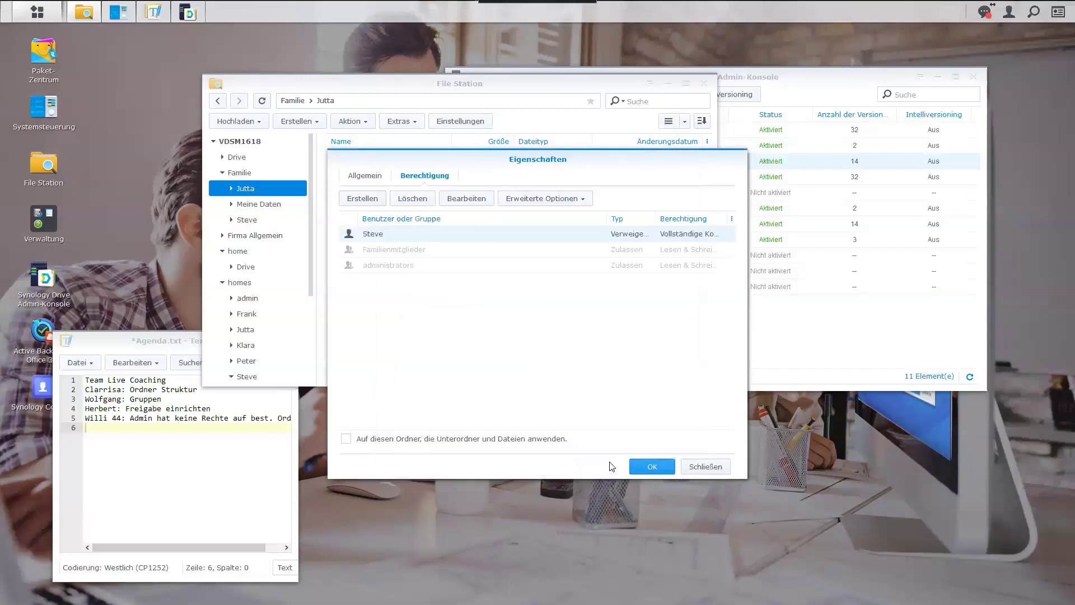
click(653, 467)
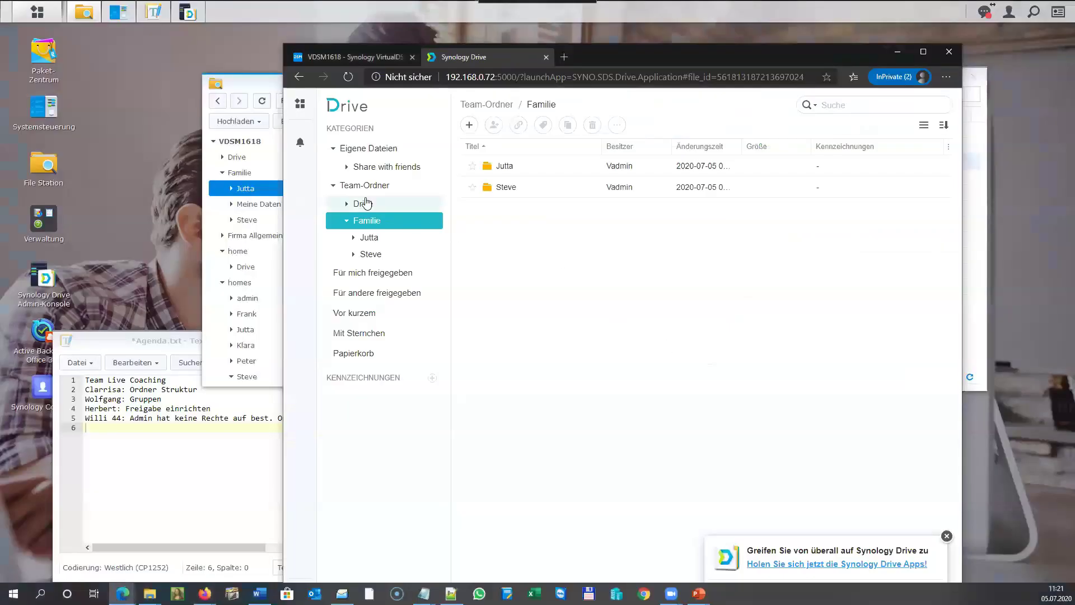
Browse Synology Drive's Team-Ordner to Familie, which lists only Steve, then return to DSM.
click(366, 205)
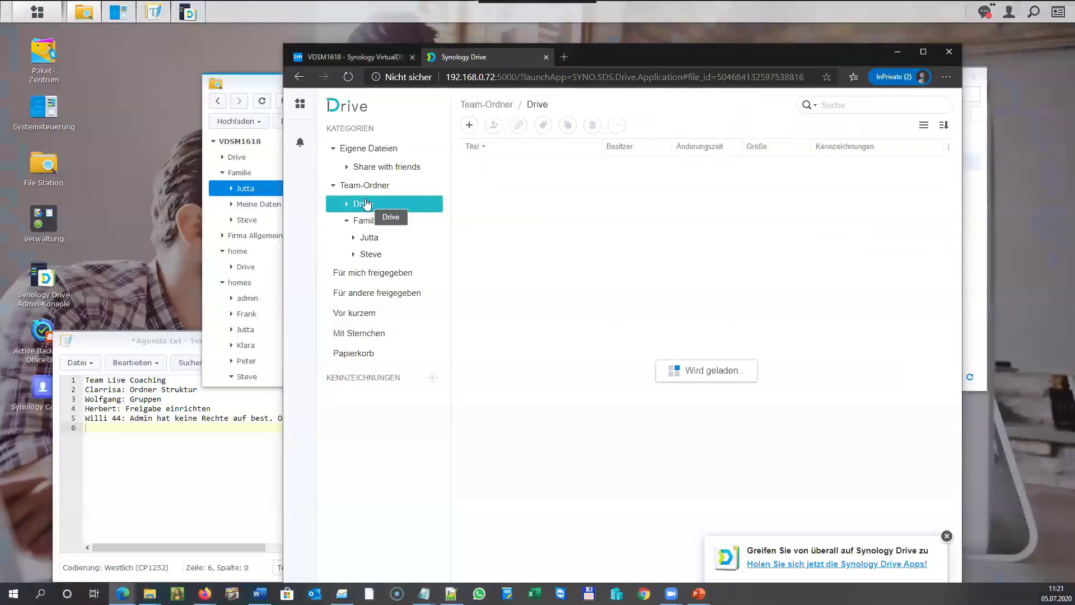
click(365, 186)
click(367, 222)
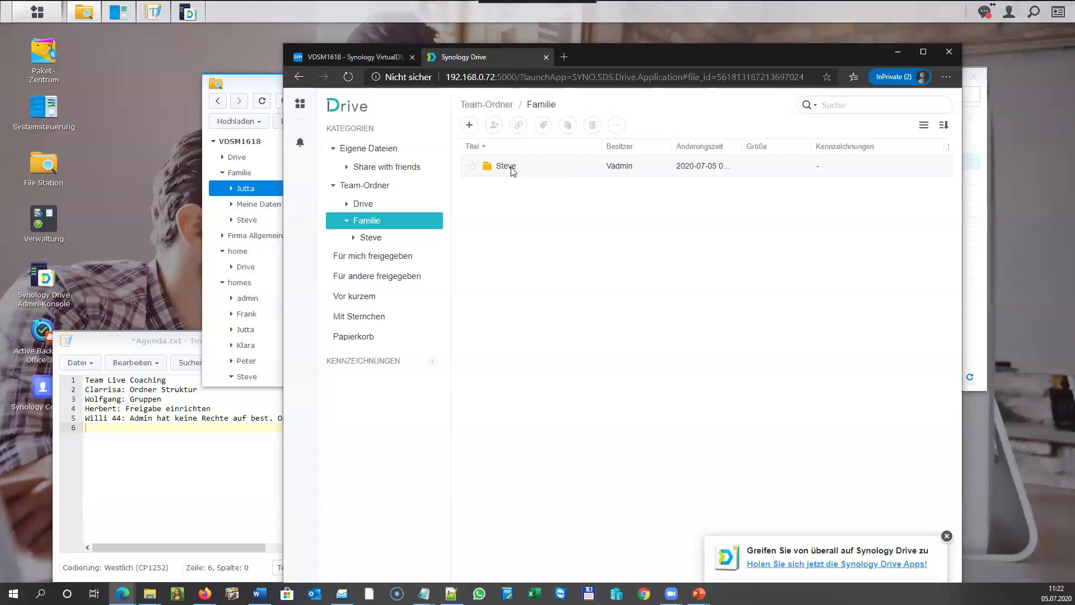
click(218, 496)
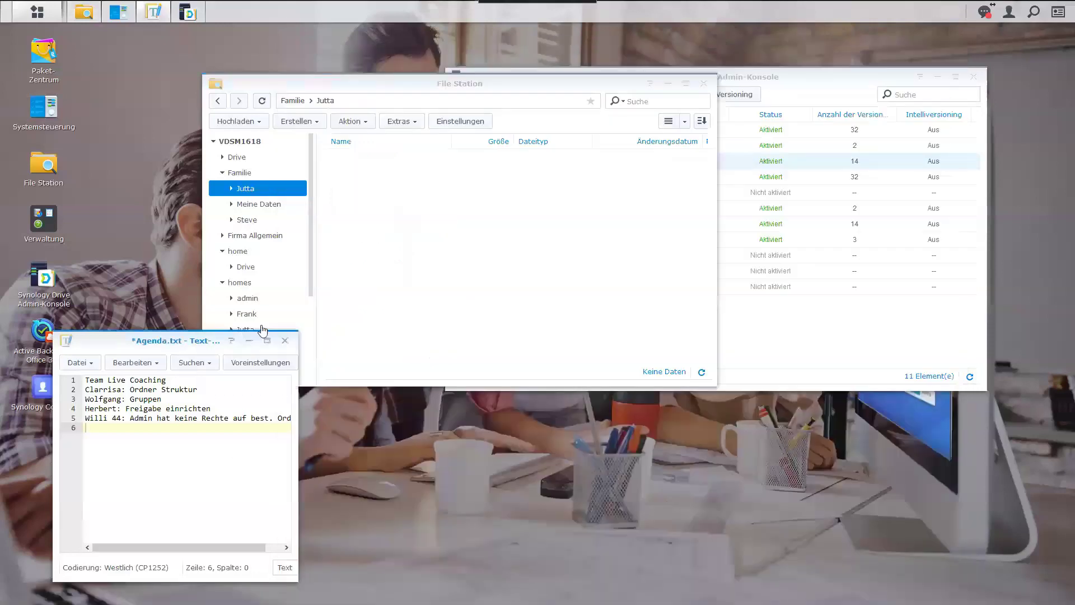
Open the permission settings of Familie › Jutta in File Station.
click(423, 273)
click(239, 173)
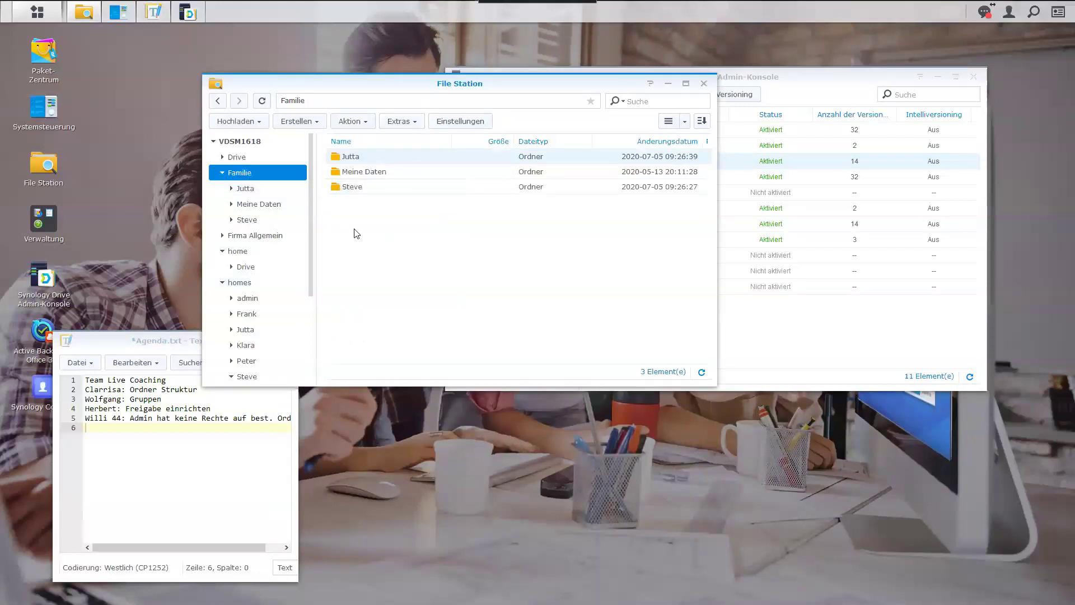
click(246, 188)
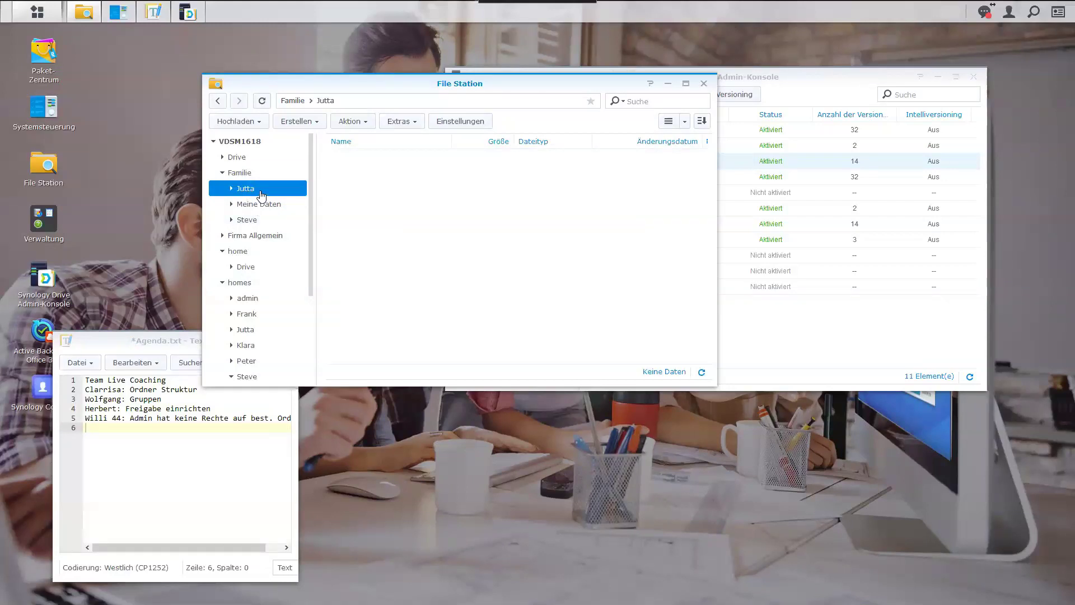
right_click(262, 190)
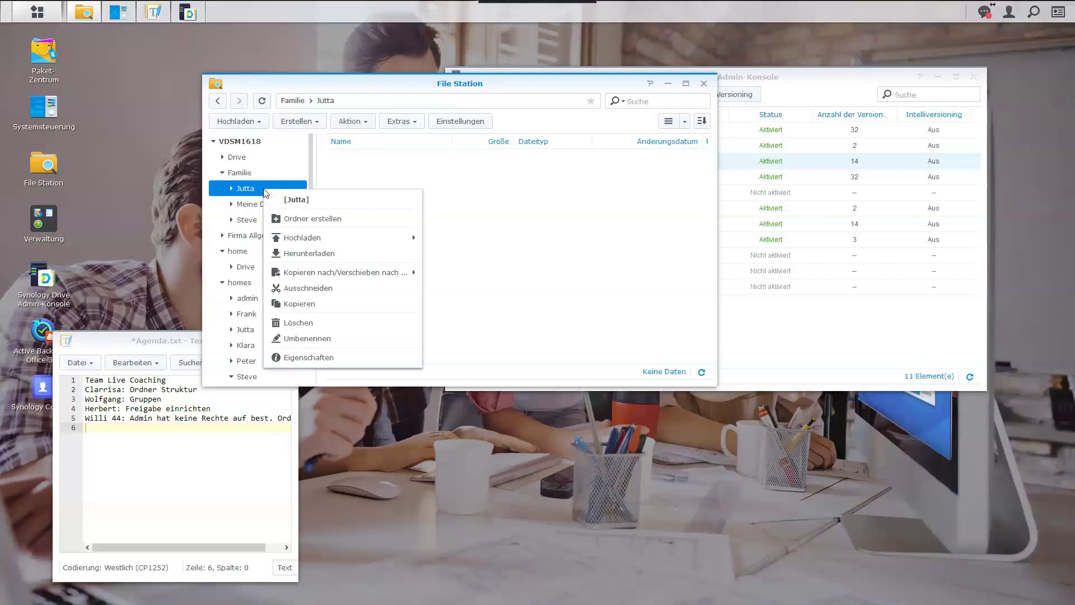
click(289, 359)
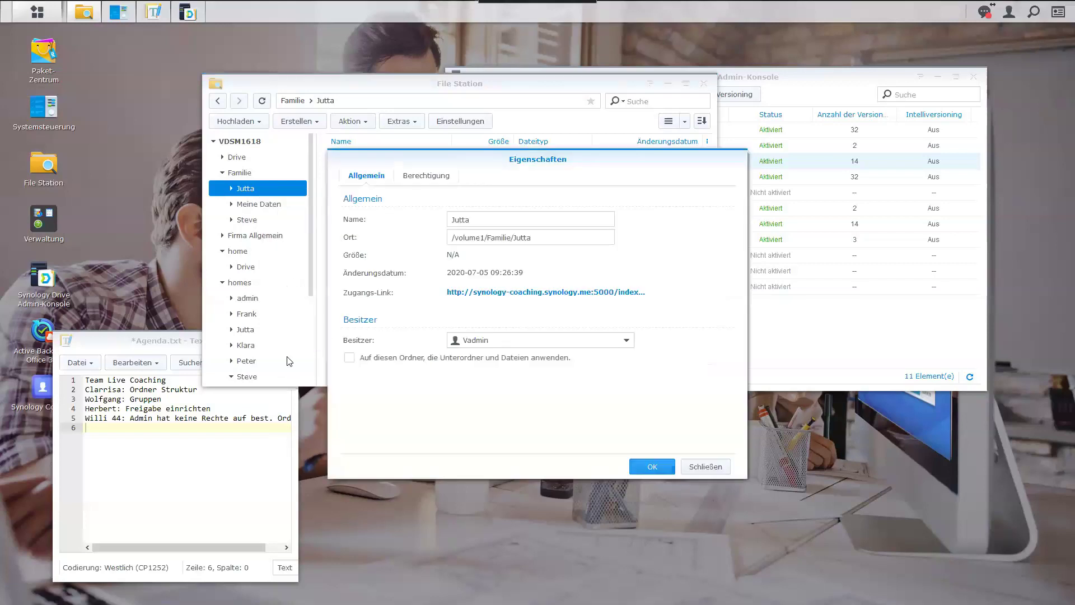
click(430, 177)
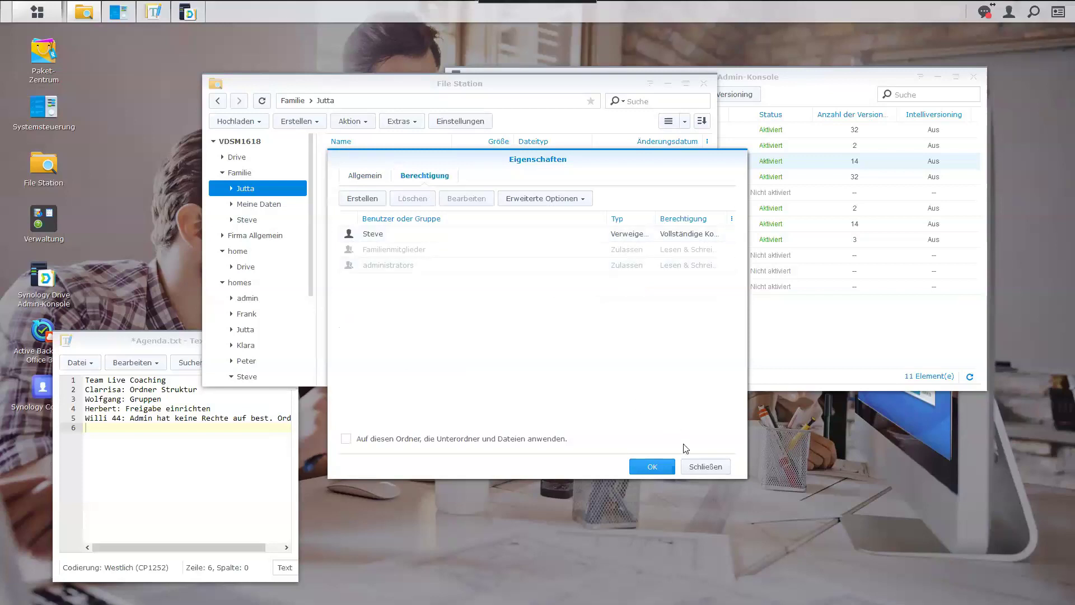
Delete Steve's deny entry, save, and show Control Panel's Benutzer list.
click(481, 235)
click(415, 200)
click(656, 468)
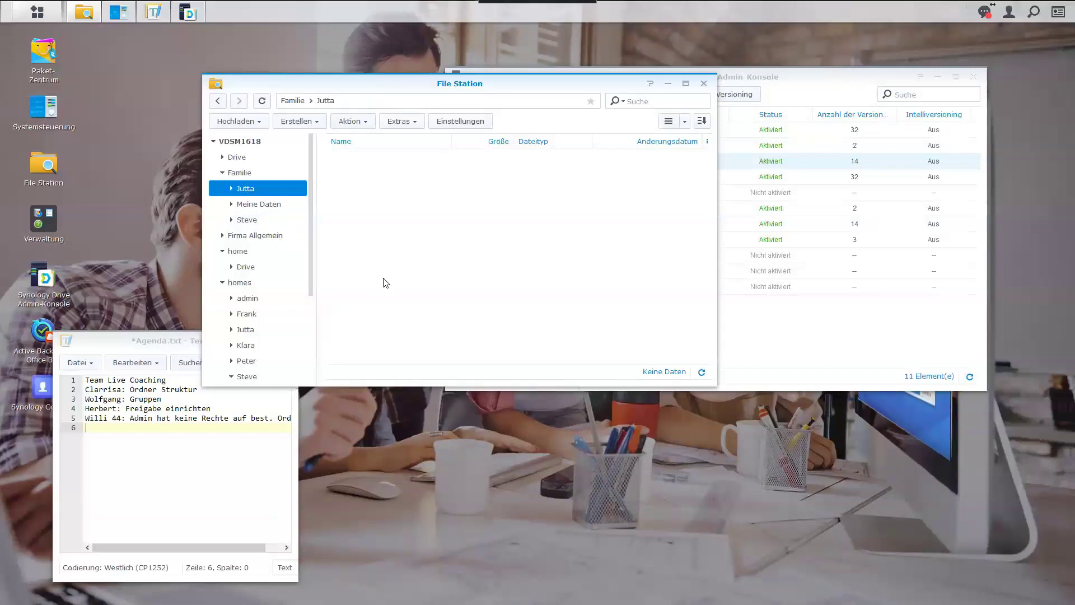
click(115, 12)
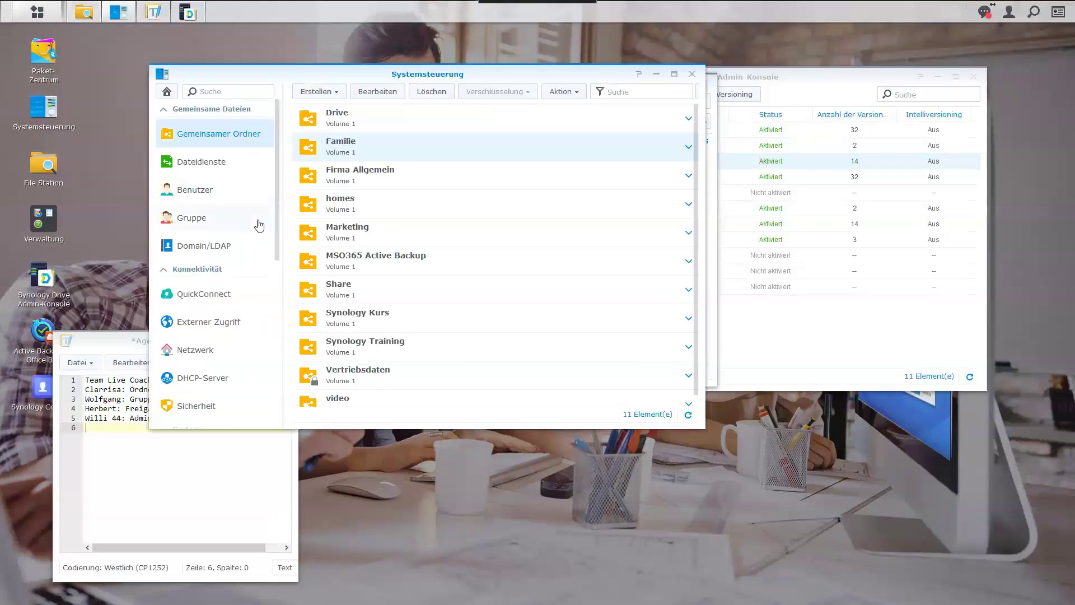
click(207, 191)
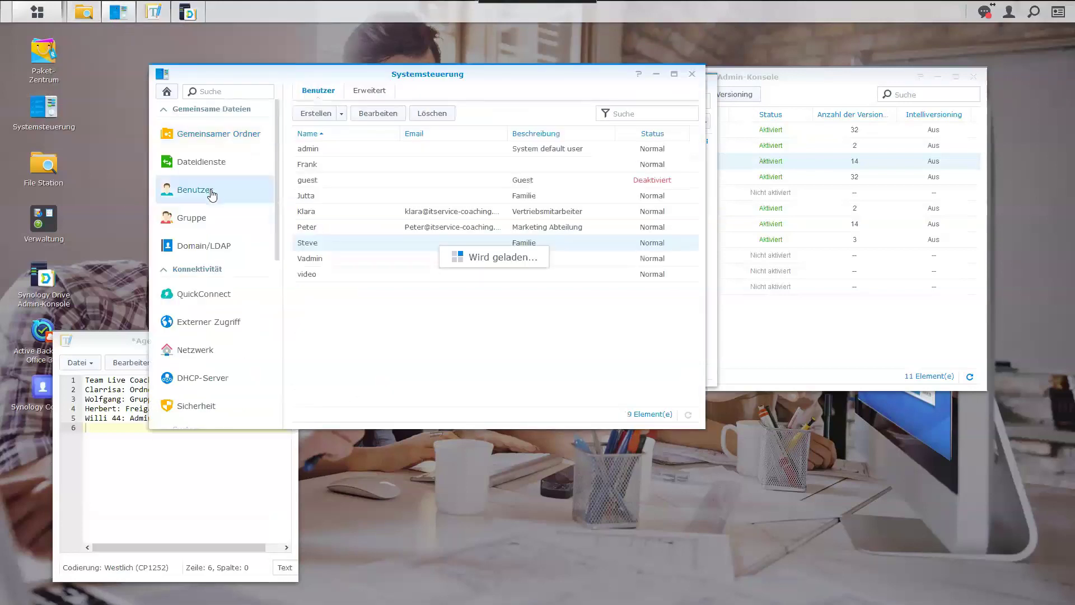
Review the Erweitert user settings down to the user home service on Volume 1.
click(376, 92)
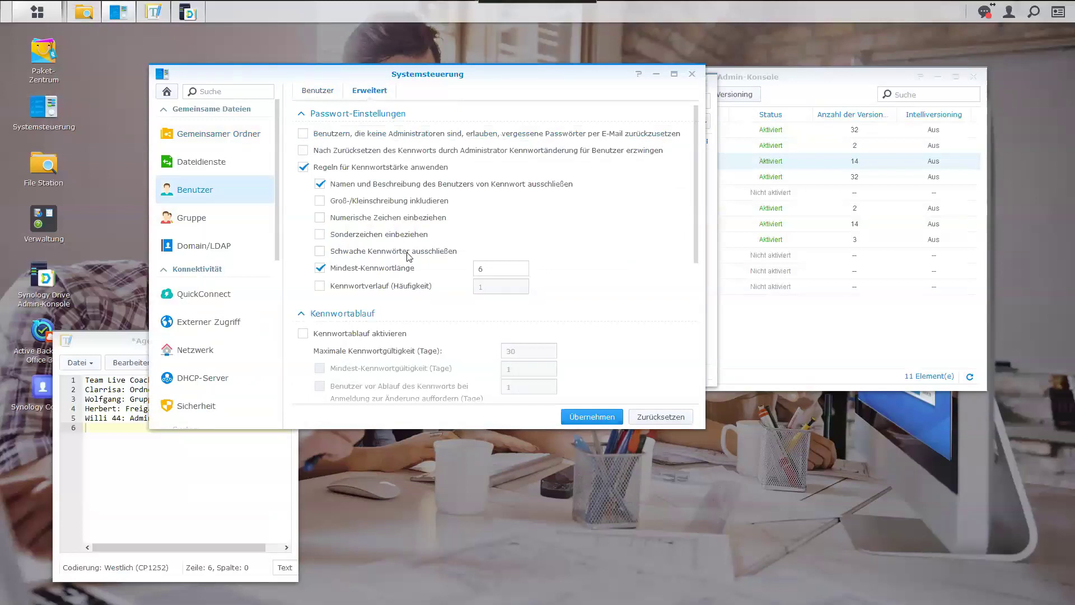
scroll(408, 256, down, 5)
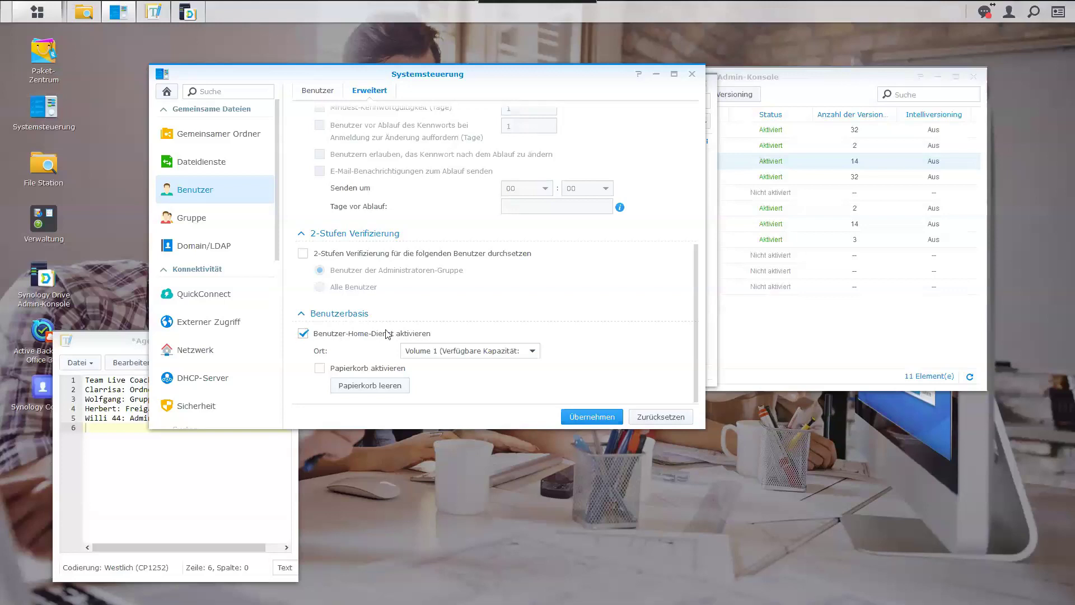
click(692, 75)
In the Drive Admin Console, inspect the Drive and Eigene Dateien team folder entries.
click(822, 73)
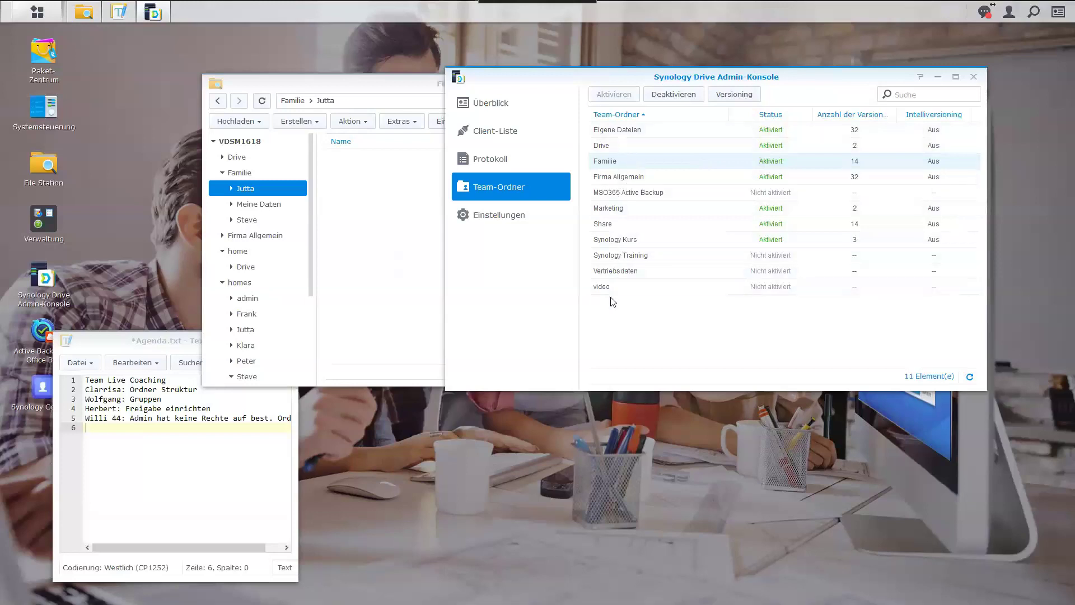
click(615, 146)
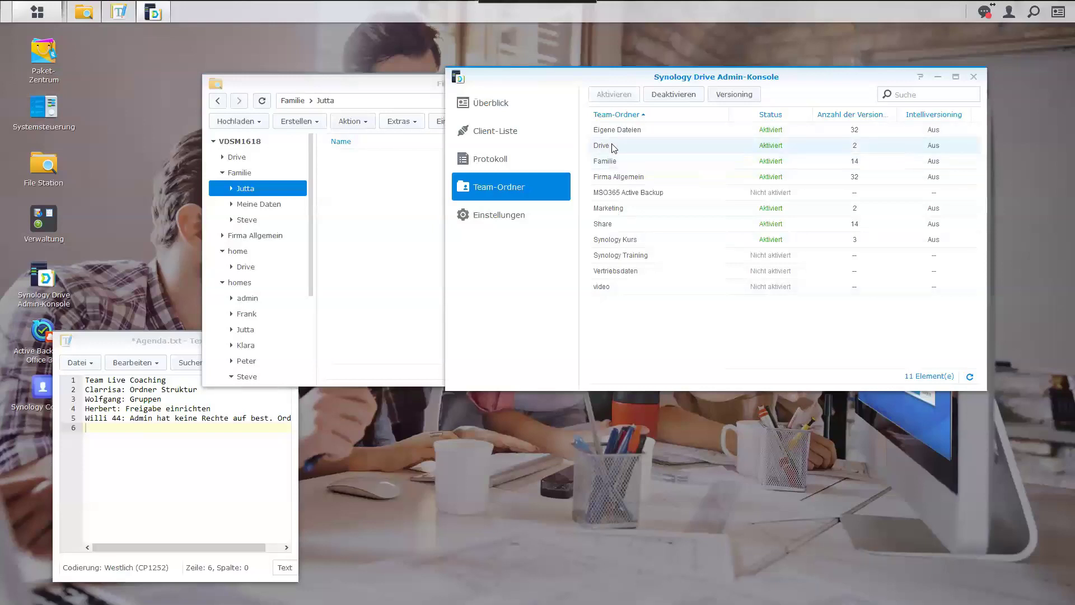
click(619, 132)
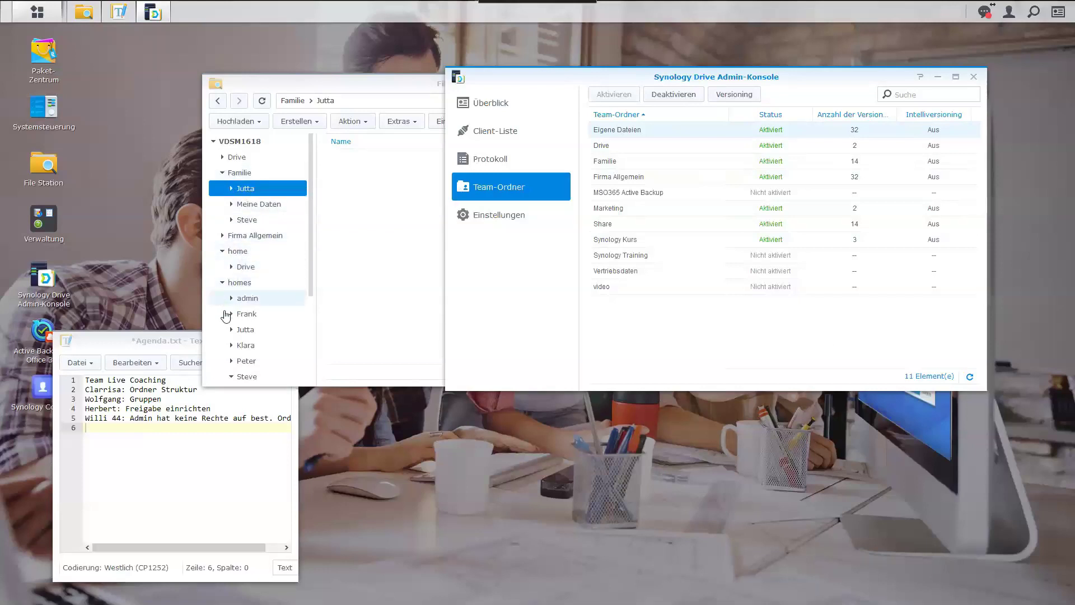
scroll(247, 336, down, 3)
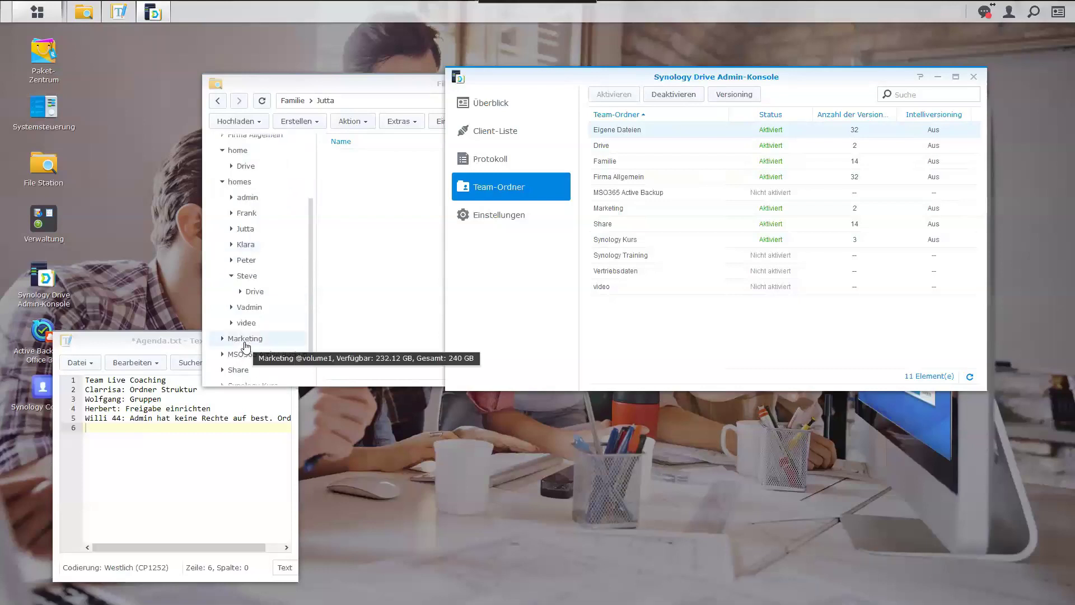
click(246, 276)
Open homes › Steve › Drive, then bring the Agenda.txt notes forward.
click(253, 292)
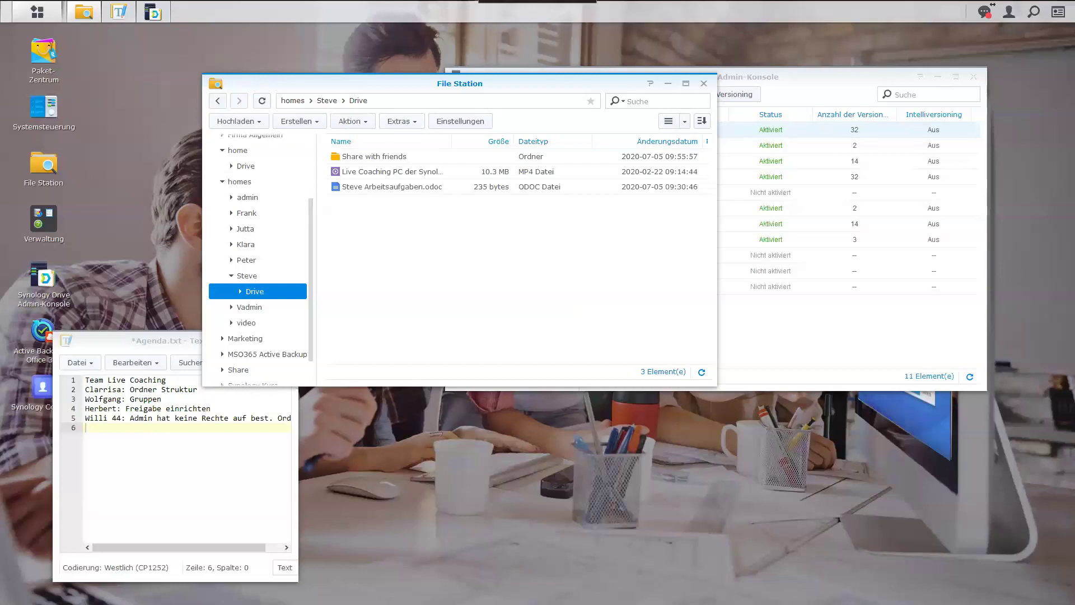
click(108, 427)
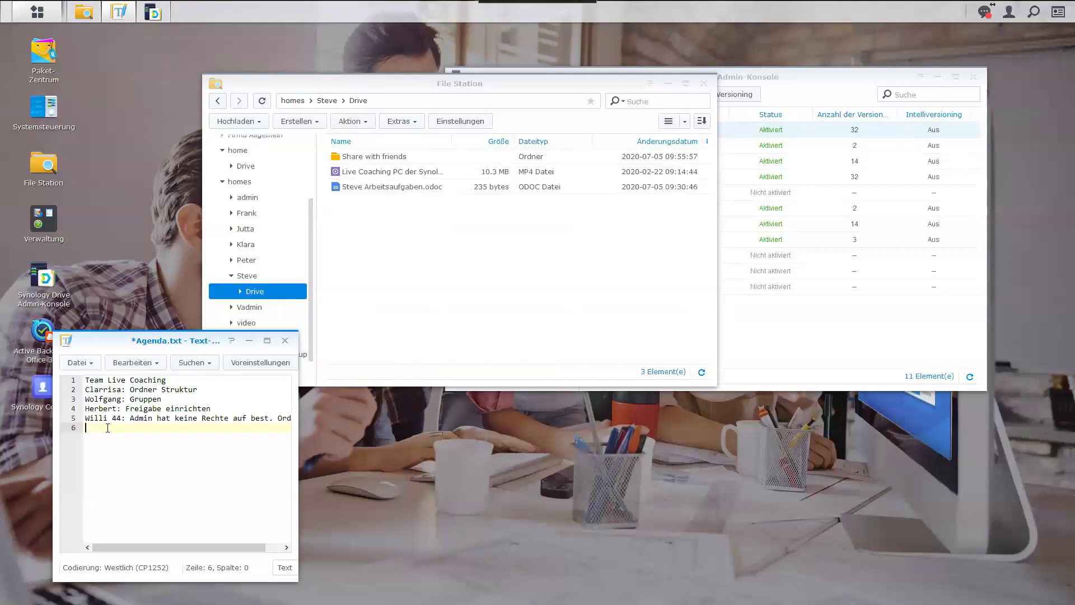
Add the line 'Werner: Share with friends' to Agenda.txt.
text(Werner:)
text(Share)
text( with f)
text(ri)
text(eng)
key(BackSpace)
text(ds)
Return to Synology Drive in the browser and open Eigene Dateien.
mouse_move(151, 15)
key(alt+Tab)
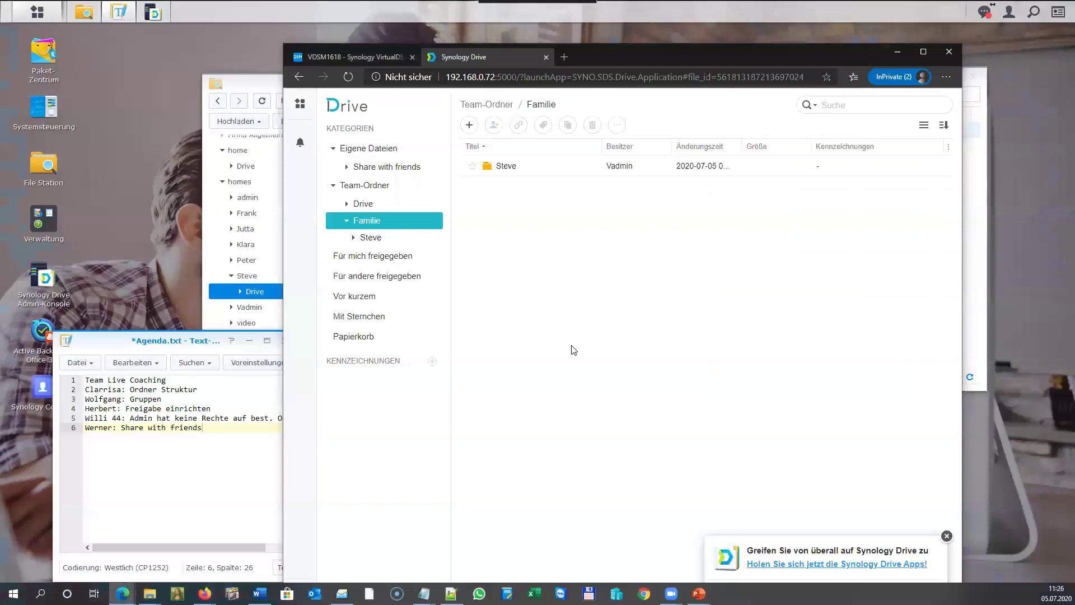
click(394, 149)
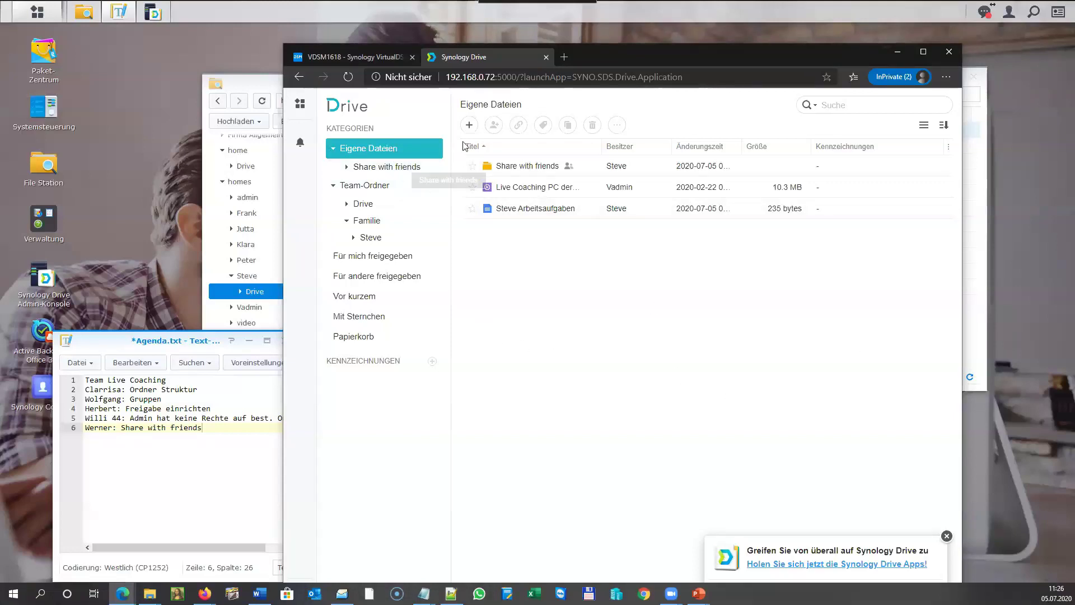
Open the Teilen dialog for the Werner (Vadmin) folder inside Share with friends.
click(469, 124)
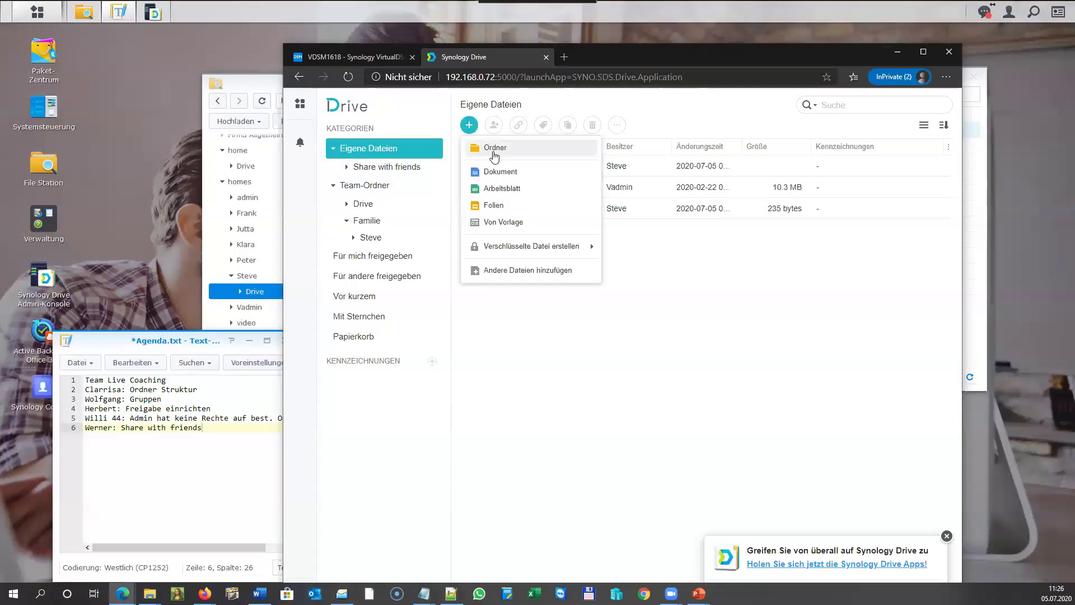
click(723, 303)
click(402, 173)
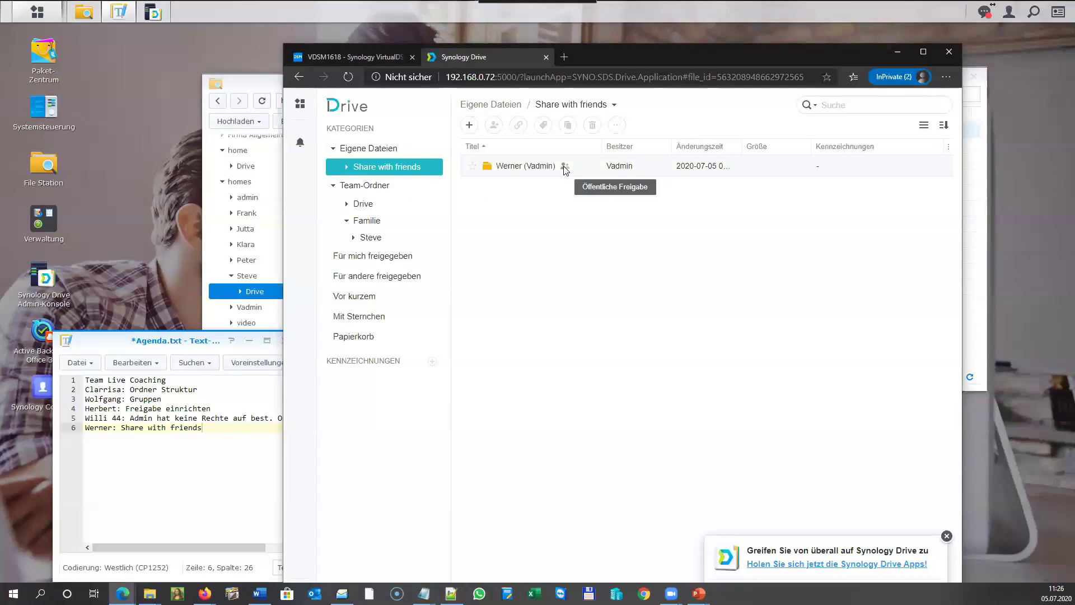
click(541, 166)
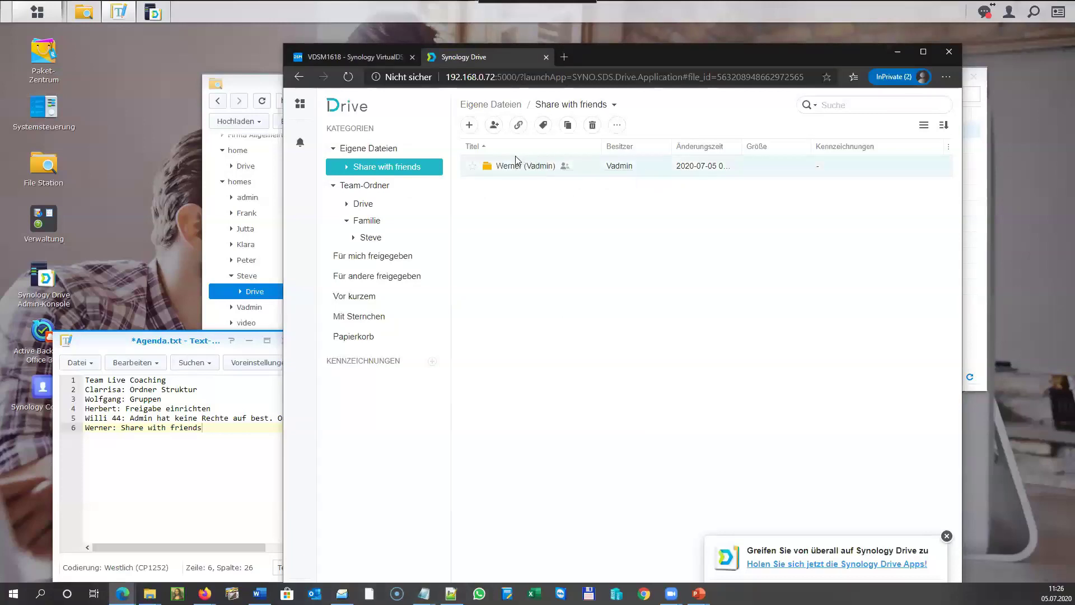
click(495, 126)
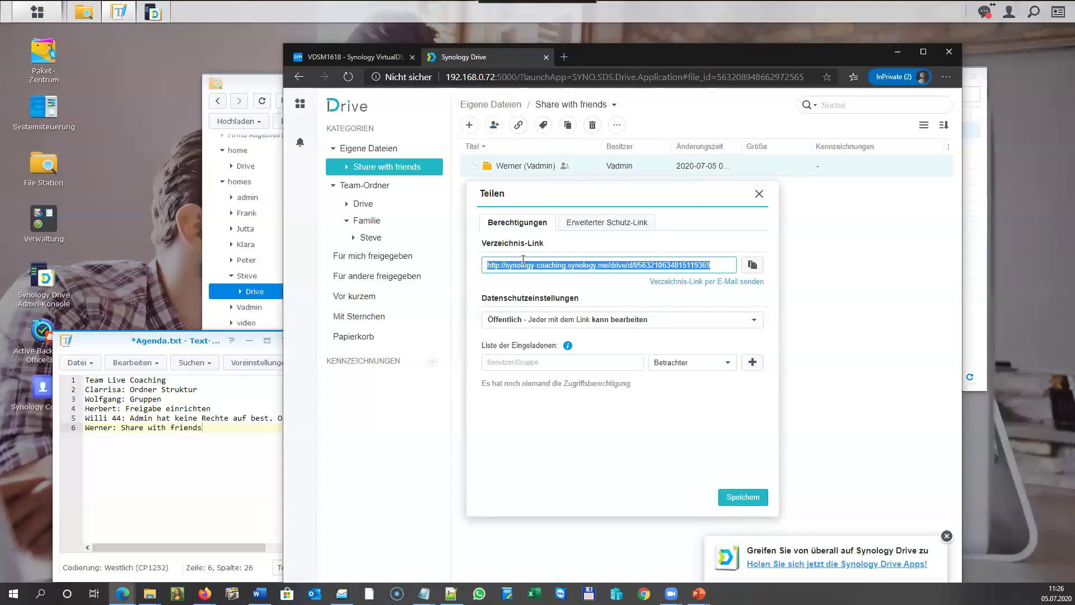
click(515, 362)
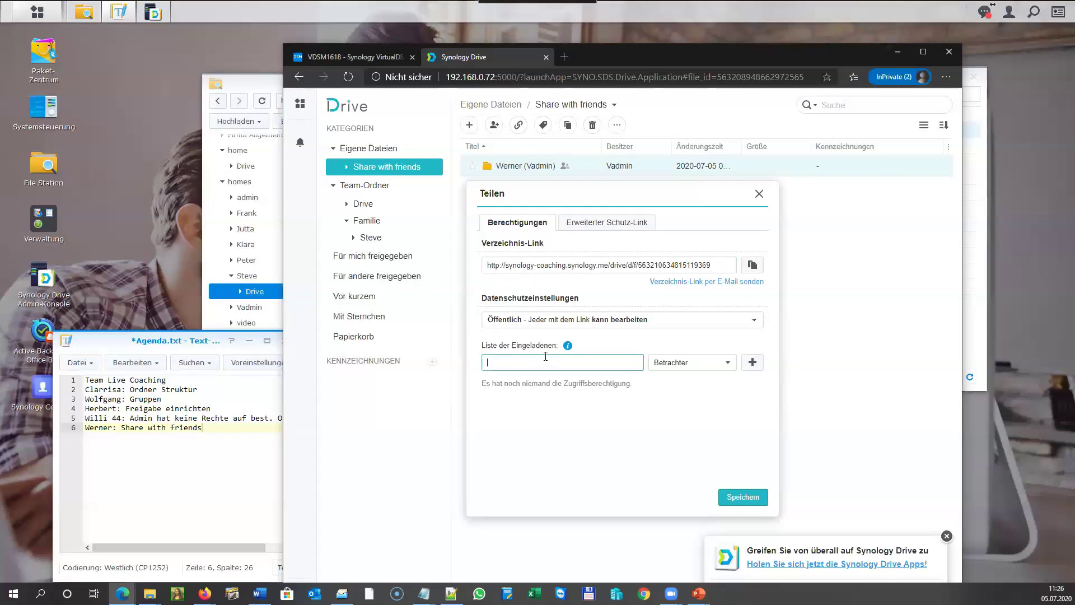
Keep the share Privat with Betrachter as invitee role, and view the Erweiterter Schutz-Link settings.
click(549, 321)
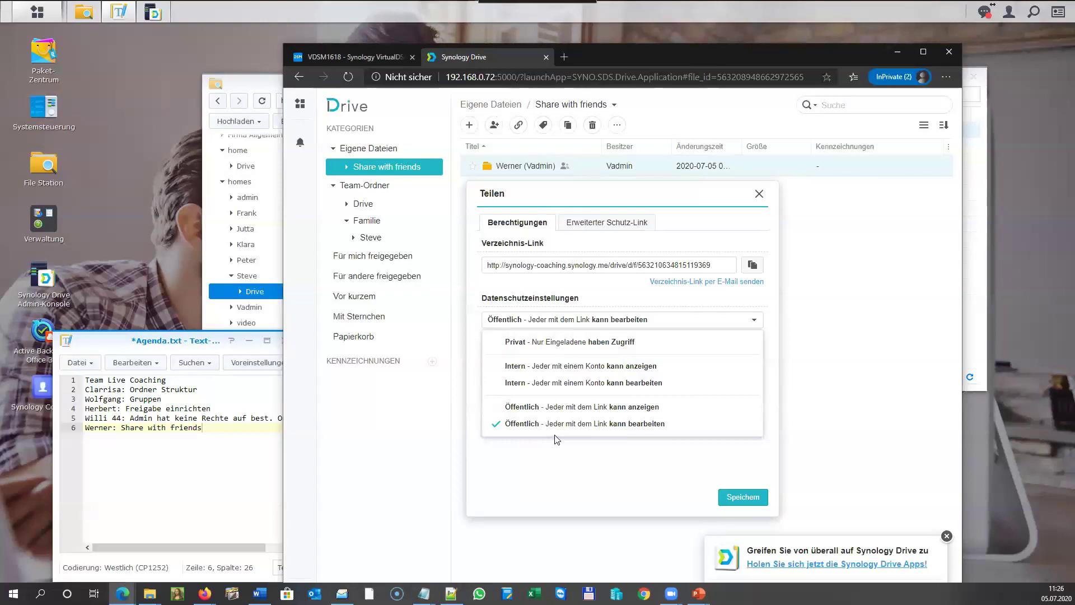
click(562, 346)
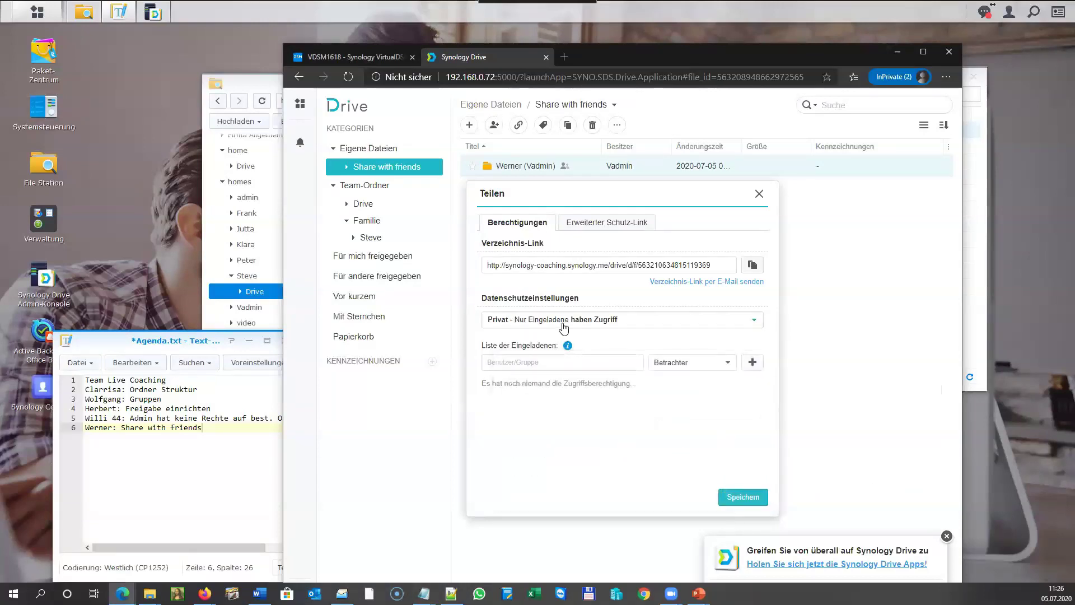
click(563, 324)
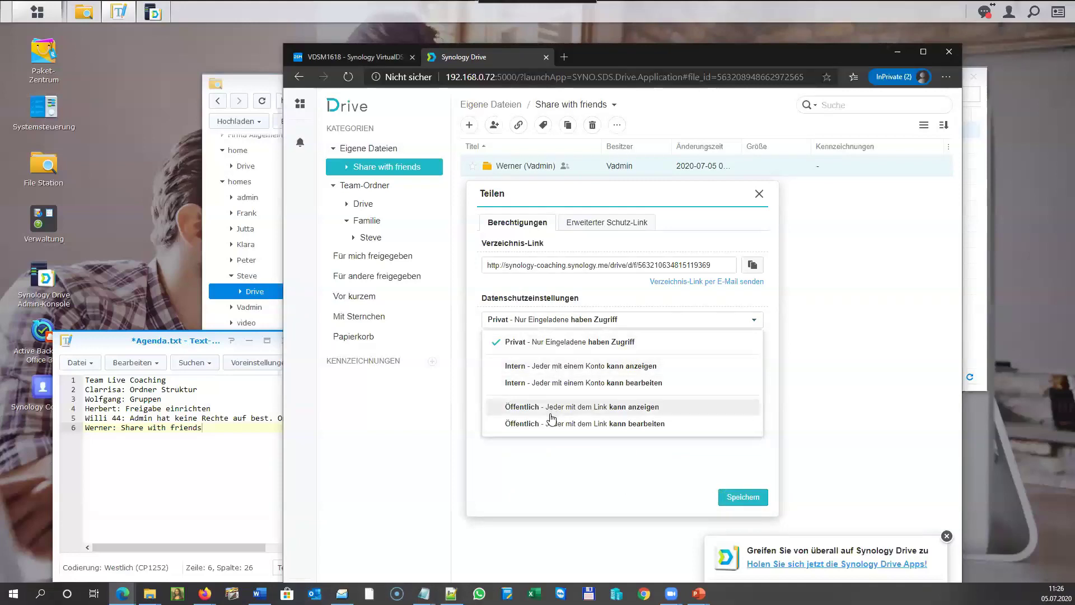
click(538, 471)
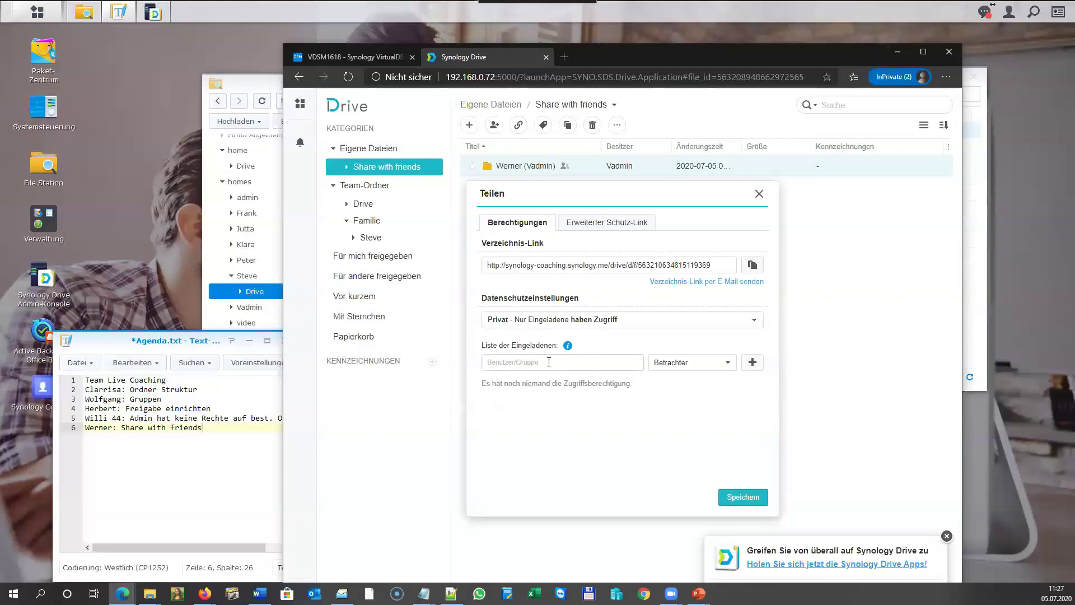
click(729, 363)
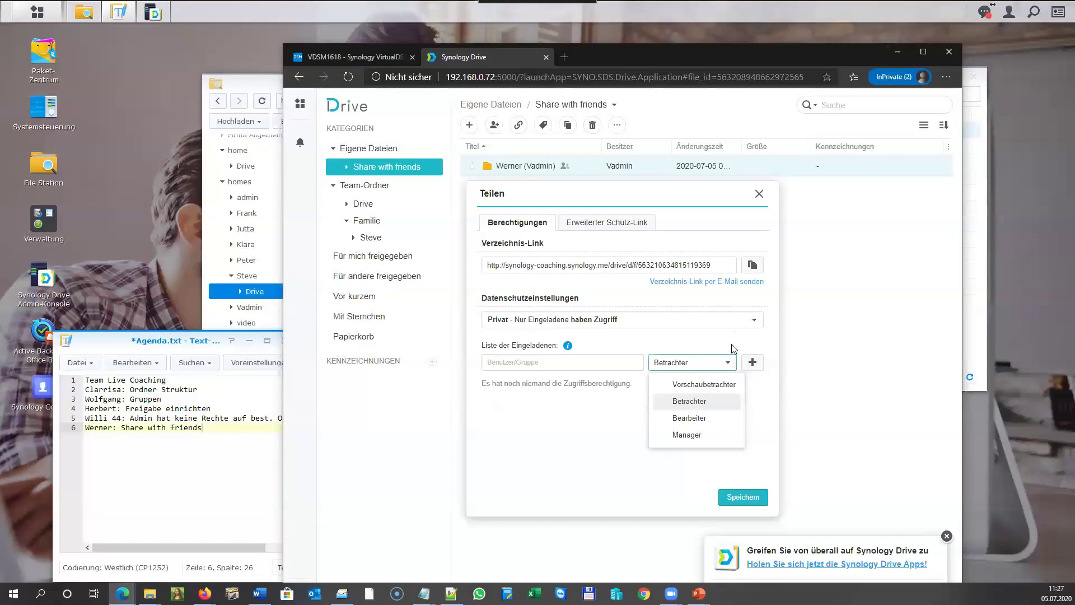
click(731, 348)
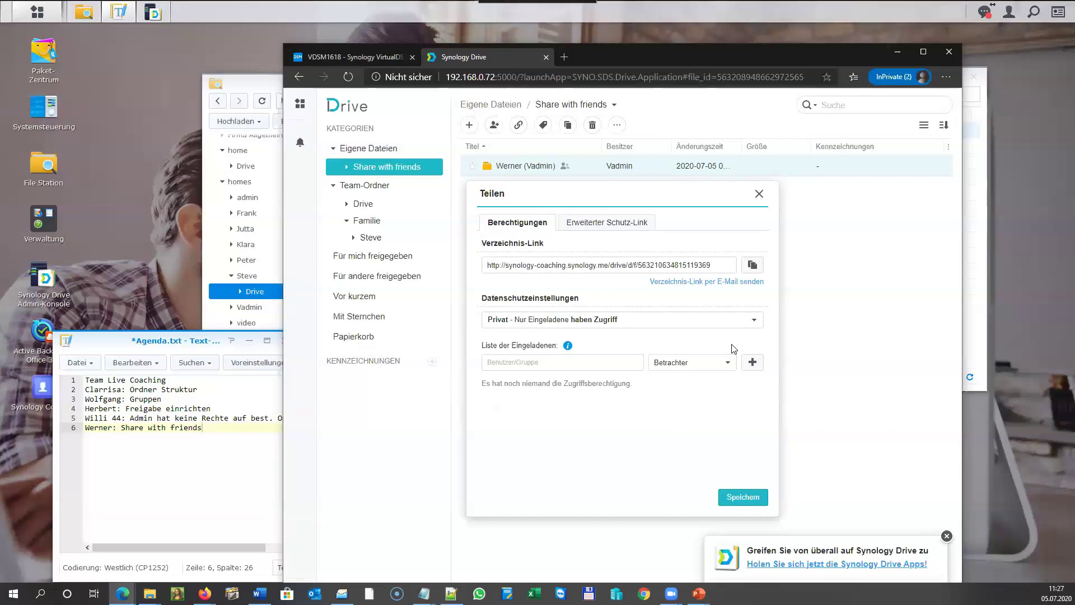
click(604, 225)
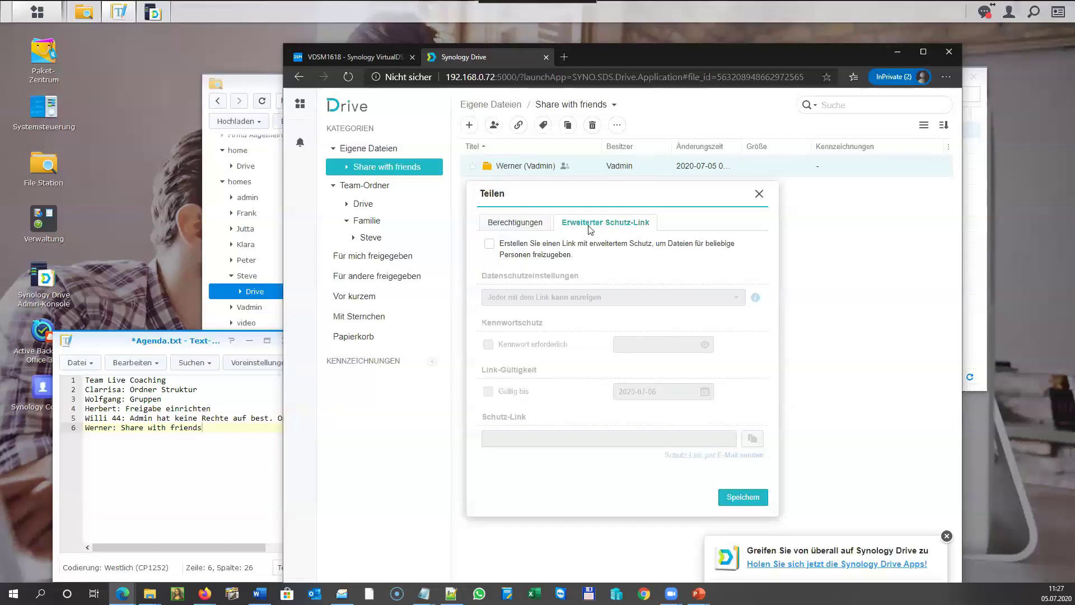
Enable an advanced protected link limited to 'anyone with the link can view', and tick password required.
click(489, 244)
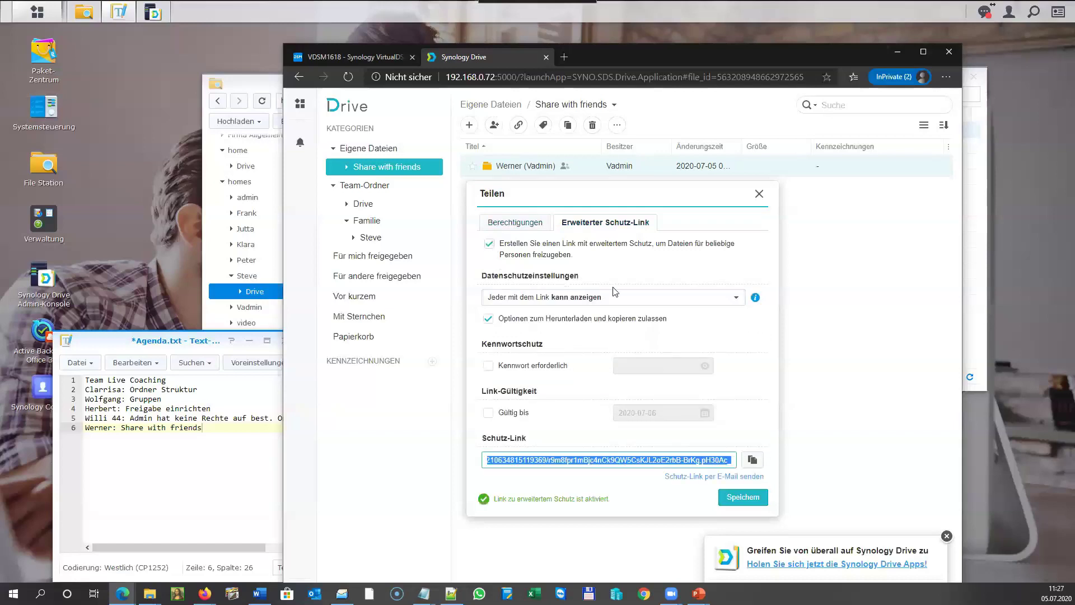
click(735, 298)
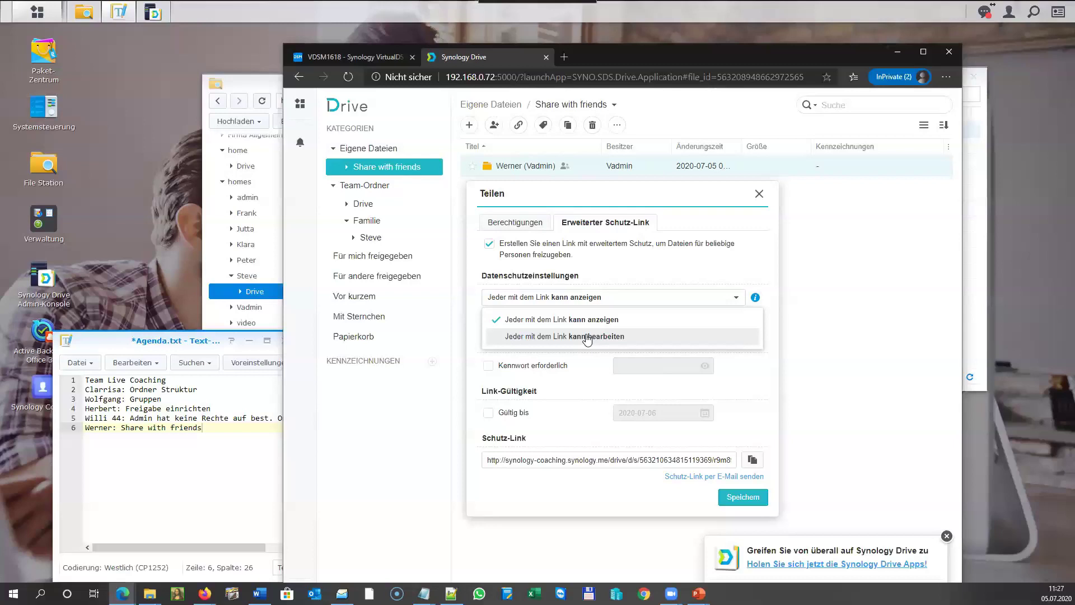
click(587, 336)
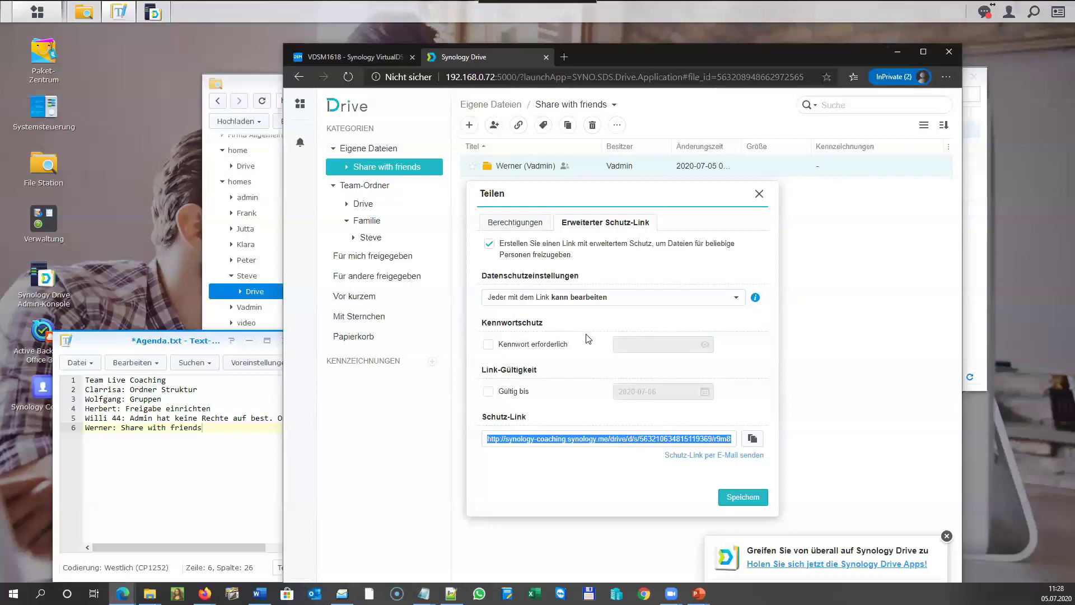
click(735, 300)
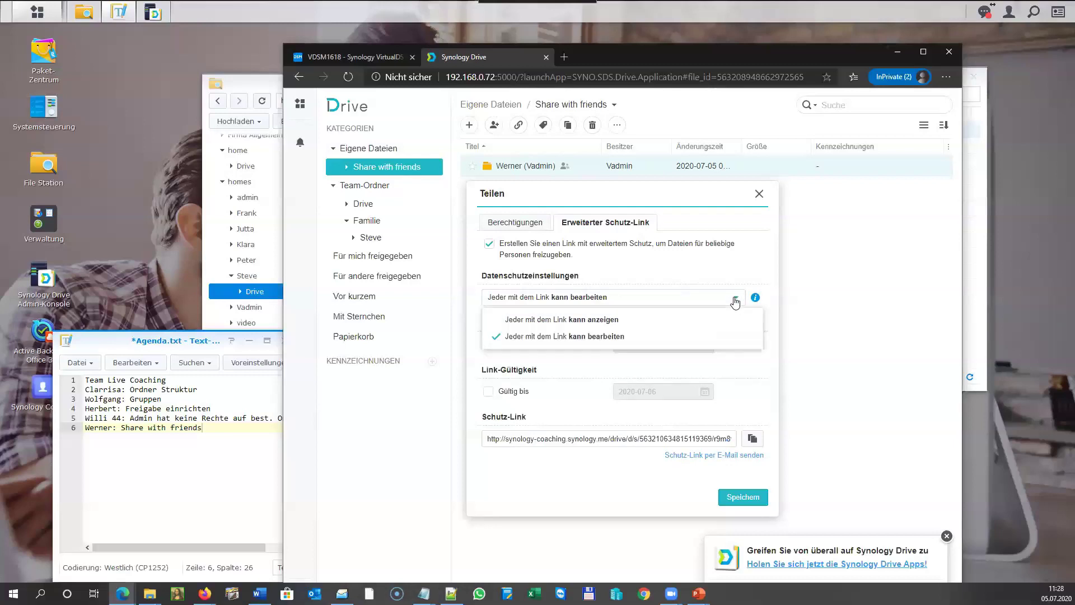
click(616, 320)
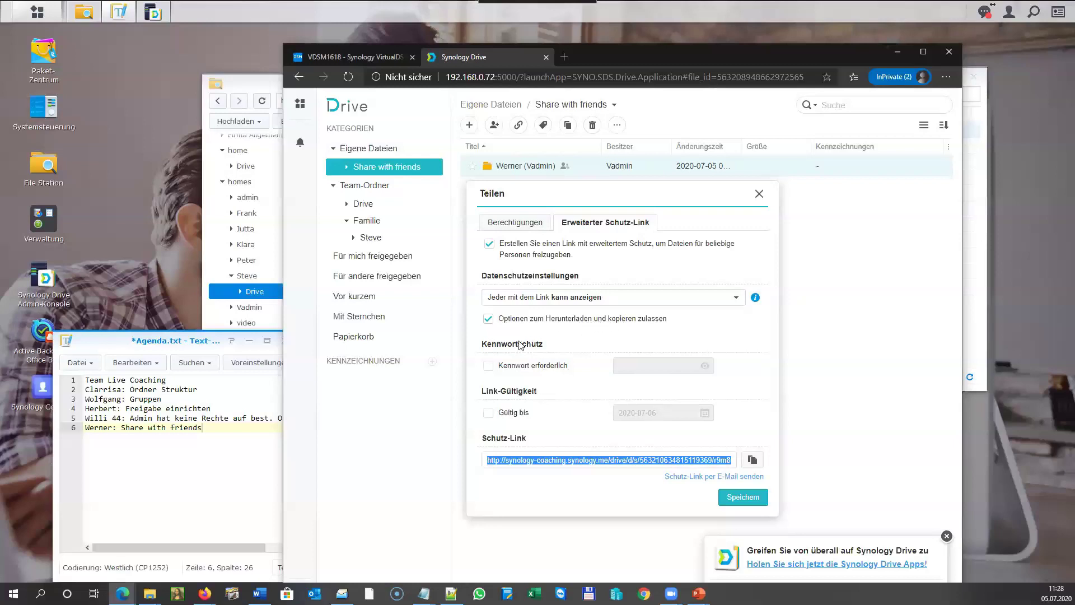
click(489, 365)
Enter the link password and set the expiry date to 2020-07-06.
click(641, 365)
text(s••••••••)
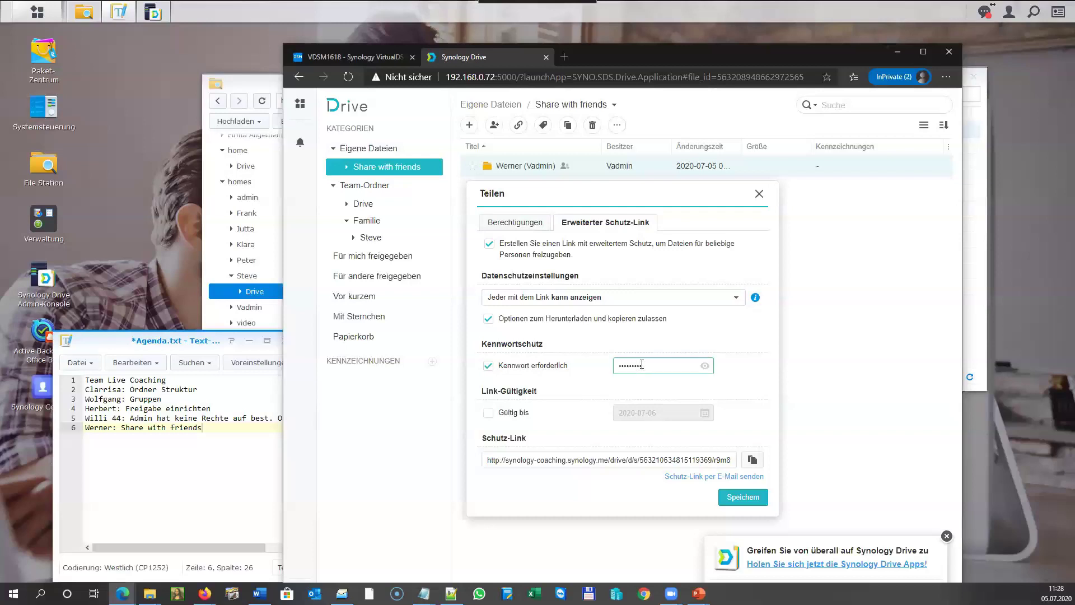
key(BackSpace)
key(BackSpace)
key(BackSpace)
key(BackSpace)
key(BackSpace)
key(BackSpace)
key(BackSpace)
key(BackSpace)
key(BackSpace)
text(••••••••)
click(489, 415)
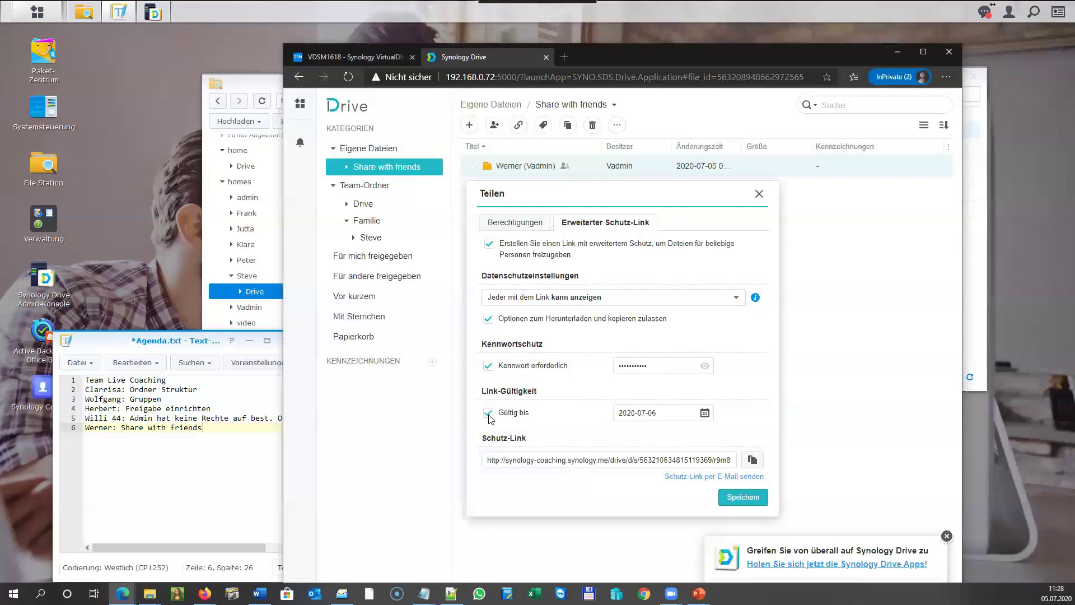
click(705, 414)
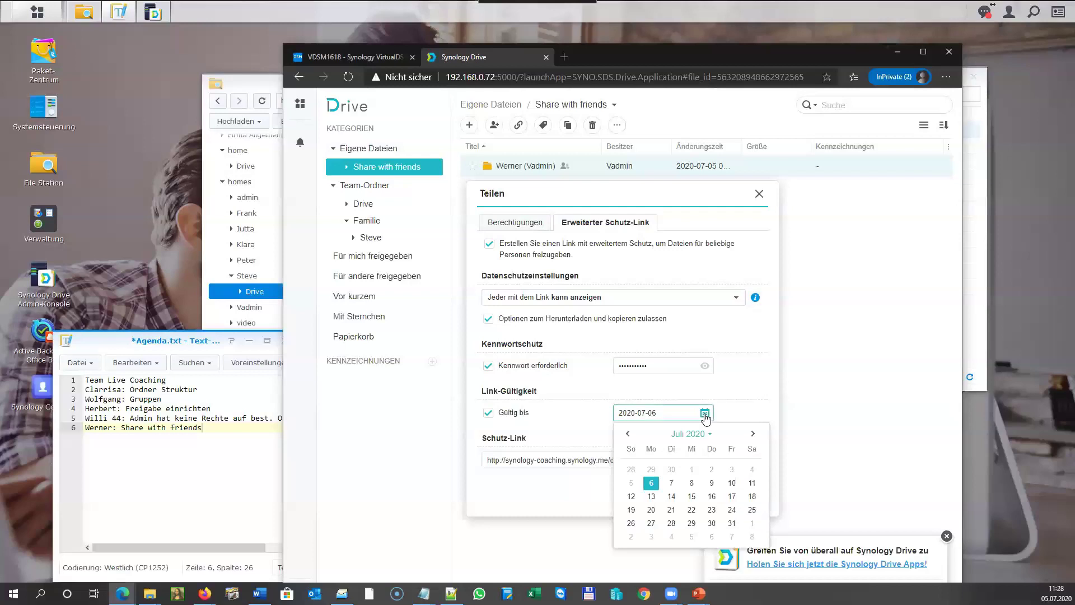
click(753, 396)
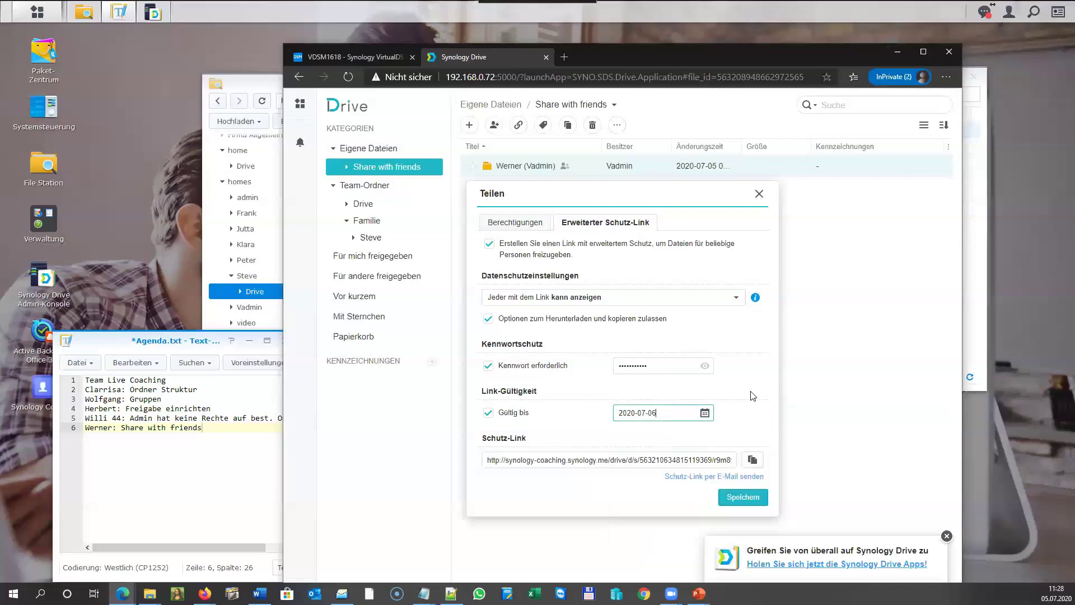
Select the generated Schutz-Link address and switch to the full-screen browser.
click(627, 454)
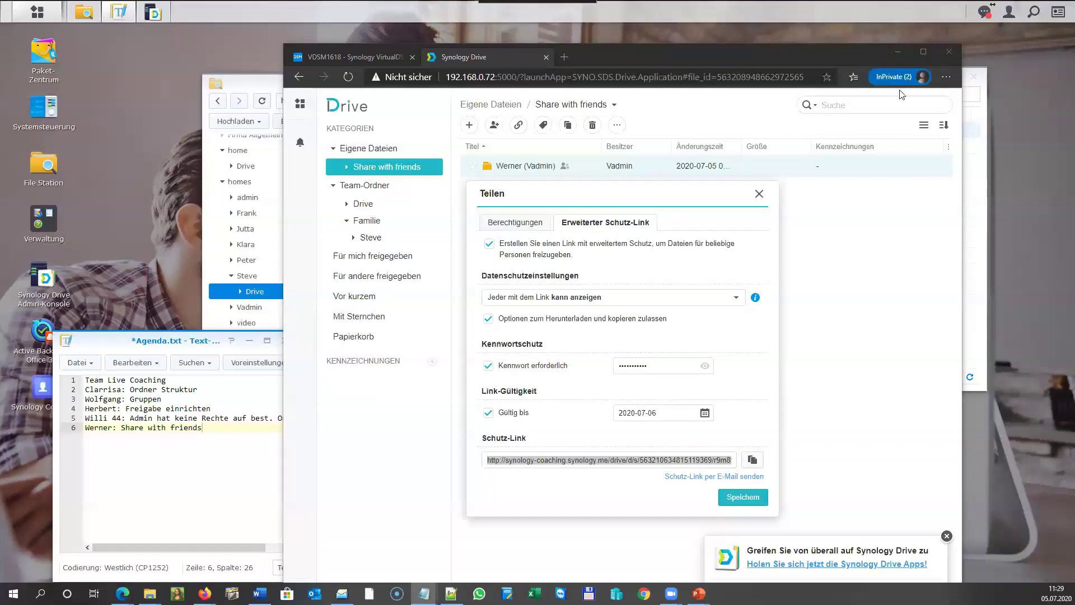
mouse_move(1060, 6)
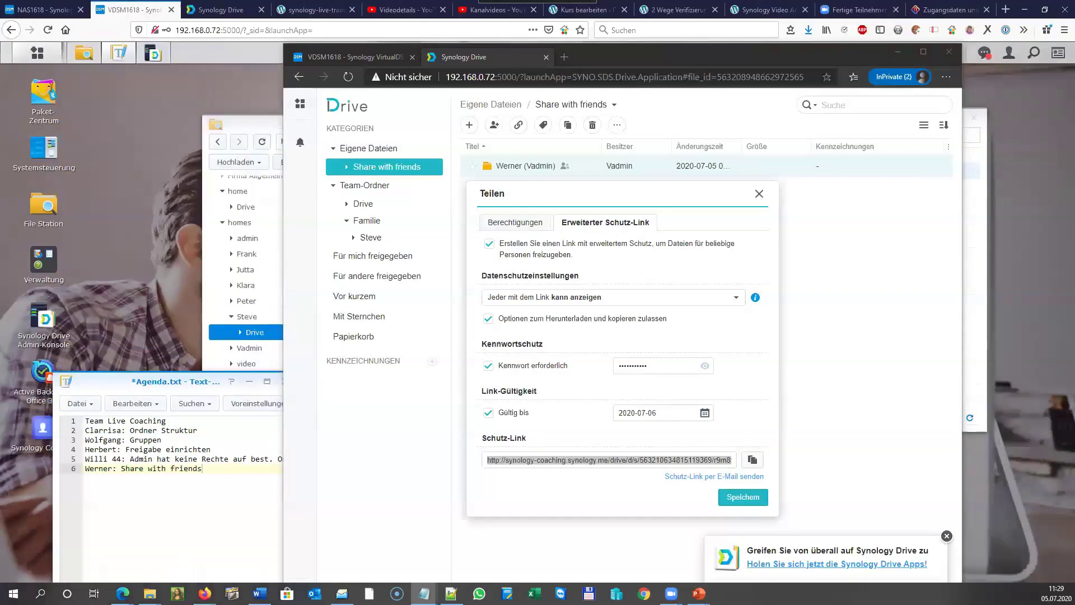
click(515, 460)
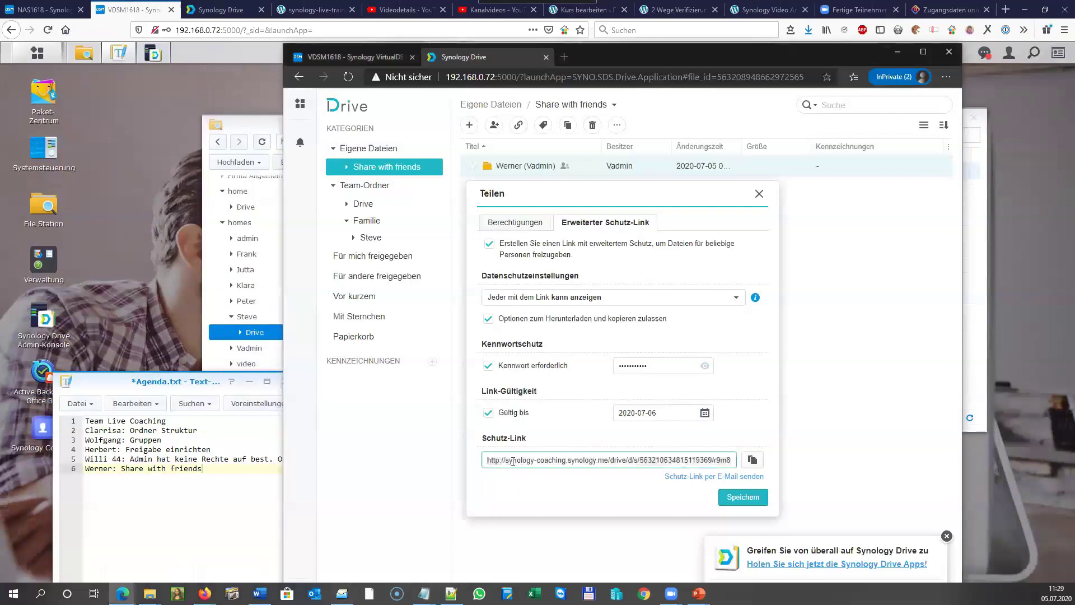
drag(506, 461, 613, 455)
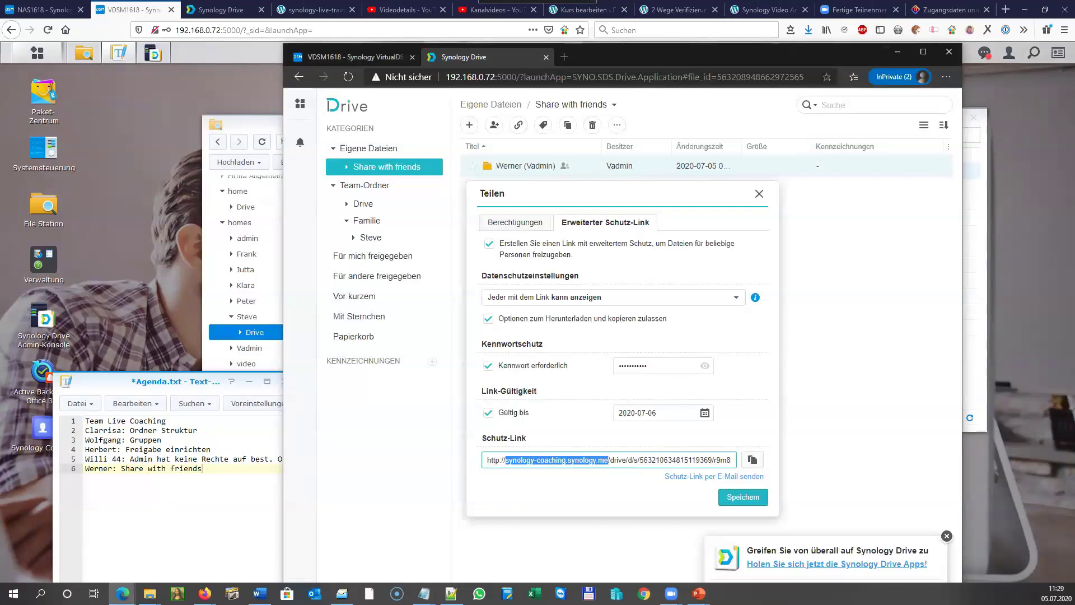
key(alt+Tab)
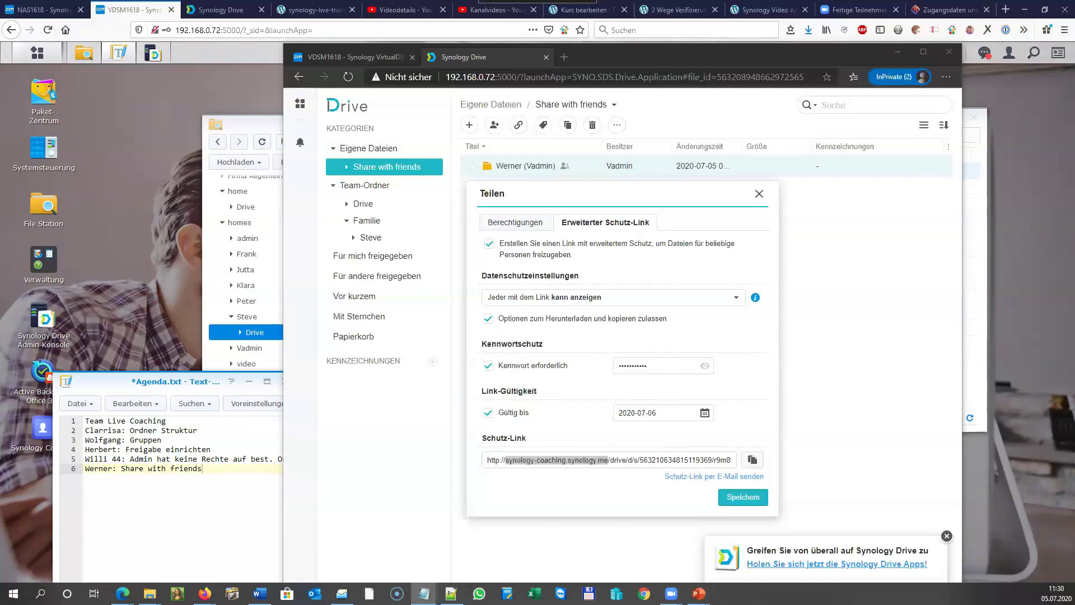
key(F11)
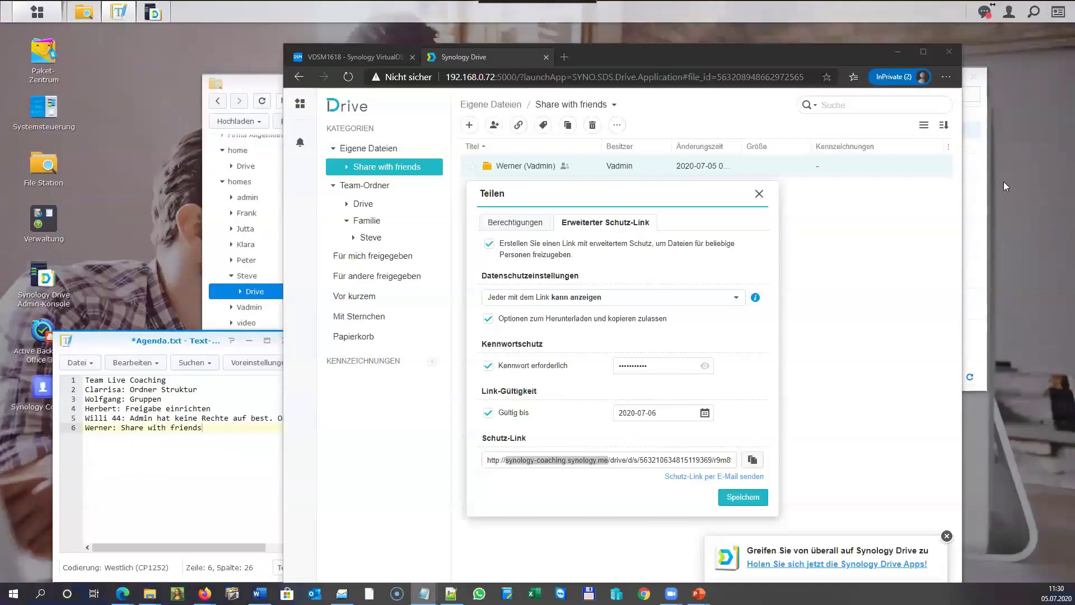
click(598, 58)
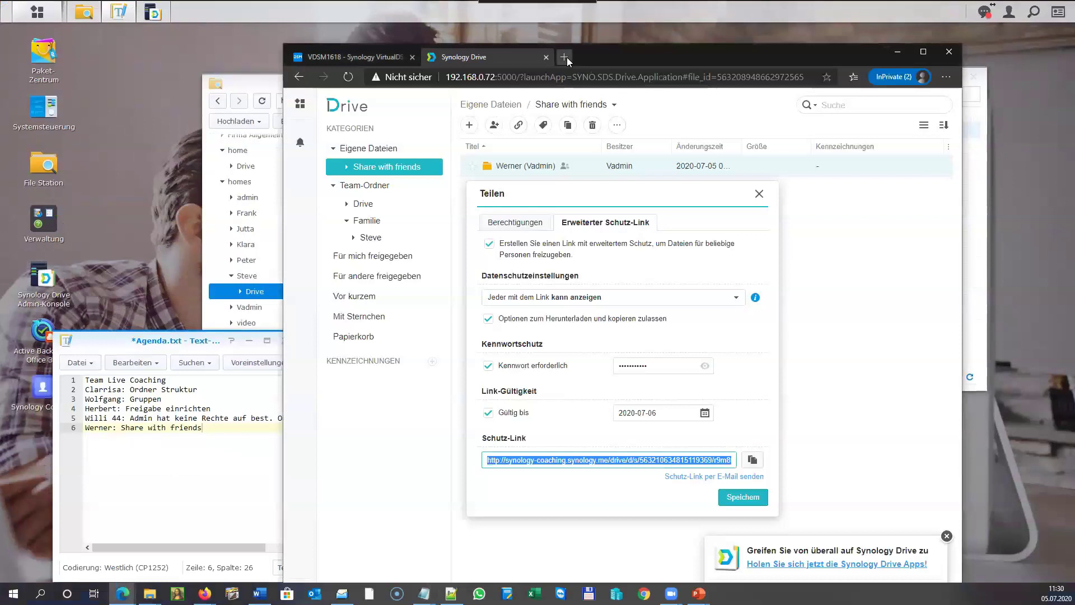
Load the Schutz-Link in a private Firefox tab and enter its password to reach the empty folder.
click(566, 57)
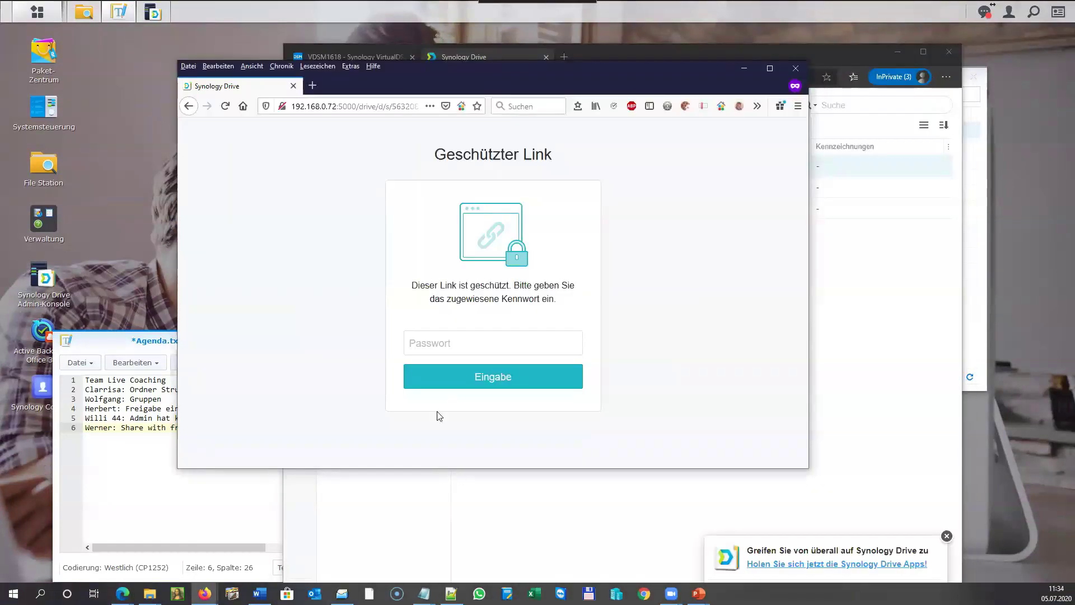
click(446, 345)
text(*********)
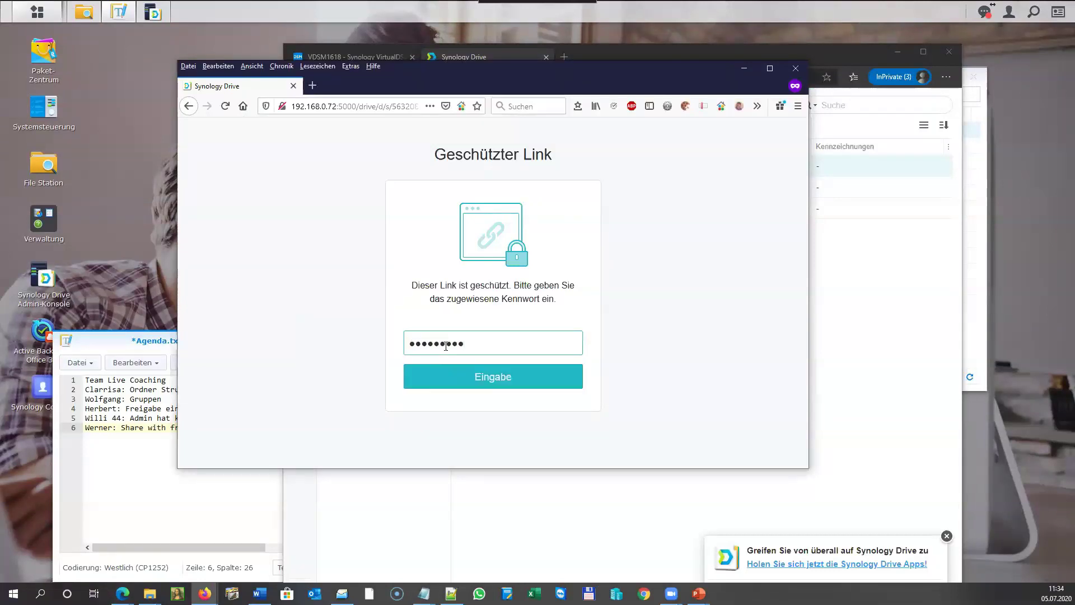
text(**)
click(489, 374)
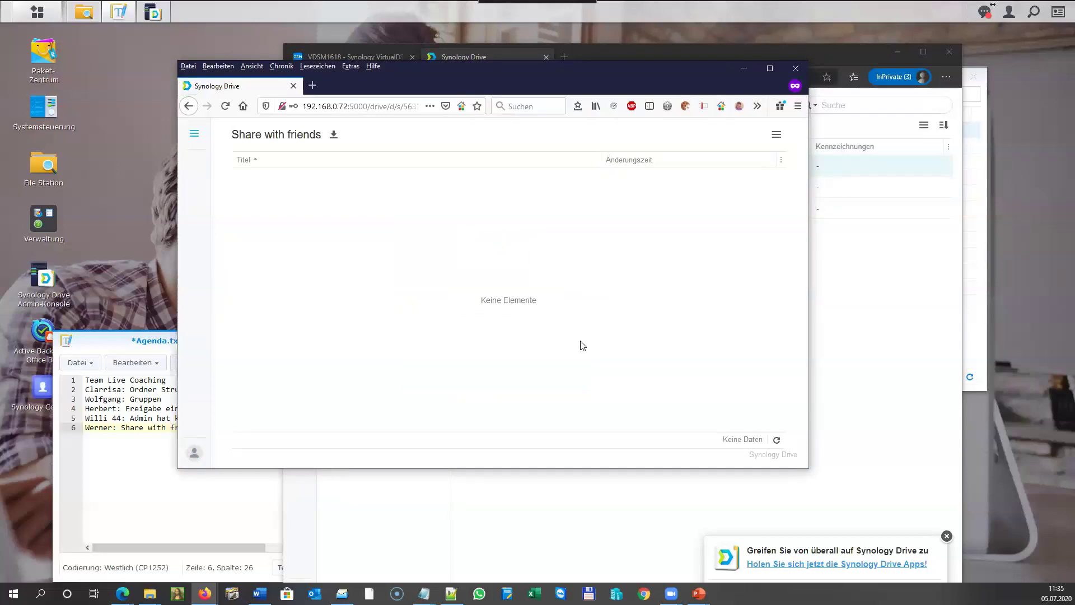
Drag the Live Coaching MP4 into Share with friends, then reload the share page and download its zip.
click(911, 341)
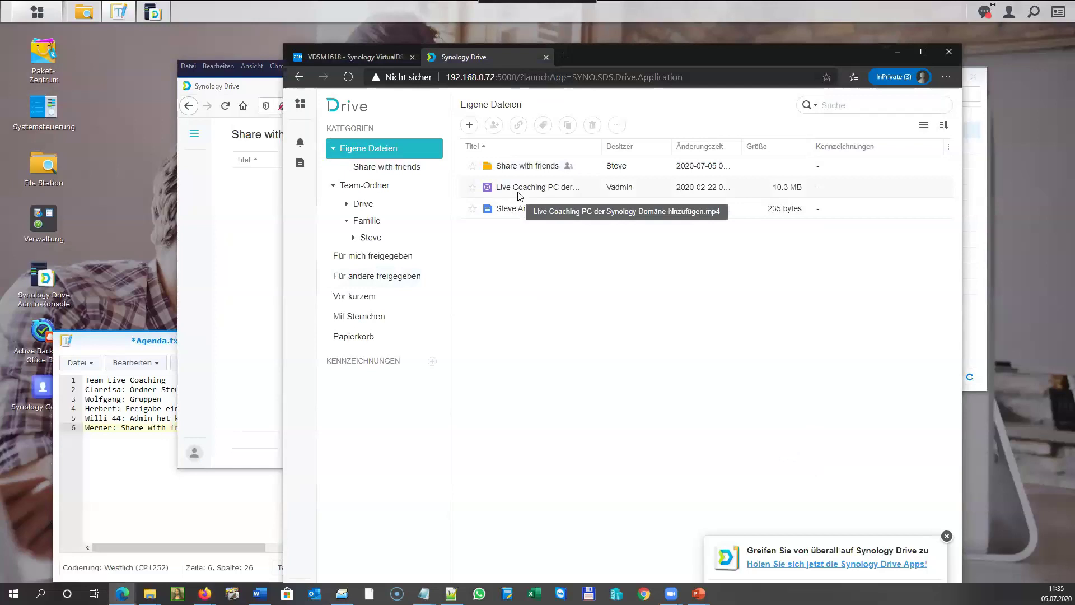
drag(518, 195, 520, 166)
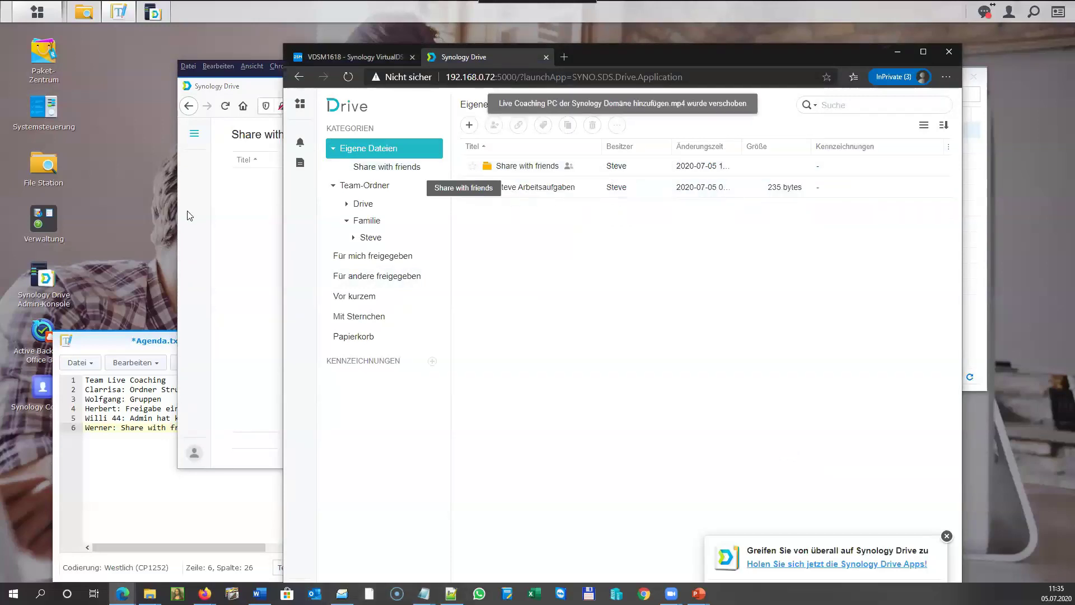
click(252, 233)
click(224, 106)
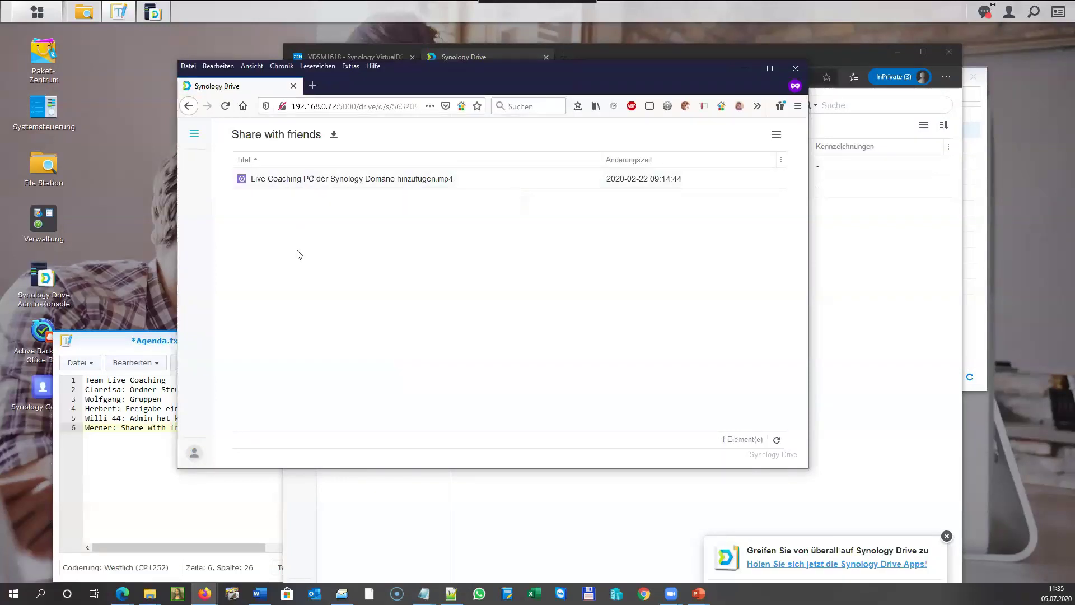
click(333, 136)
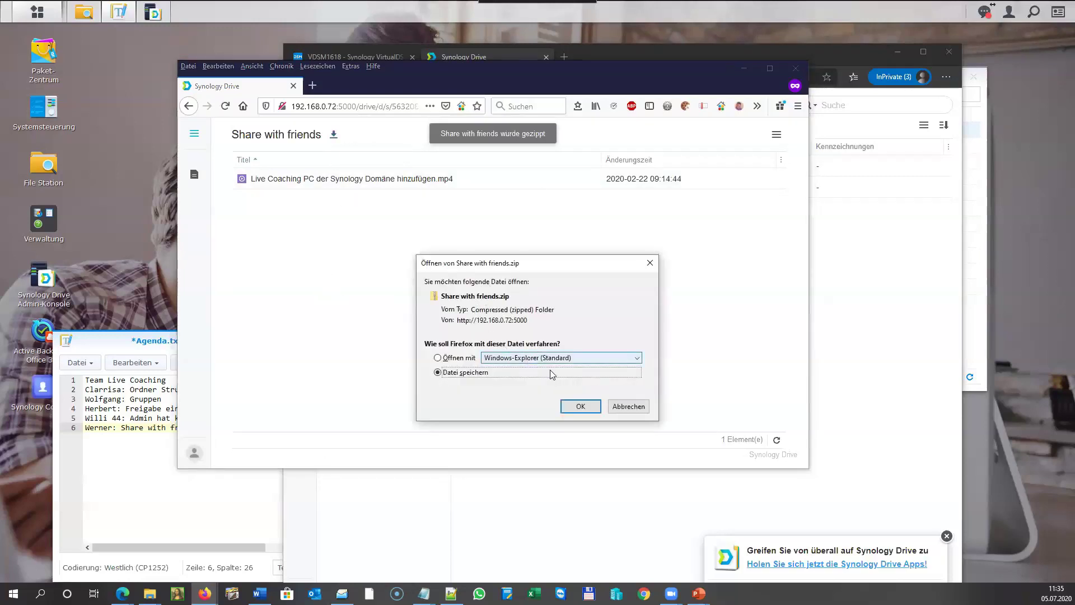
Cancel the Share with friends.zip download and close the private Firefox window.
click(637, 409)
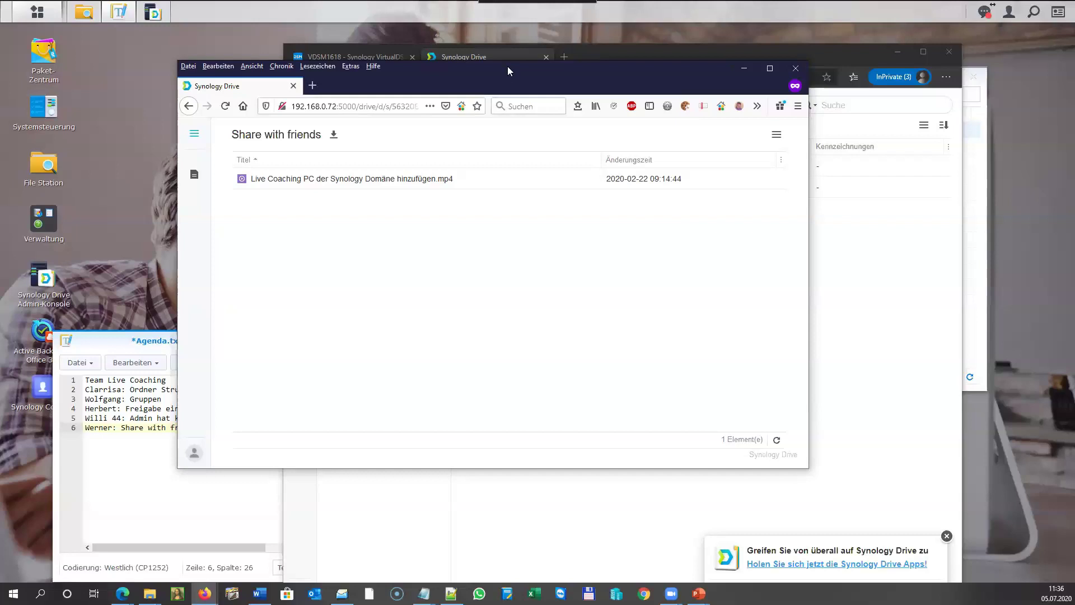
click(796, 68)
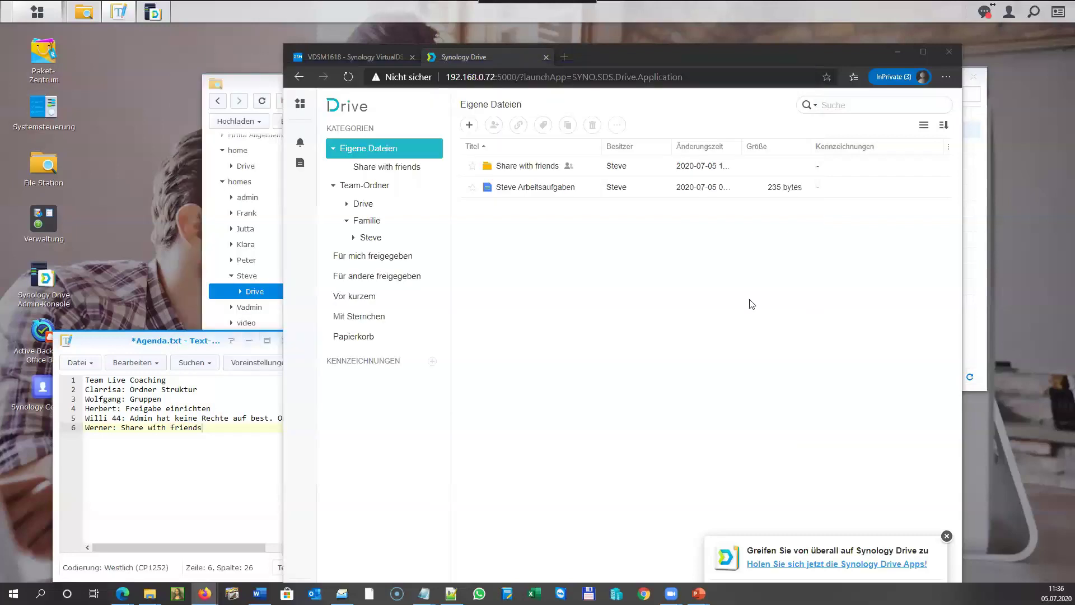
From File Station, right-click Share with friends and choose Dateianforderung erstellen.
click(259, 77)
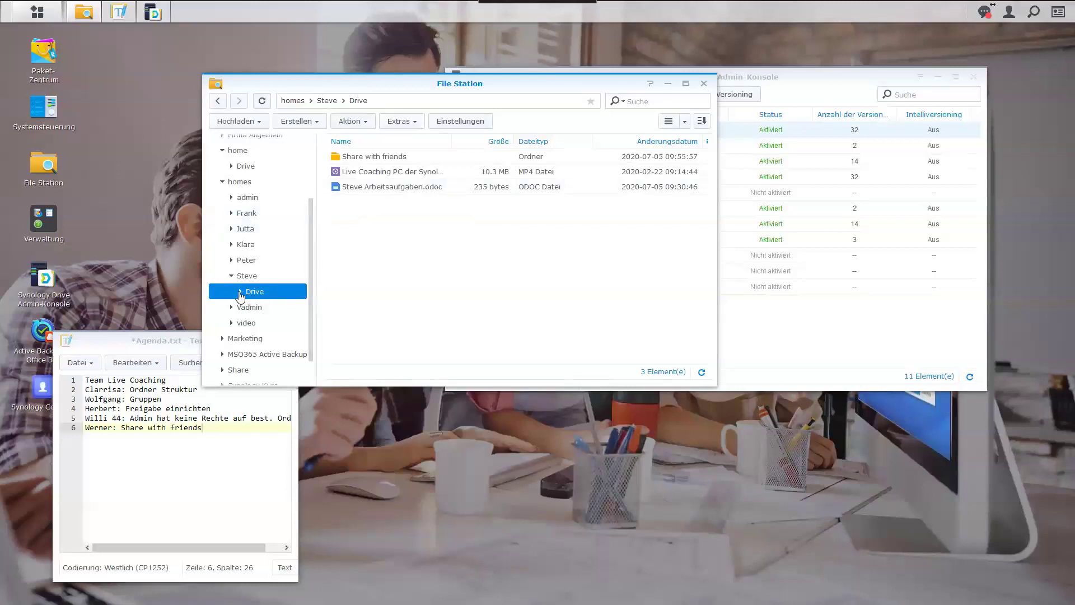
right_click(363, 160)
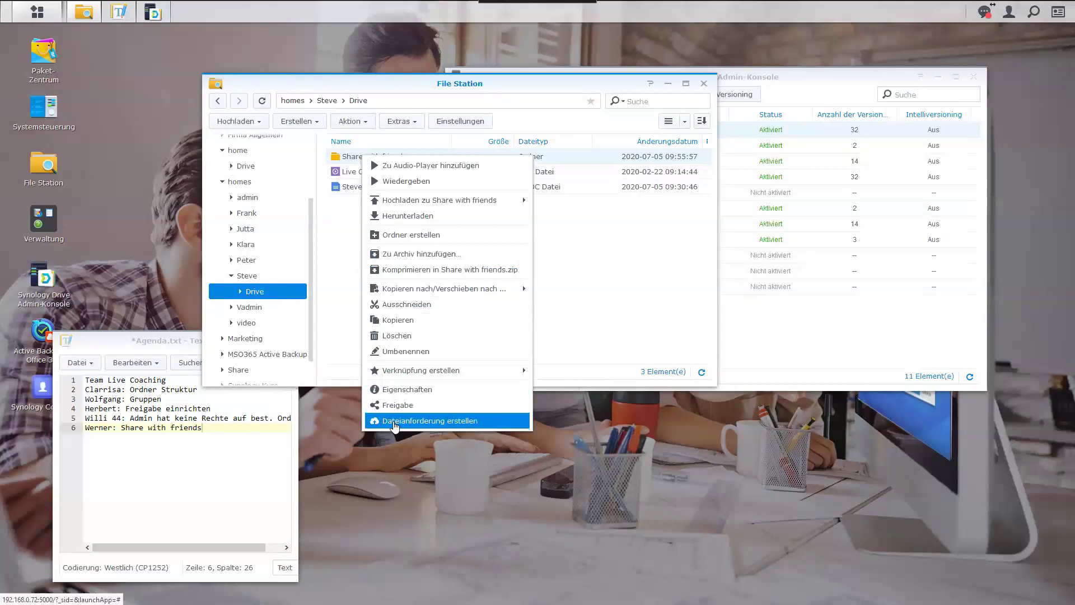
click(395, 422)
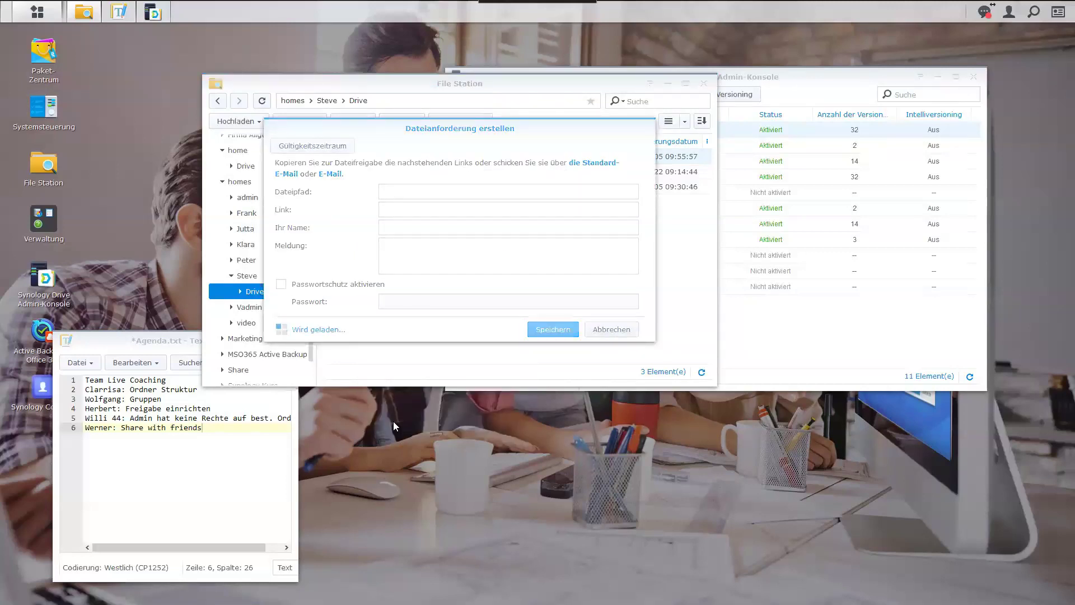
Copy the generated request link and replace the requester name with the folder owner's name.
click(581, 212)
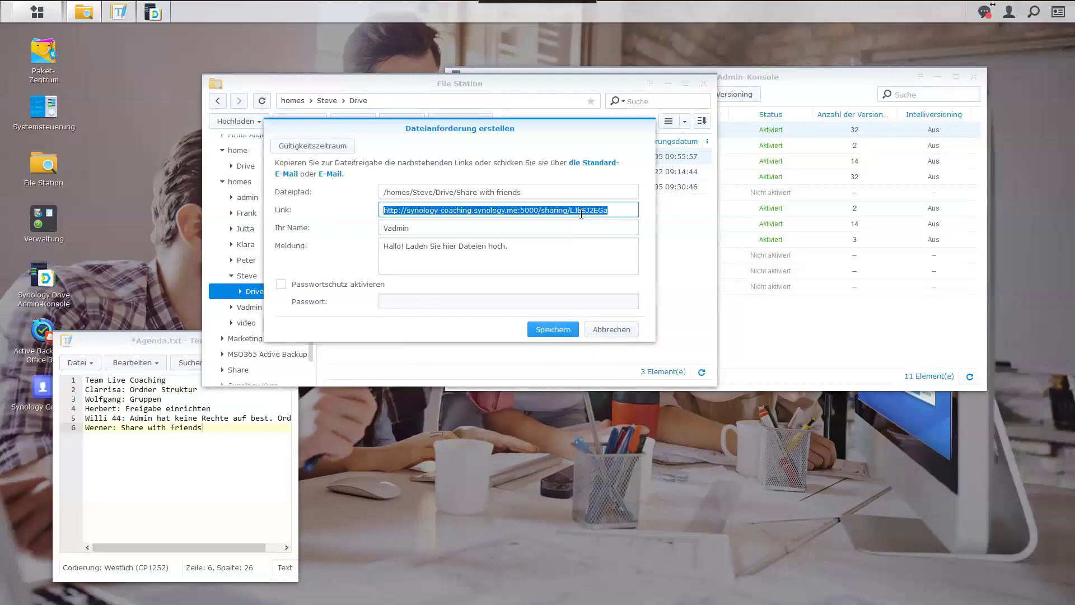
click(620, 207)
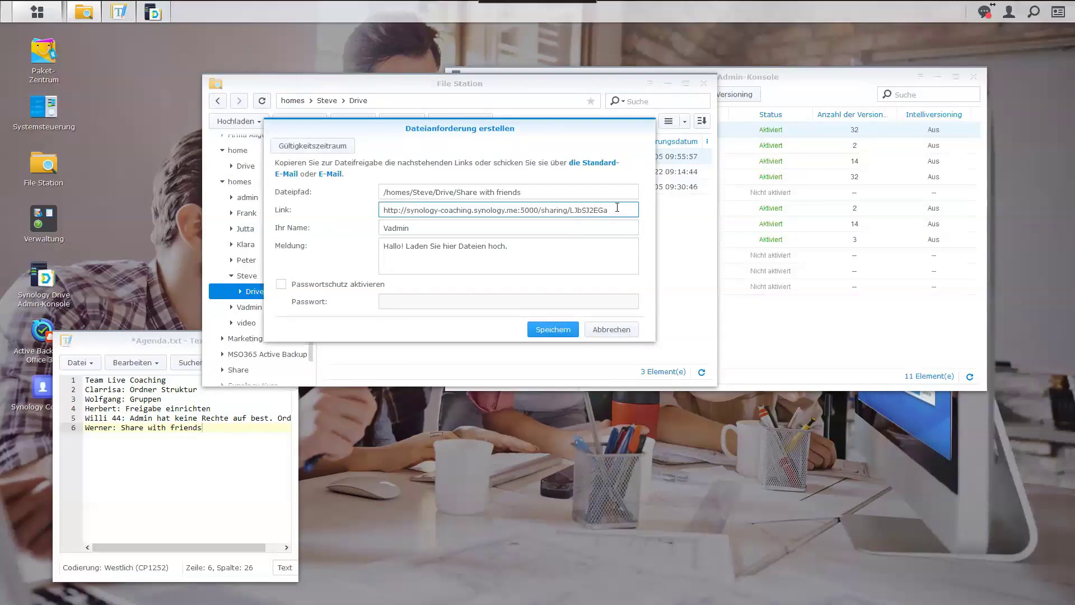
drag(620, 208, 323, 211)
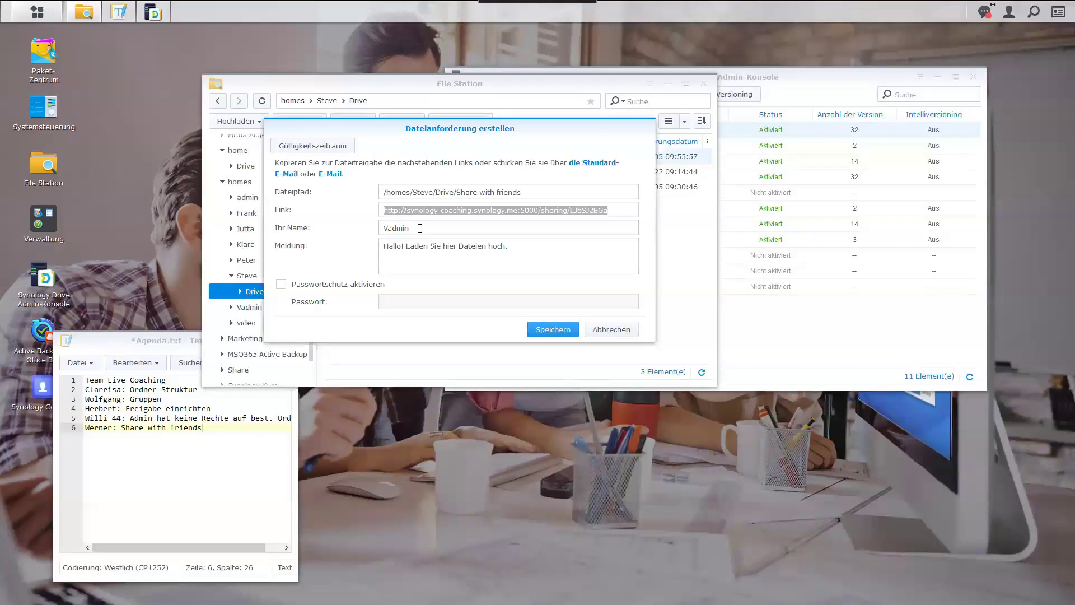
click(434, 230)
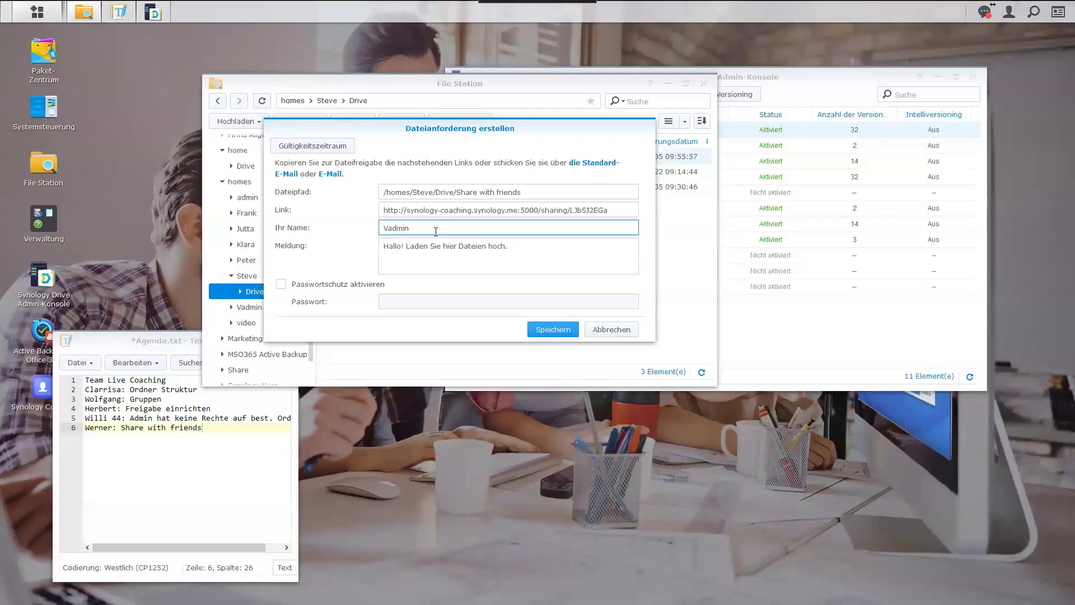
drag(436, 232, 365, 235)
text(Steve)
Enable password protection with a password, leave the validity period unlimited, and save the request.
click(282, 285)
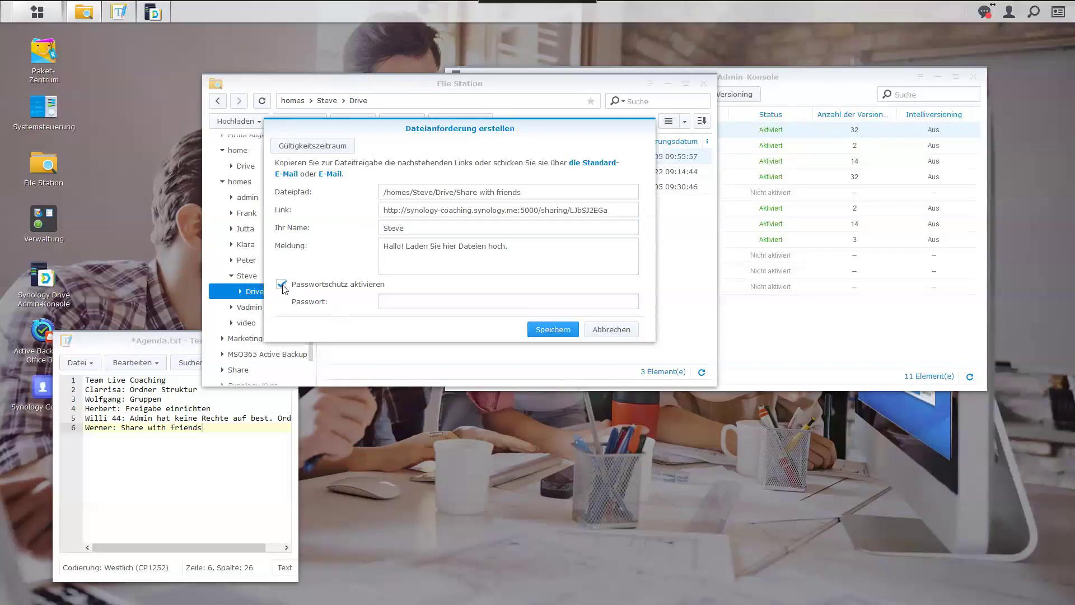
click(386, 303)
click(386, 303)
text(••••••••••)
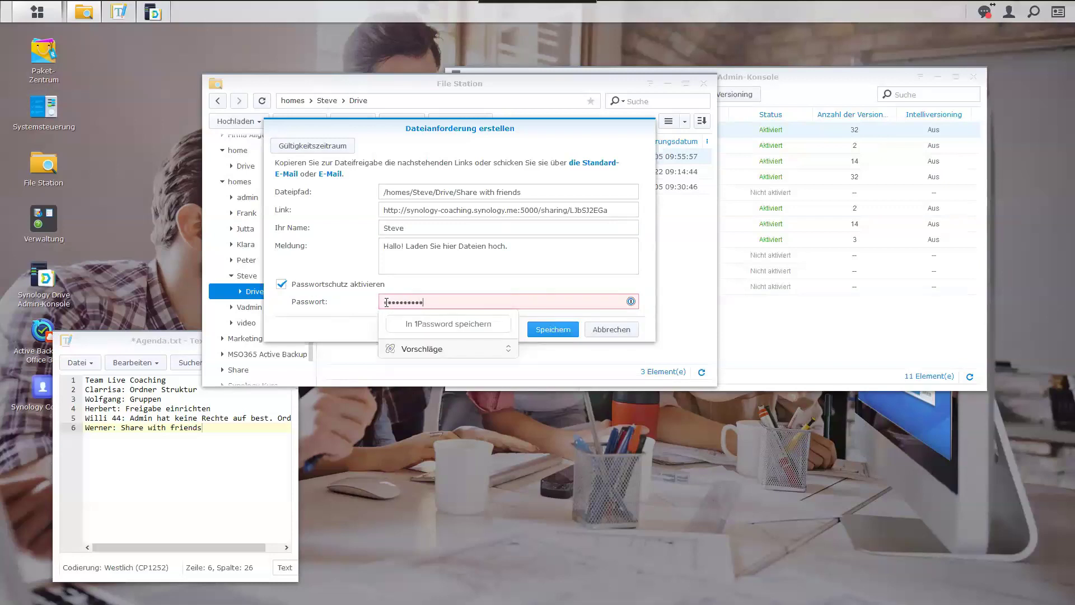
click(370, 267)
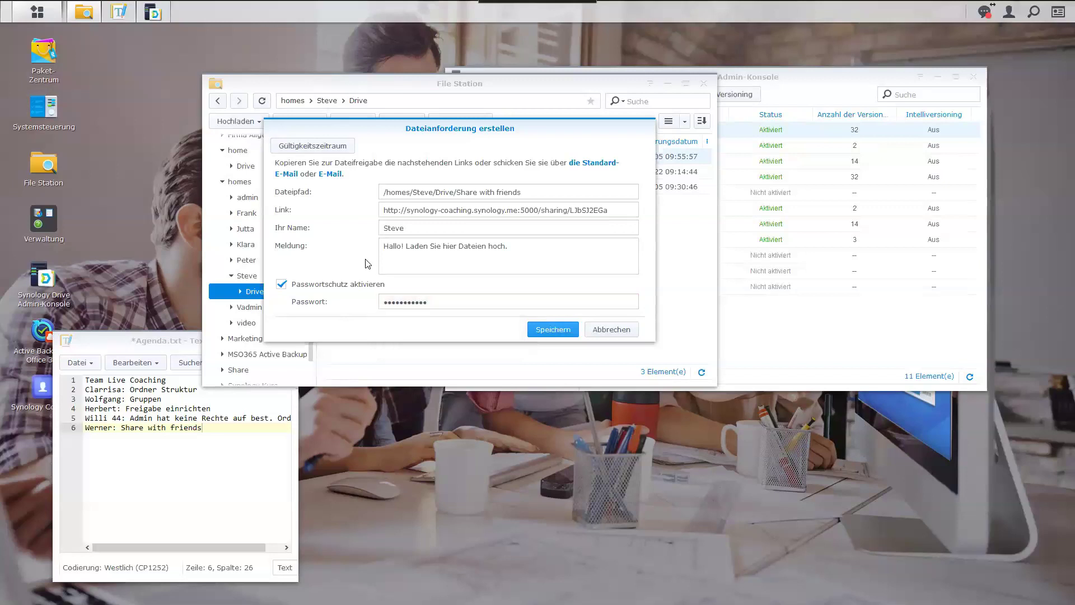
click(327, 145)
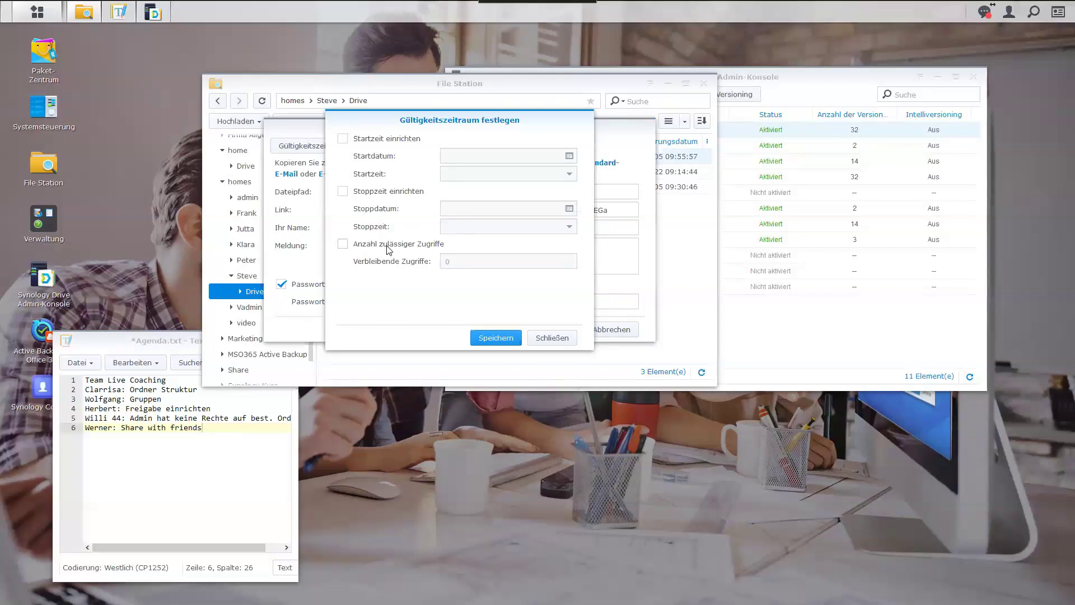
click(549, 338)
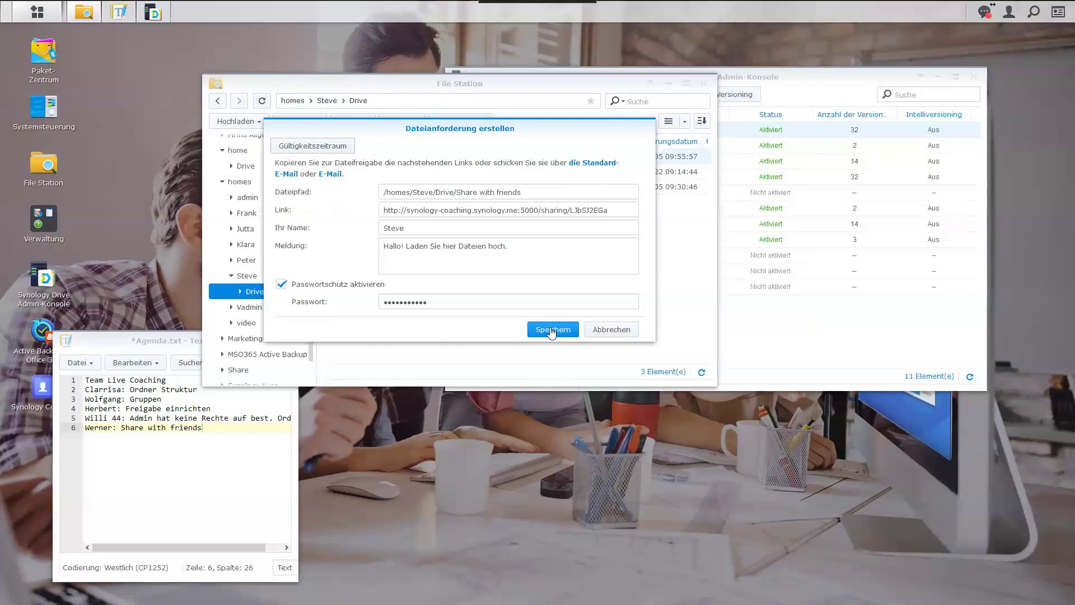
click(552, 330)
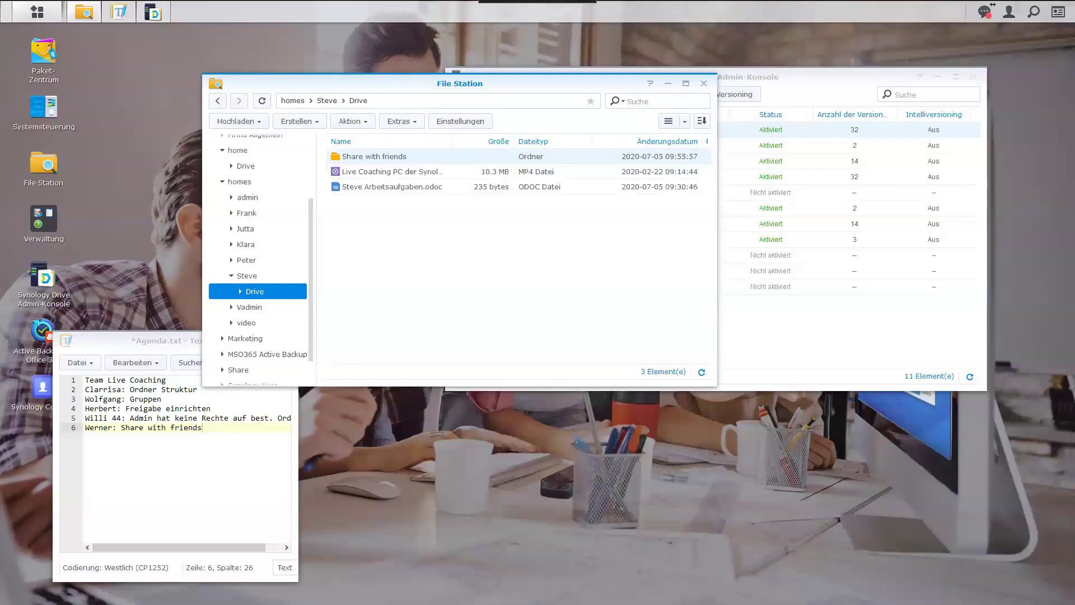
Paste the file request link into a new Edge InPrivate window and load it.
key(ctrl+shift+n)
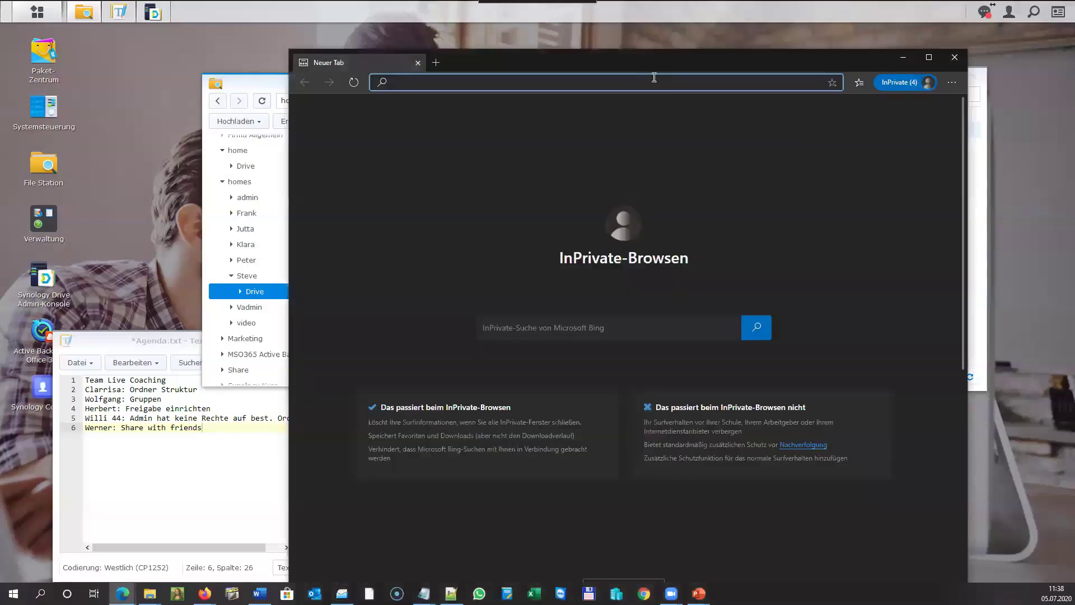
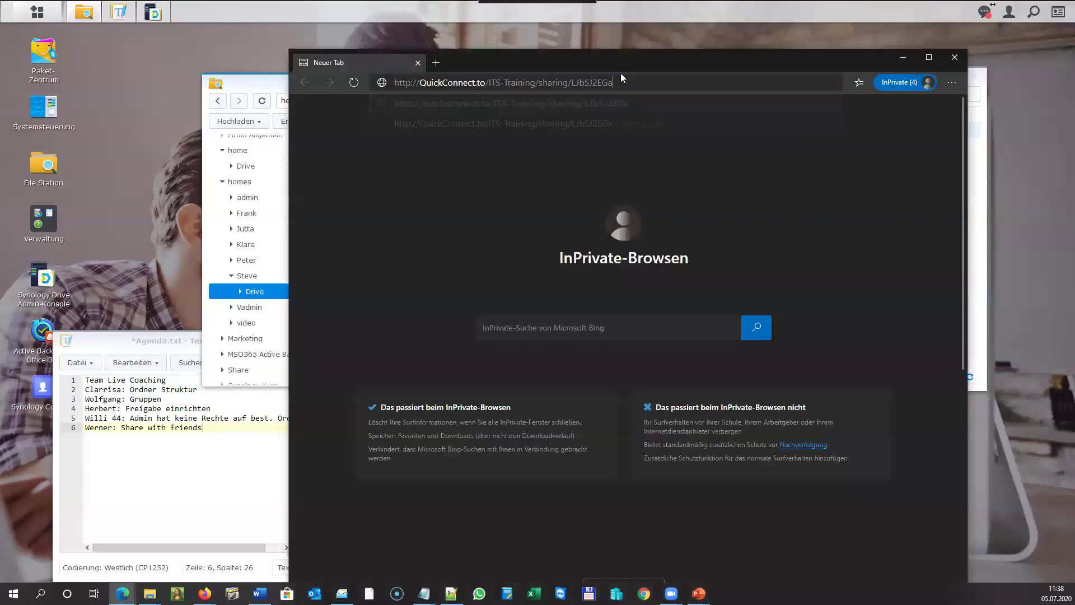
key(Return)
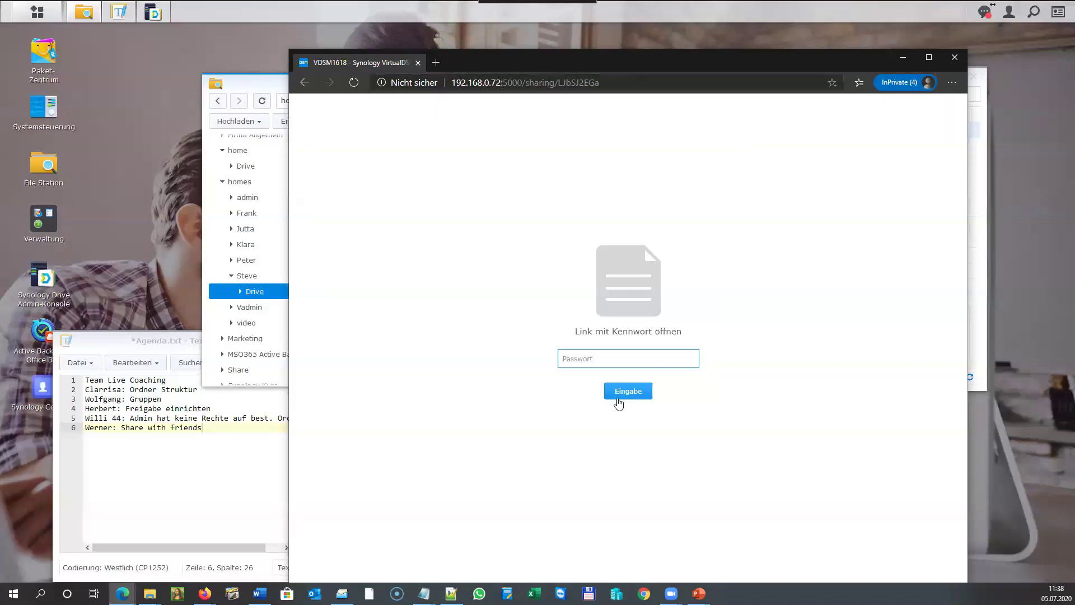
Unlock the file request with the link password and enter the visitor's name.
key(ctrl+v)
click(624, 395)
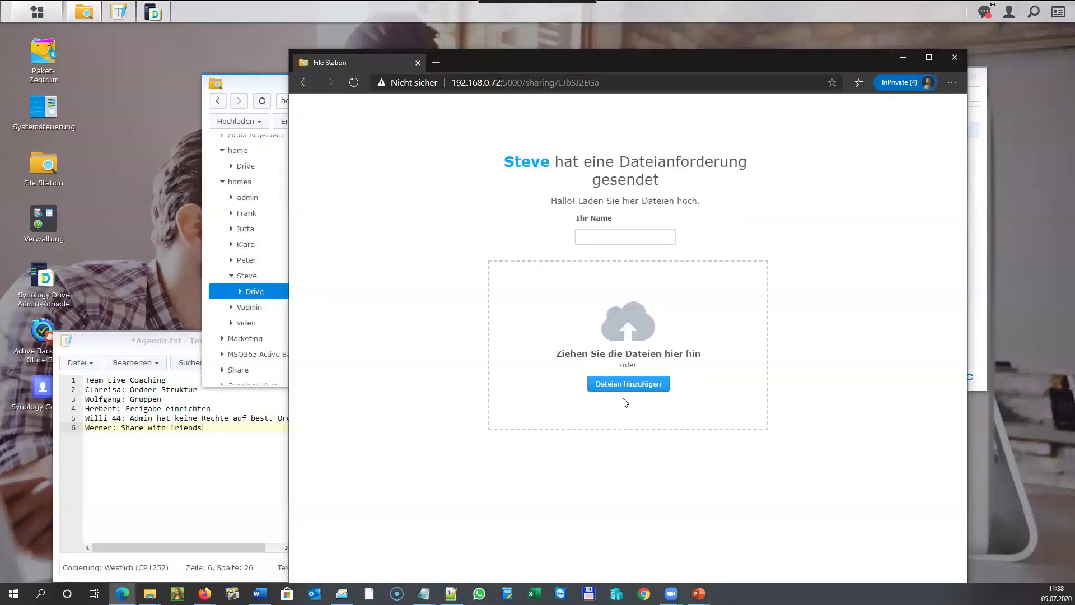
click(593, 236)
text(Lis)
Upload 2_Team-V1wpg350.jpg and 2016.08_DSM 6.0_deu_lowres.pdf, then close the private window.
key(super+e)
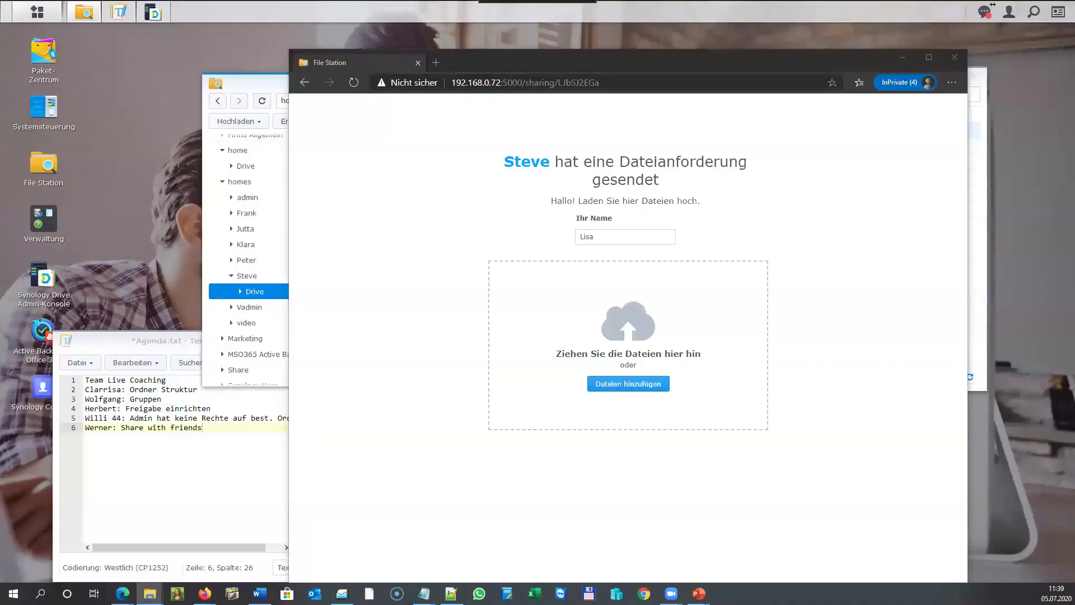
key(super+d)
key(super+d)
drag(1019, 39, 685, 335)
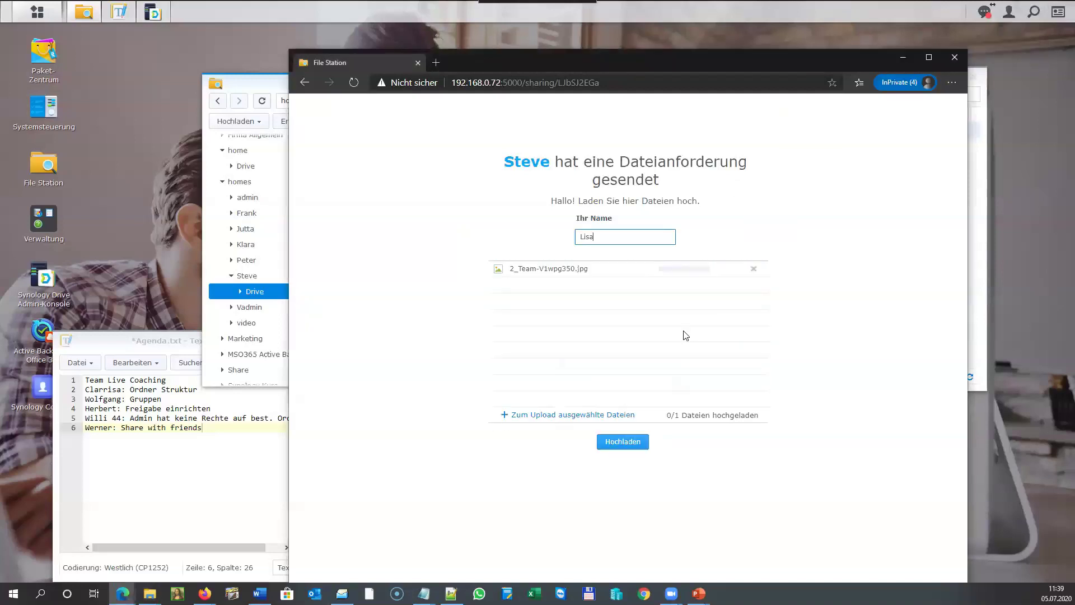
drag(1019, 39, 636, 352)
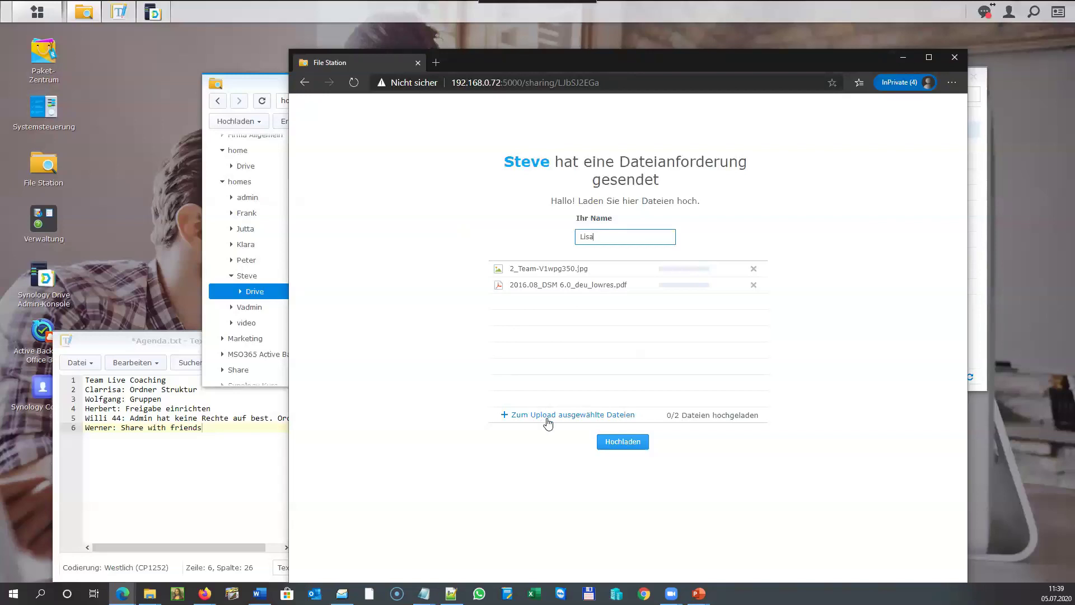
click(624, 445)
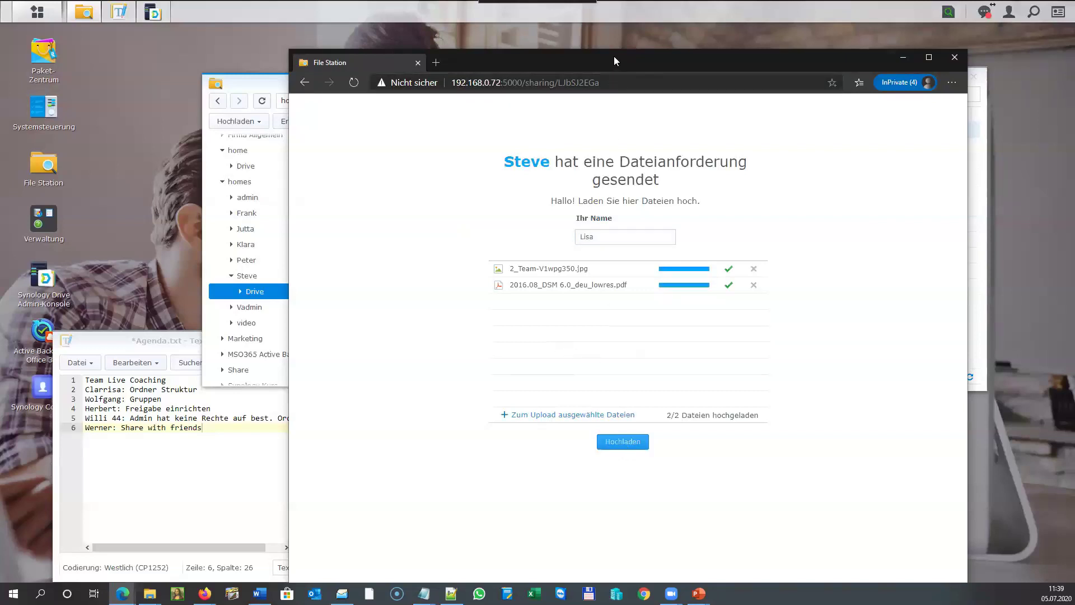
drag(613, 57, 615, 61)
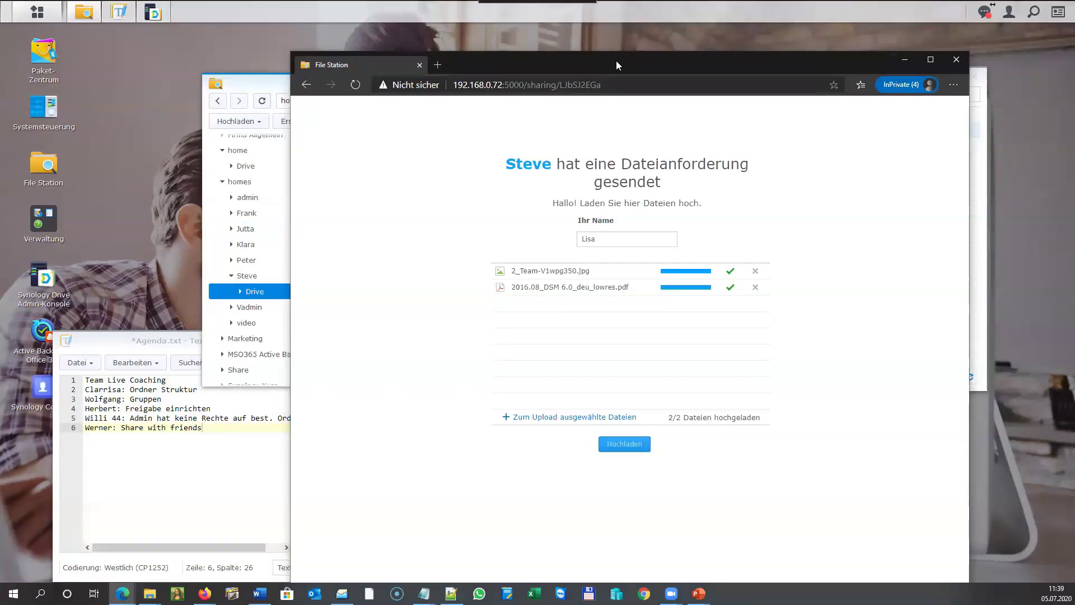
key(alt+Tab)
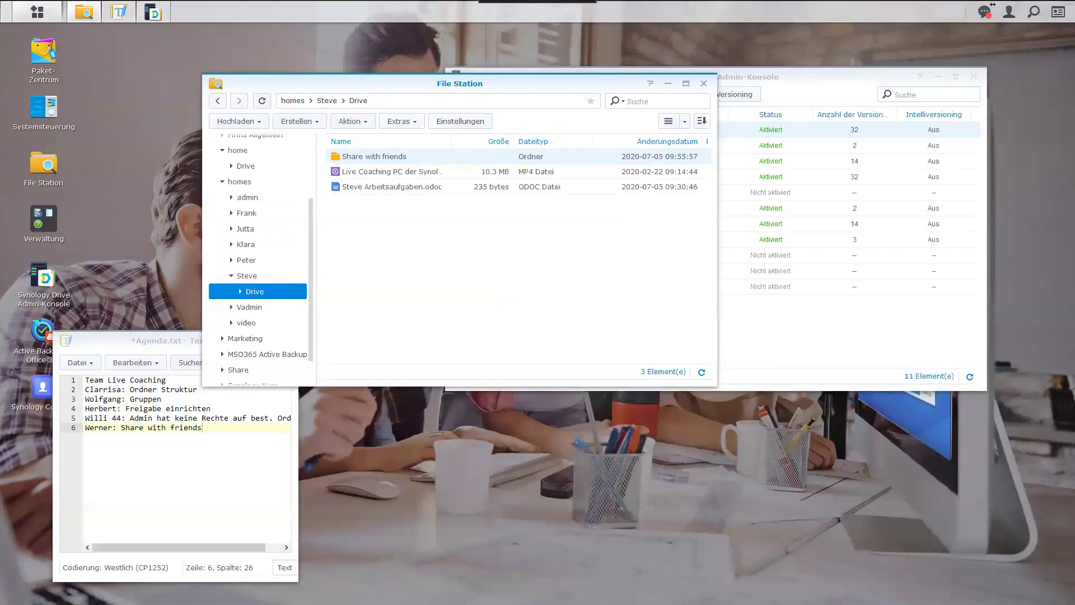
In Synology Drive, open Share with friends and its folder holding the uploaded files.
key(alt+Tab)
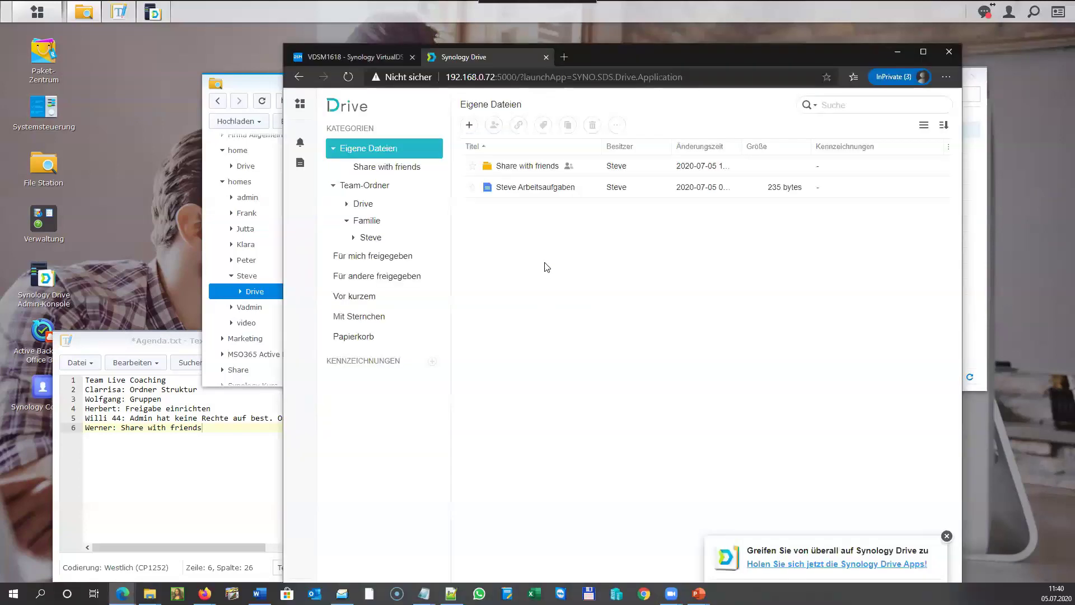
click(398, 166)
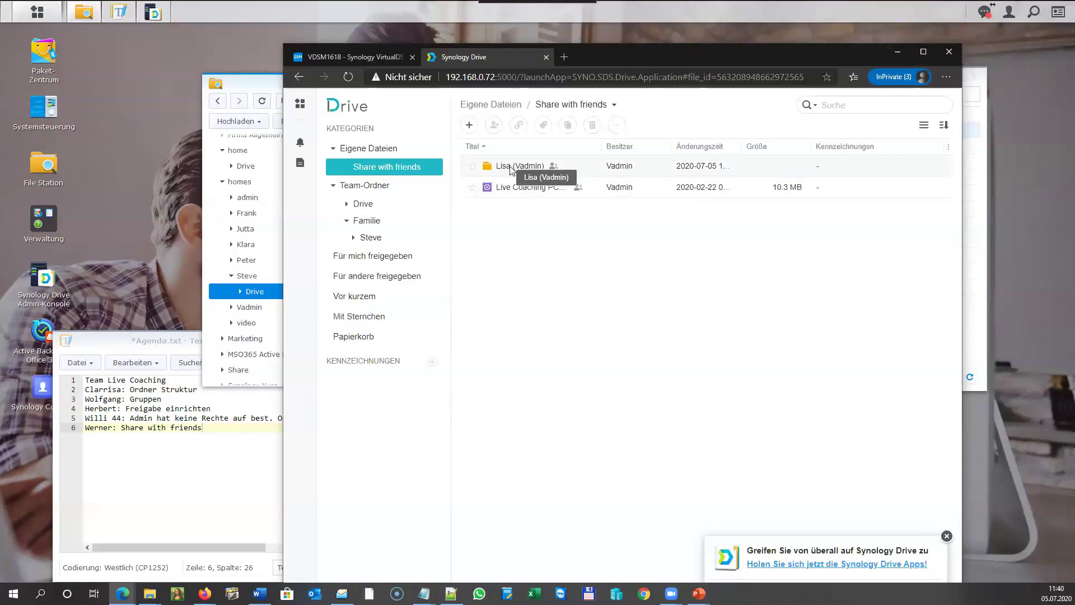
double_click(510, 167)
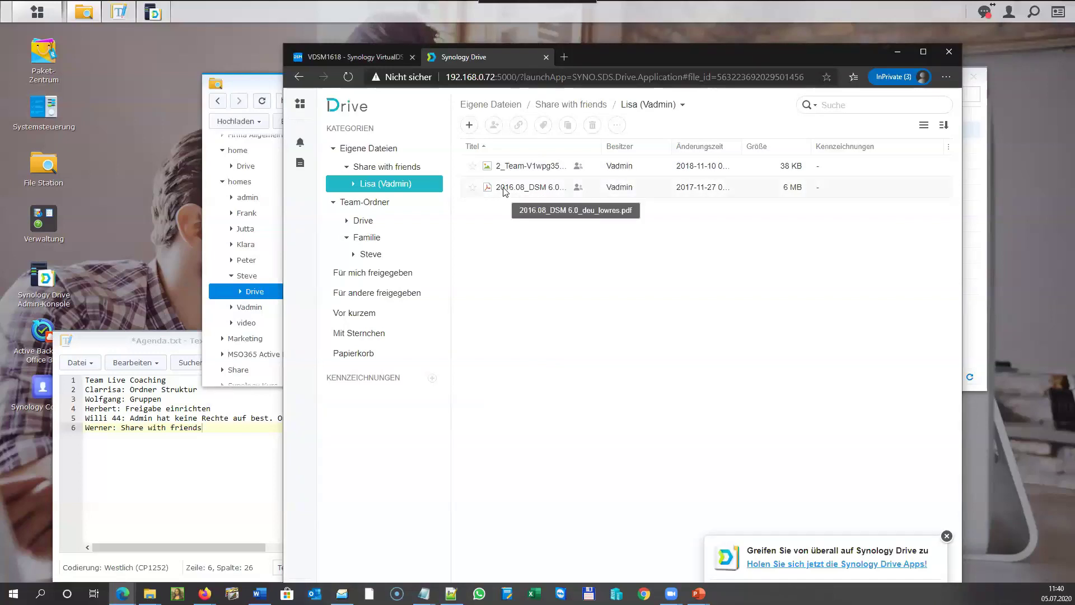
Move the PDF into Eigene Dateien, then reopen Share with friends.
drag(505, 191, 392, 155)
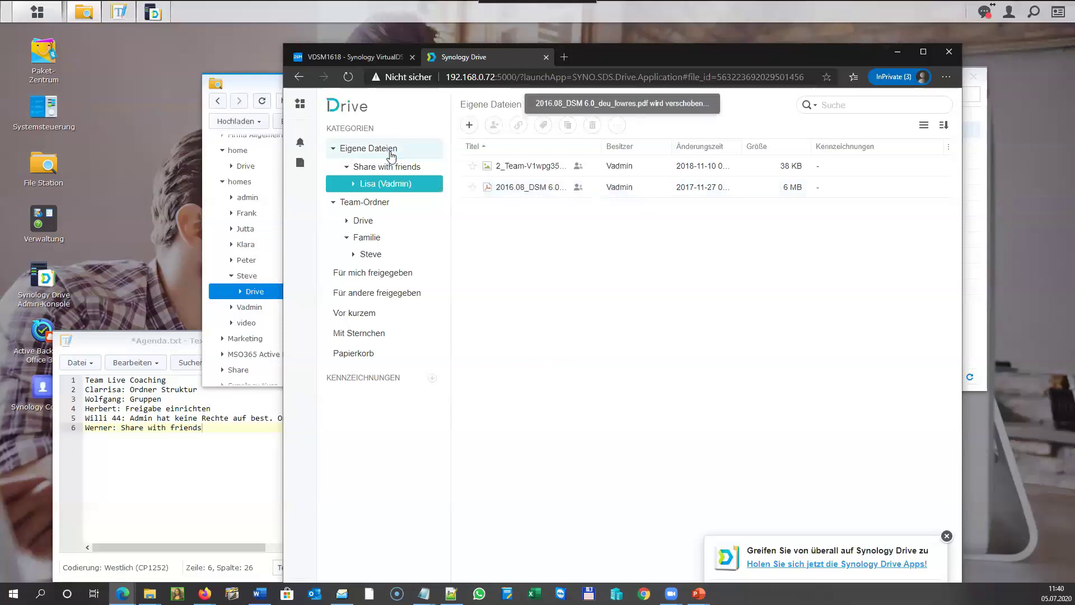
click(391, 155)
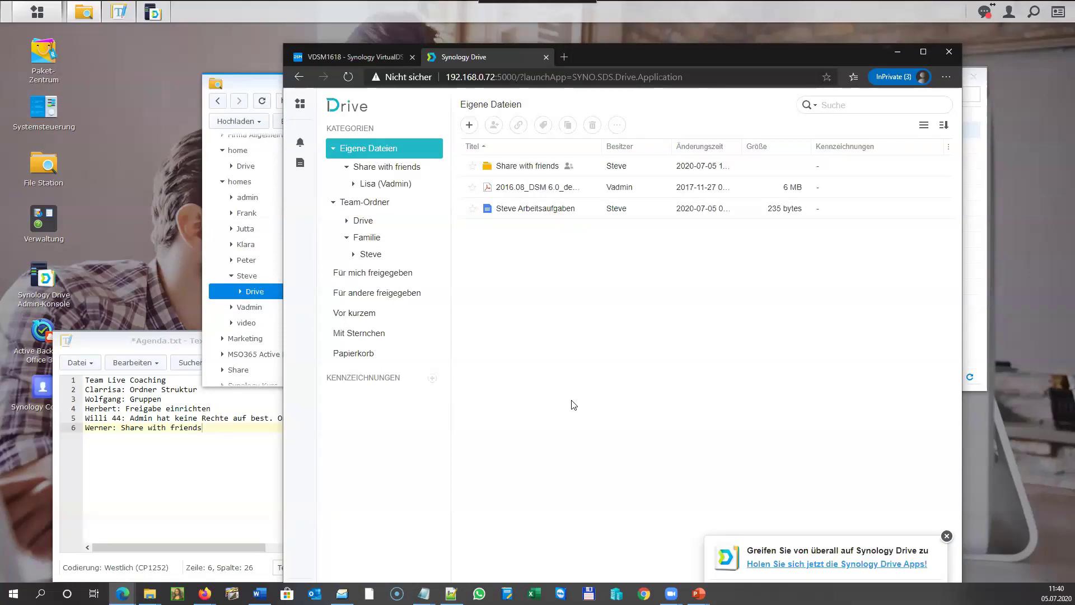
click(386, 169)
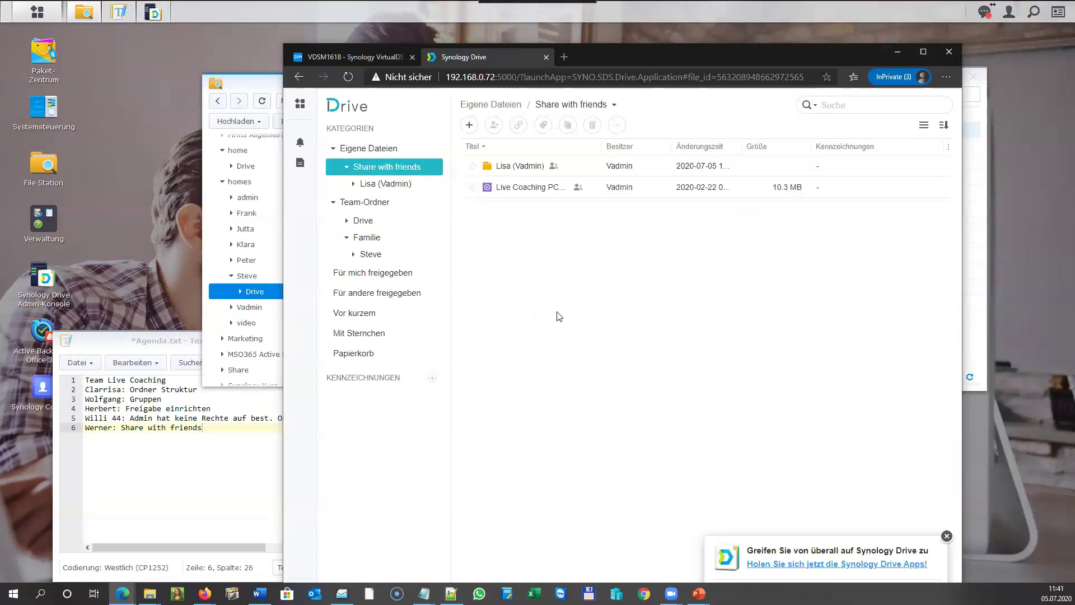
In File Station, move the Live Coaching MP4 from Share with friends into its subfolder.
click(82, 16)
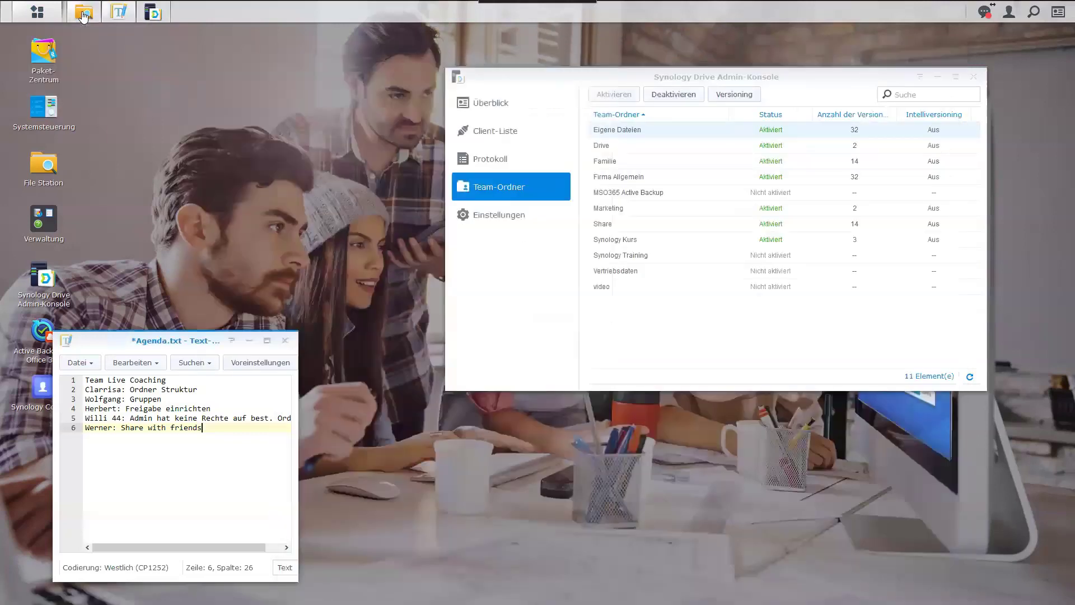
click(84, 12)
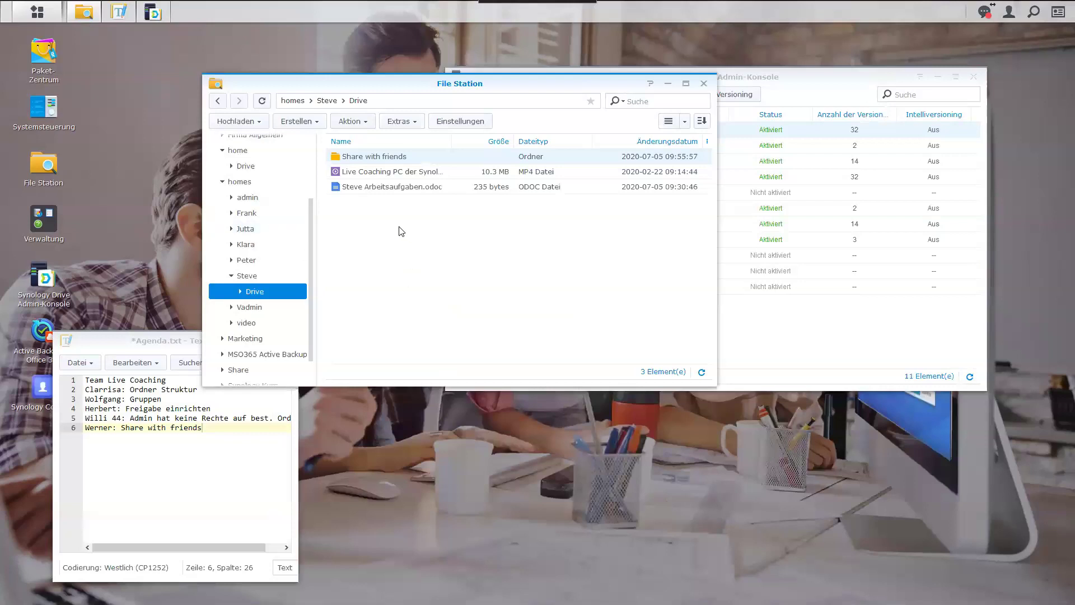
double_click(360, 158)
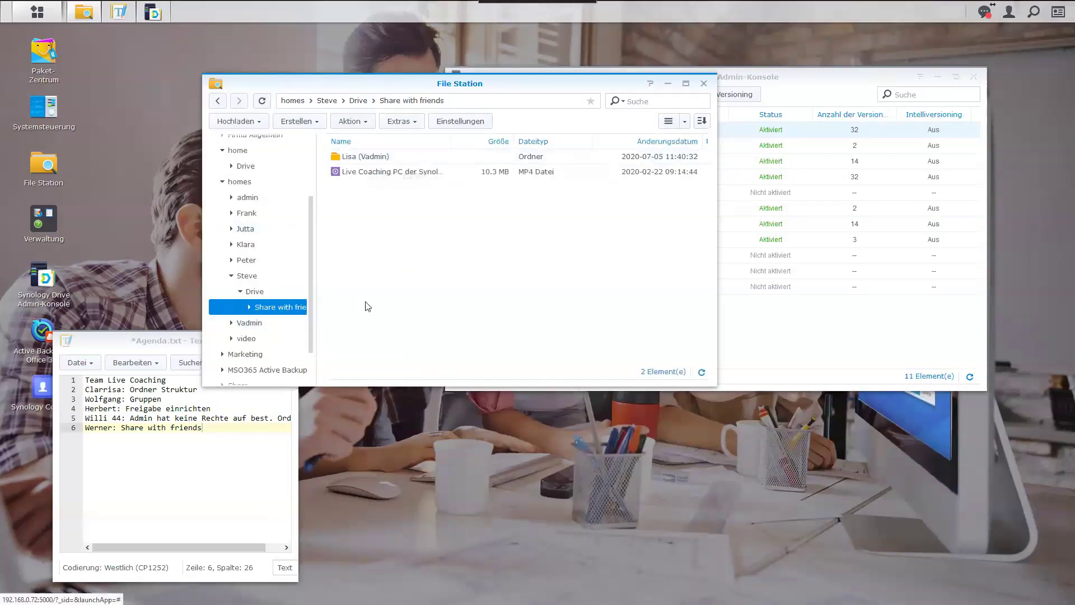
double_click(354, 161)
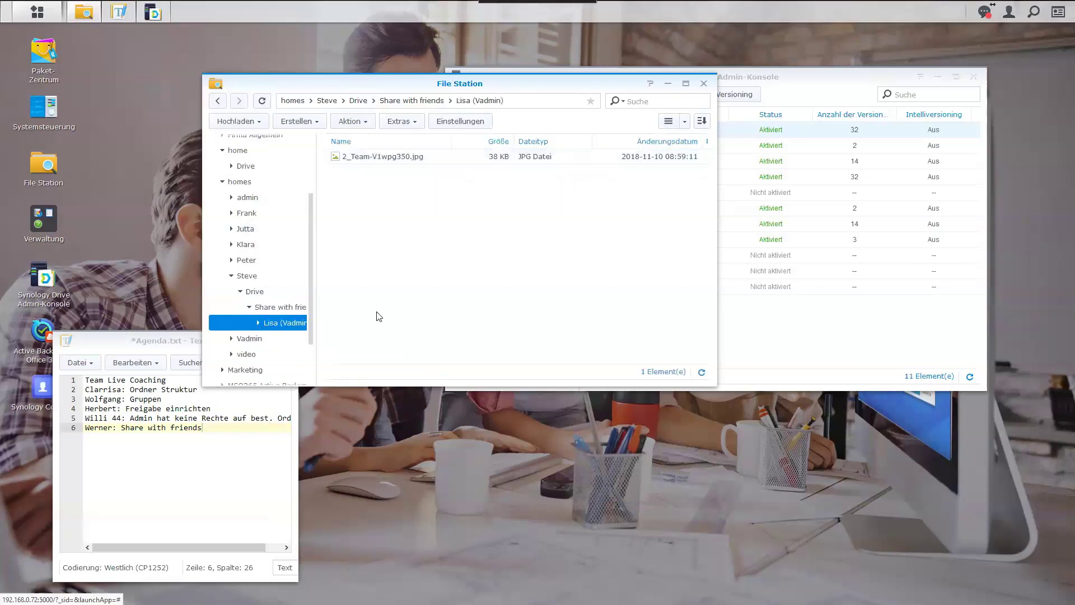
click(407, 100)
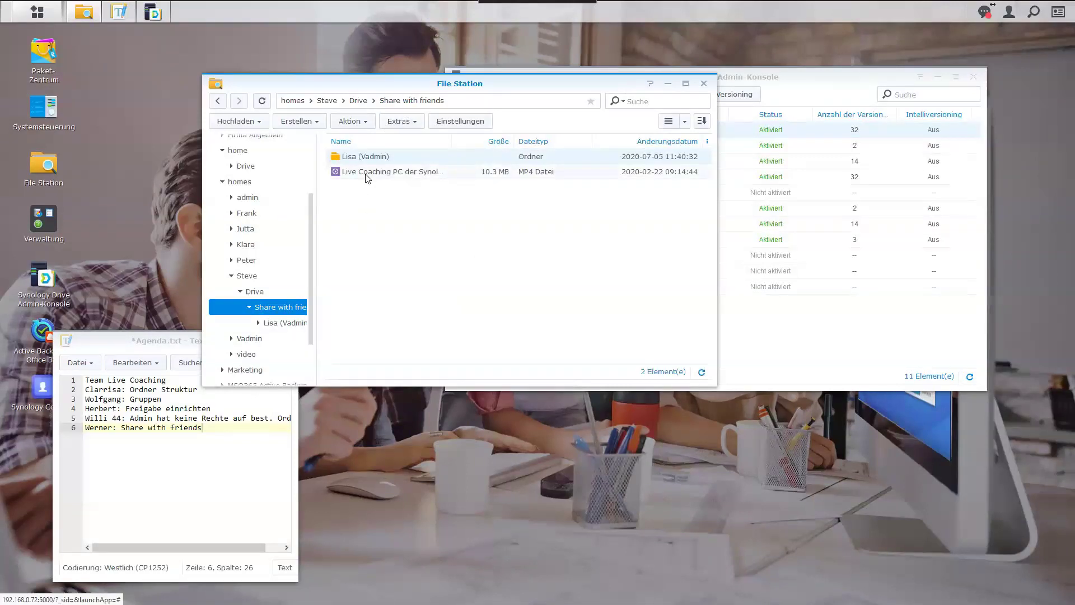
drag(367, 176, 368, 159)
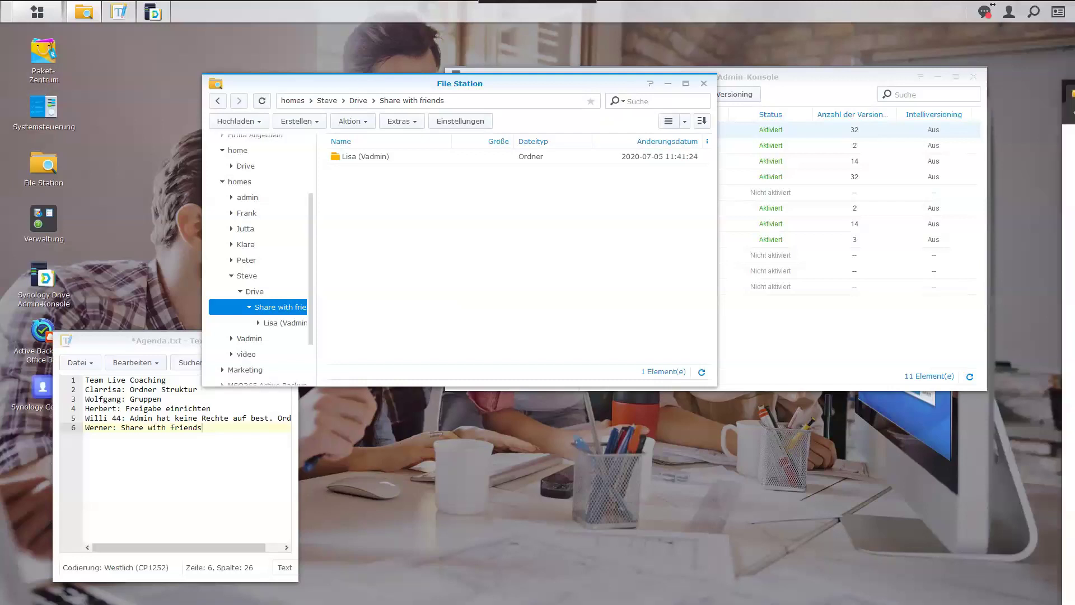
key(alt+Tab)
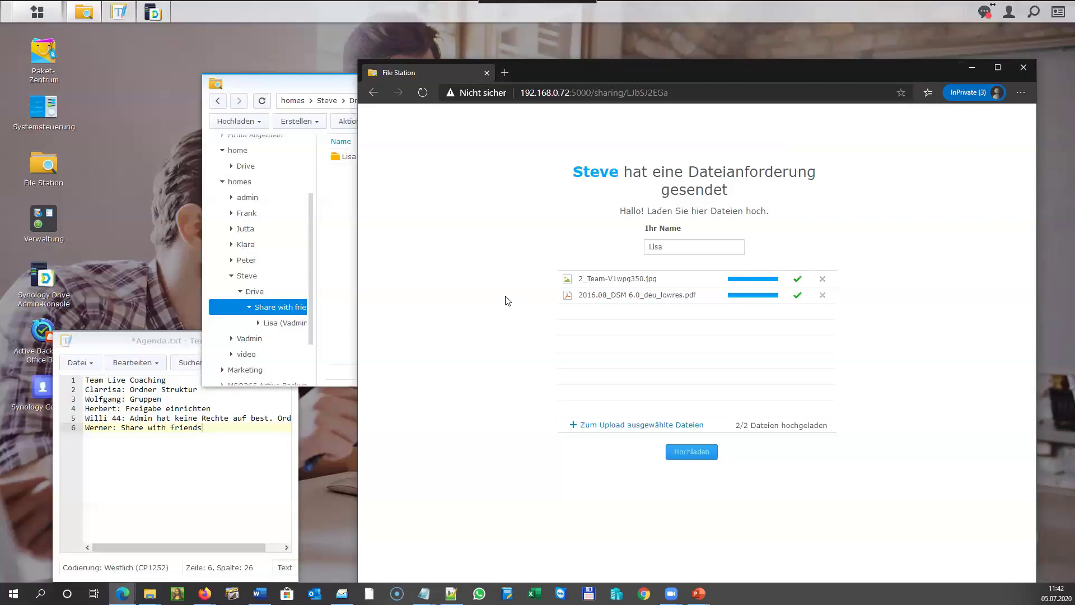
Load the Share with friends share link in a new private tab and check its subfolder's files.
click(504, 72)
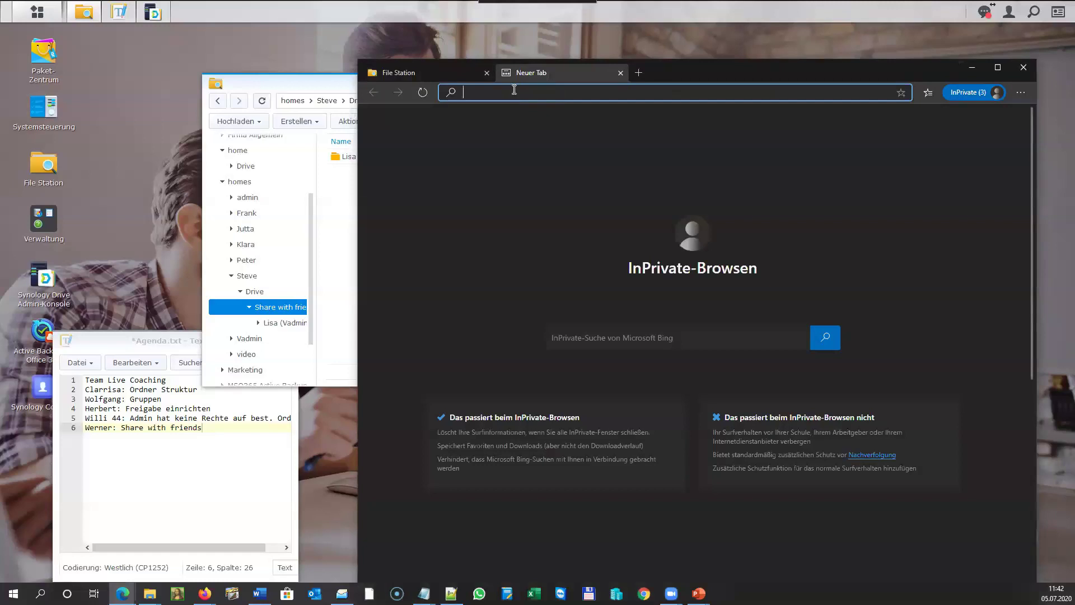
key(ctrl+v)
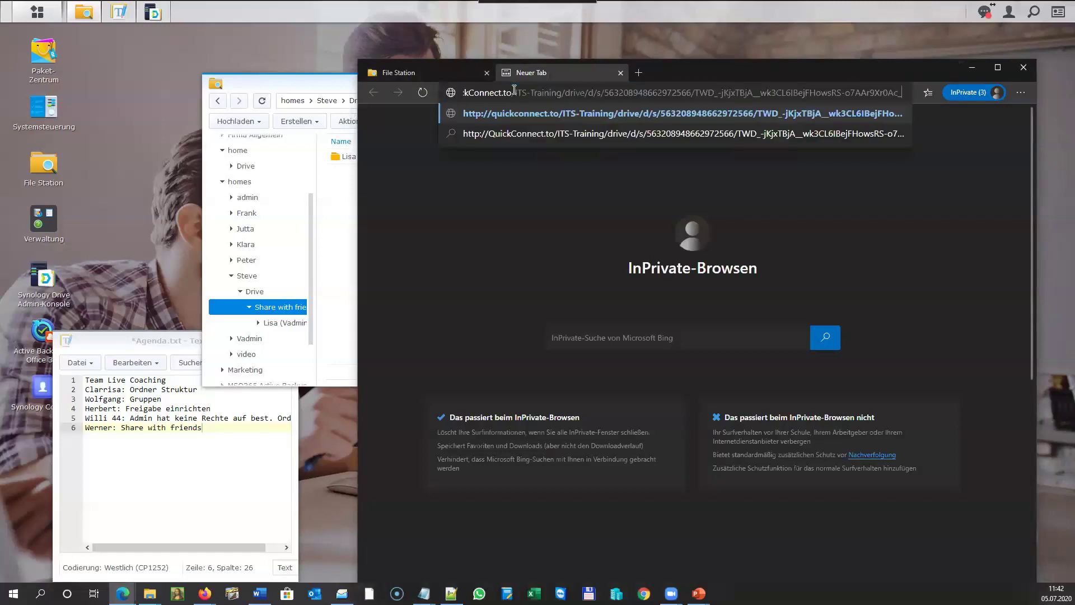
key(Return)
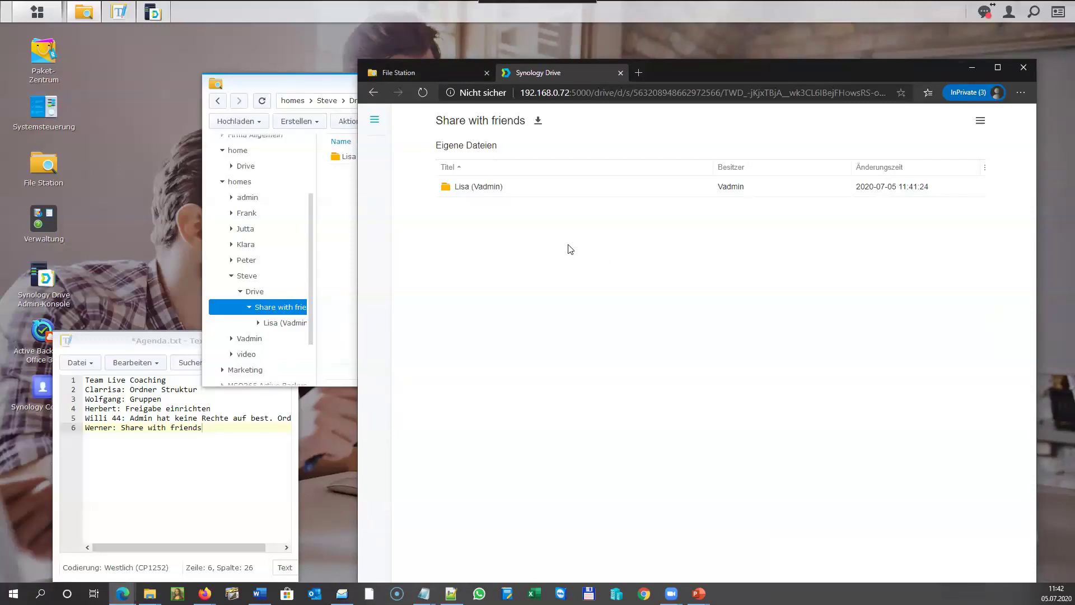
double_click(473, 190)
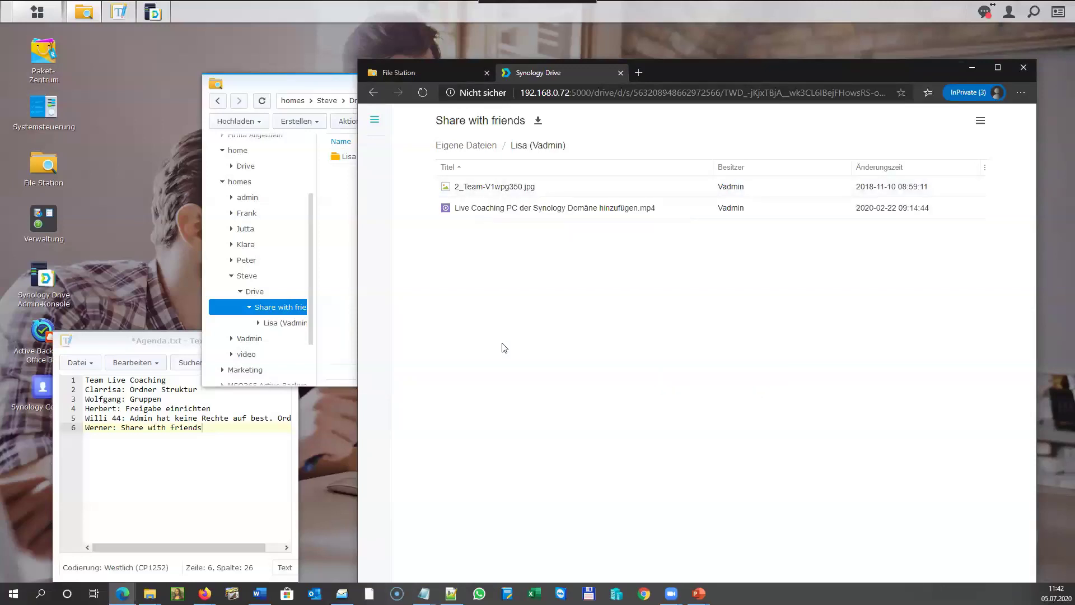
click(474, 146)
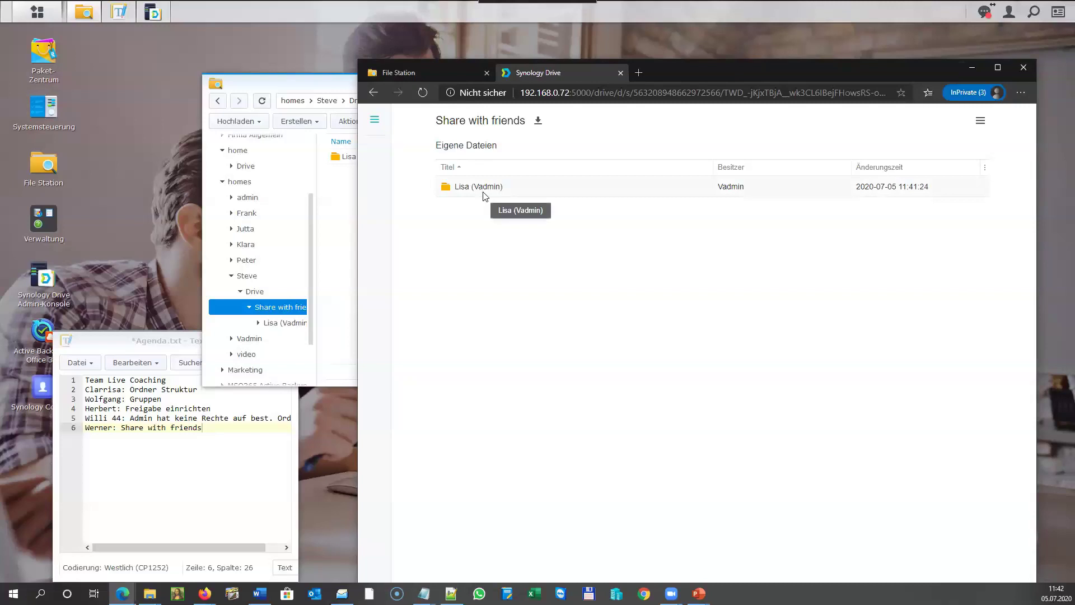
drag(660, 69, 723, 67)
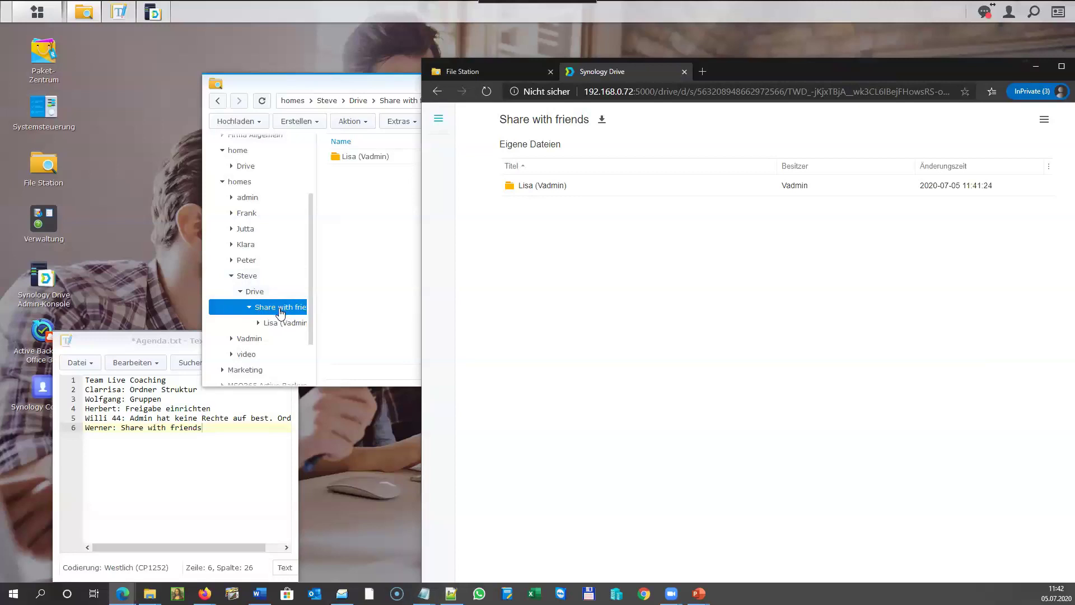
click(281, 313)
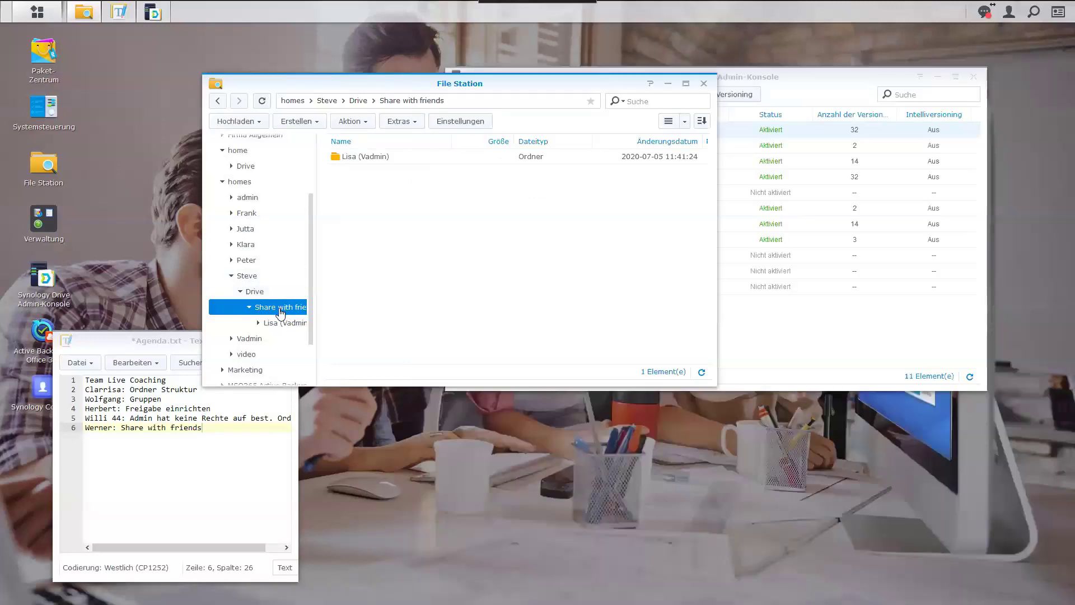
Drag icon_04.png from Explorer into File Station's Share with friends folder.
click(280, 323)
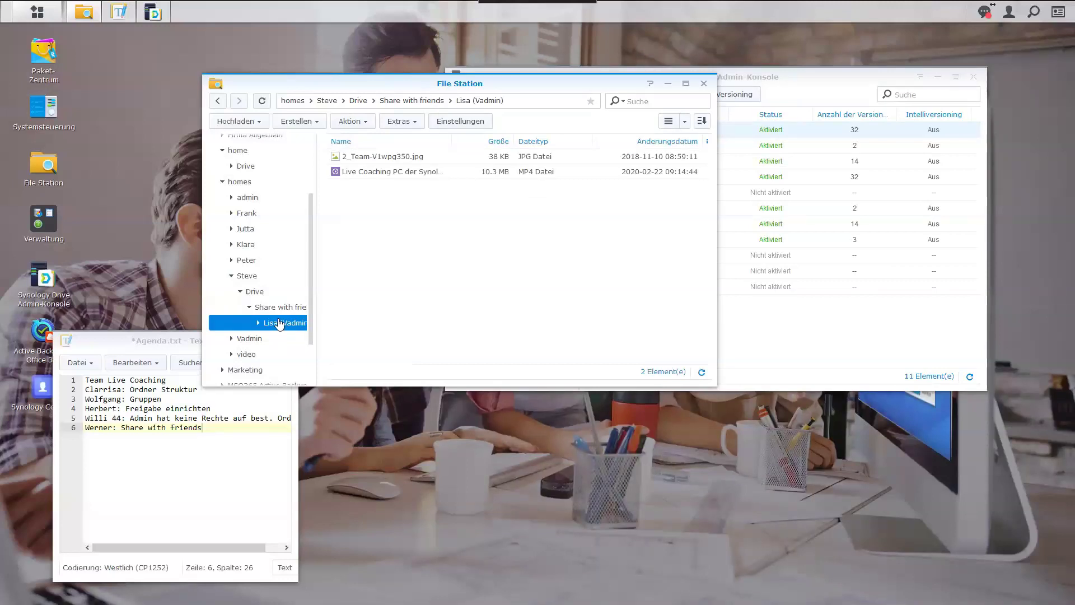
click(279, 310)
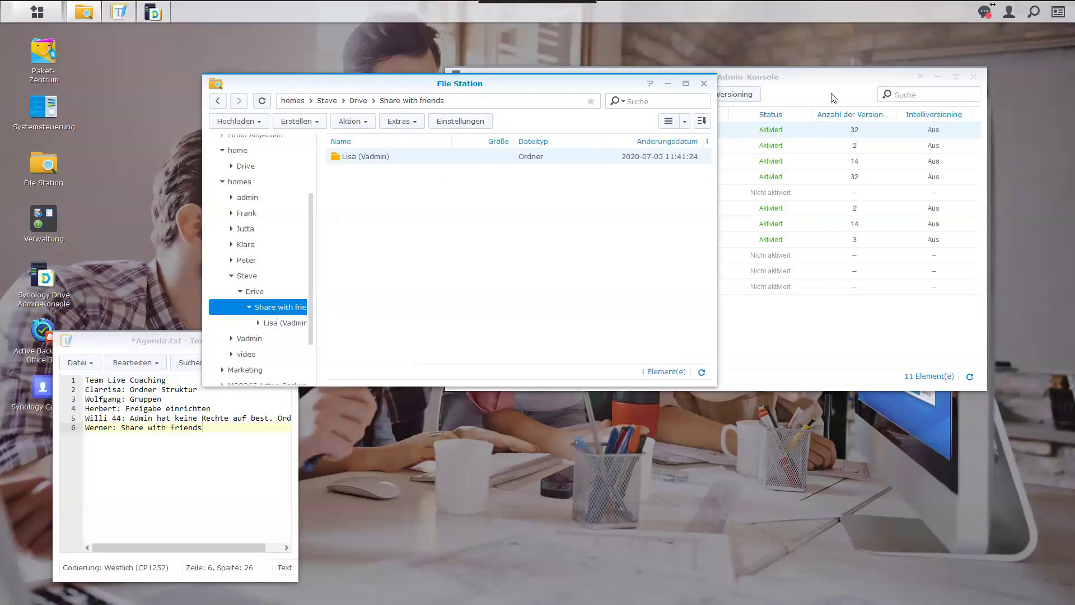
key(F11)
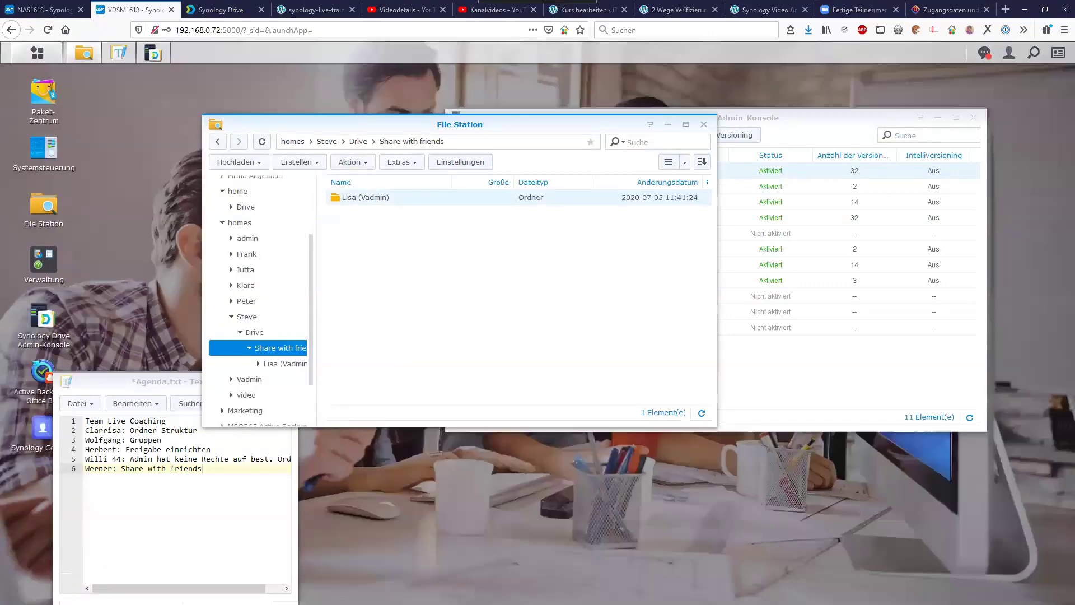
drag(420, 34, 421, 292)
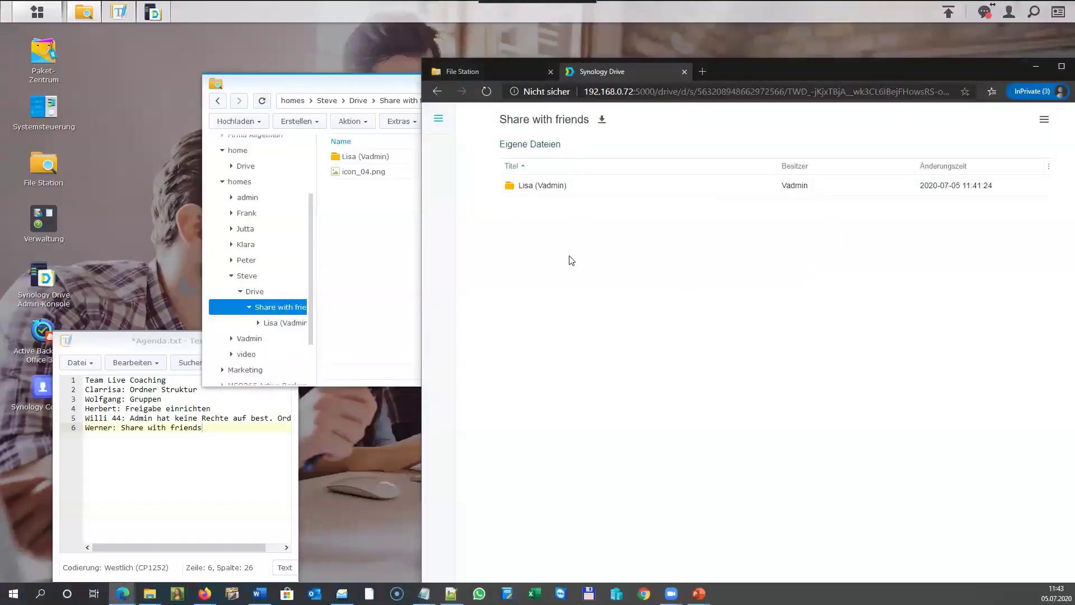
Refresh the Drive share to show icon_04.png and select the file request page's address.
click(527, 146)
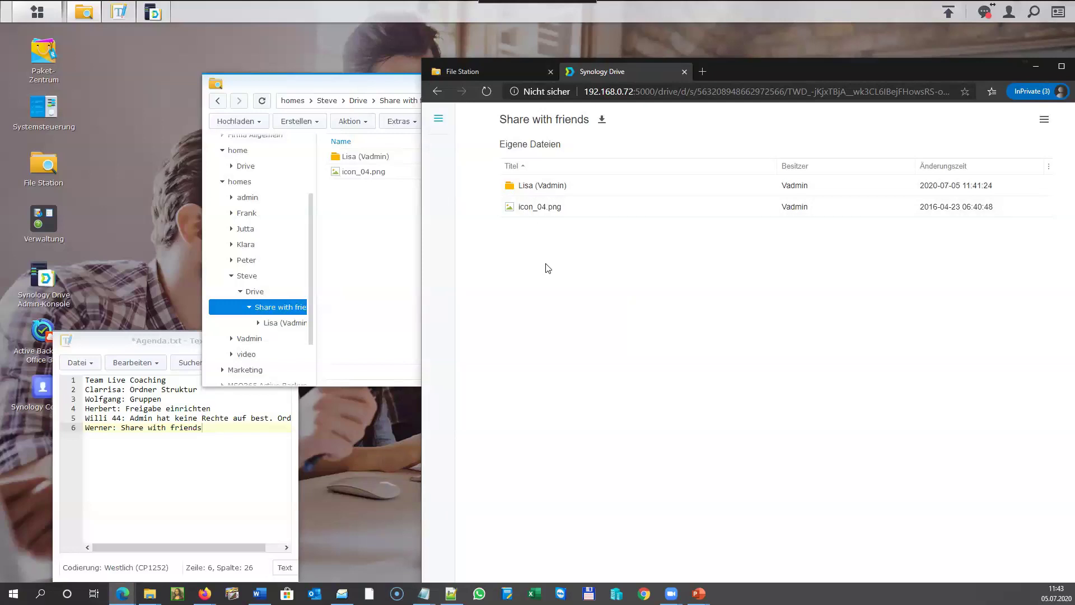
click(490, 71)
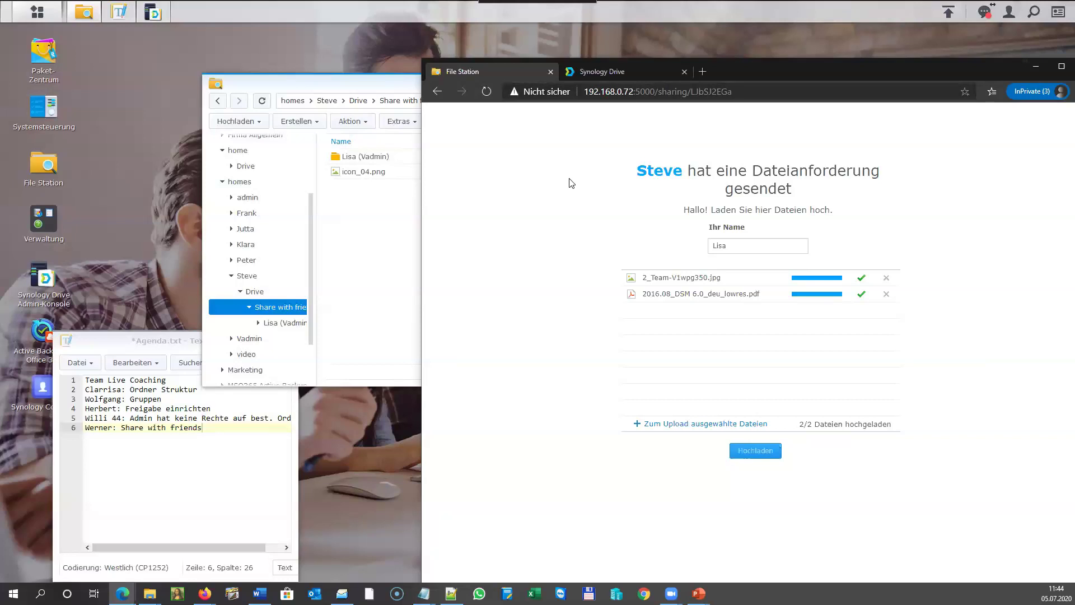
click(758, 94)
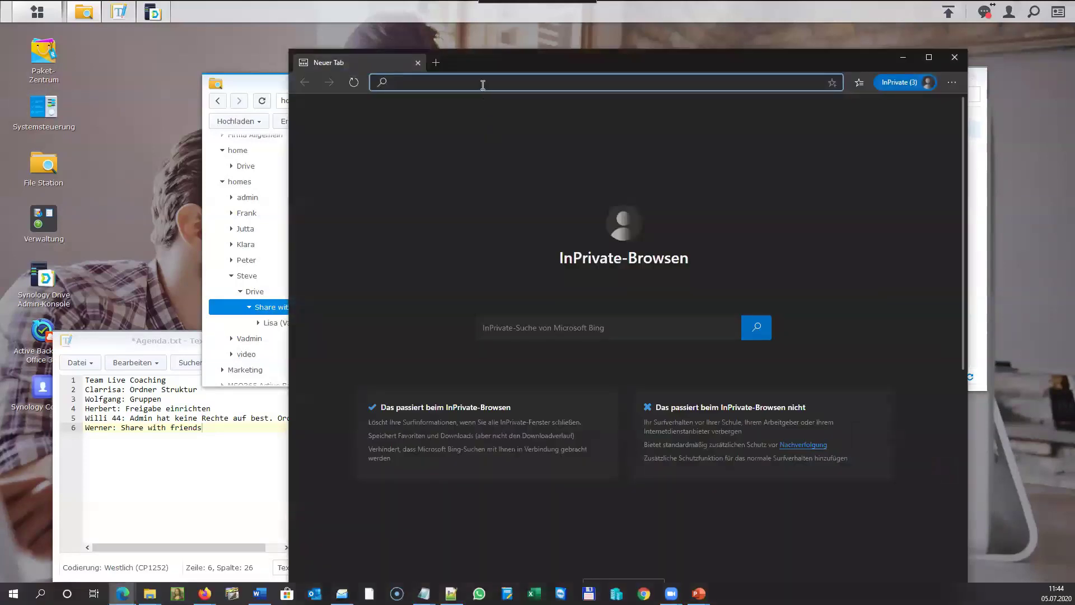
Open the pasted file request link, unlock it with the password, and enter the uploader's name.
key(Return)
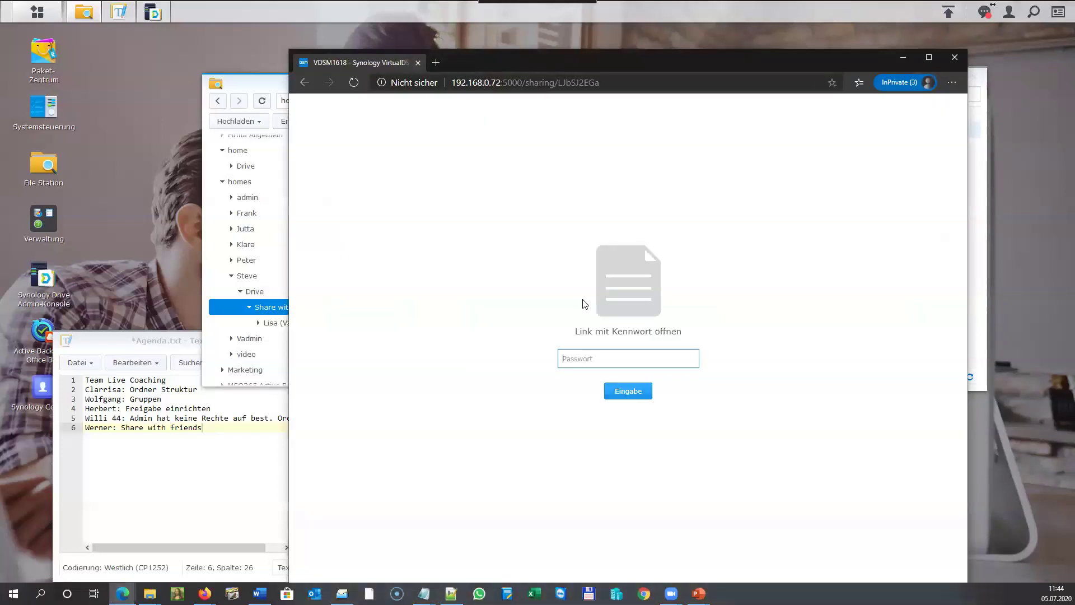
text(***********)
click(625, 397)
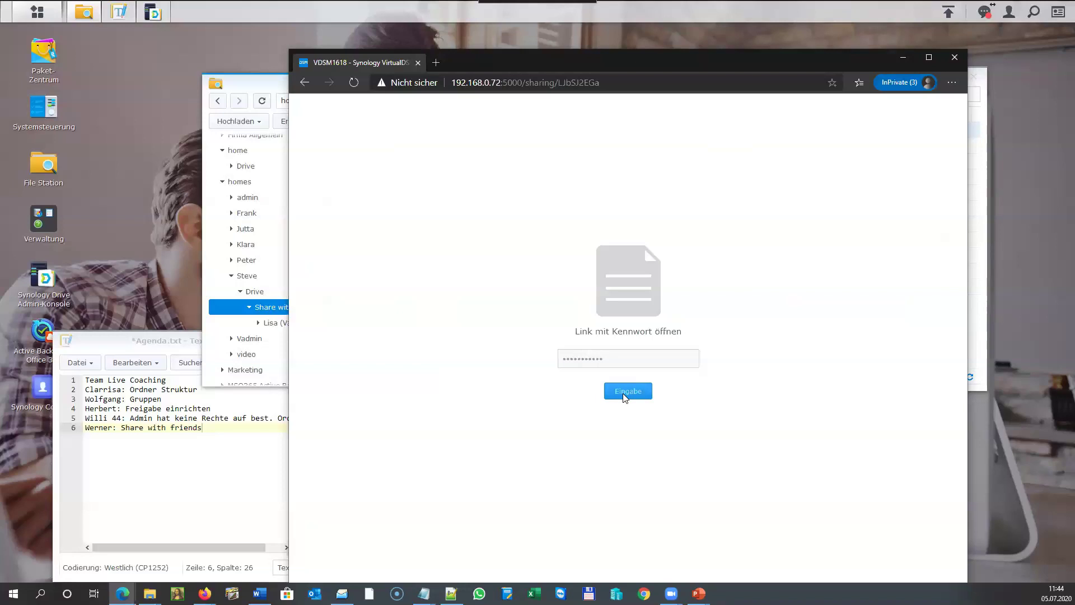
click(595, 236)
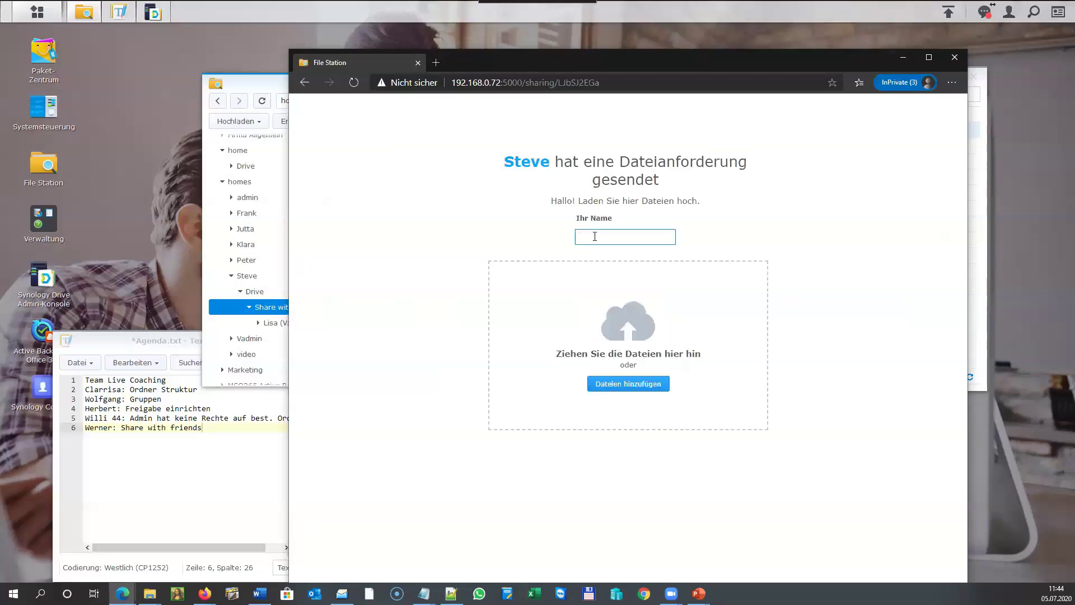
text(Werner)
Upload reset-der-synology2.jpg through the request and bring File Station forward.
key(super+e)
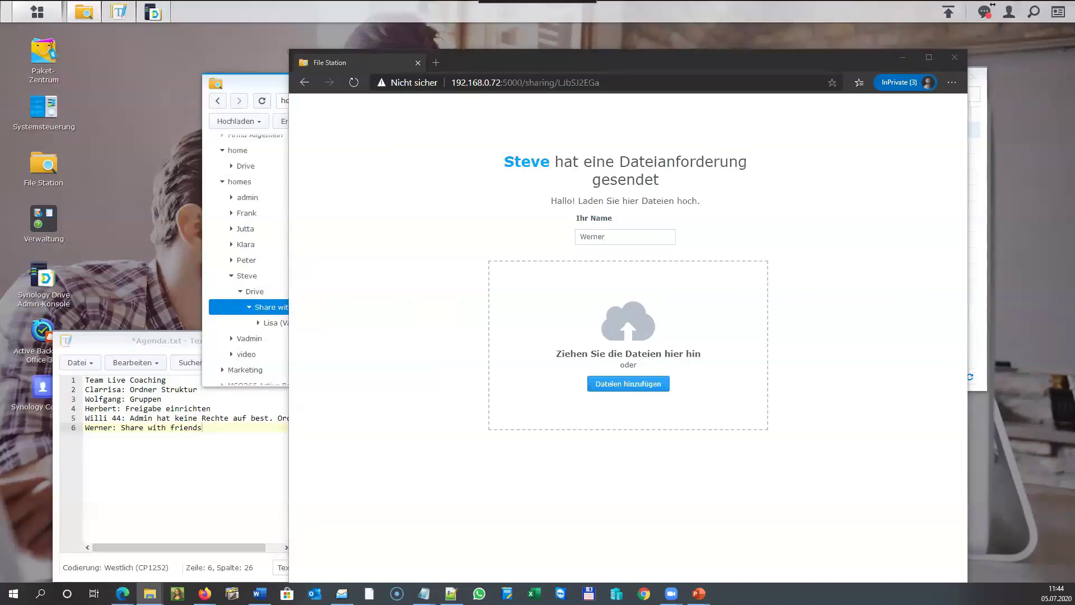
drag(1074, 316, 634, 315)
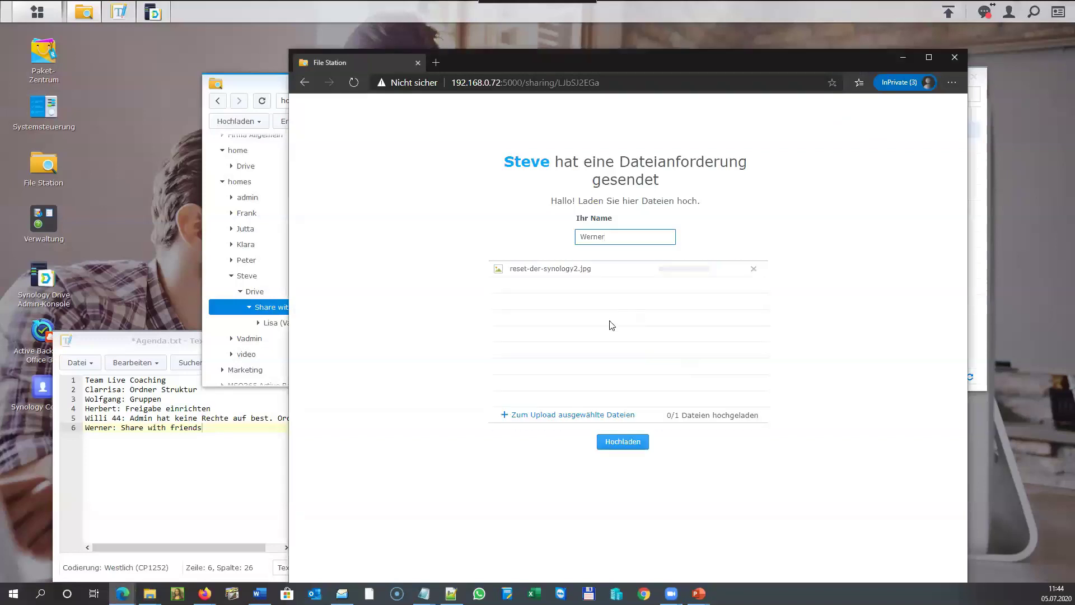
click(618, 446)
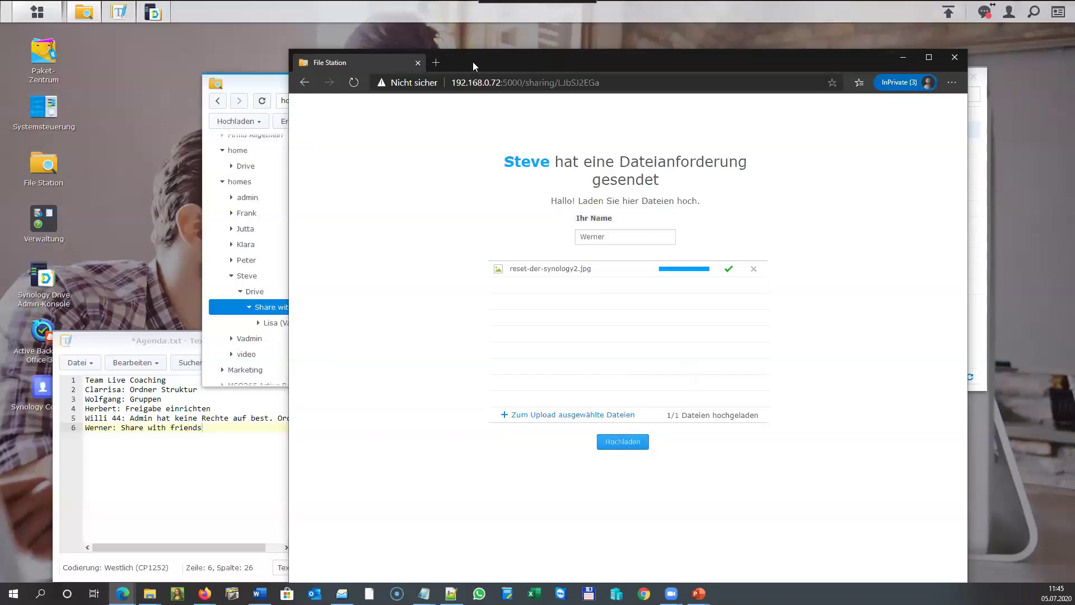
drag(489, 64, 608, 86)
click(376, 80)
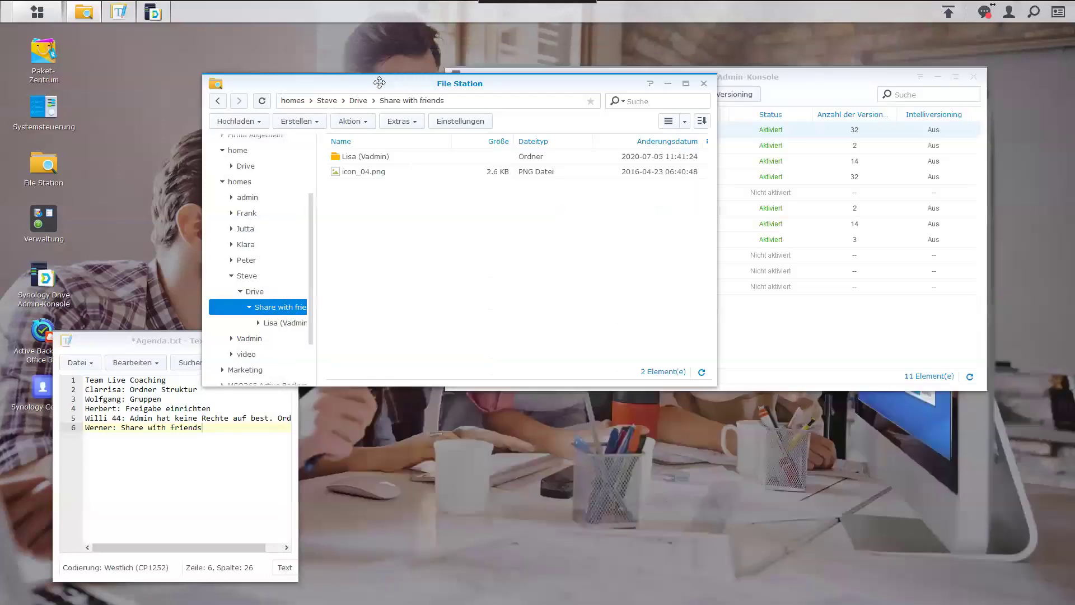
Show the Drive's Share with friends folder with both uploader subfolders, then switch to the browser.
click(254, 291)
click(266, 310)
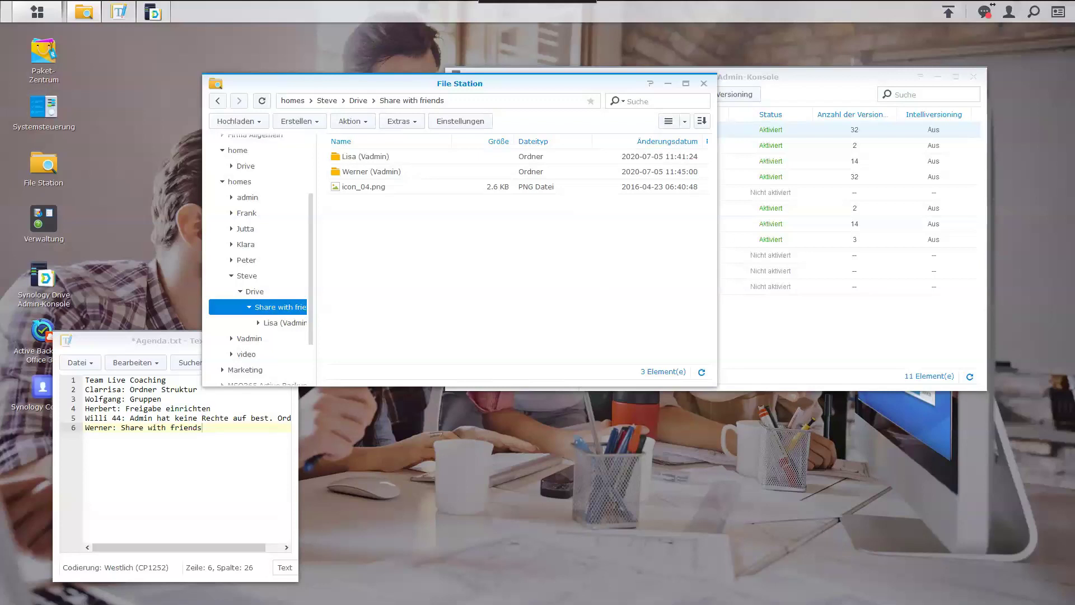
key(alt+Tab)
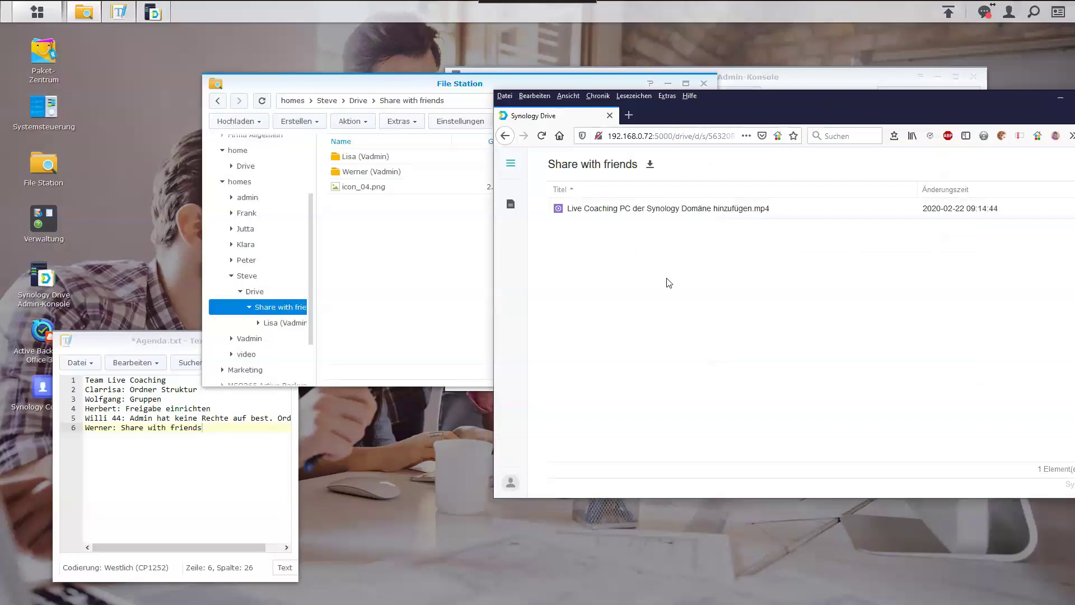
Reload the shared Share with friends page, then open the shared-links overview (Verwaltung geteilter Links).
click(541, 135)
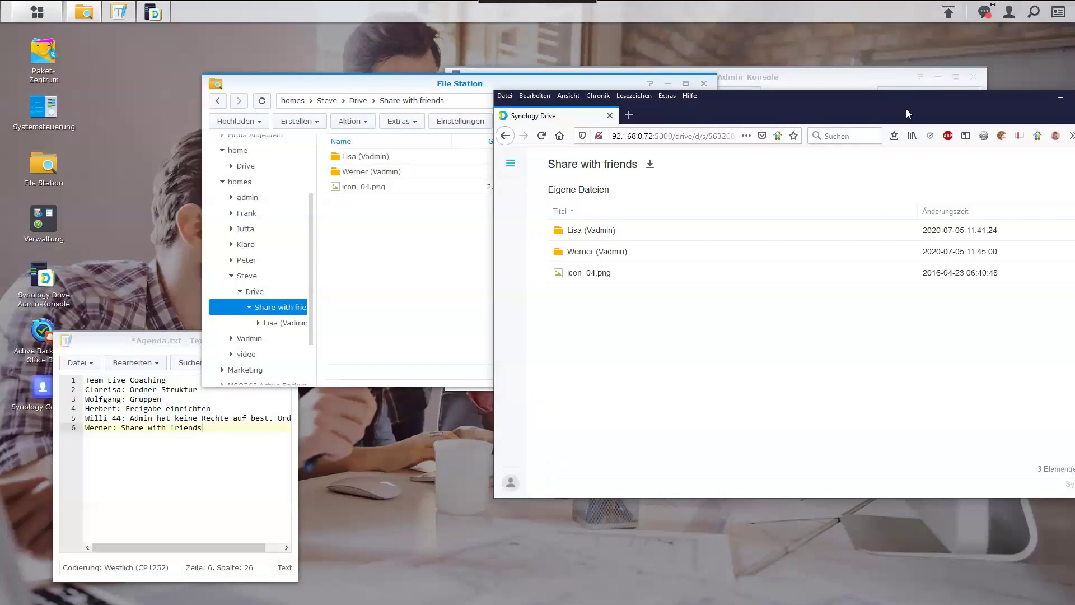
key(alt+Tab)
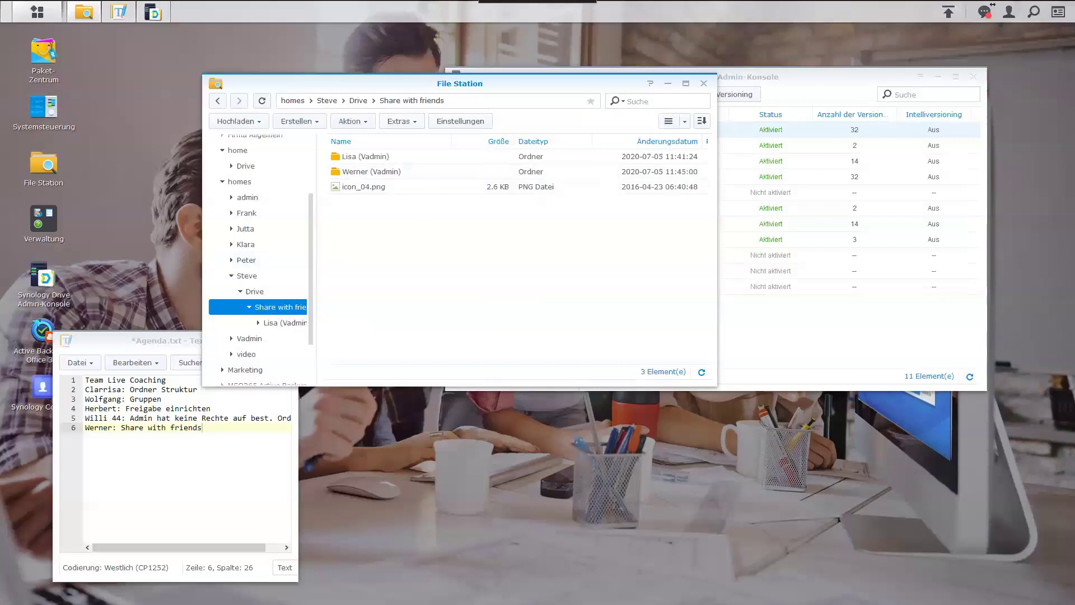
key(alt+Tab)
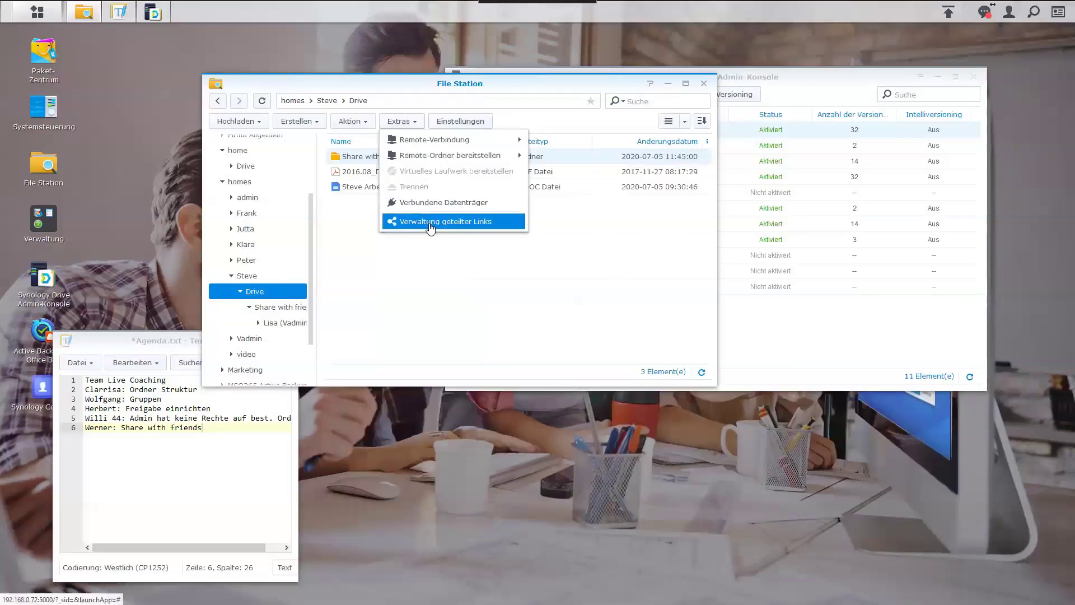
click(430, 222)
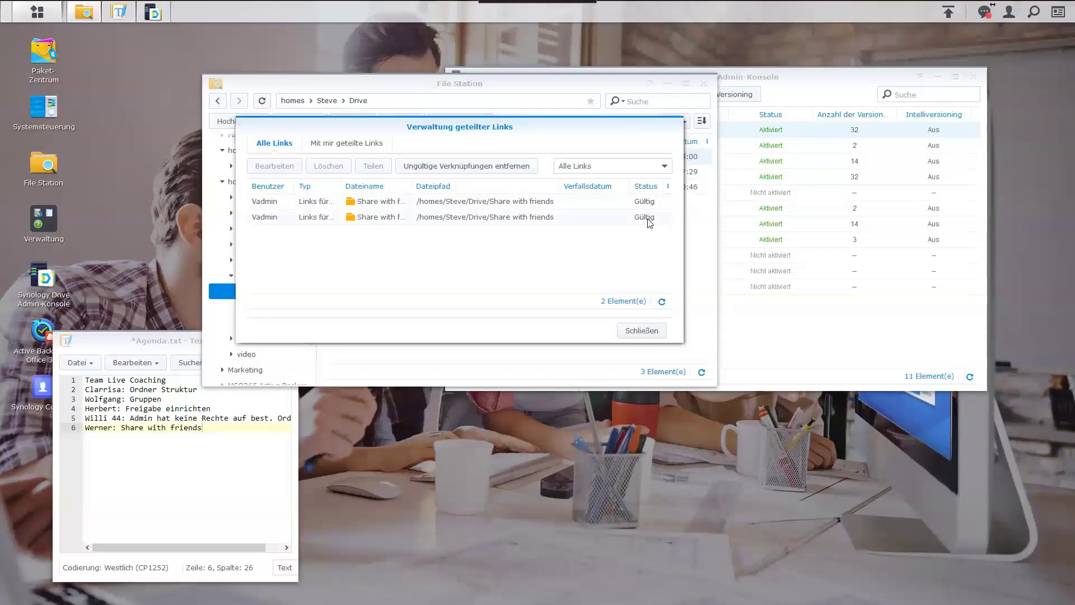
Cancel clearing invalid links, then delete the second Share with friends link.
click(520, 171)
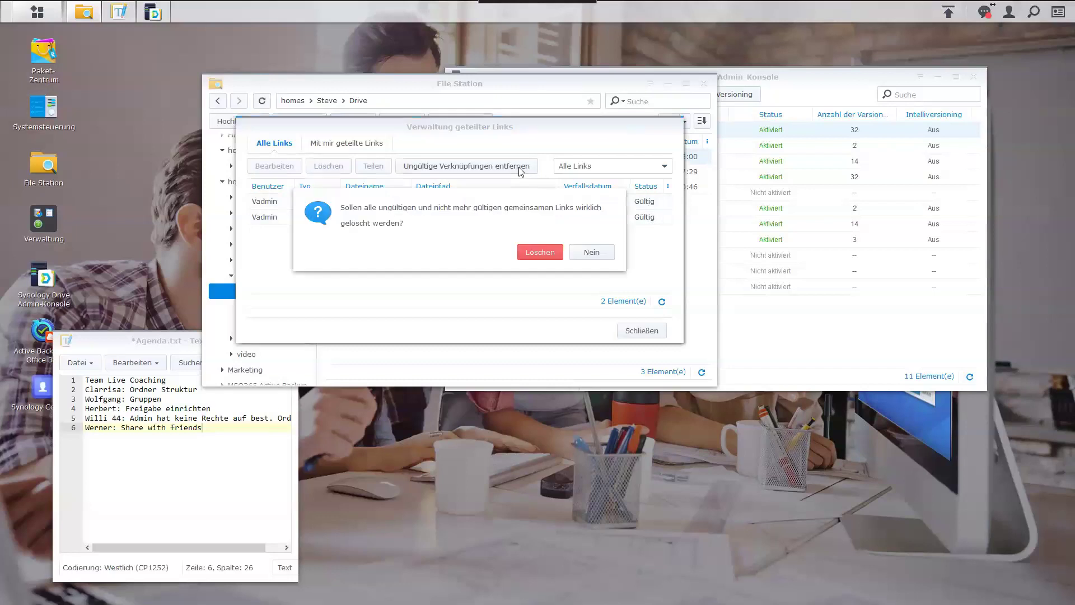
click(582, 256)
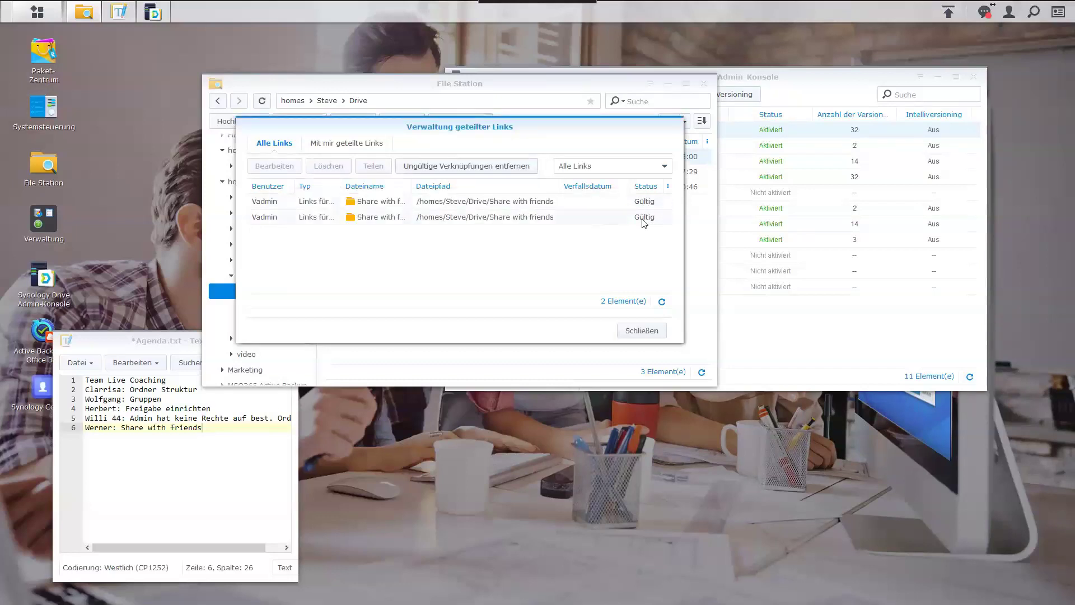
click(420, 218)
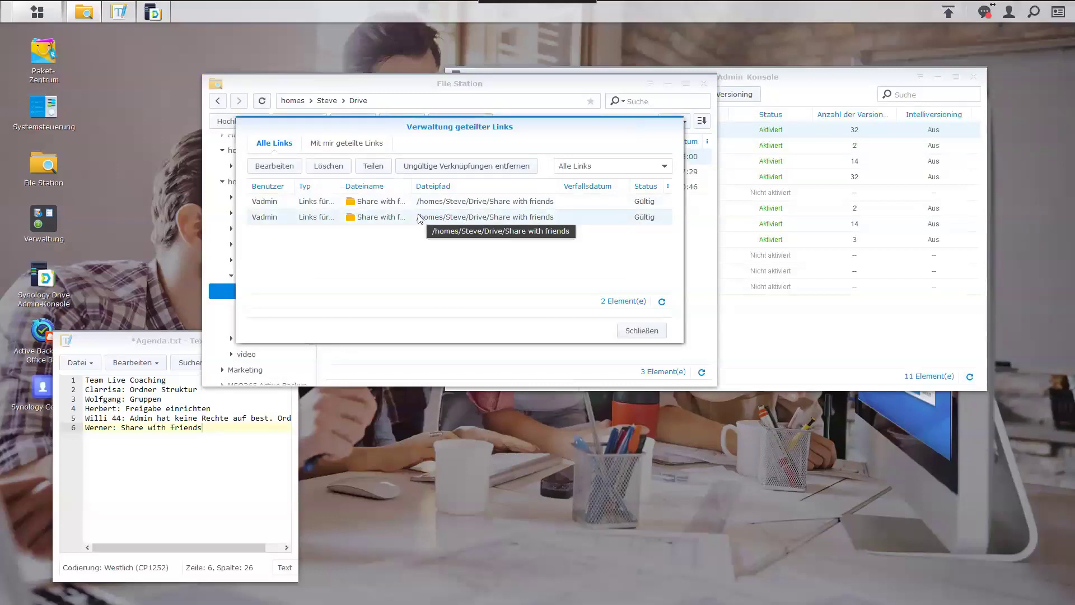
click(330, 168)
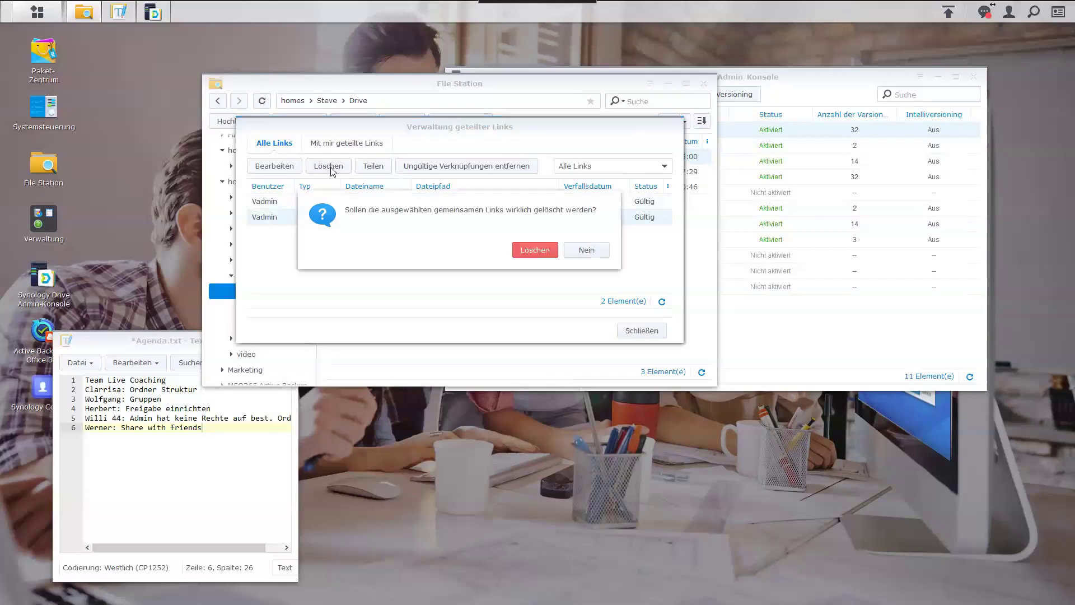
click(526, 251)
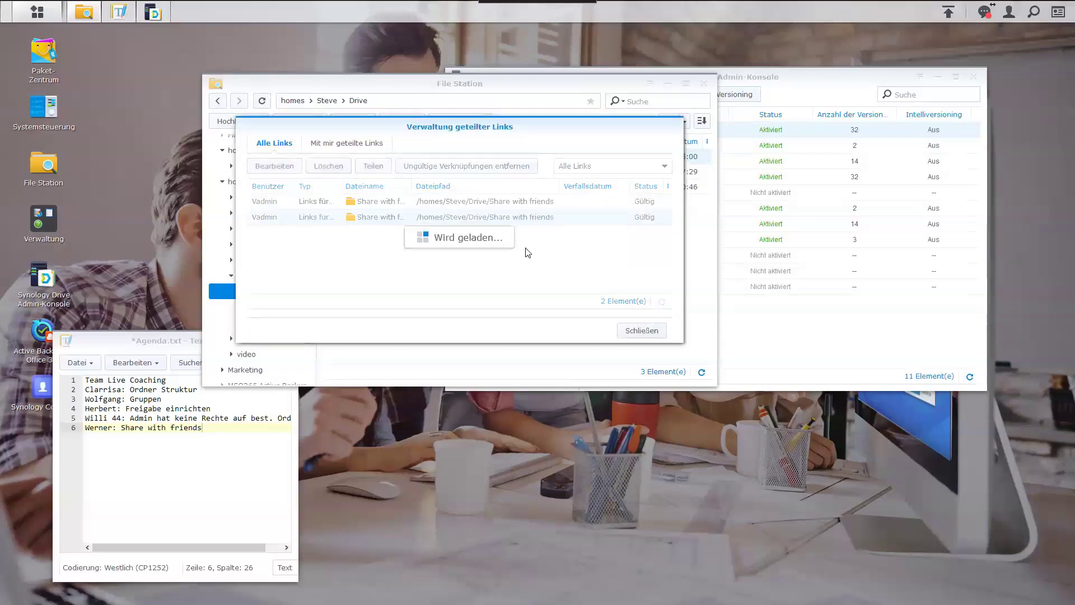
Delete the remaining shared link, close the overview, and open the Drive folder's context menu.
click(351, 203)
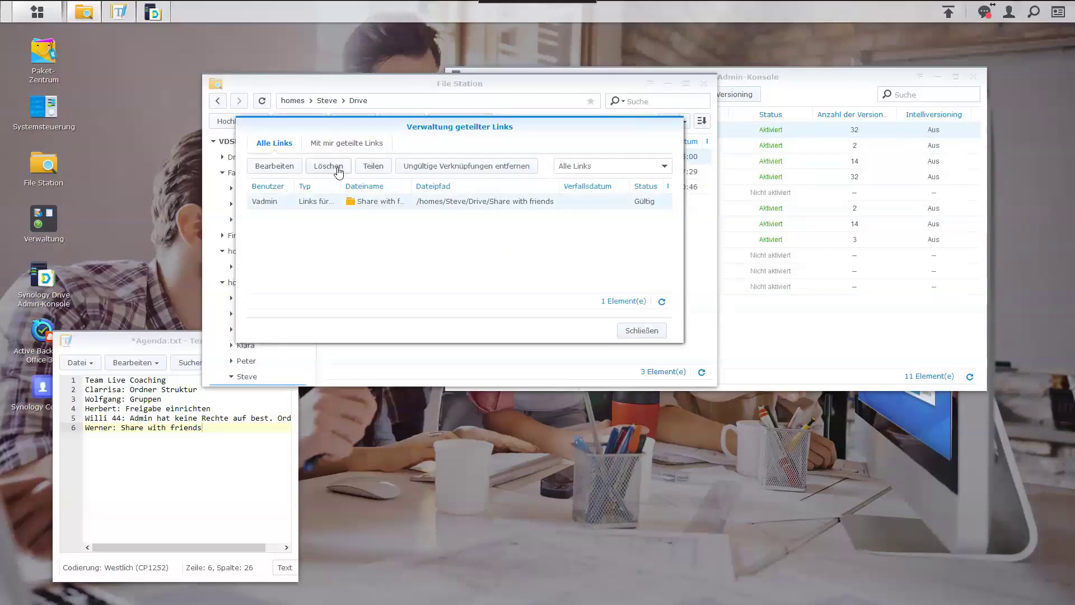
click(338, 171)
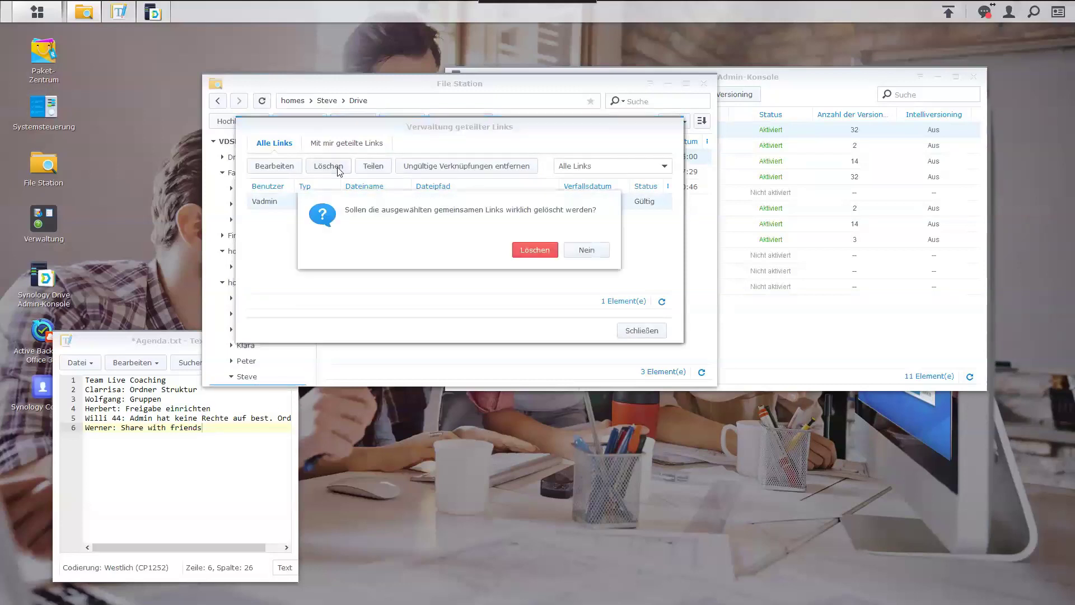
click(530, 250)
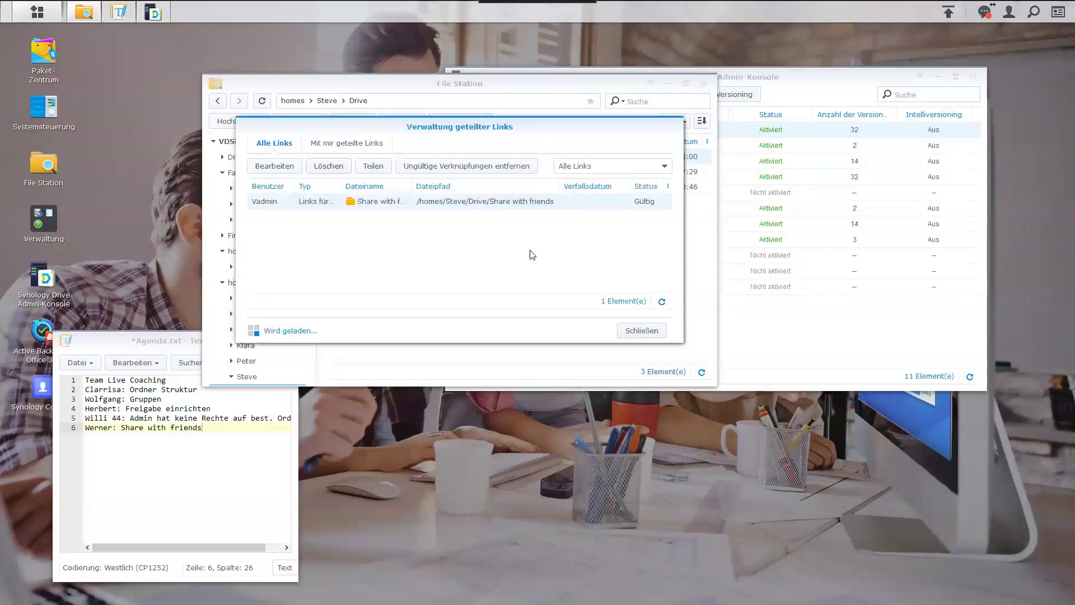
click(651, 334)
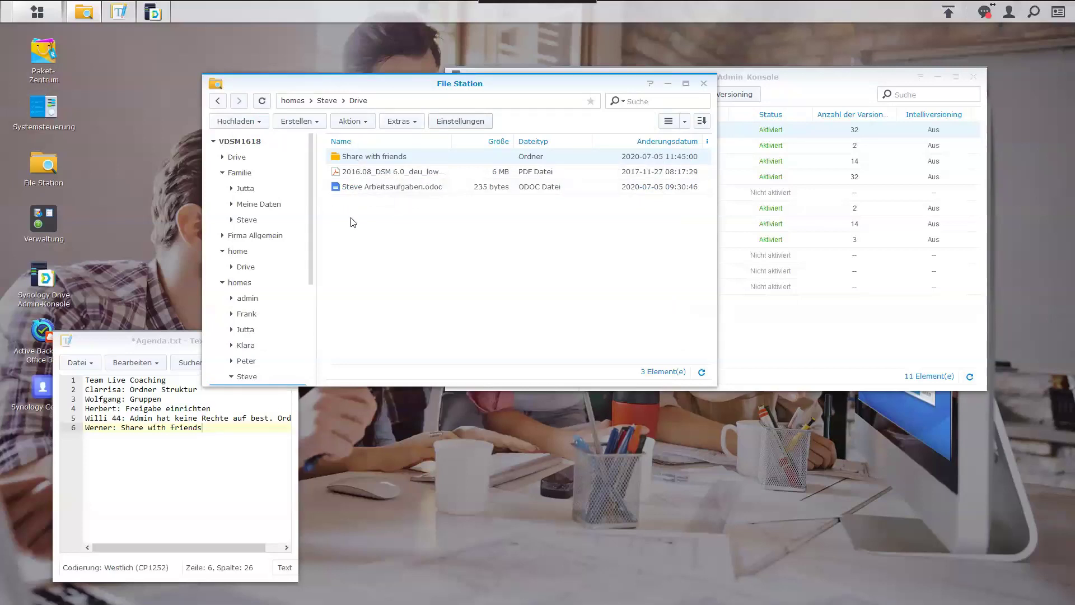
drag(310, 210, 311, 235)
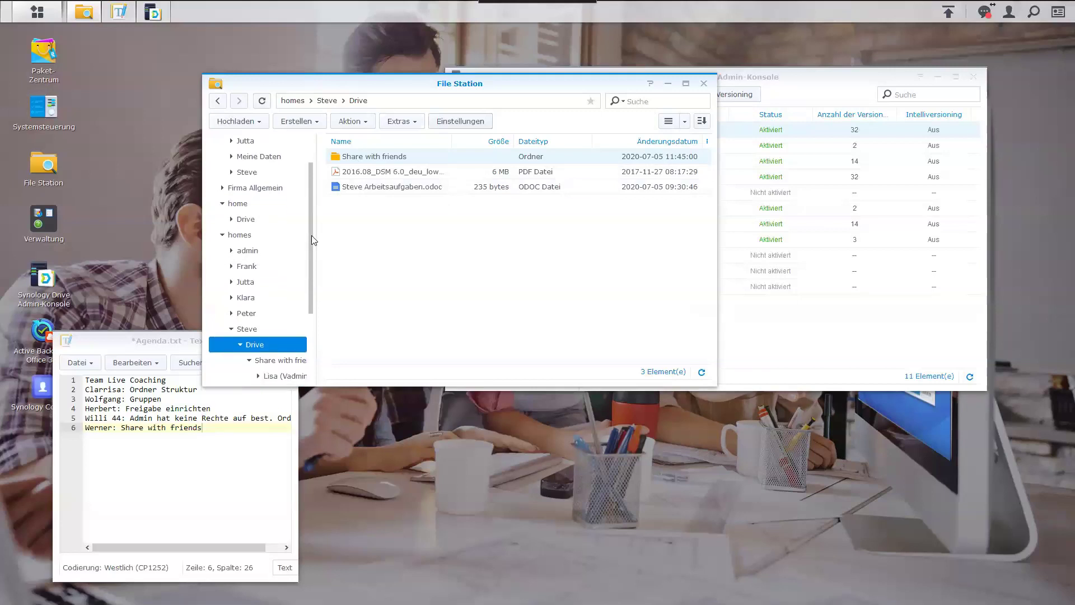
right_click(347, 220)
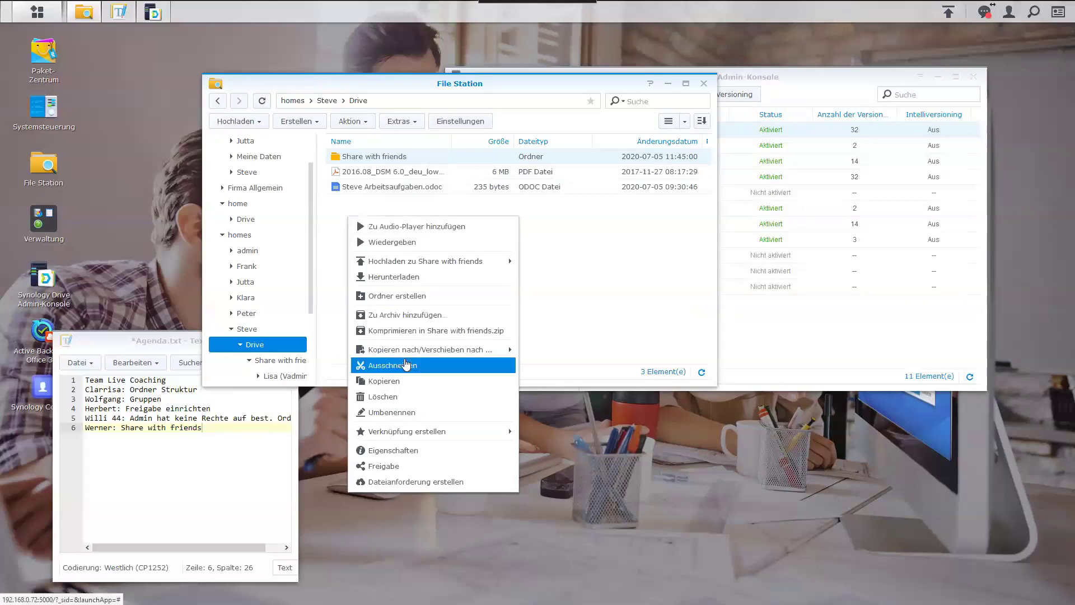
Start a new folder in Steve's Drive and name it '@ incomming'.
click(407, 297)
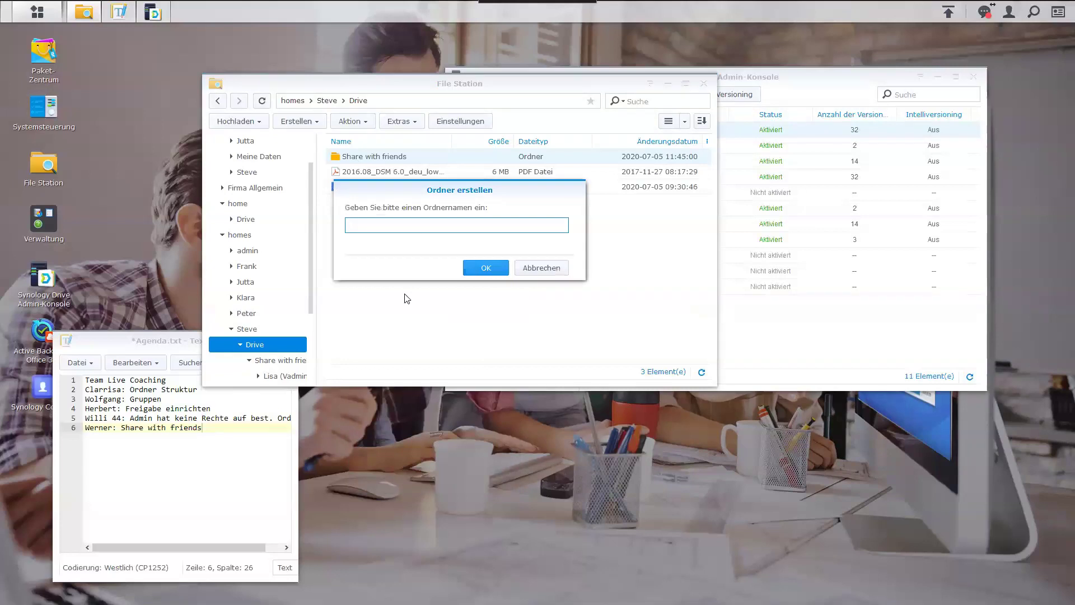
text(@ incomming)
Create the @ incomming folder and start a file request for it.
click(485, 268)
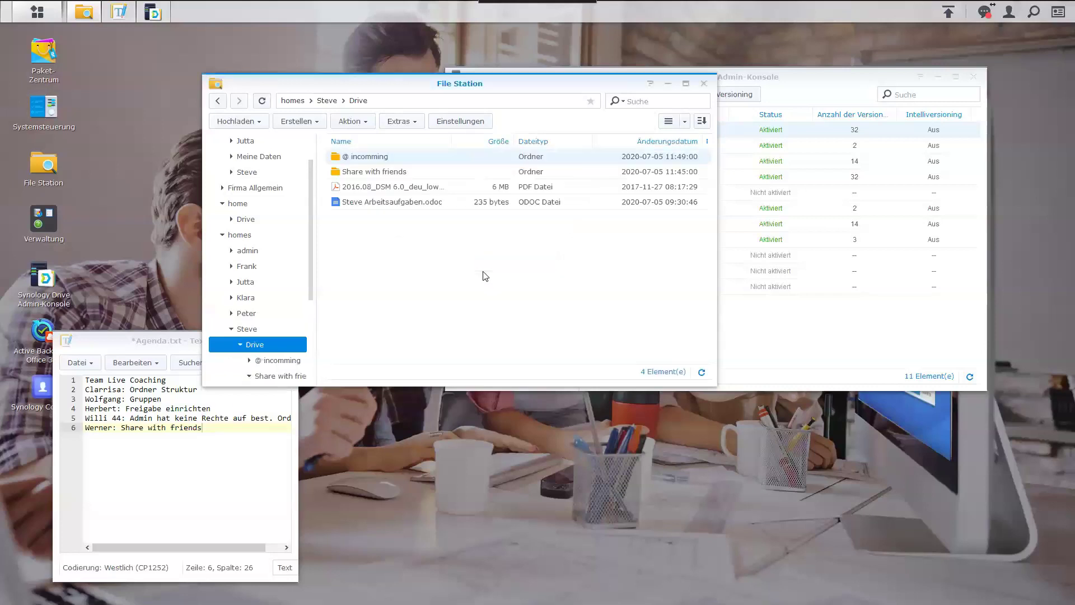
right_click(362, 162)
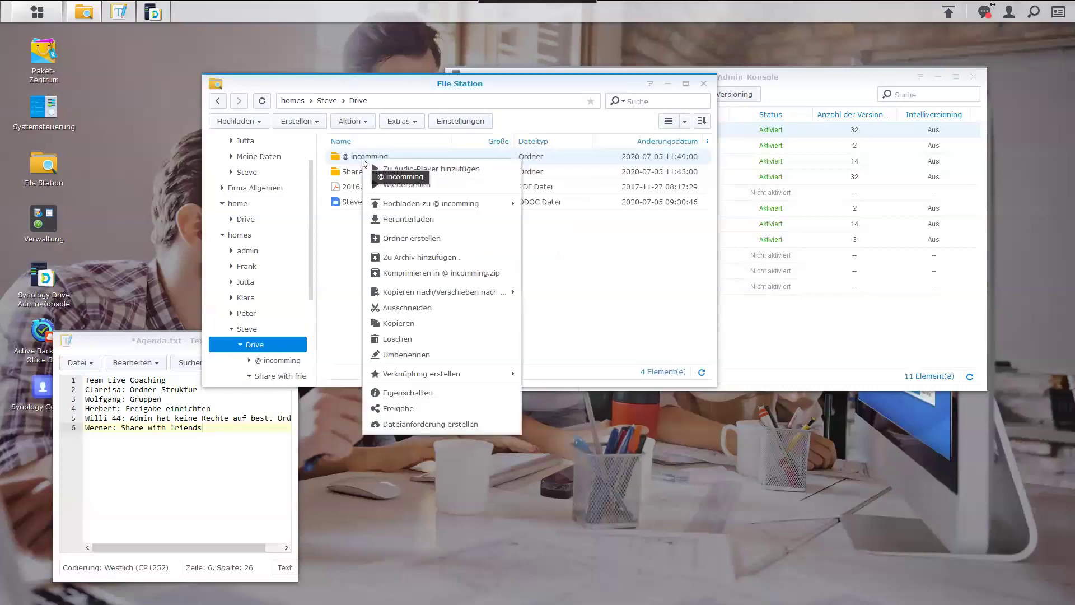
click(430, 424)
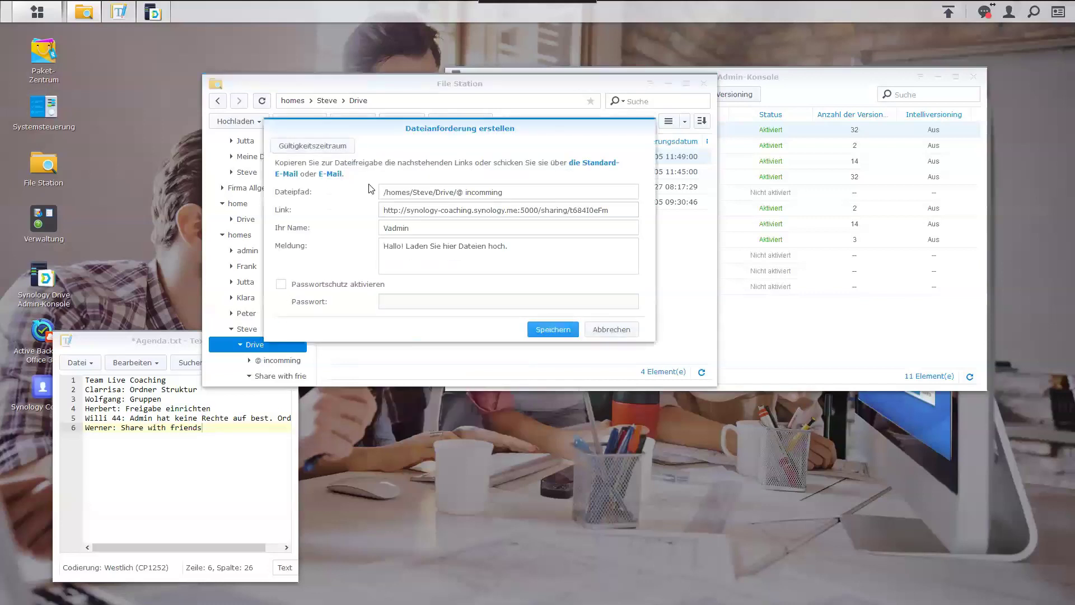
click(477, 212)
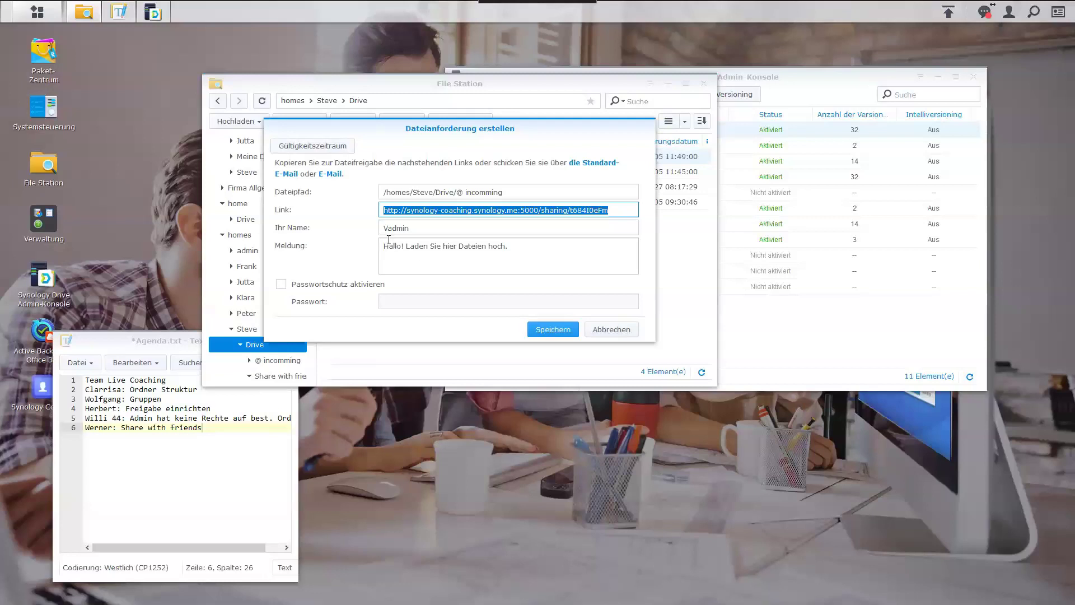
Enable password protection on the @ incomming file request, enter the password, and save it.
click(283, 287)
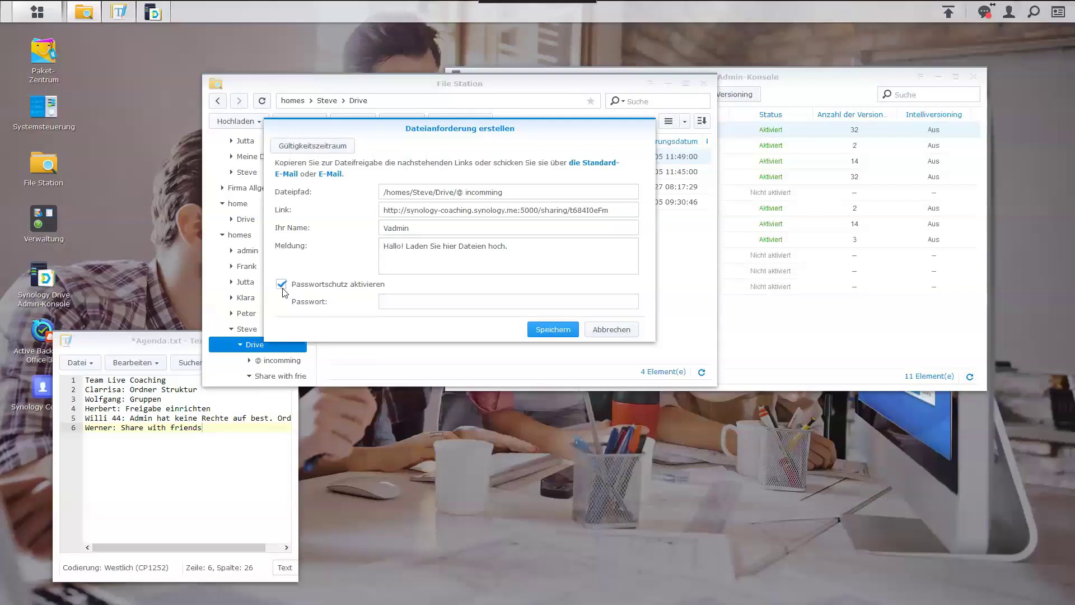
click(406, 302)
text(•••••)
key(BackSpace)
key(BackSpace)
key(BackSpace)
key(BackSpace)
key(BackSpace)
text(••••••••)
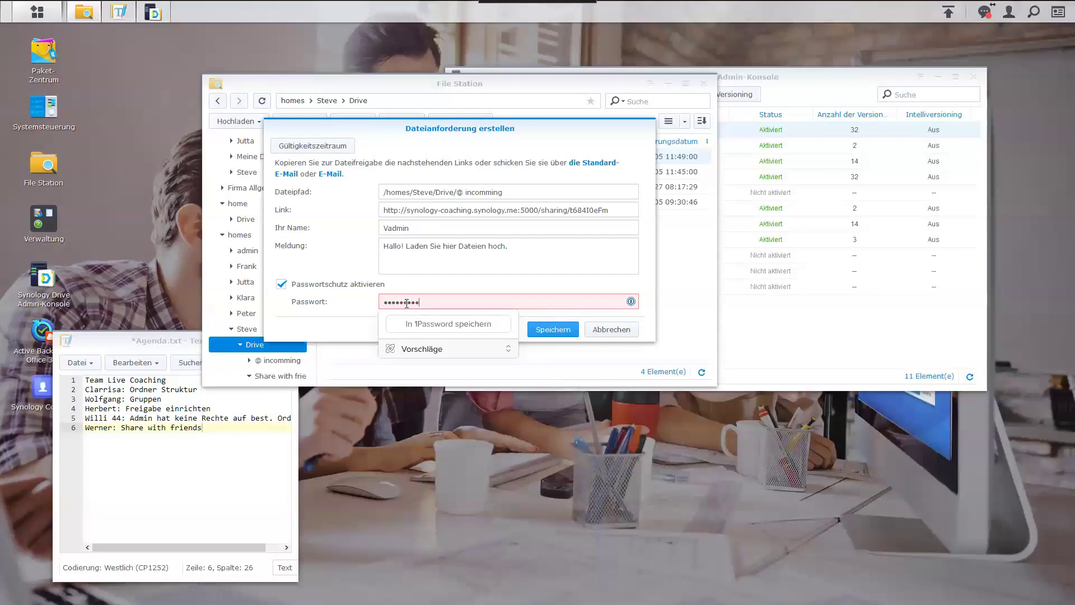
click(552, 329)
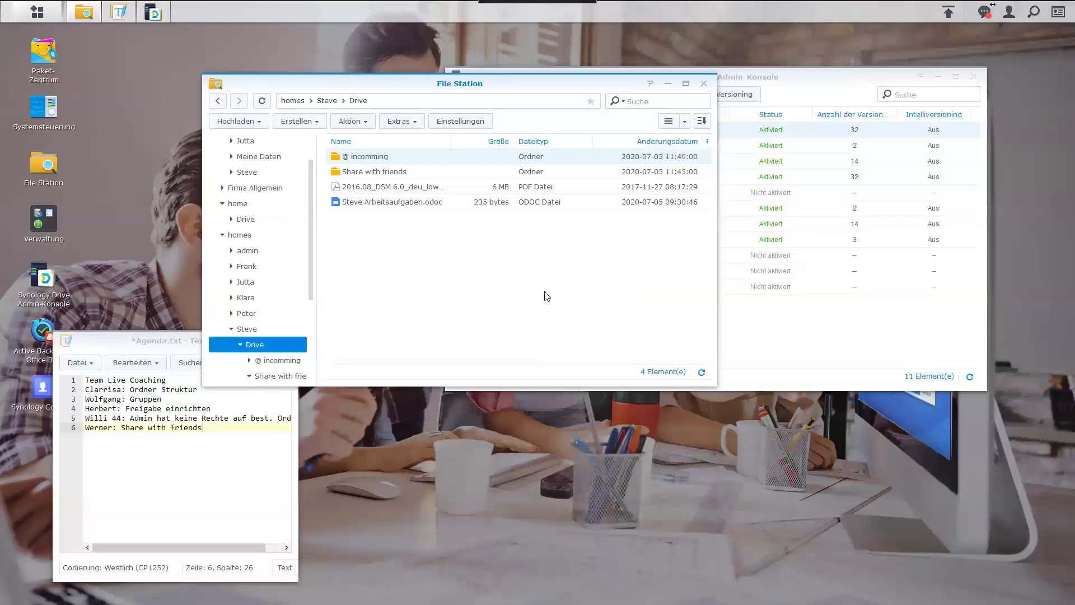
click(385, 175)
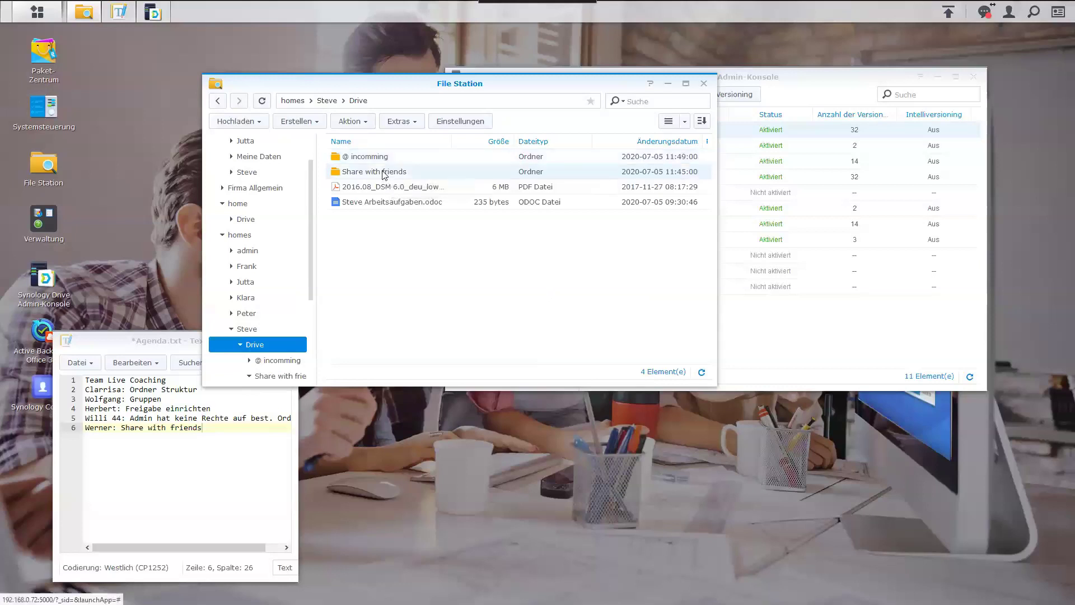
Enable secure sharing for Share with friends, for outside people, with a password.
right_click(381, 174)
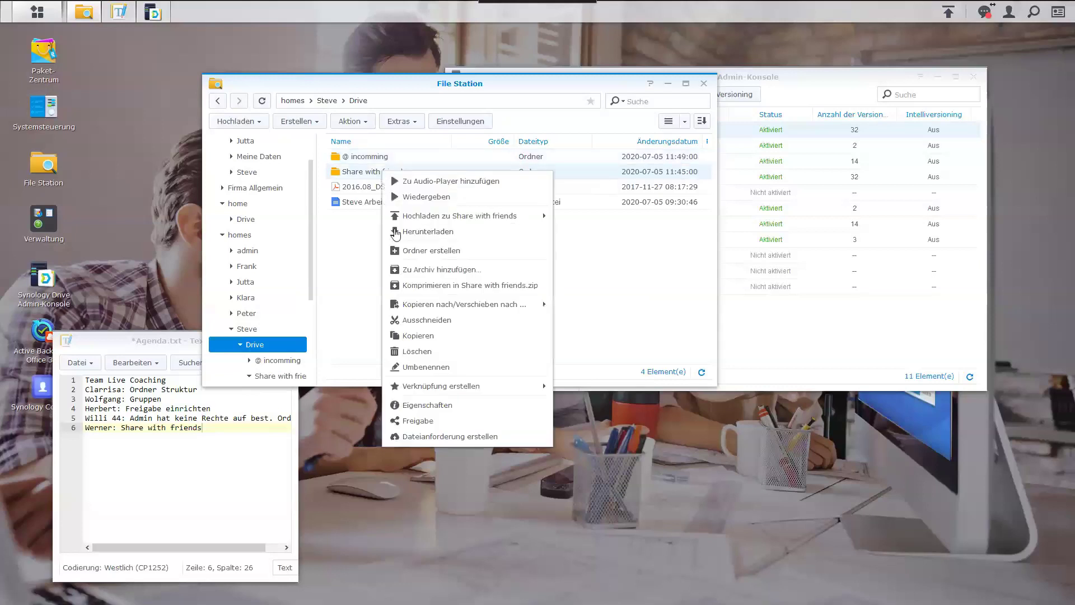
click(427, 421)
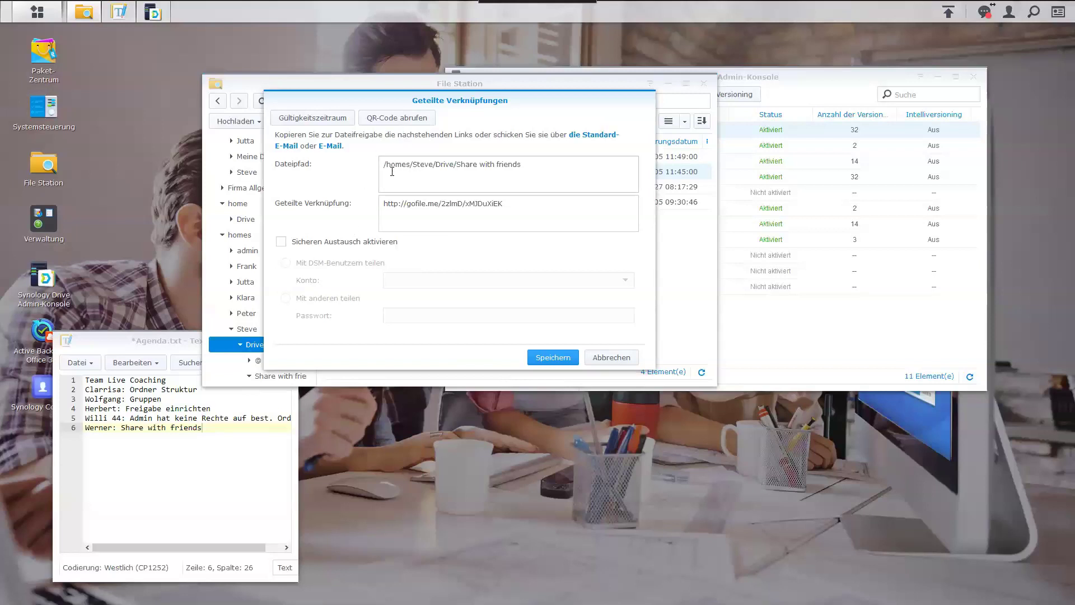
triple_click(514, 204)
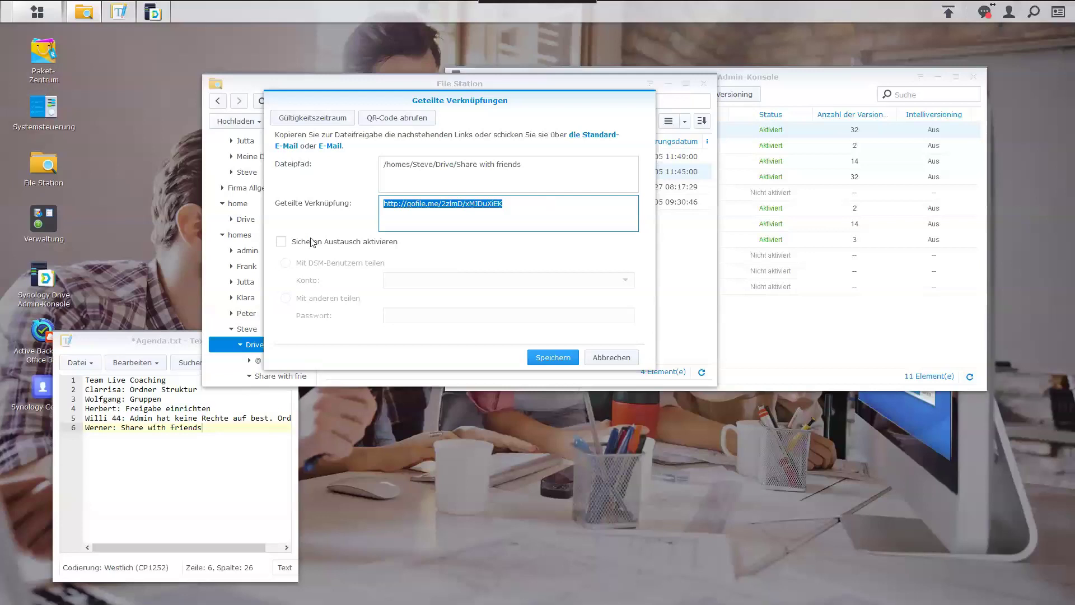
click(284, 242)
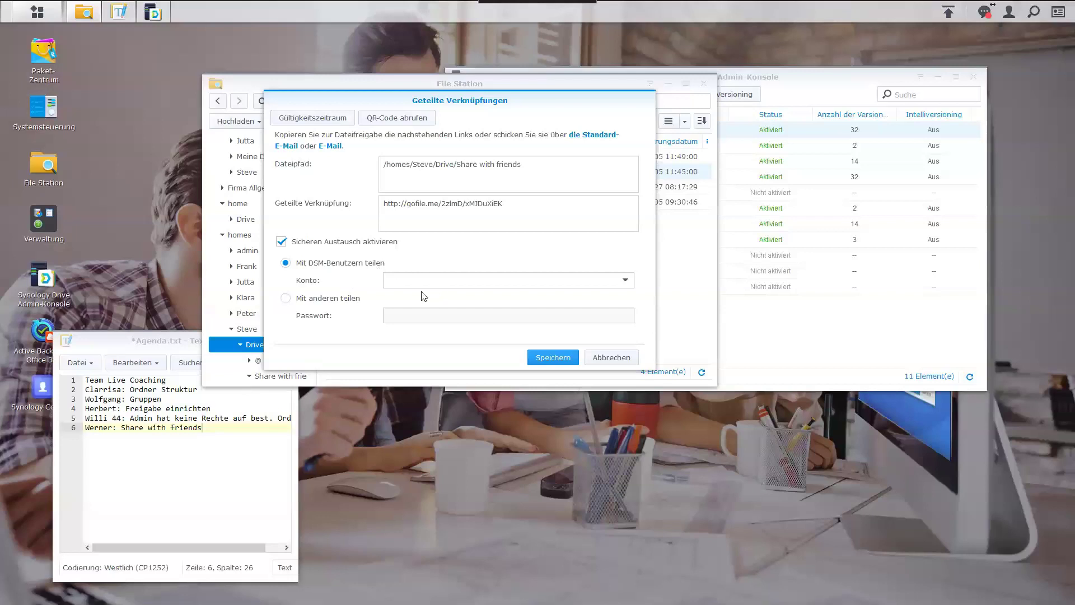
click(286, 298)
click(401, 315)
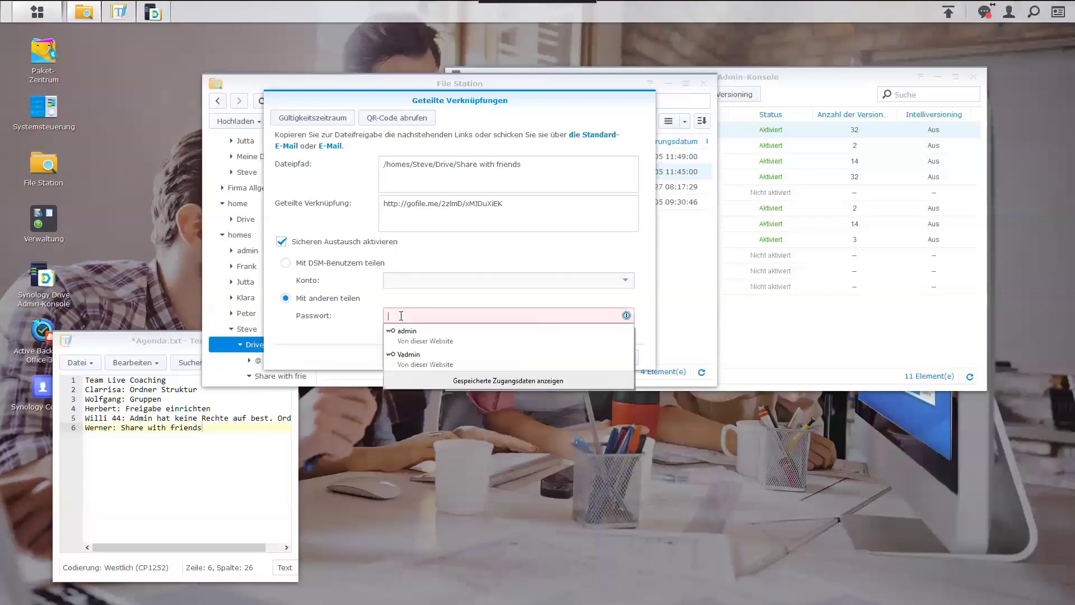
text(•)
text(****)
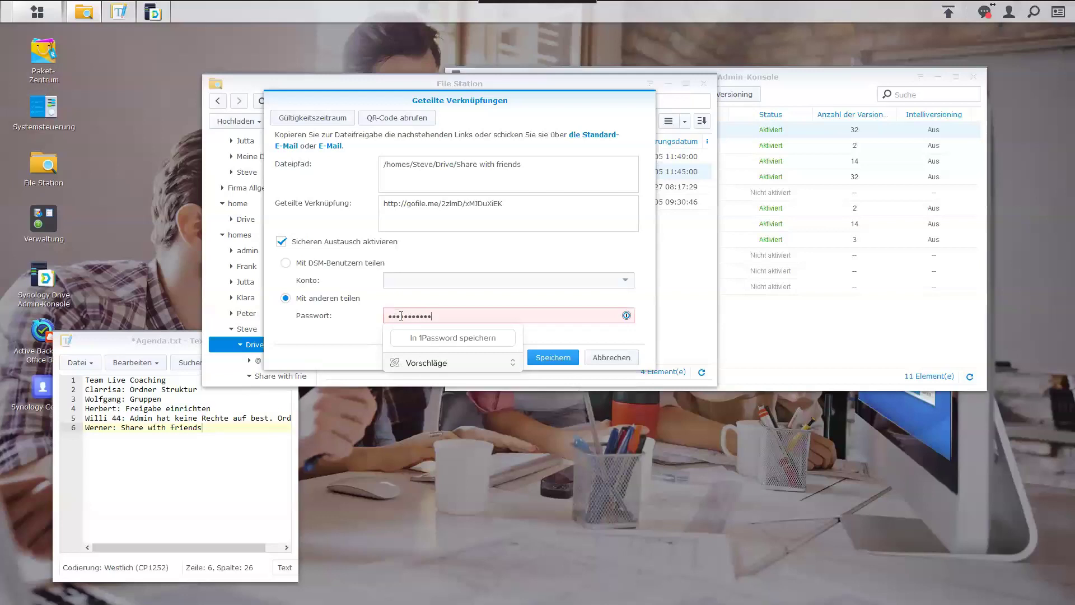
Review the link's validity period and QR code, leaving both unchanged.
click(322, 119)
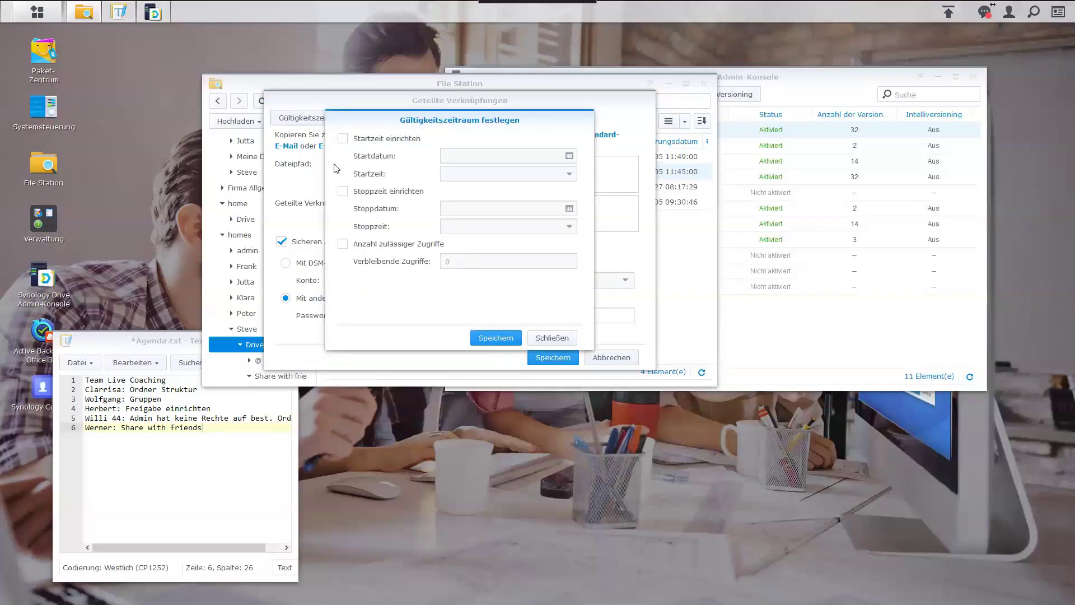
click(550, 342)
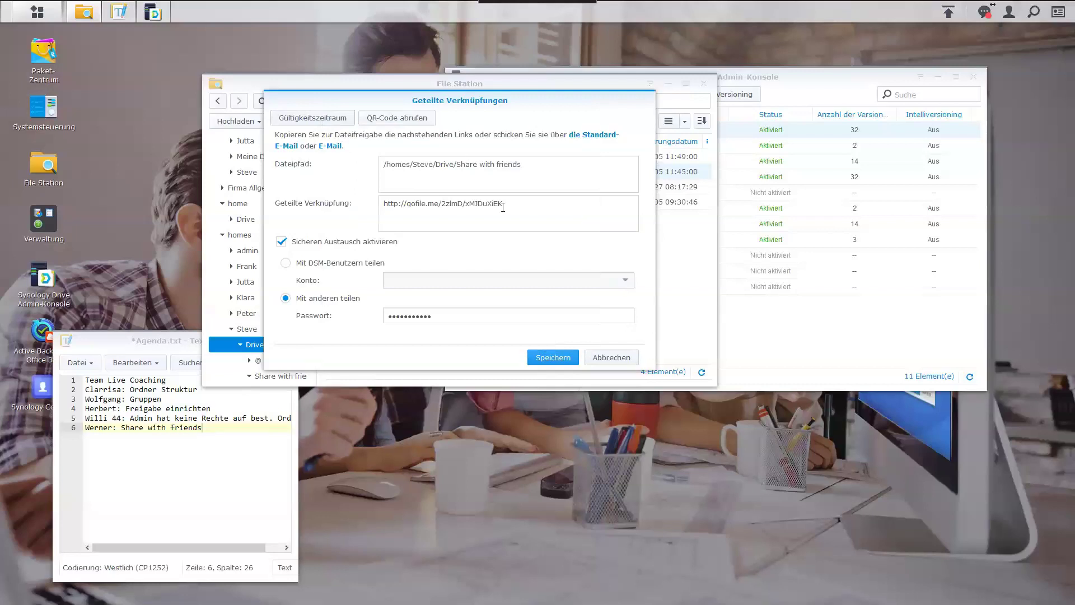
click(404, 118)
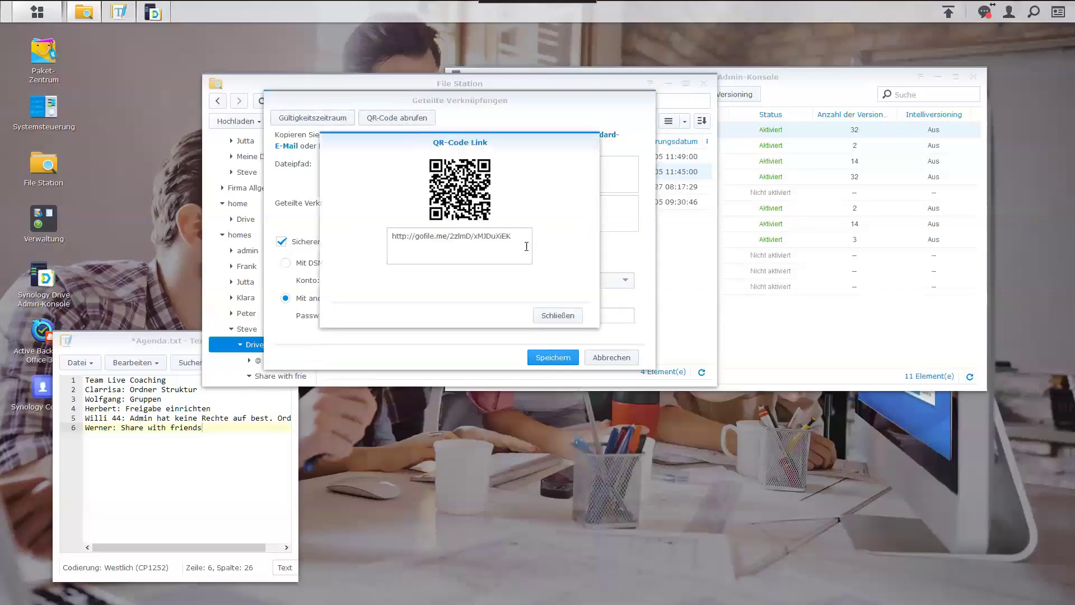
click(555, 321)
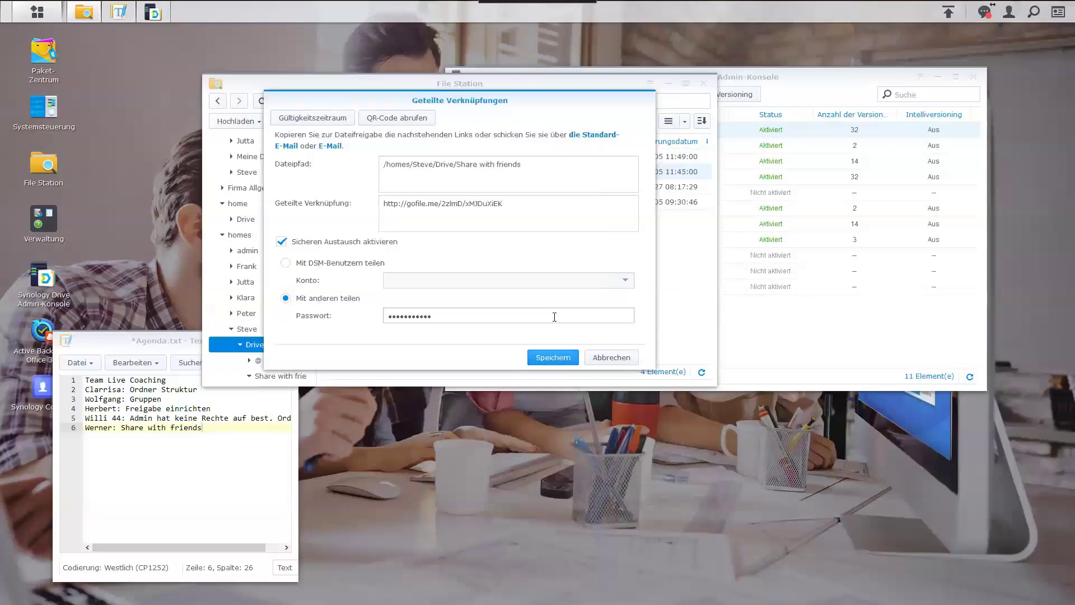
Copy the Share with friends link and save the password-protected sharing settings.
click(533, 205)
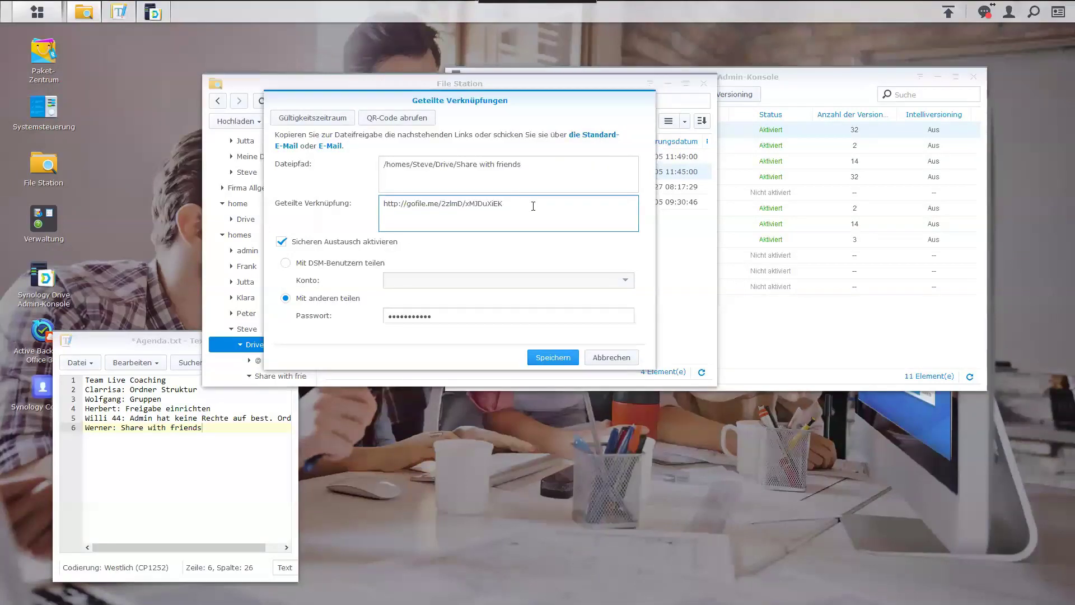
key(ctrl+a)
key(ctrl+c)
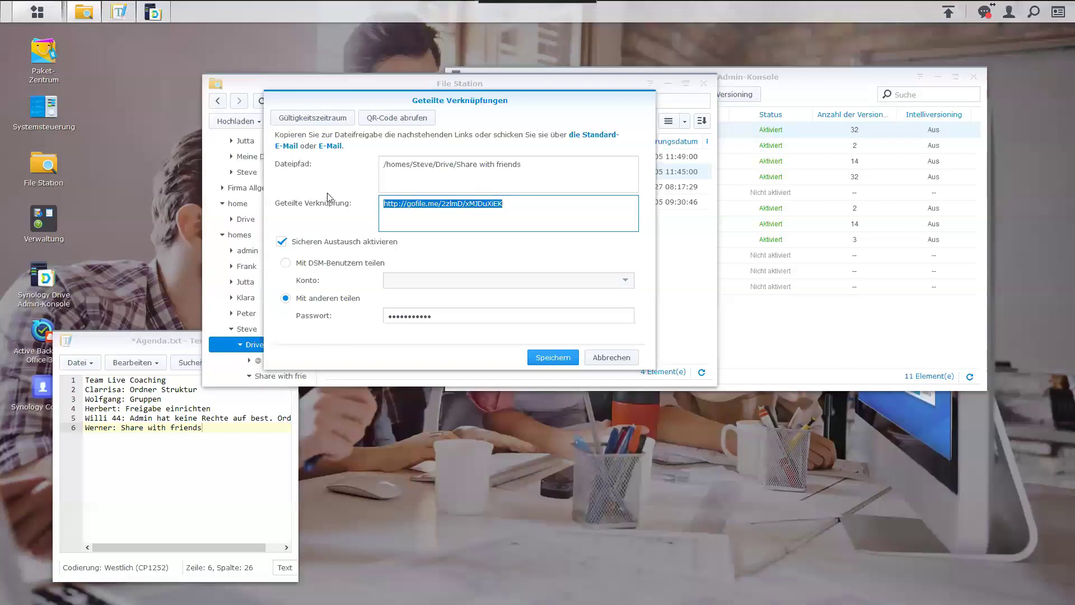
click(545, 358)
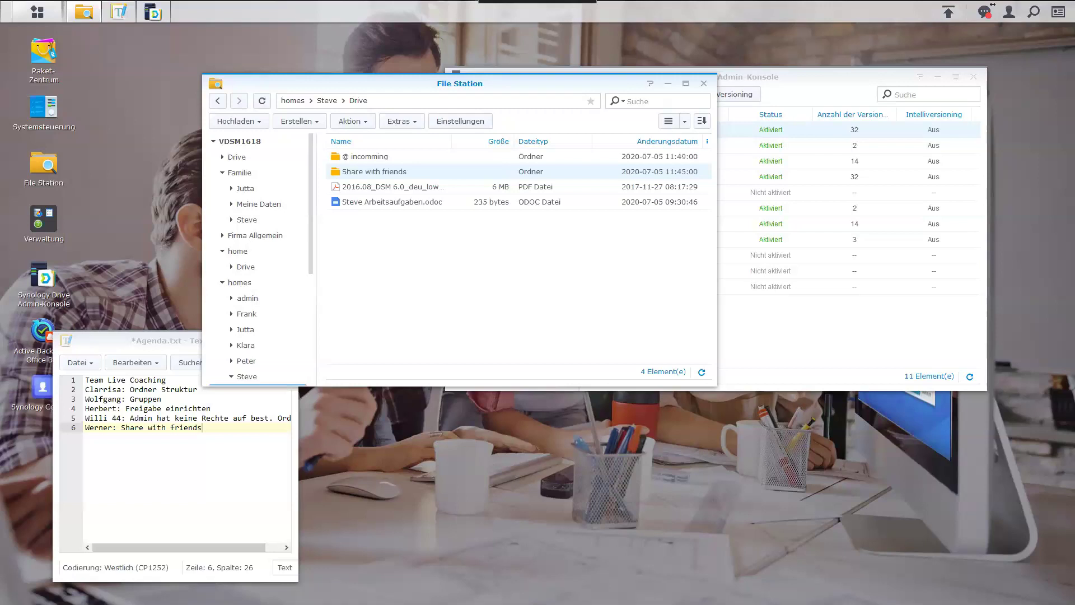
key(ctrl+n)
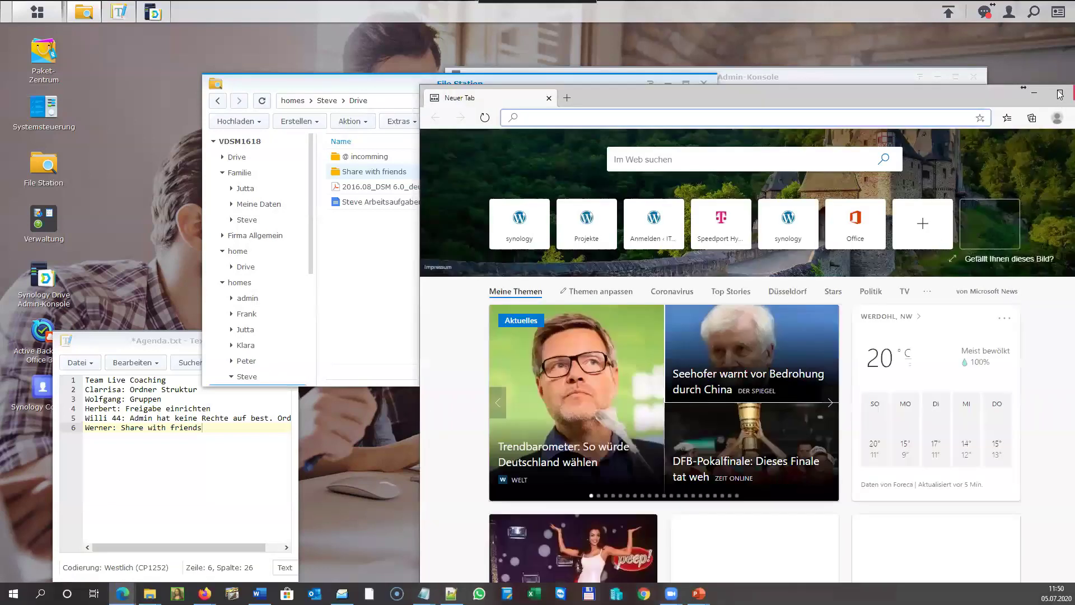
Open an Edge InPrivate window and load the copied gofile.me Share with friends link.
key(alt+f)
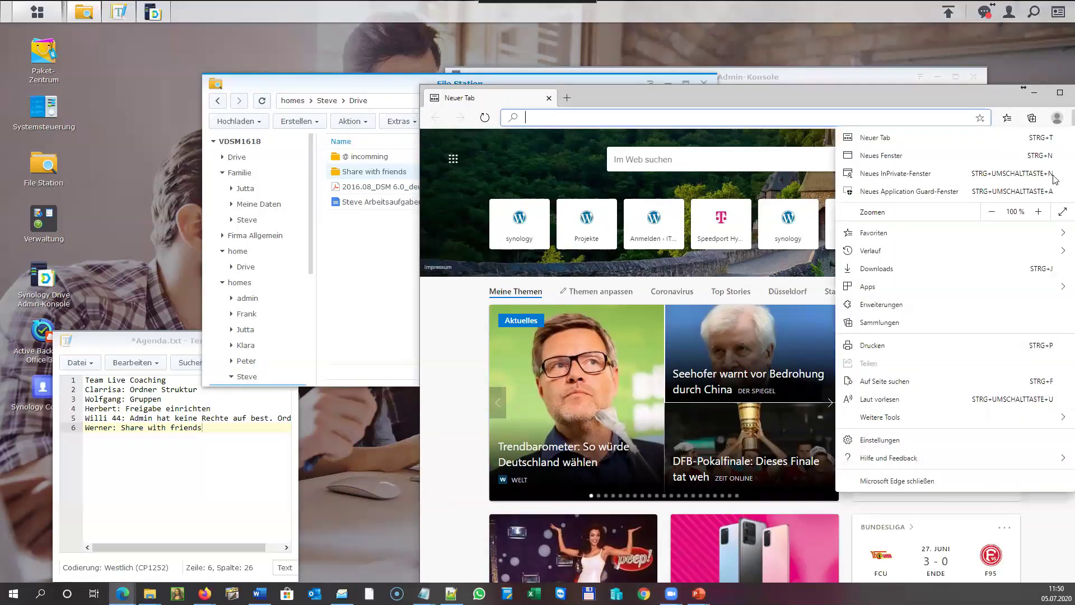
click(865, 174)
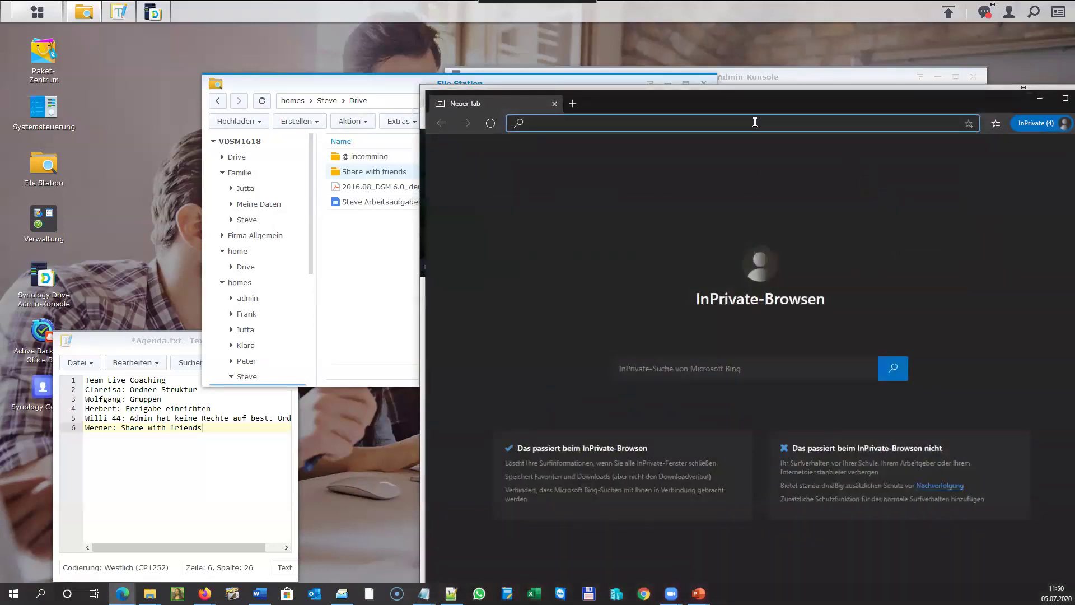
key(ctrl+v)
key(Return)
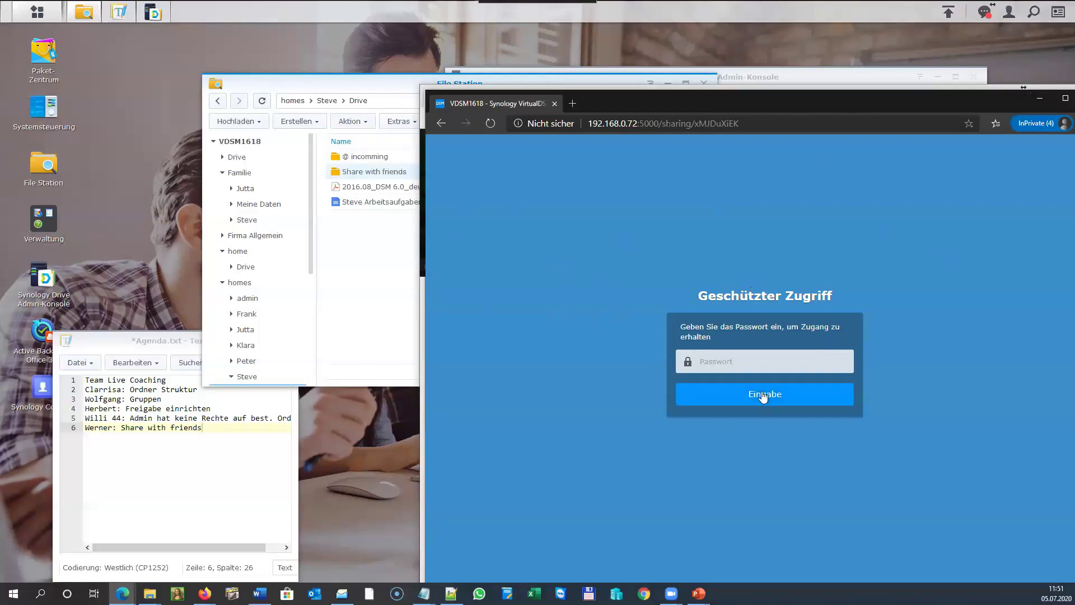
click(707, 361)
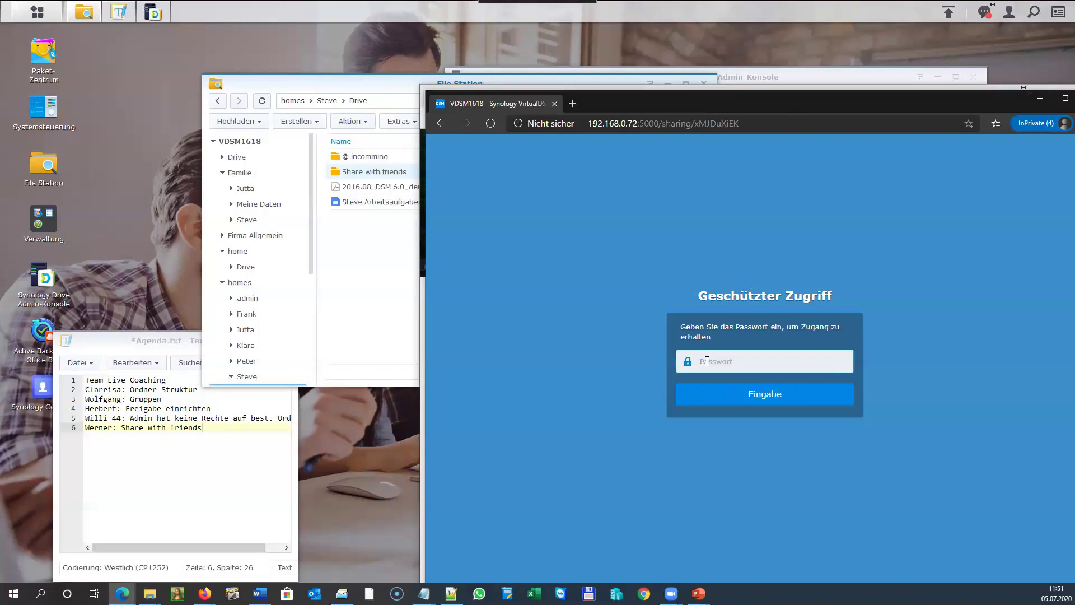
Unlock the Share with friends page with its password and reposition the browser window.
text(***********)
click(775, 395)
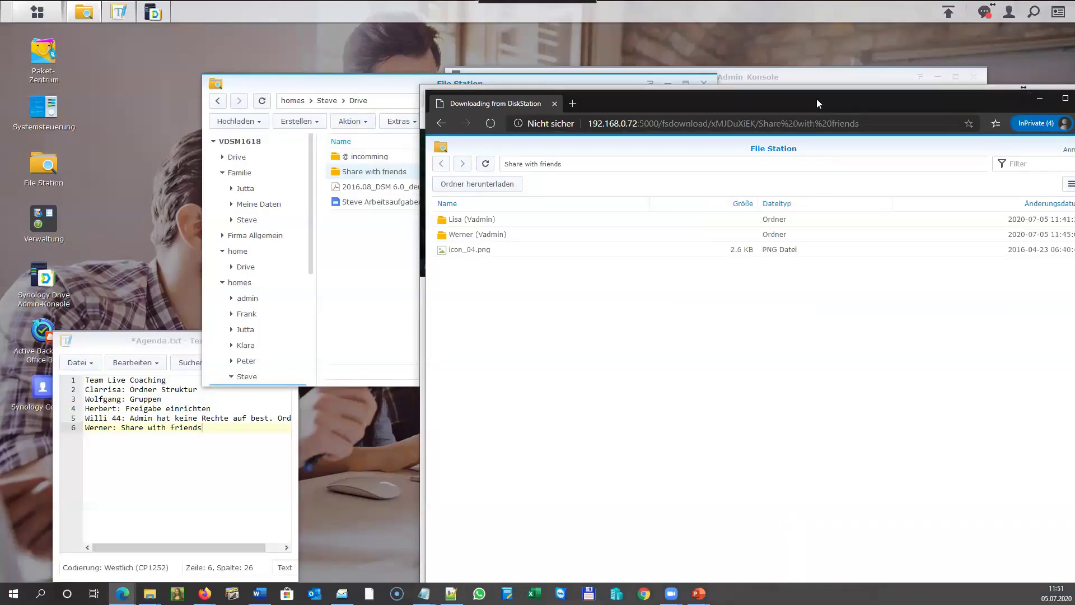
drag(816, 99, 692, 89)
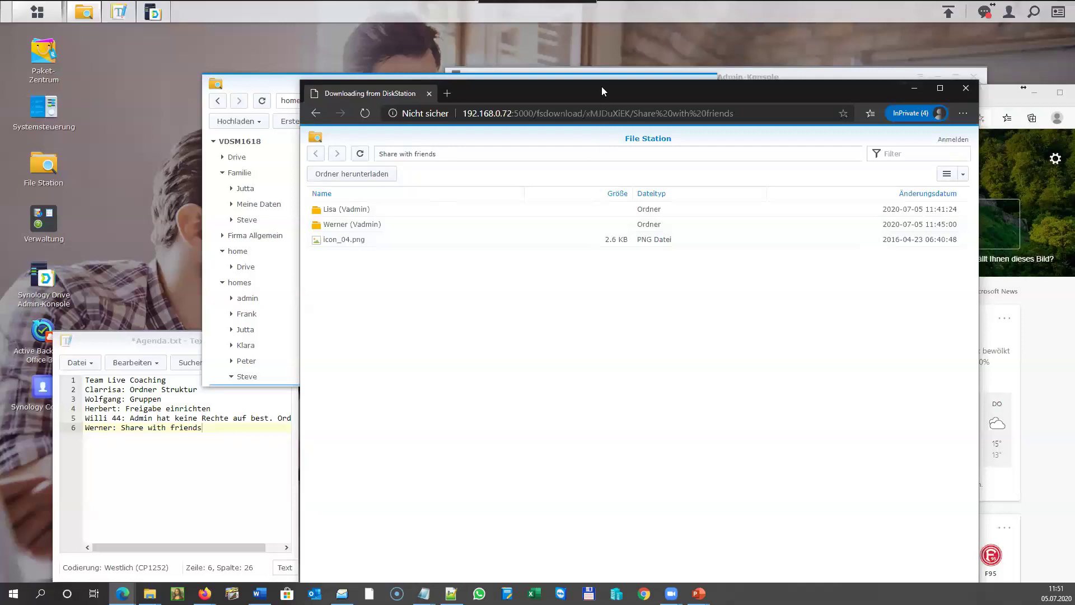
drag(598, 79, 591, 15)
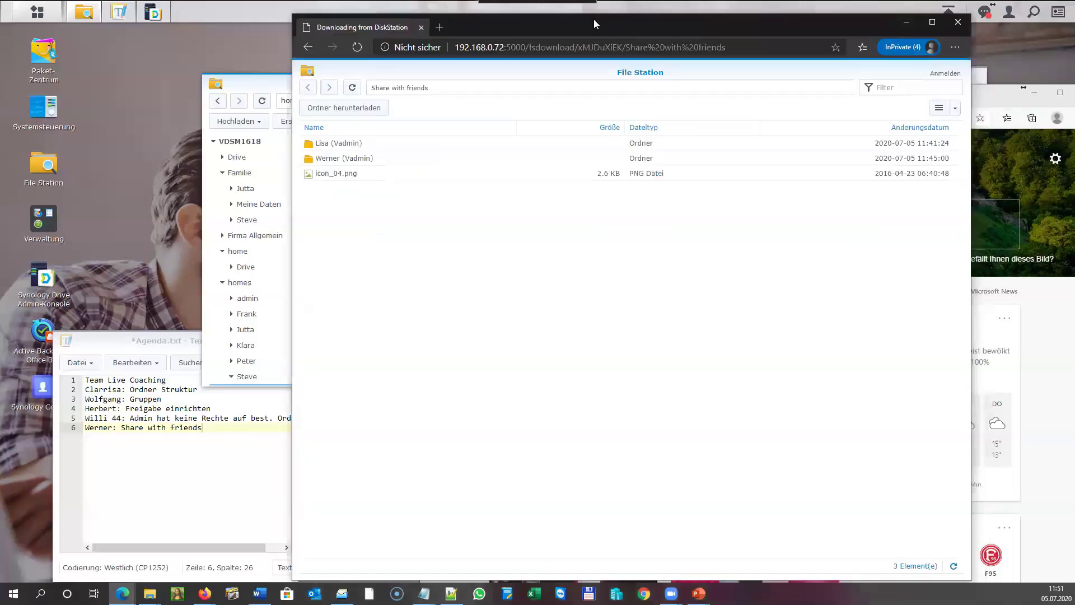
Drop an image into the shared folder and dismiss the missing-permission error.
right_click(551, 248)
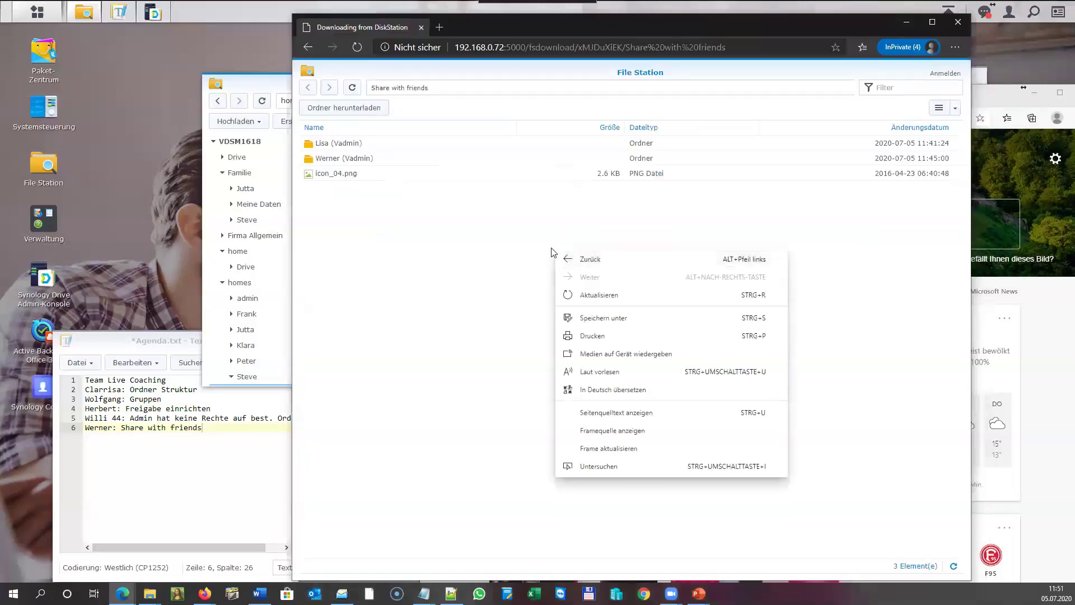
click(518, 250)
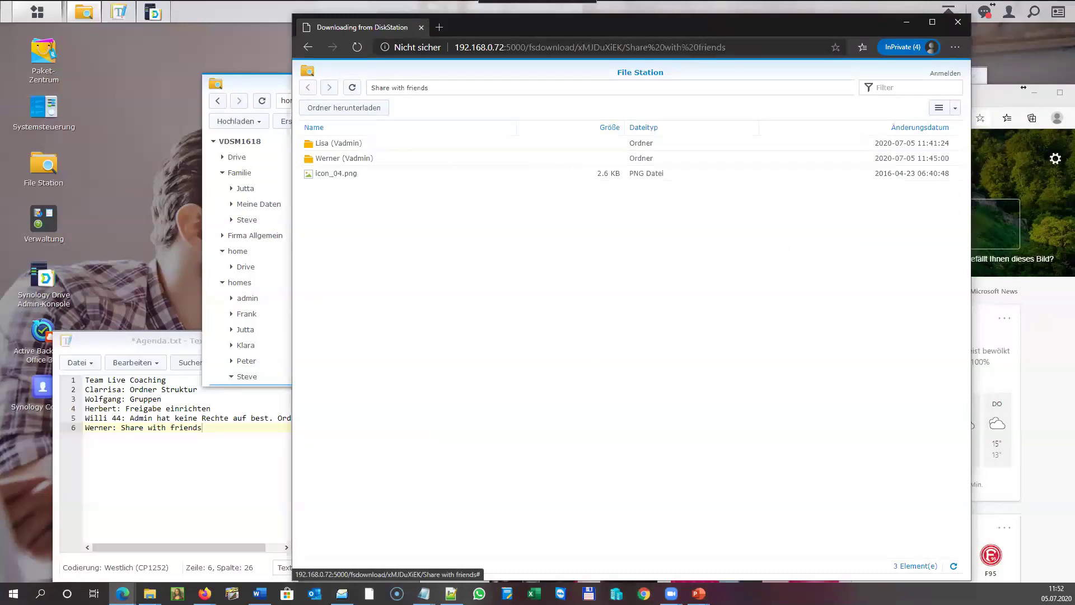
drag(756, 196, 536, 333)
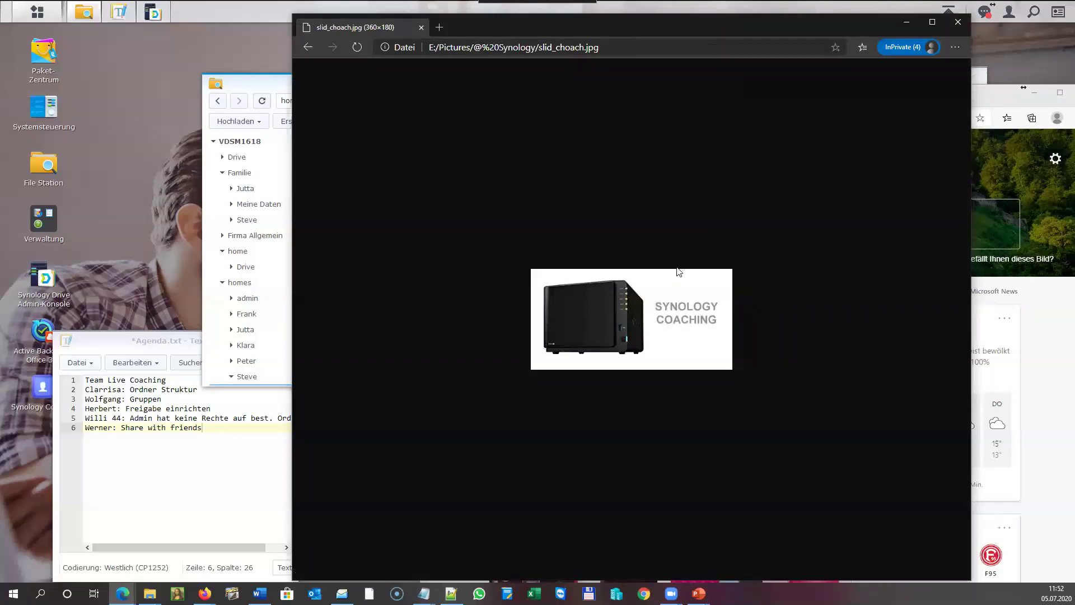
click(306, 48)
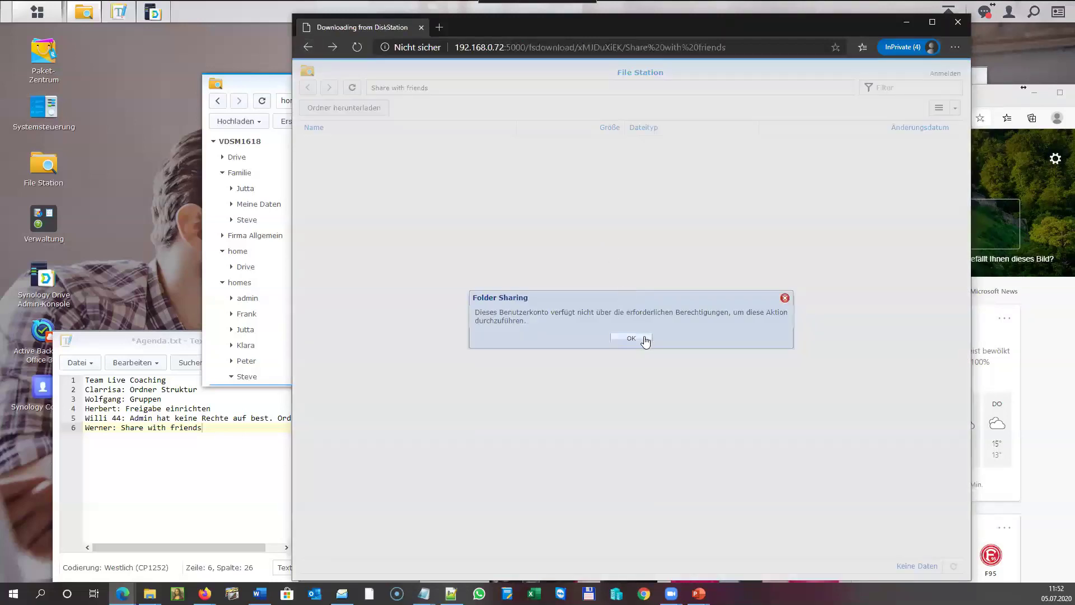
click(643, 337)
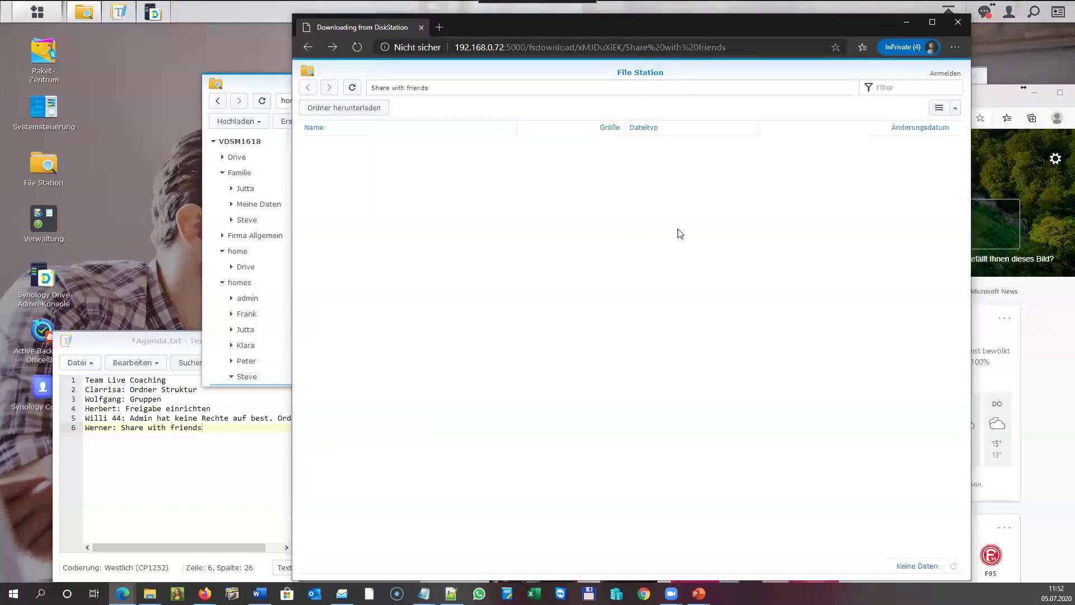
Close the InPrivate and New Tab Edge windows and return to the Drive Admin-Konsole.
click(958, 22)
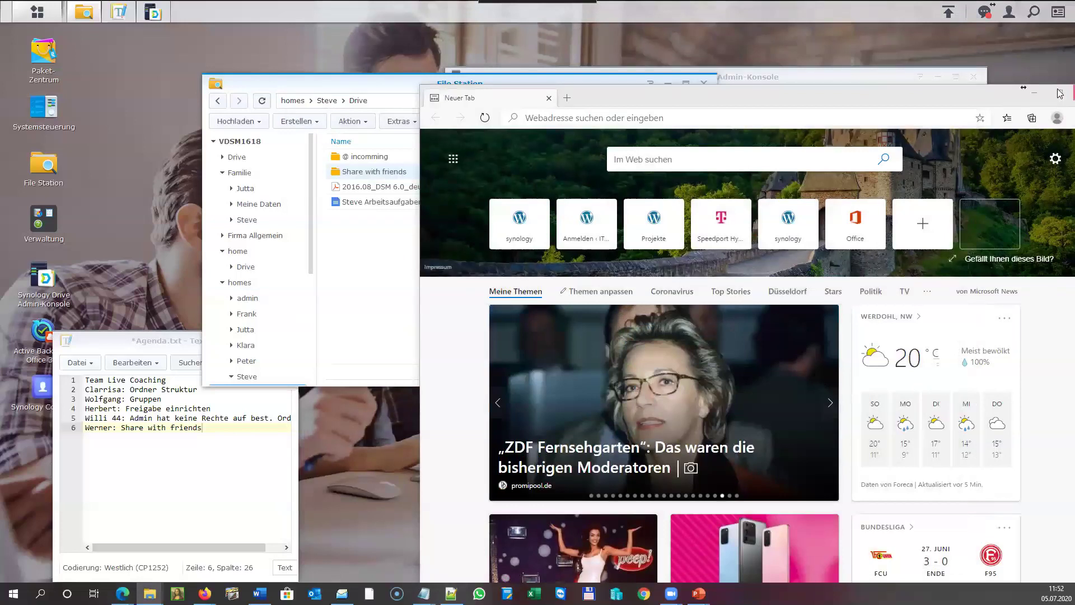
key(alt+F4)
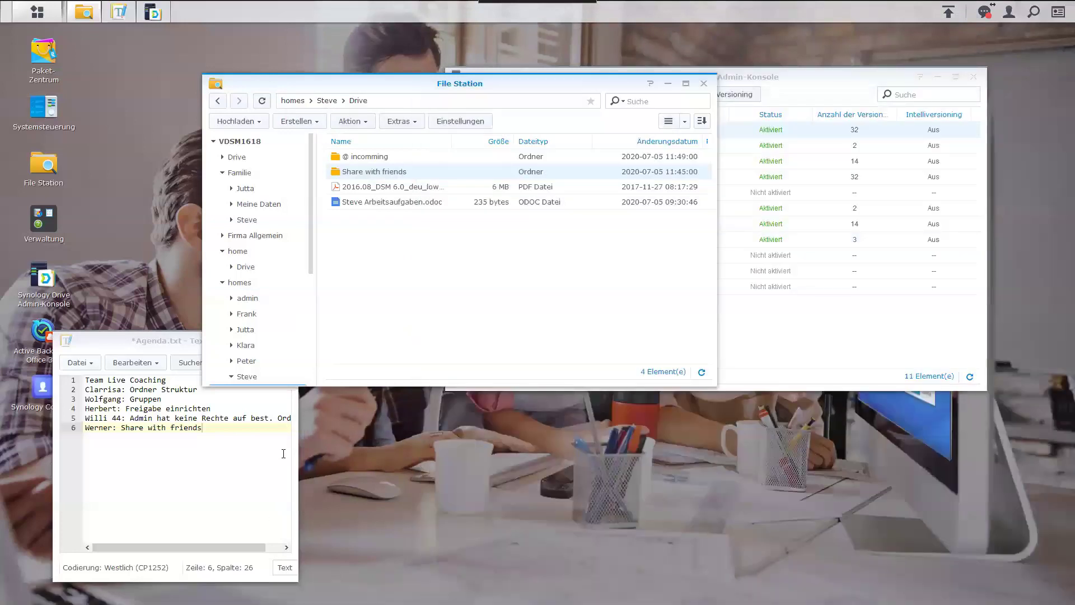
click(810, 80)
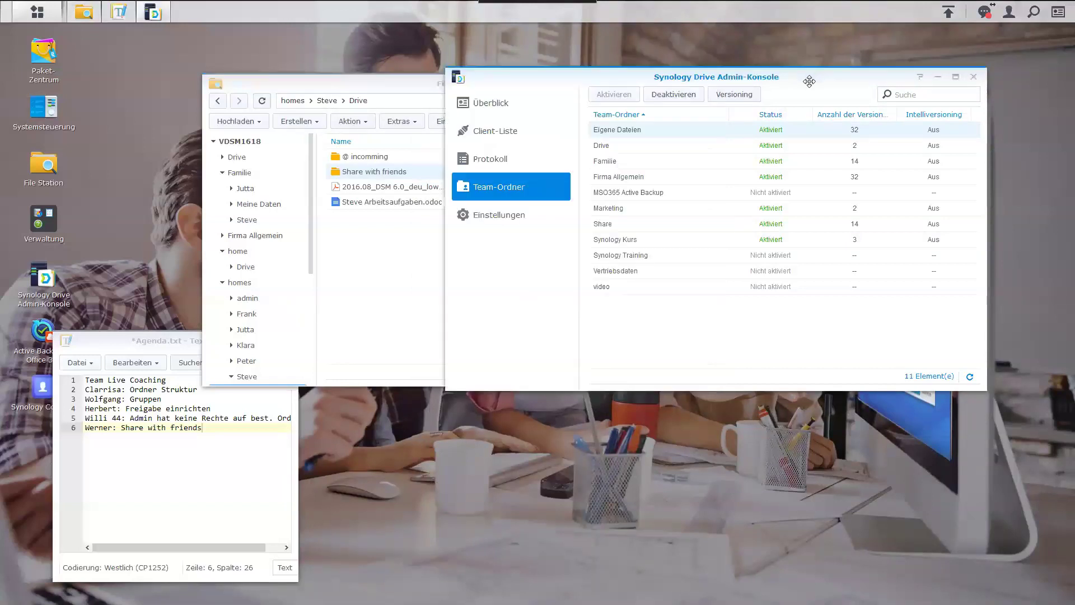